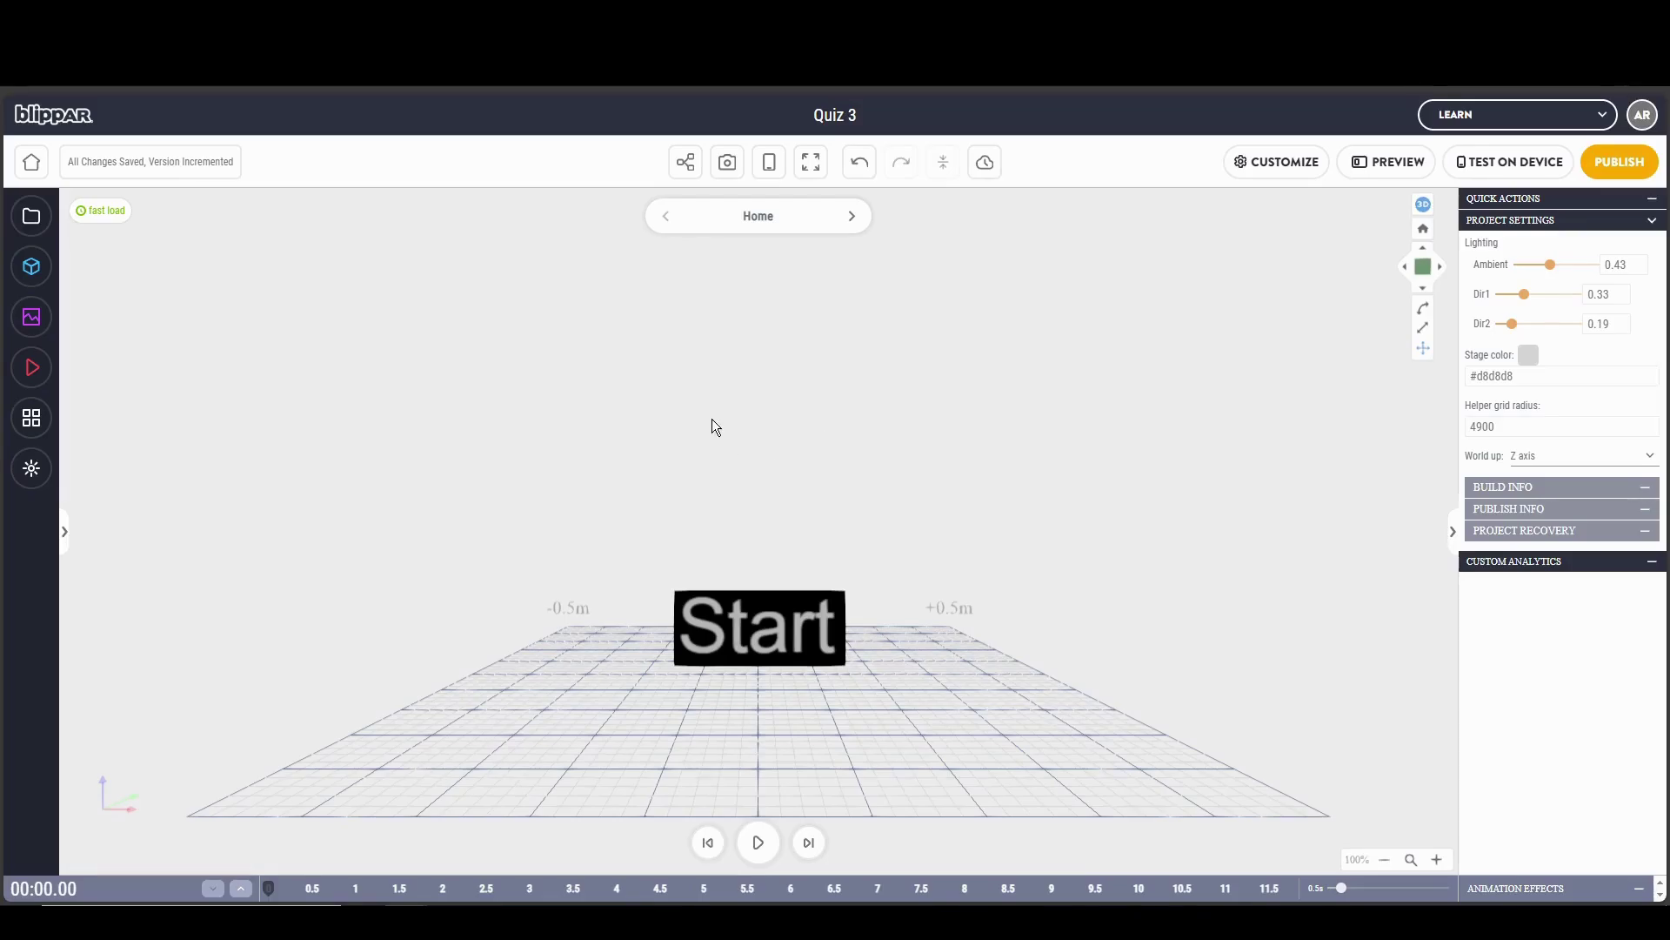
Check the scene list, then preview the quiz by starting it and looking around the first question
click(757, 216)
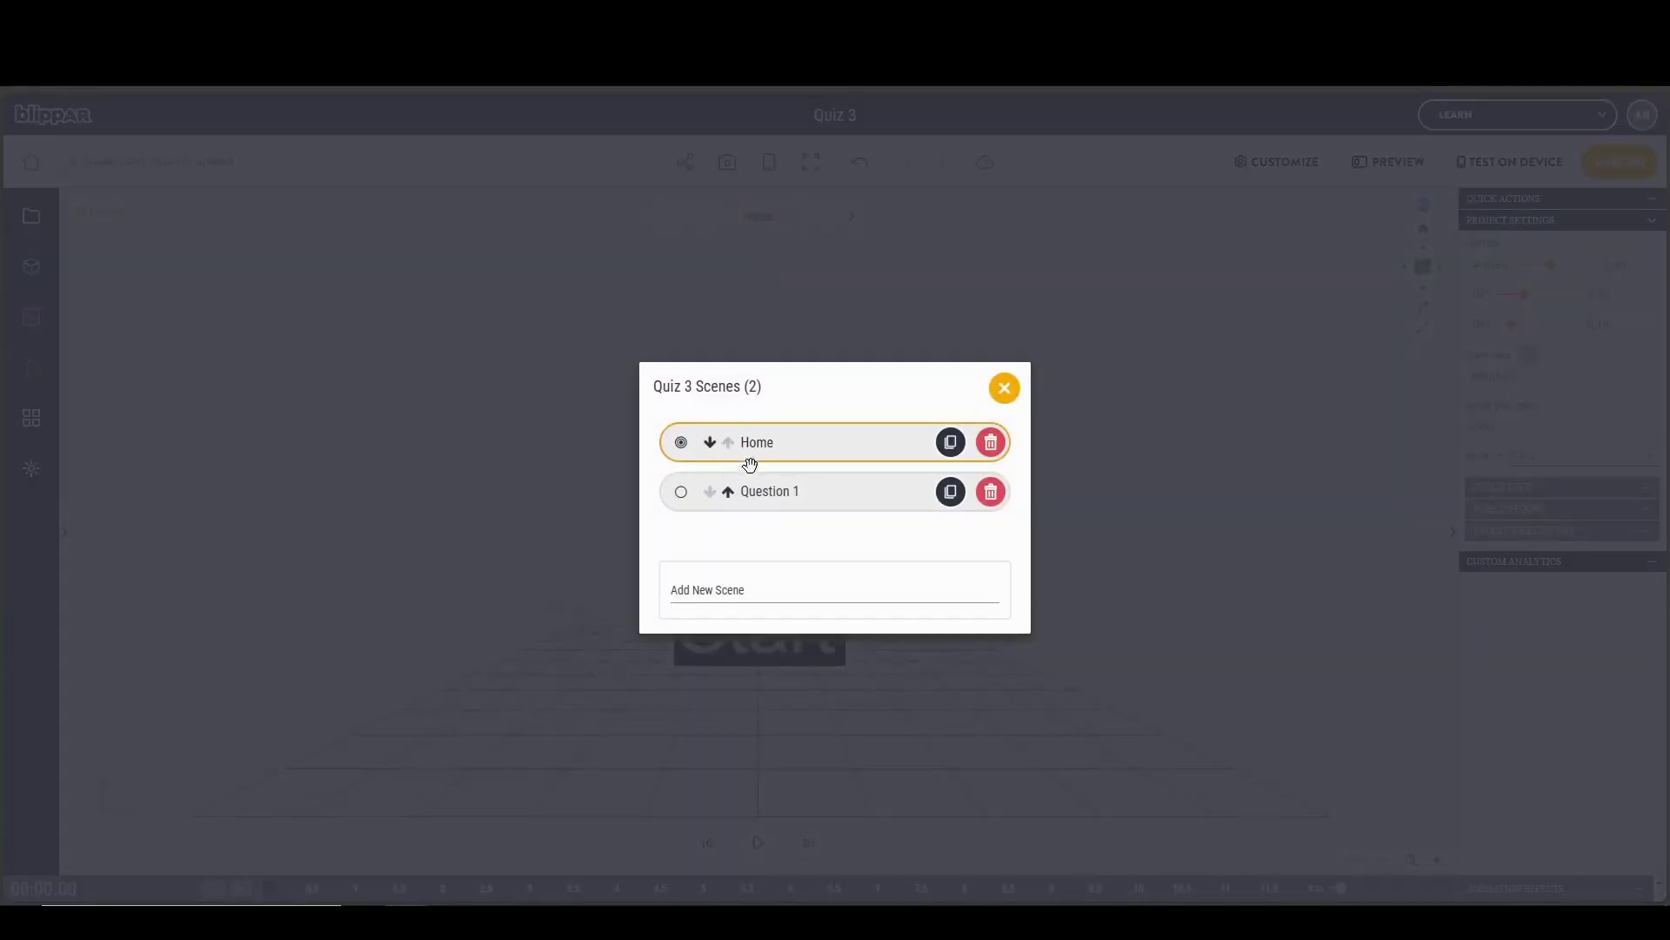
click(1004, 388)
click(1348, 165)
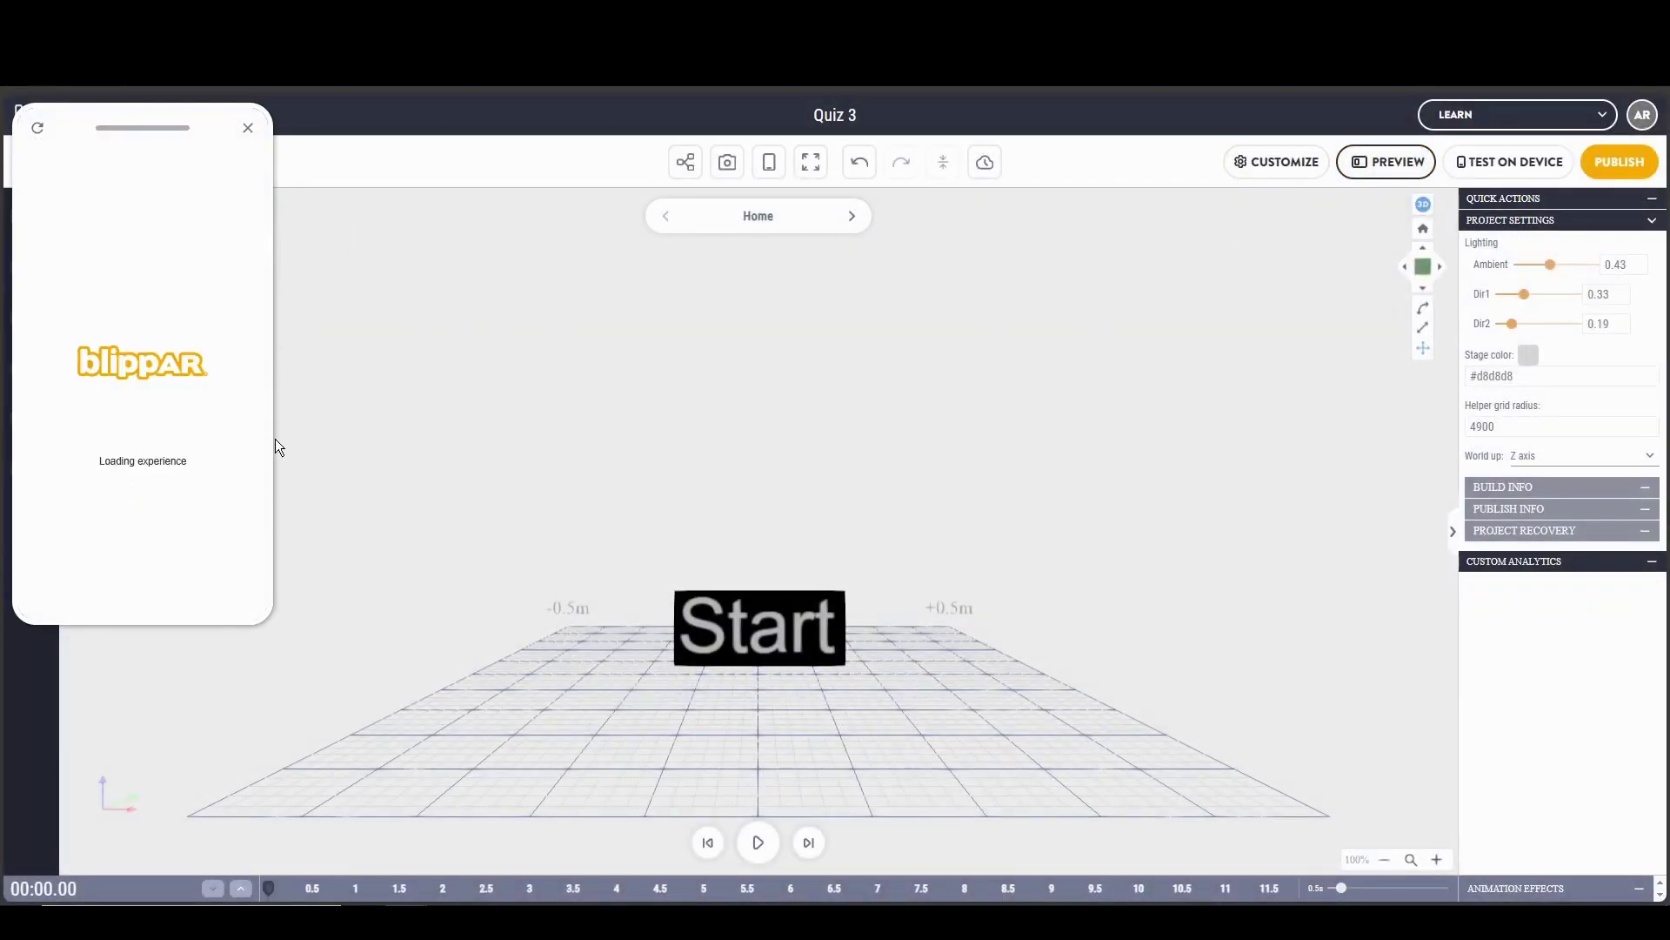
drag(175, 492, 120, 531)
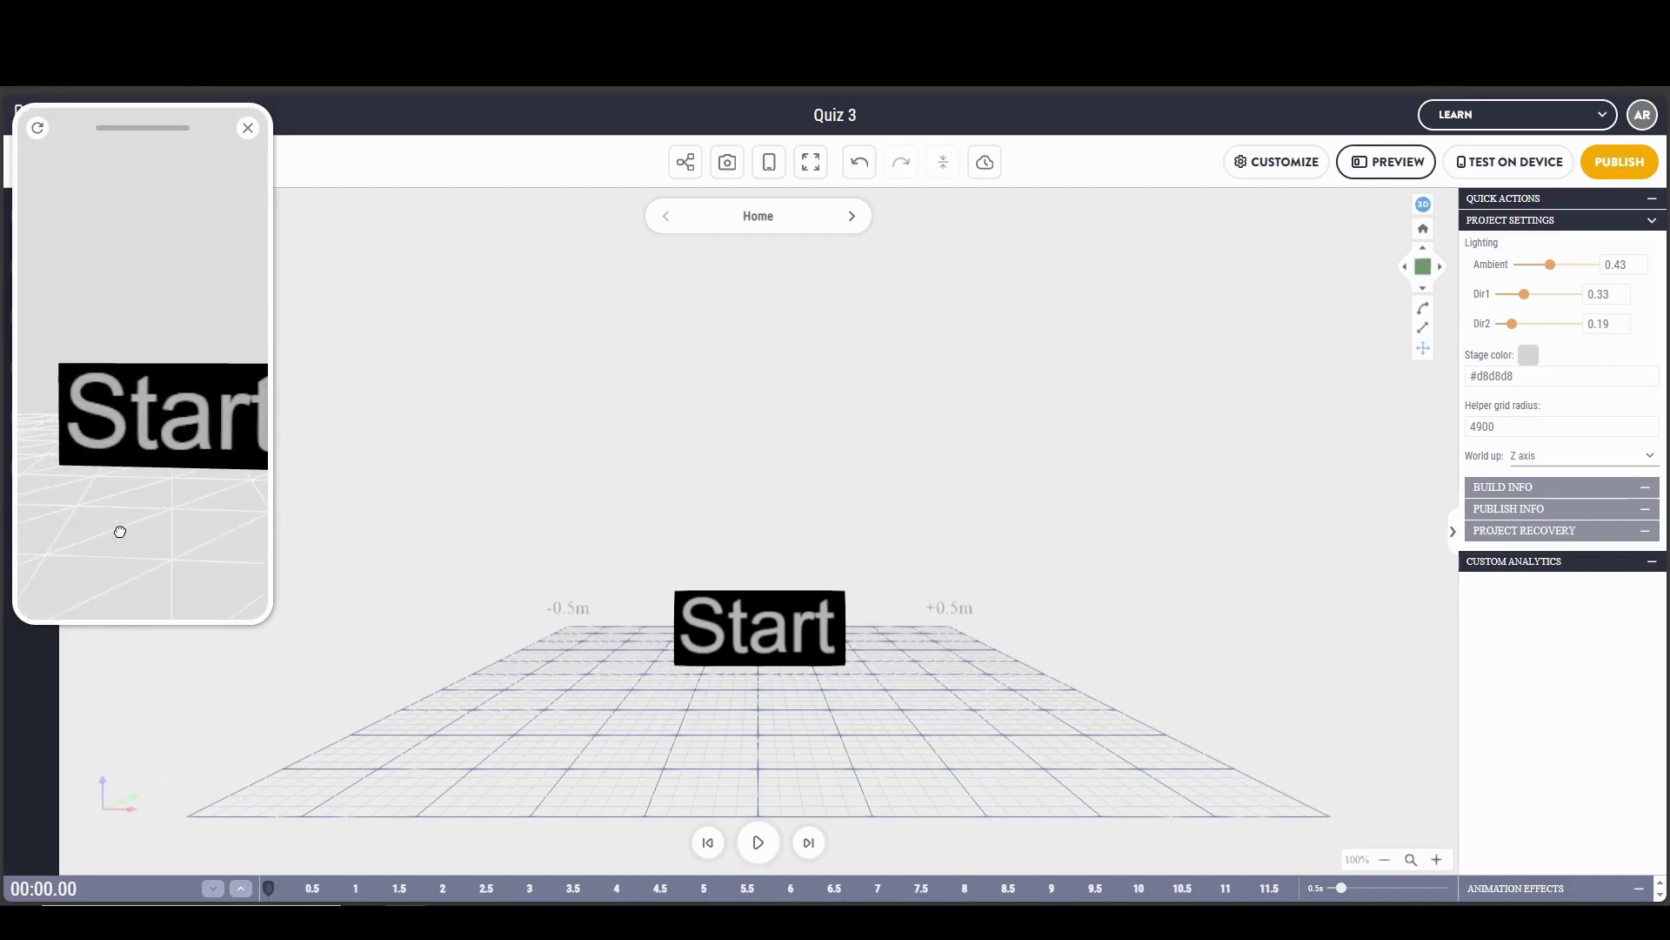
click(178, 421)
drag(112, 470, 56, 484)
drag(183, 462, 269, 451)
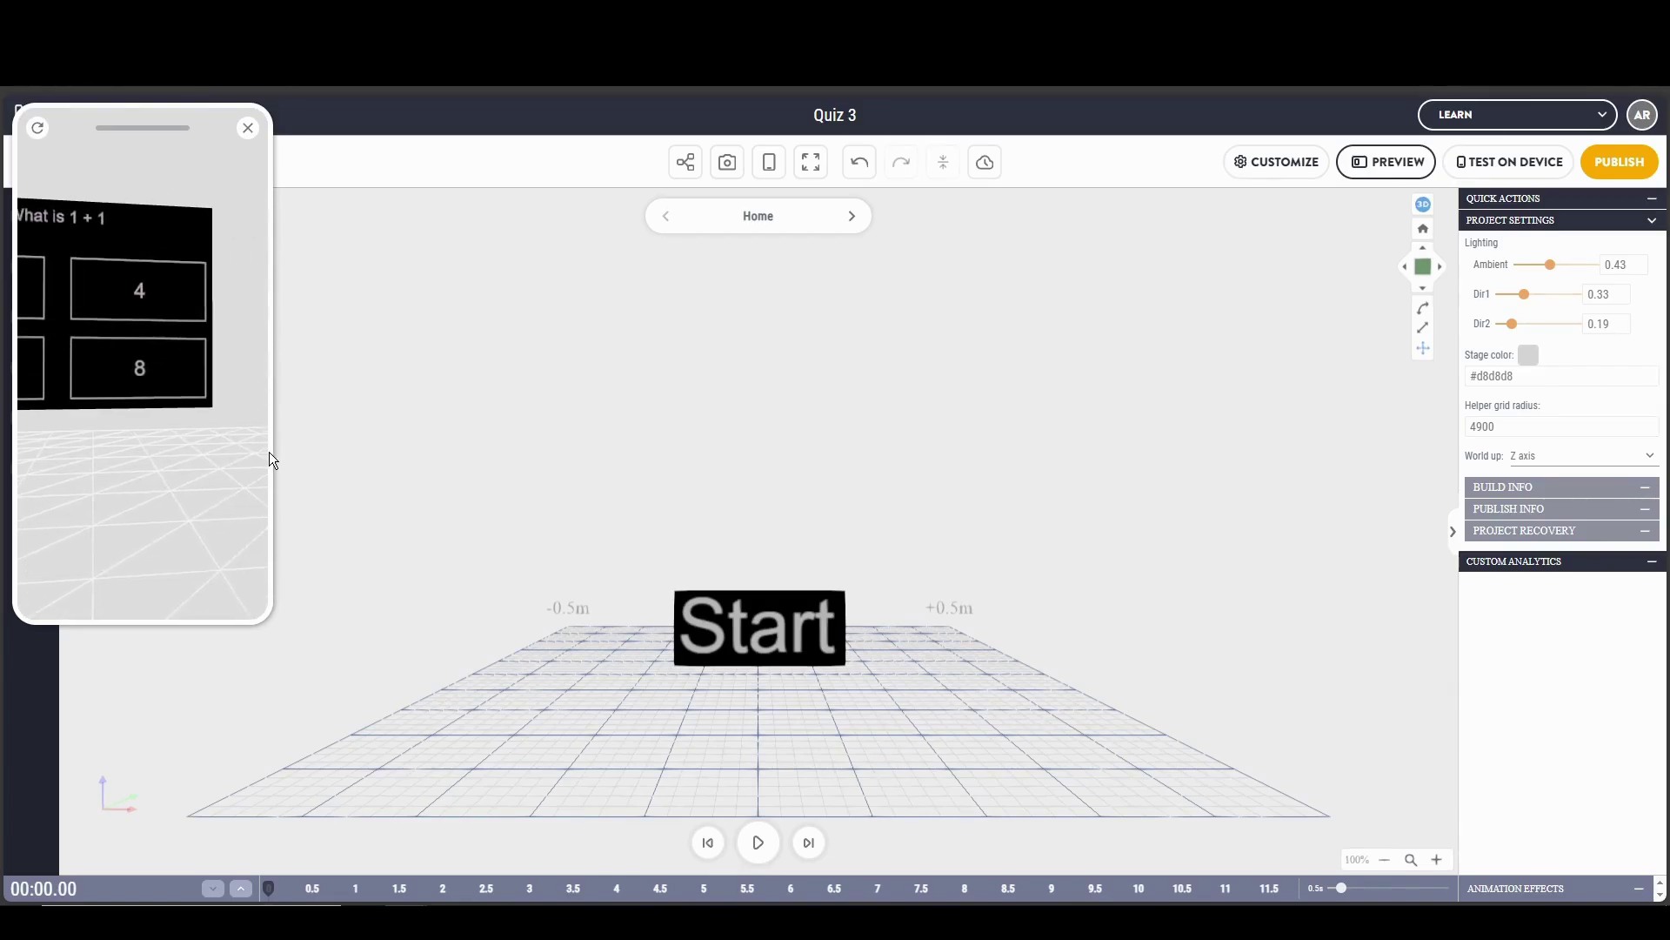
drag(100, 462, 167, 439)
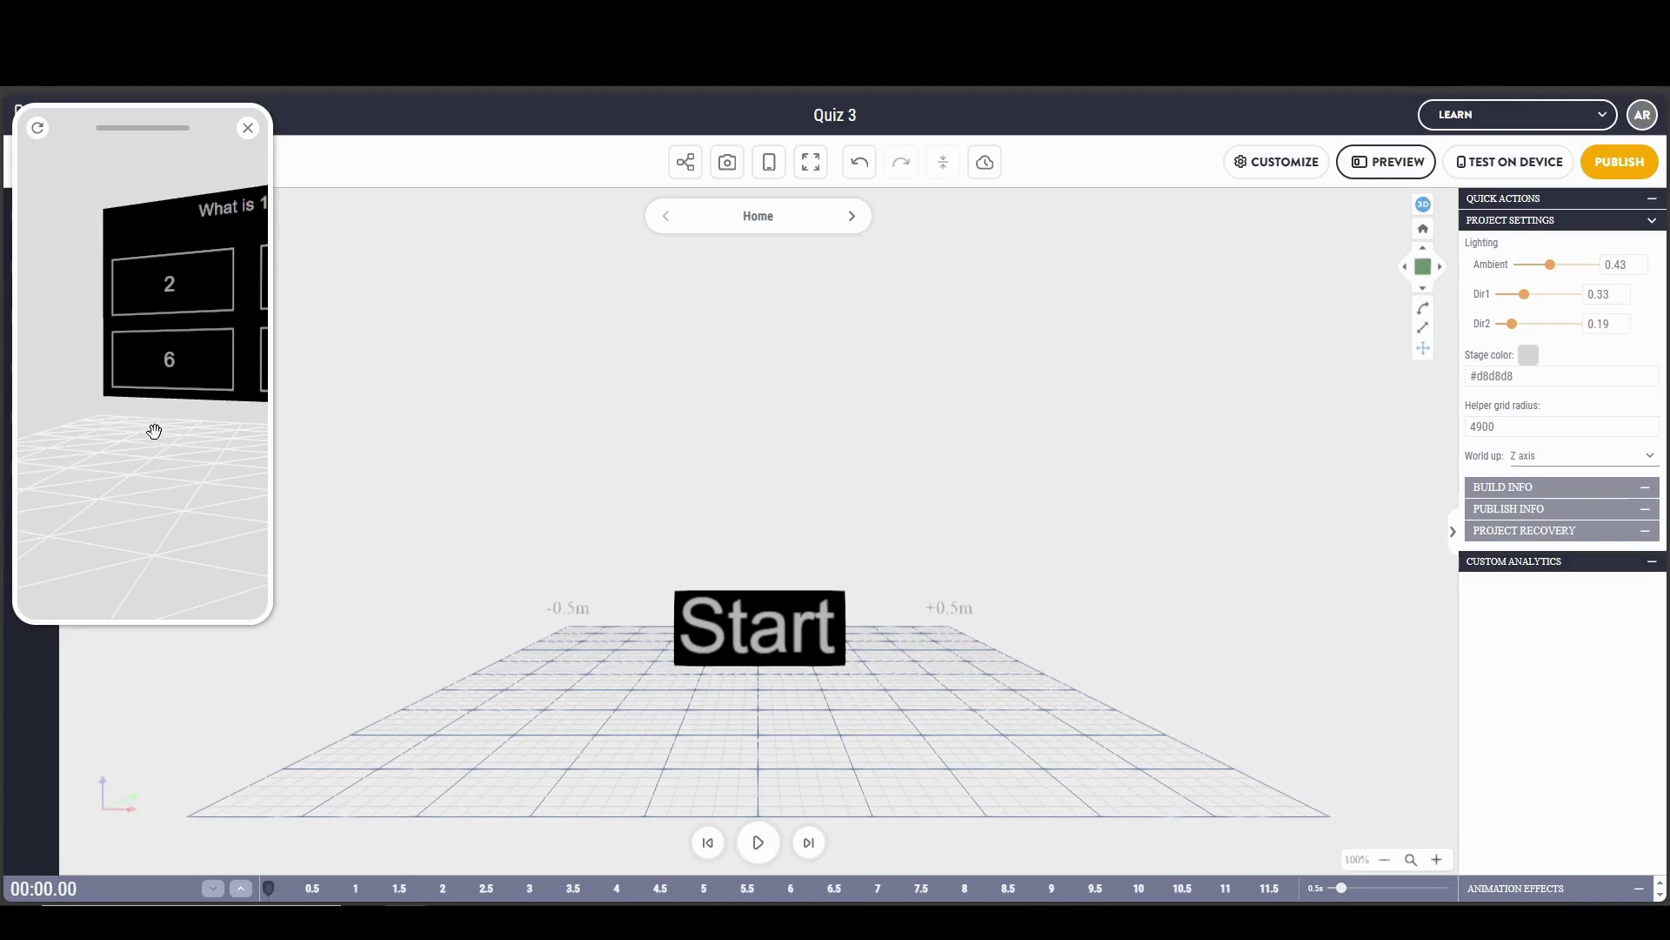
click(248, 129)
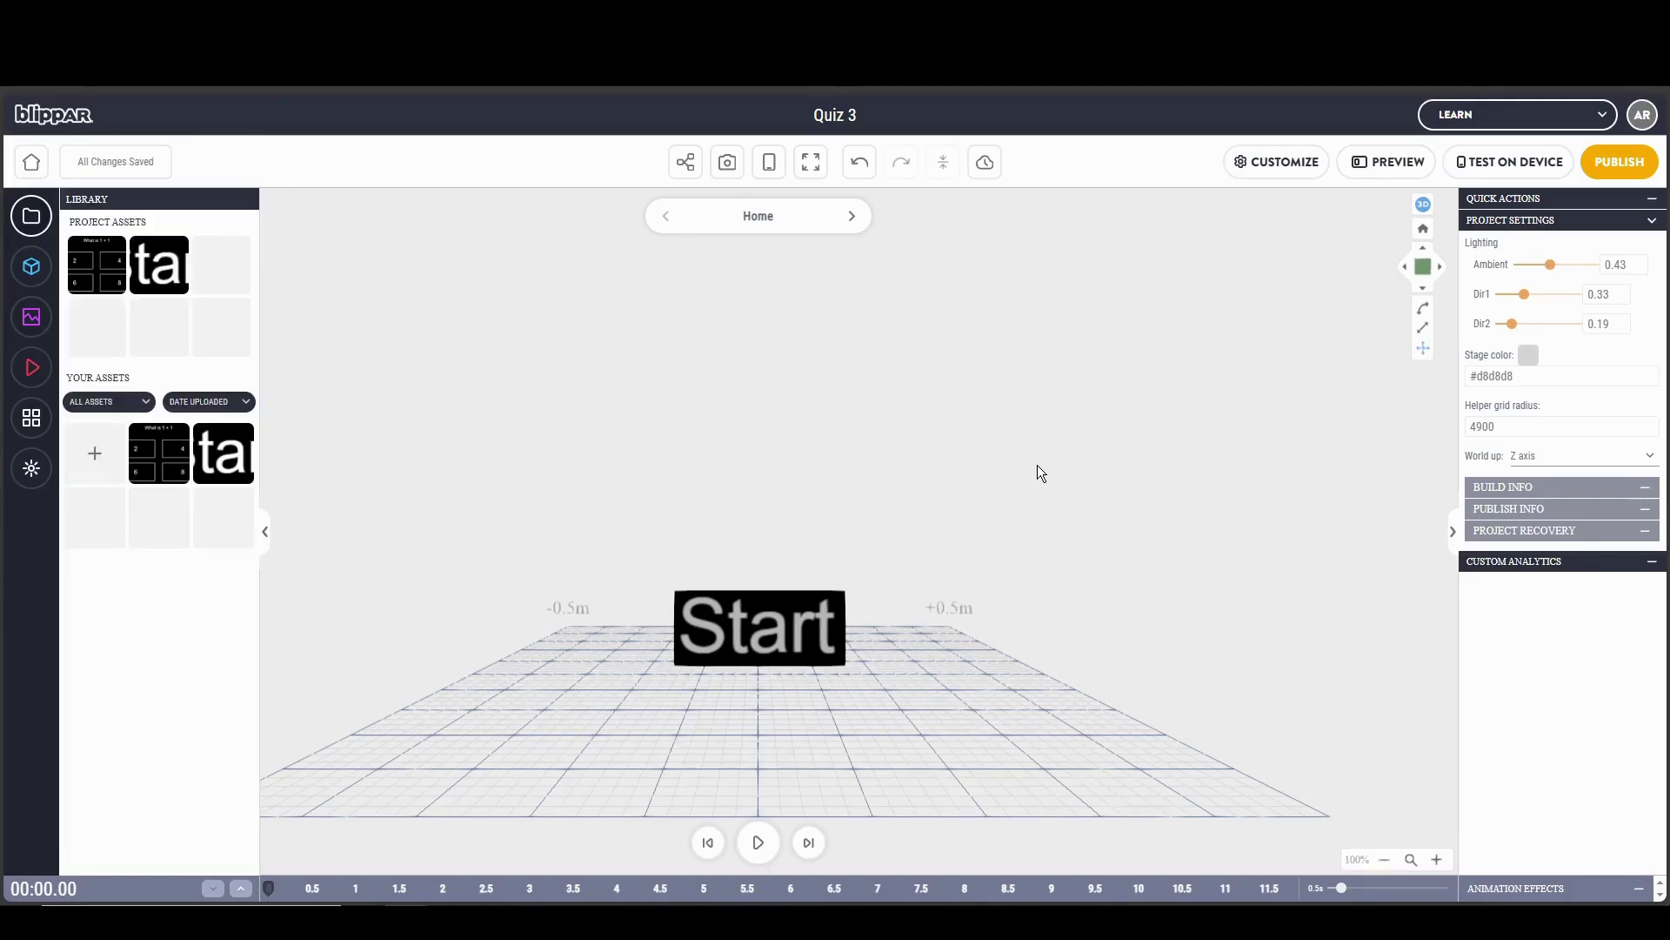
Add a new scene named "Question 2" to the project
click(760, 219)
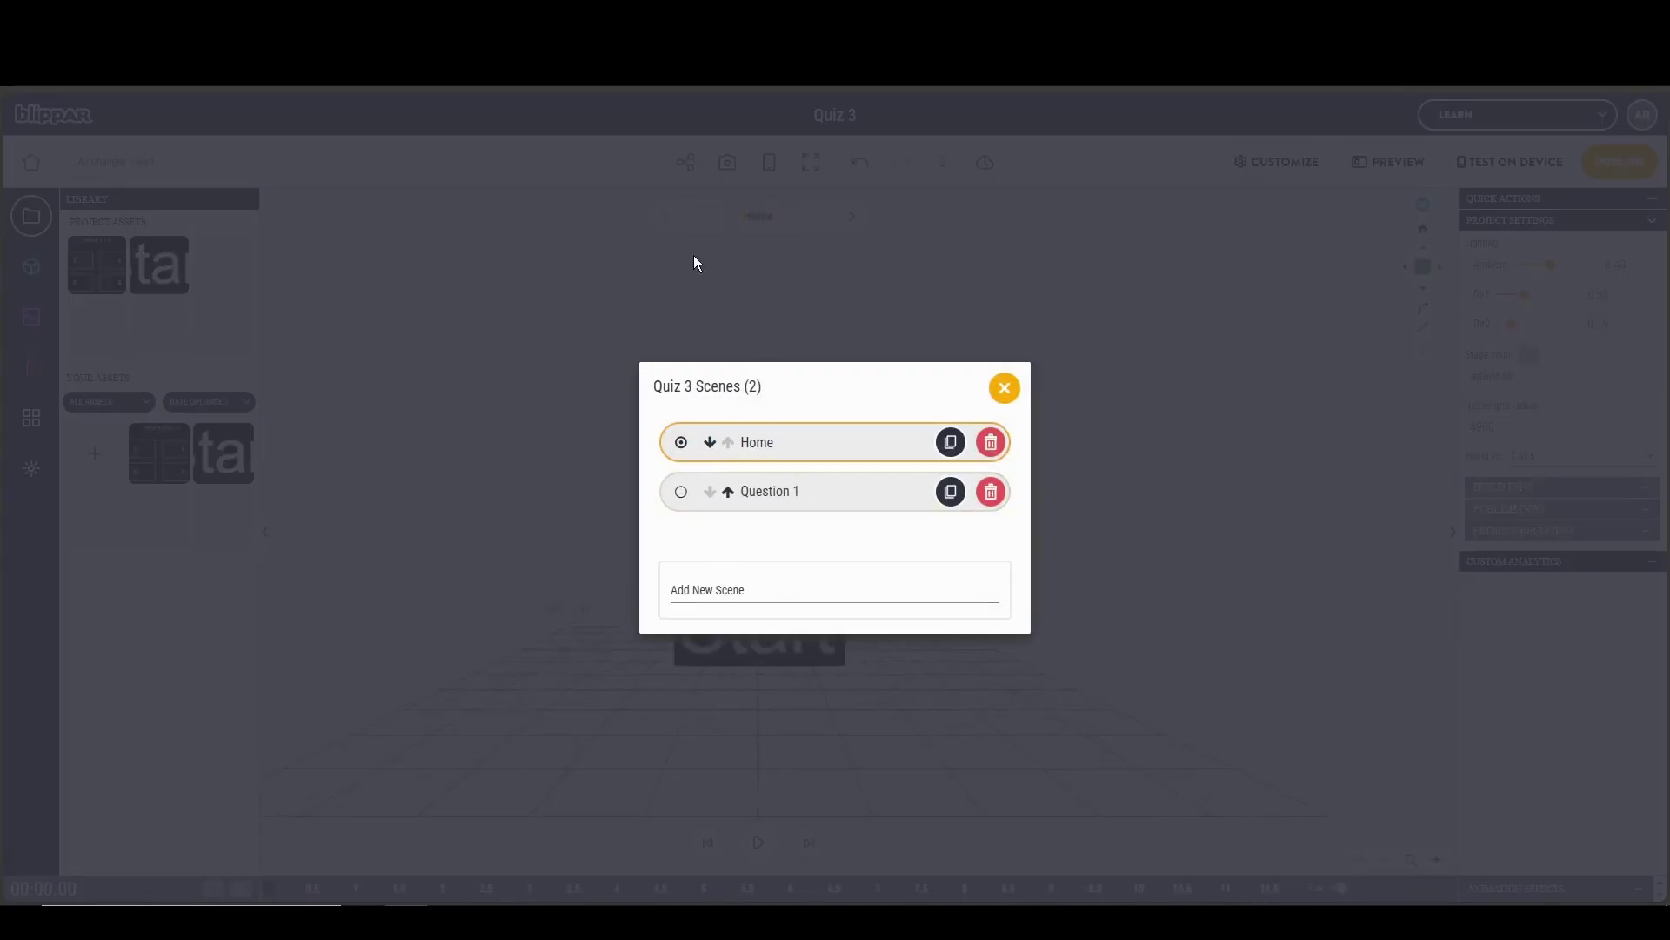
click(750, 588)
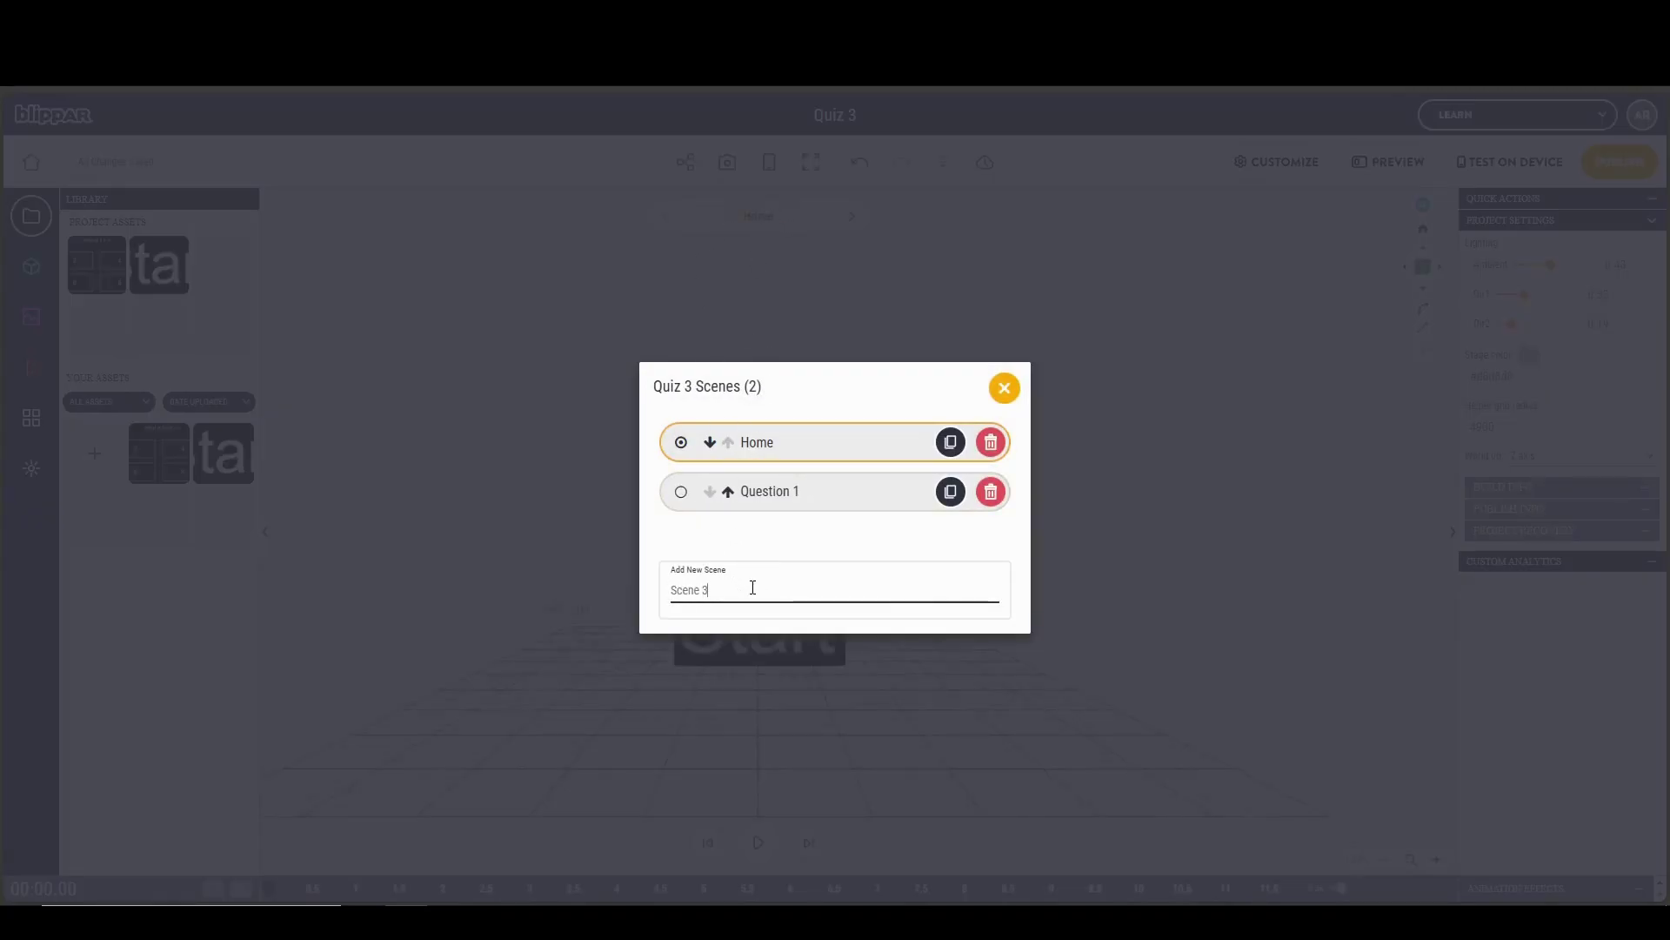
key(BackSpace)
key(BackSpace)
key(BackSpace)
key(BackSpace)
key(BackSpace)
key(BackSpace)
key(BackSpace)
text(Question)
key(Return)
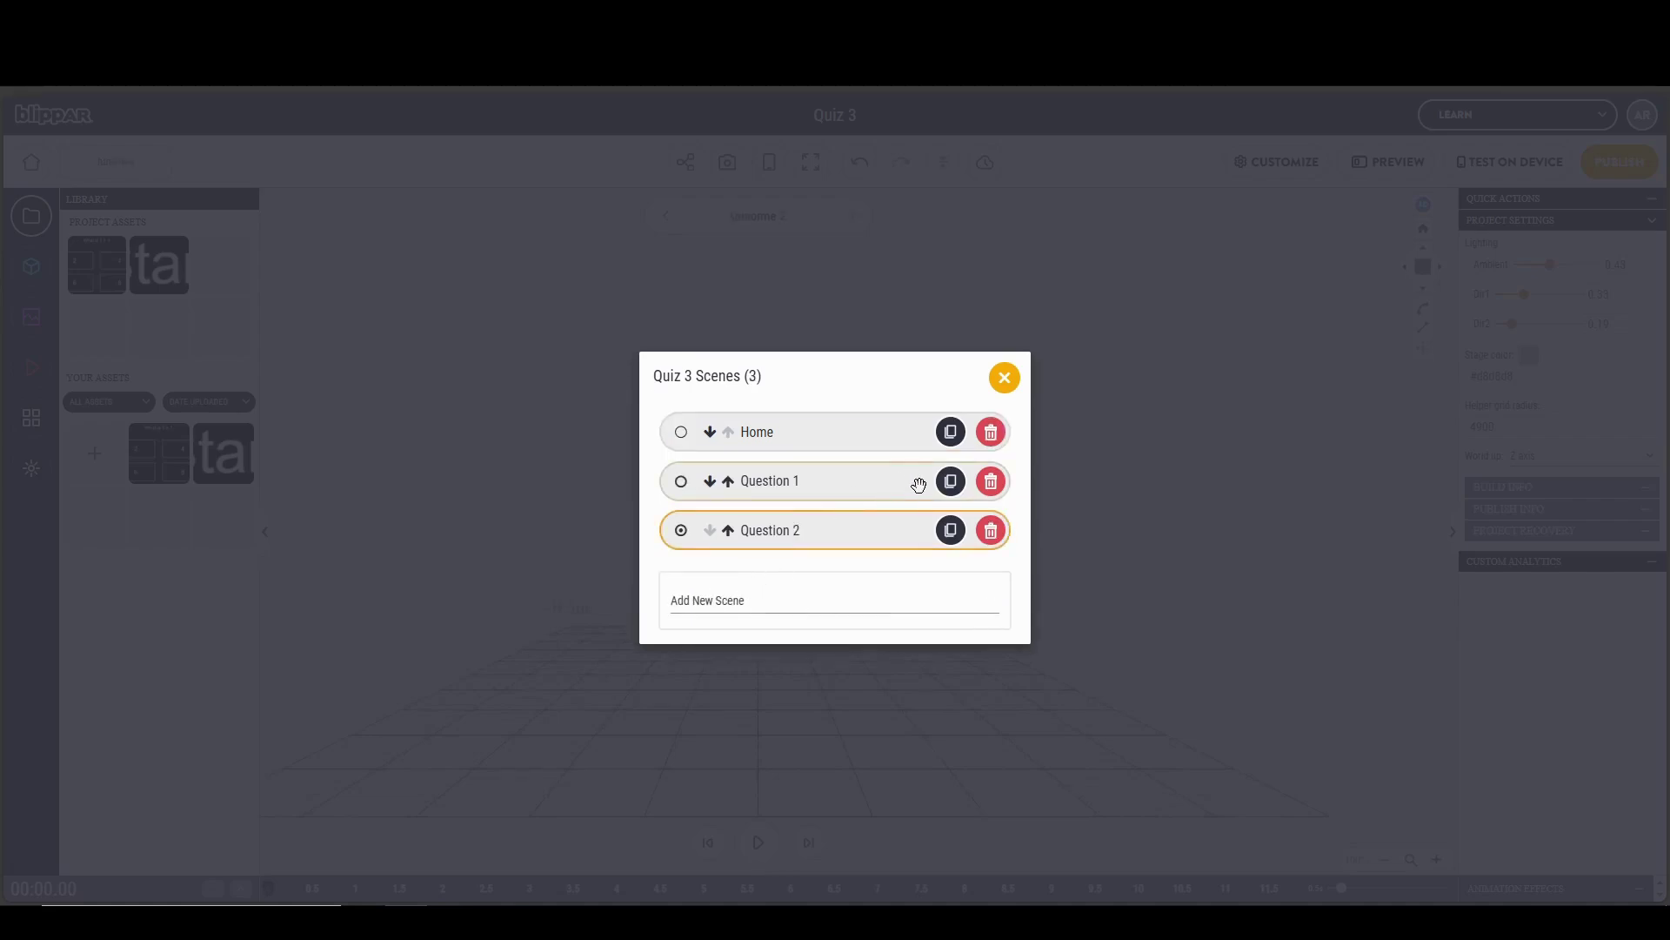
click(1015, 382)
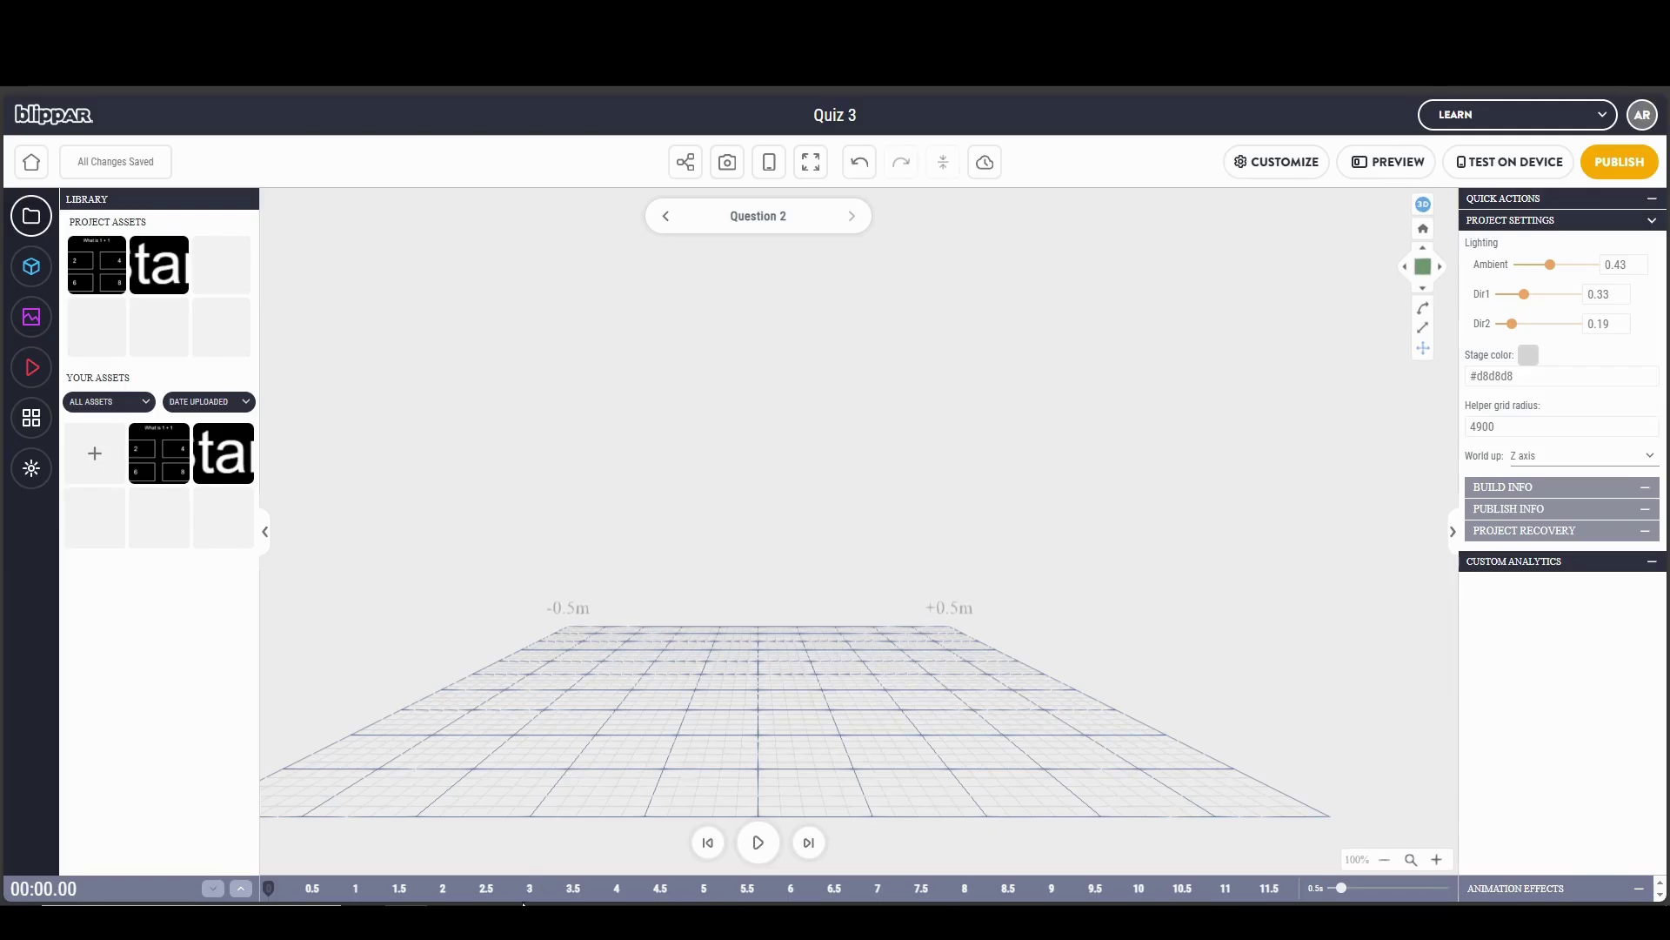
Upload Q2.png from the Blipper folder to the asset library and place it in the Question 2 scene
key(alt+Tab)
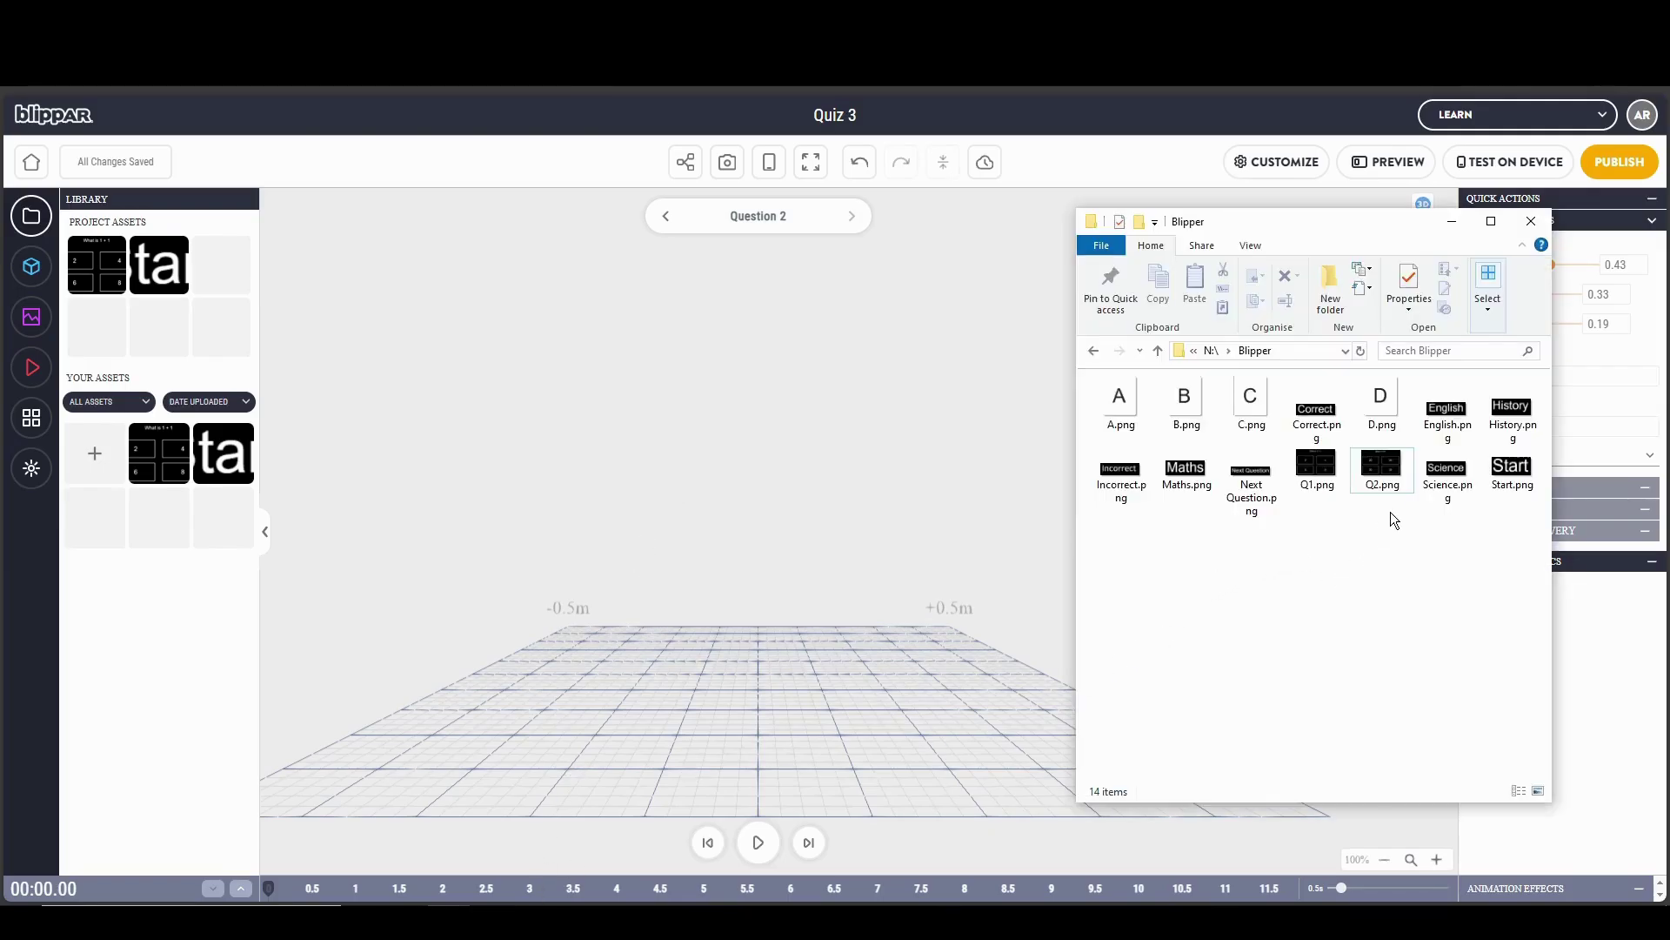
click(1390, 475)
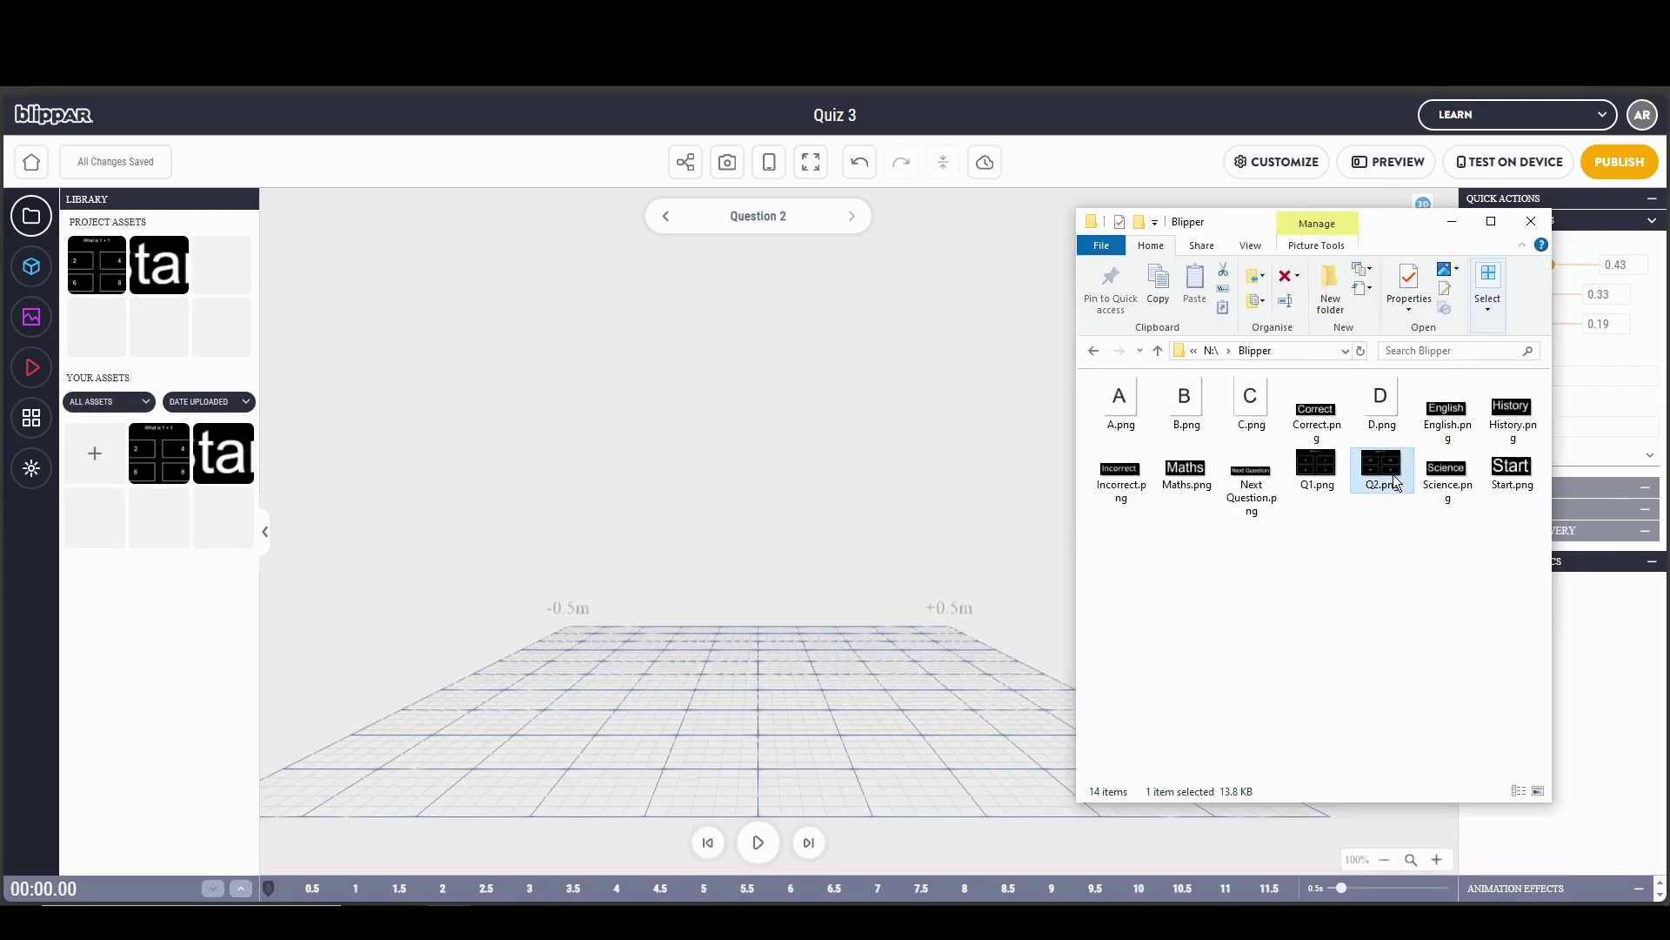
drag(1391, 471, 116, 501)
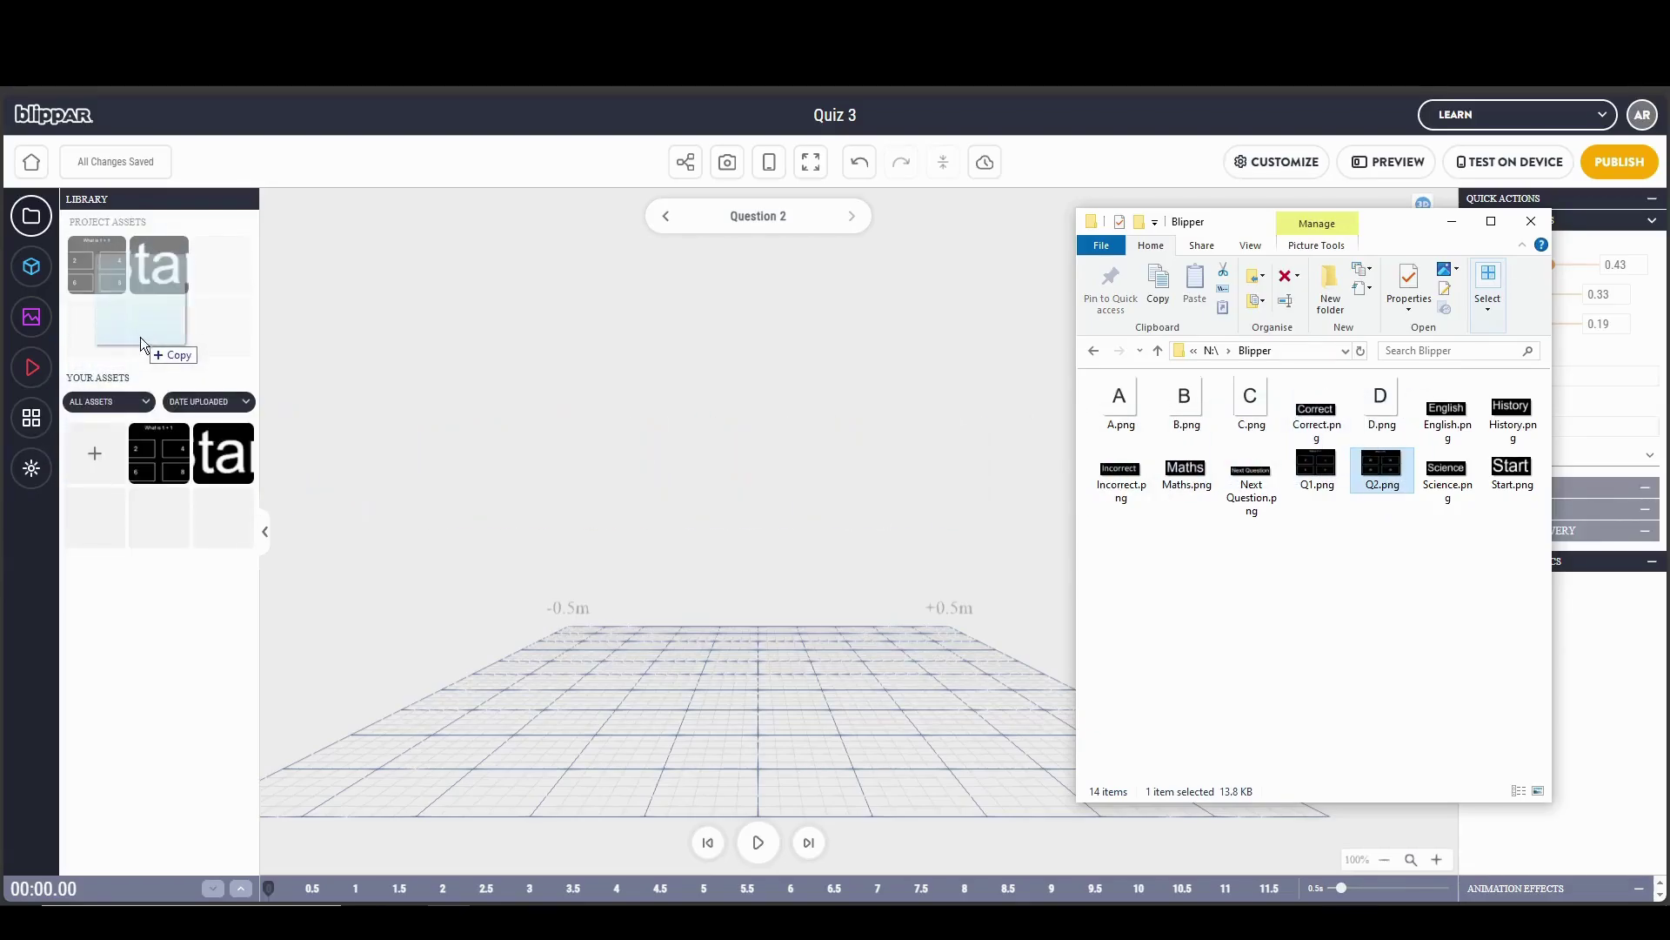
click(279, 623)
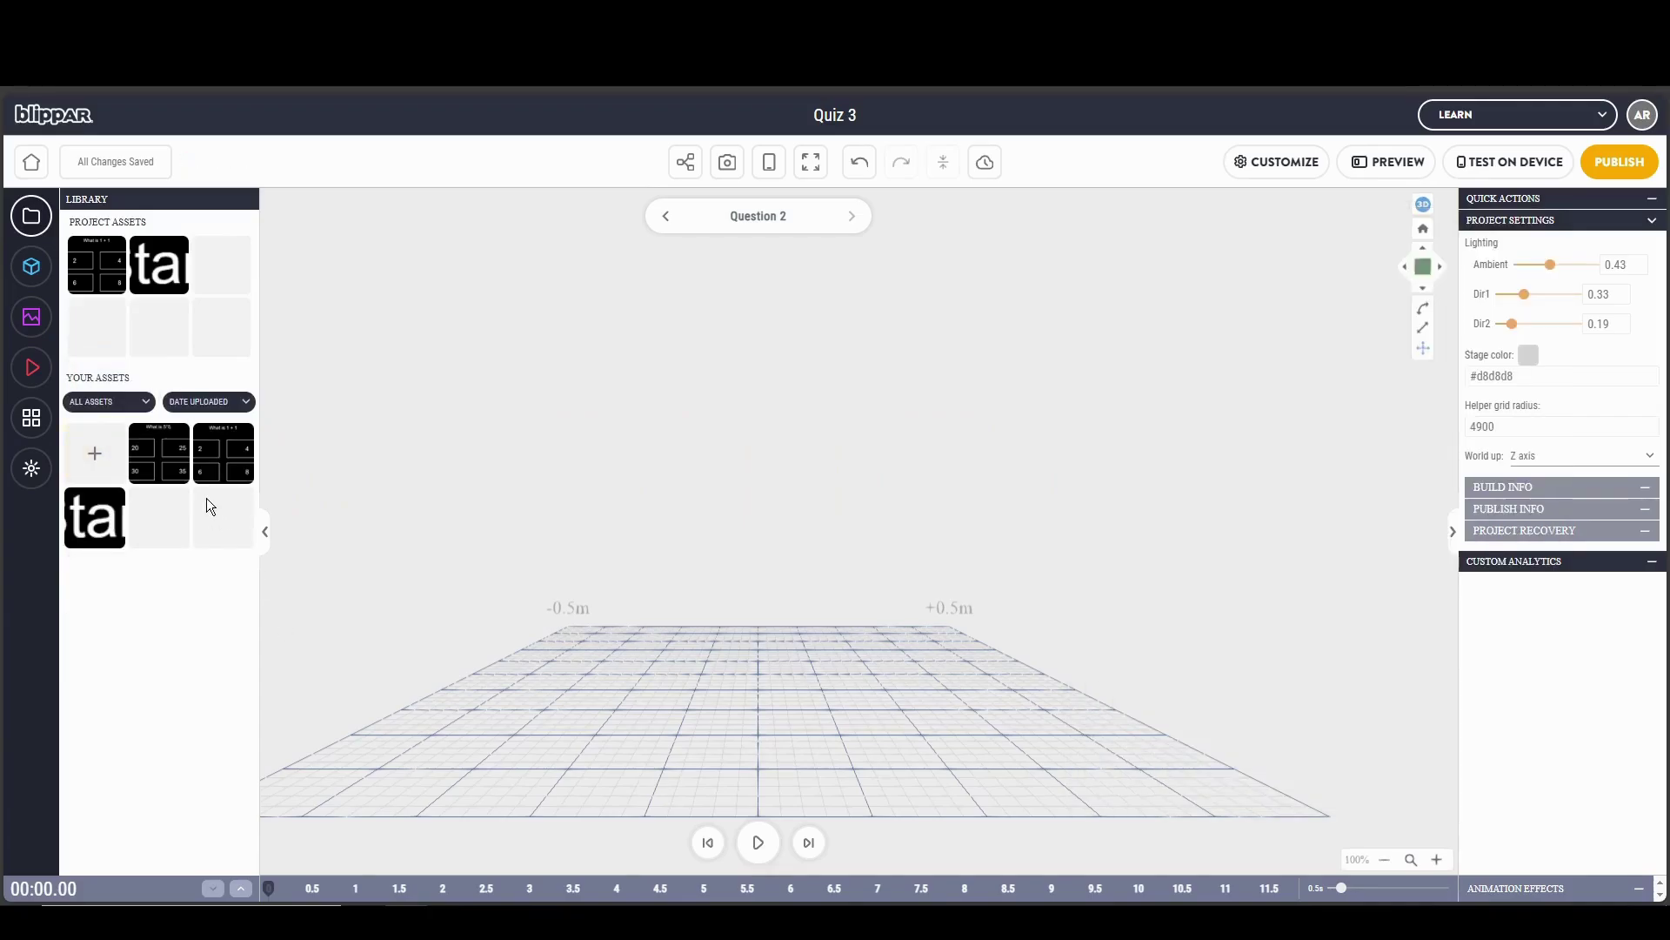
drag(171, 465, 665, 466)
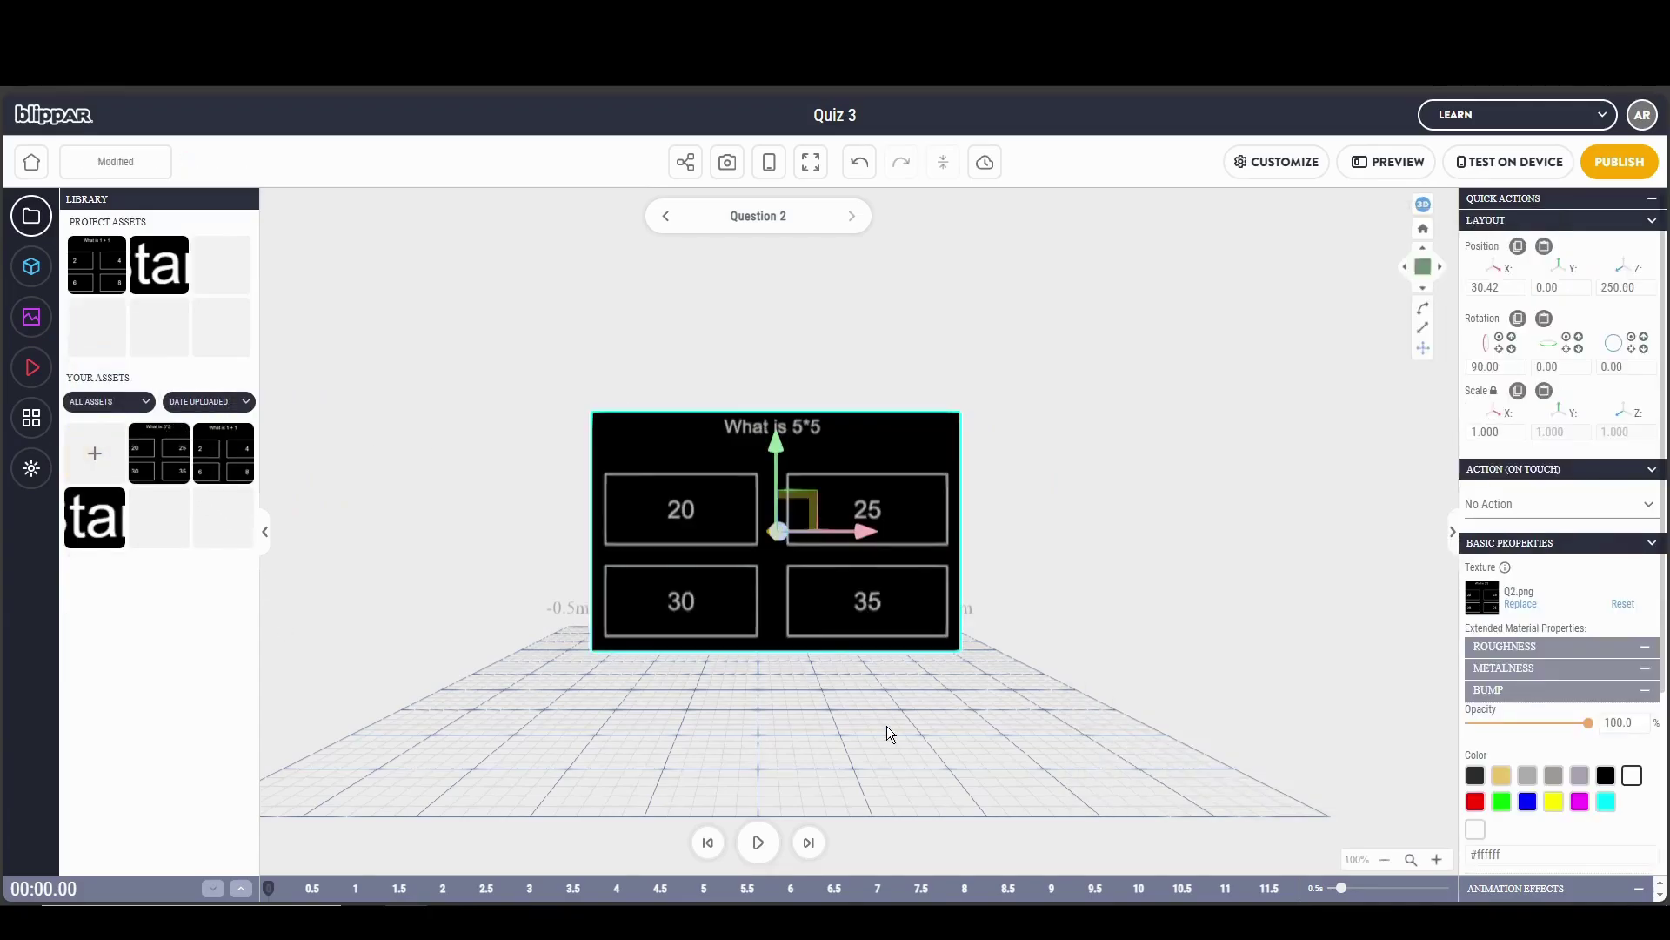
click(1168, 546)
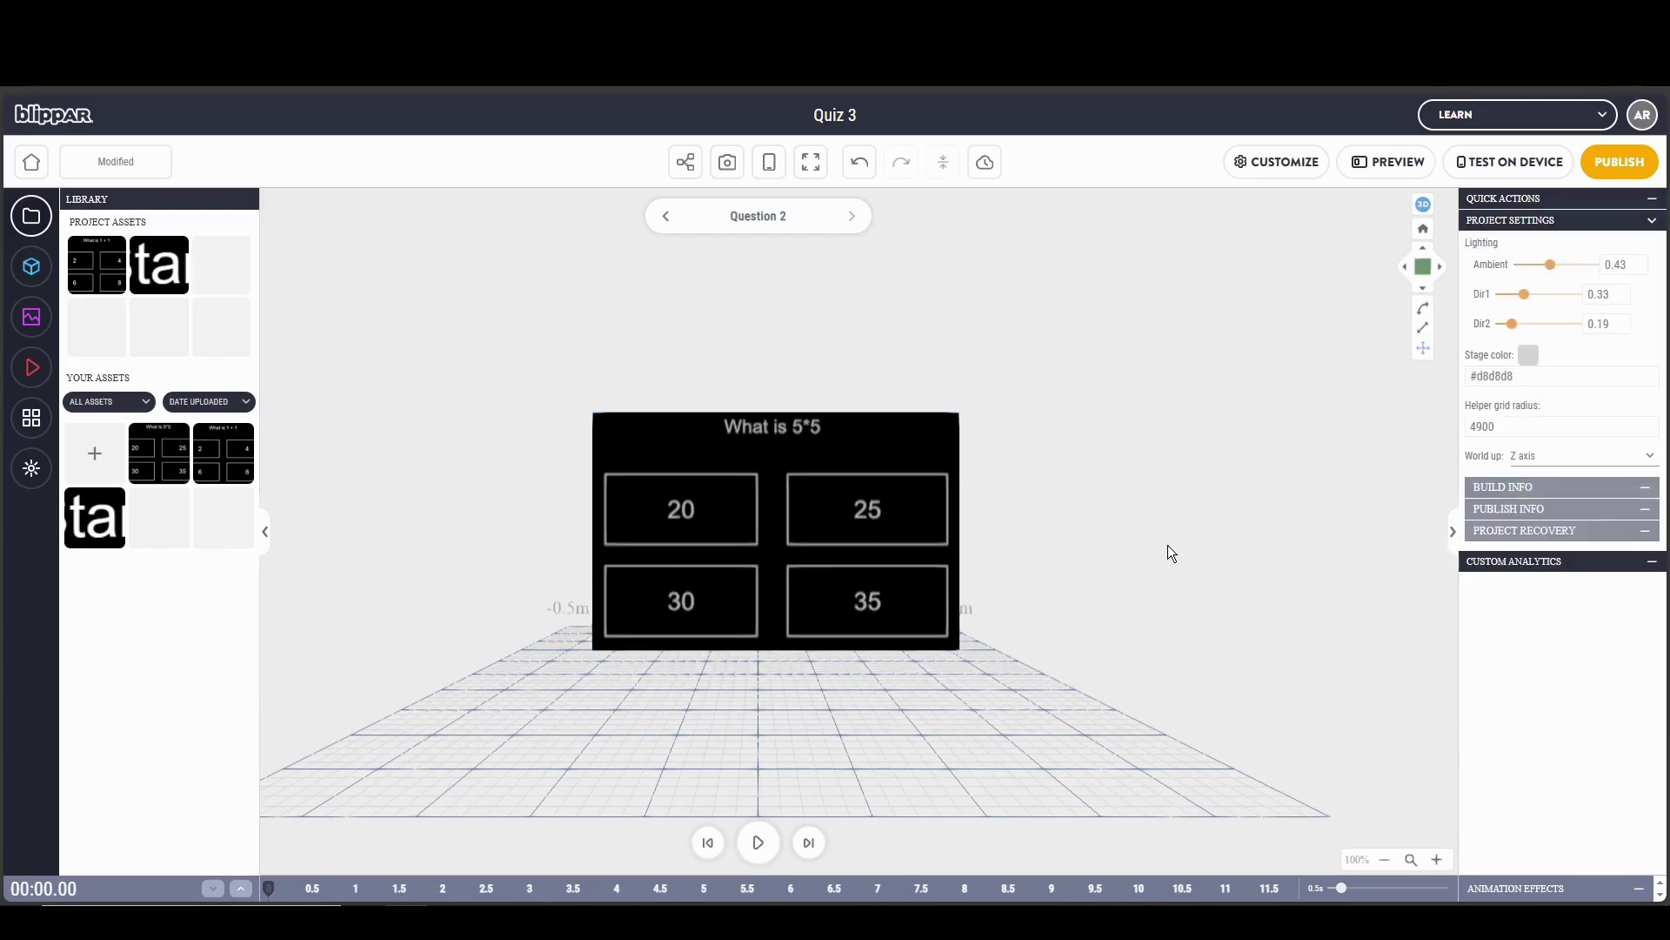
Copy the 0.400 scale of the Question 1 panel onto the Q2.png panel in the Question 2 scene
click(665, 217)
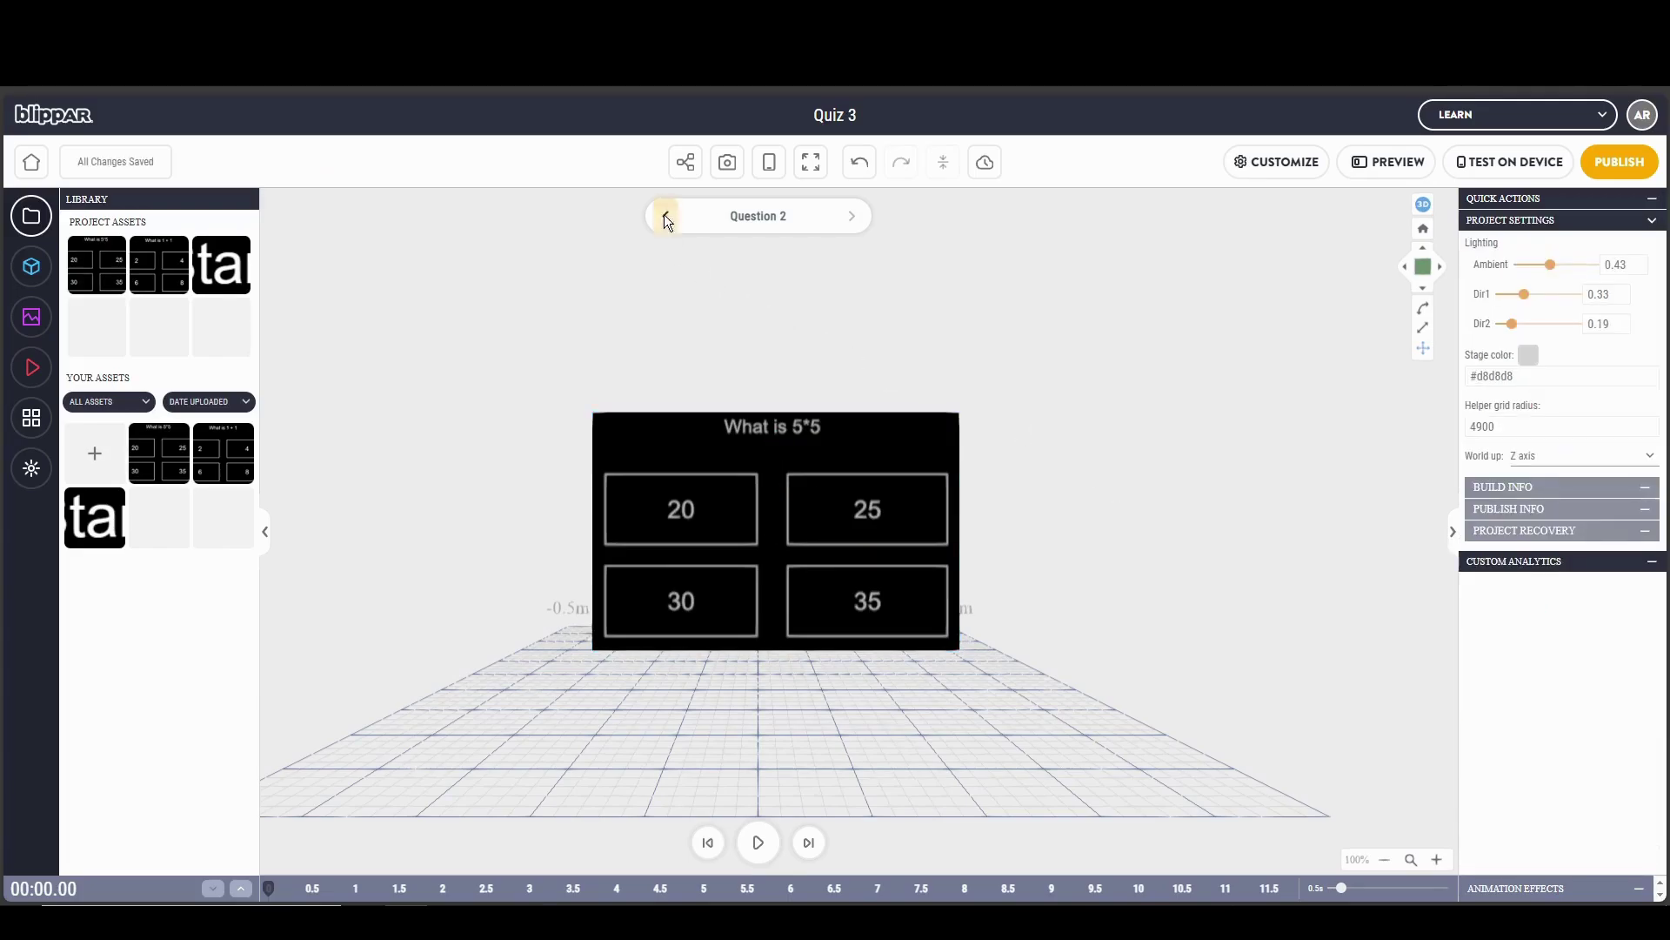
click(771, 528)
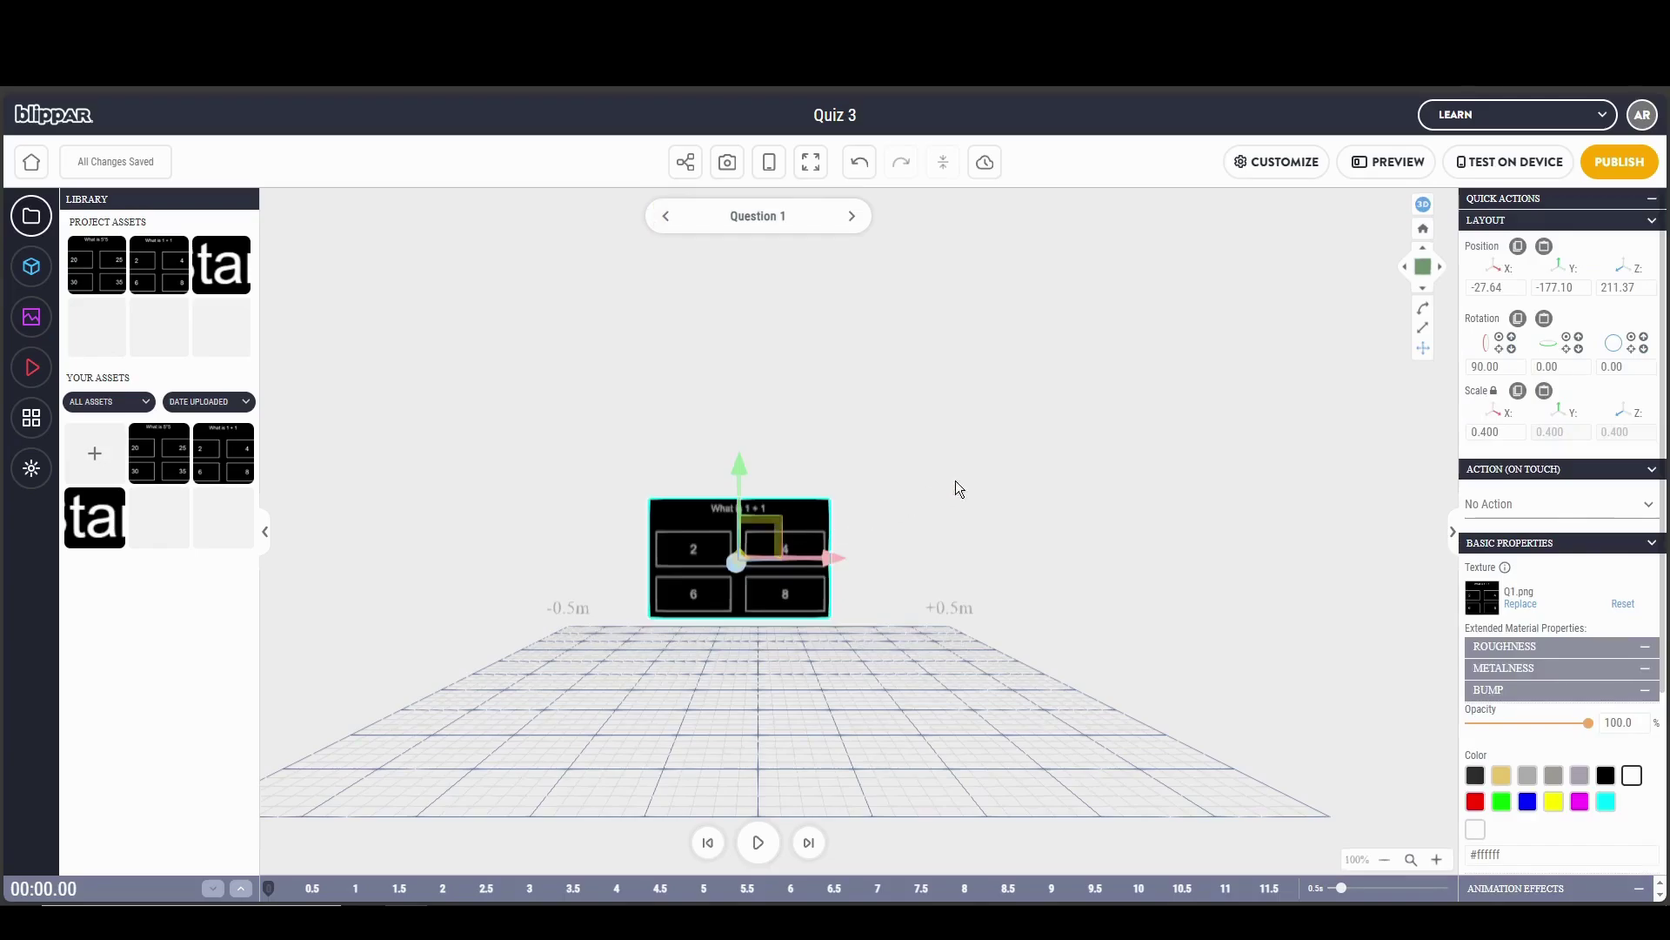
click(1518, 391)
click(1518, 392)
click(852, 216)
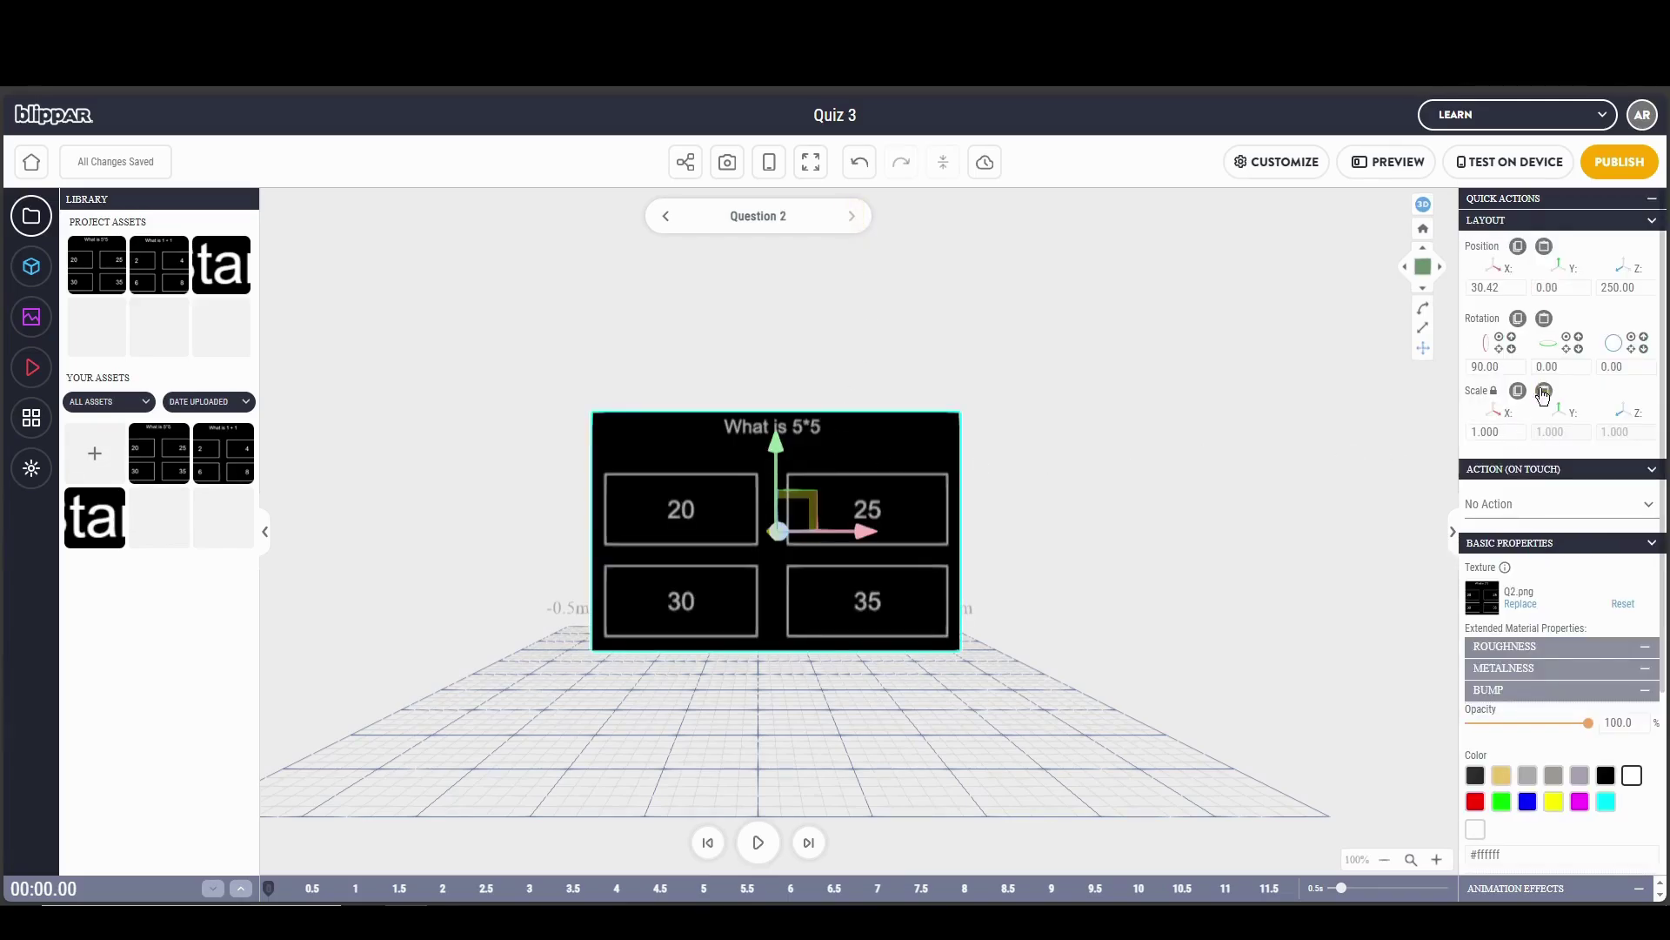
click(1543, 391)
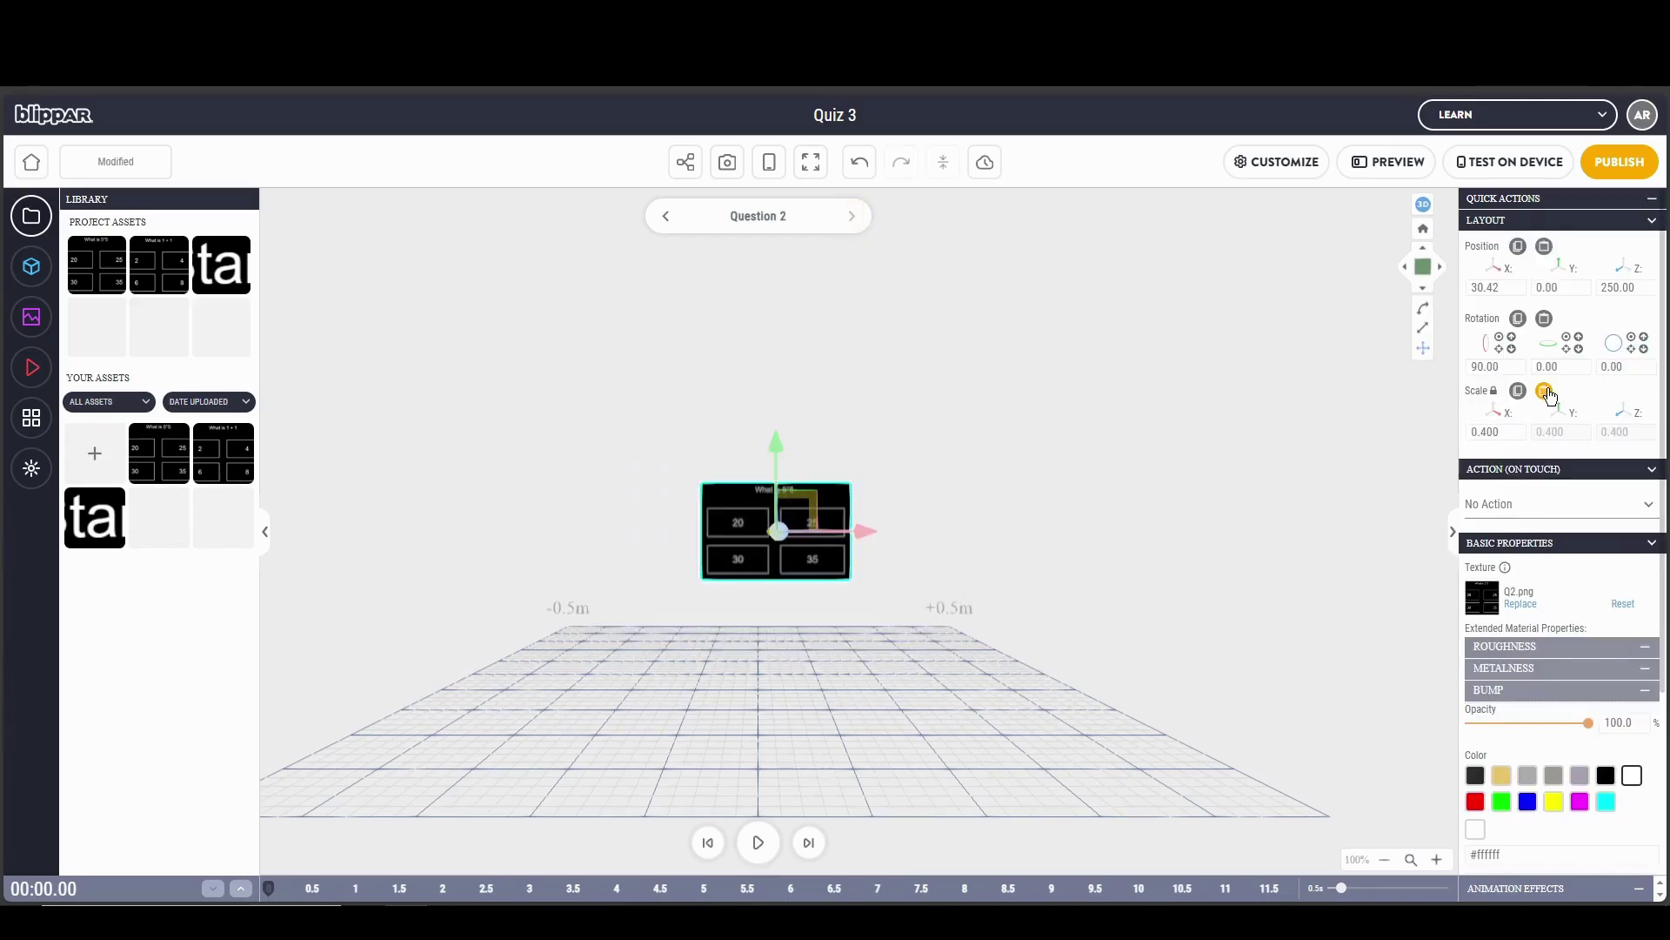
click(1170, 420)
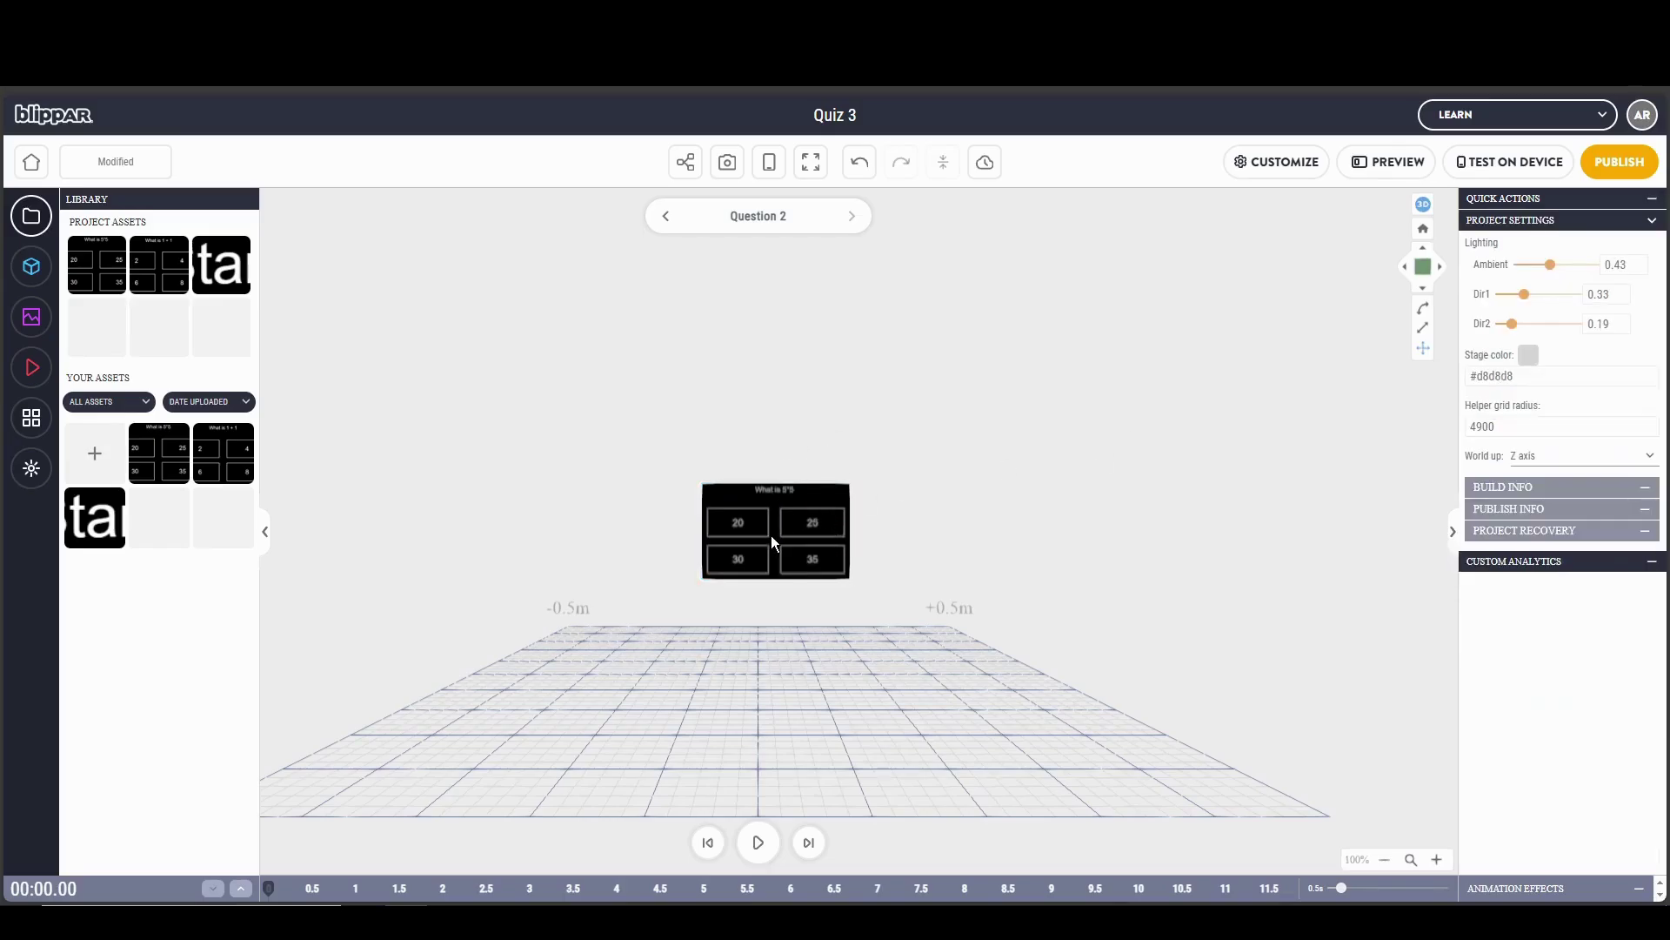
Copy the Question 1 panel's position onto the Q2.png panel and compare the two scenes for alignment
click(665, 216)
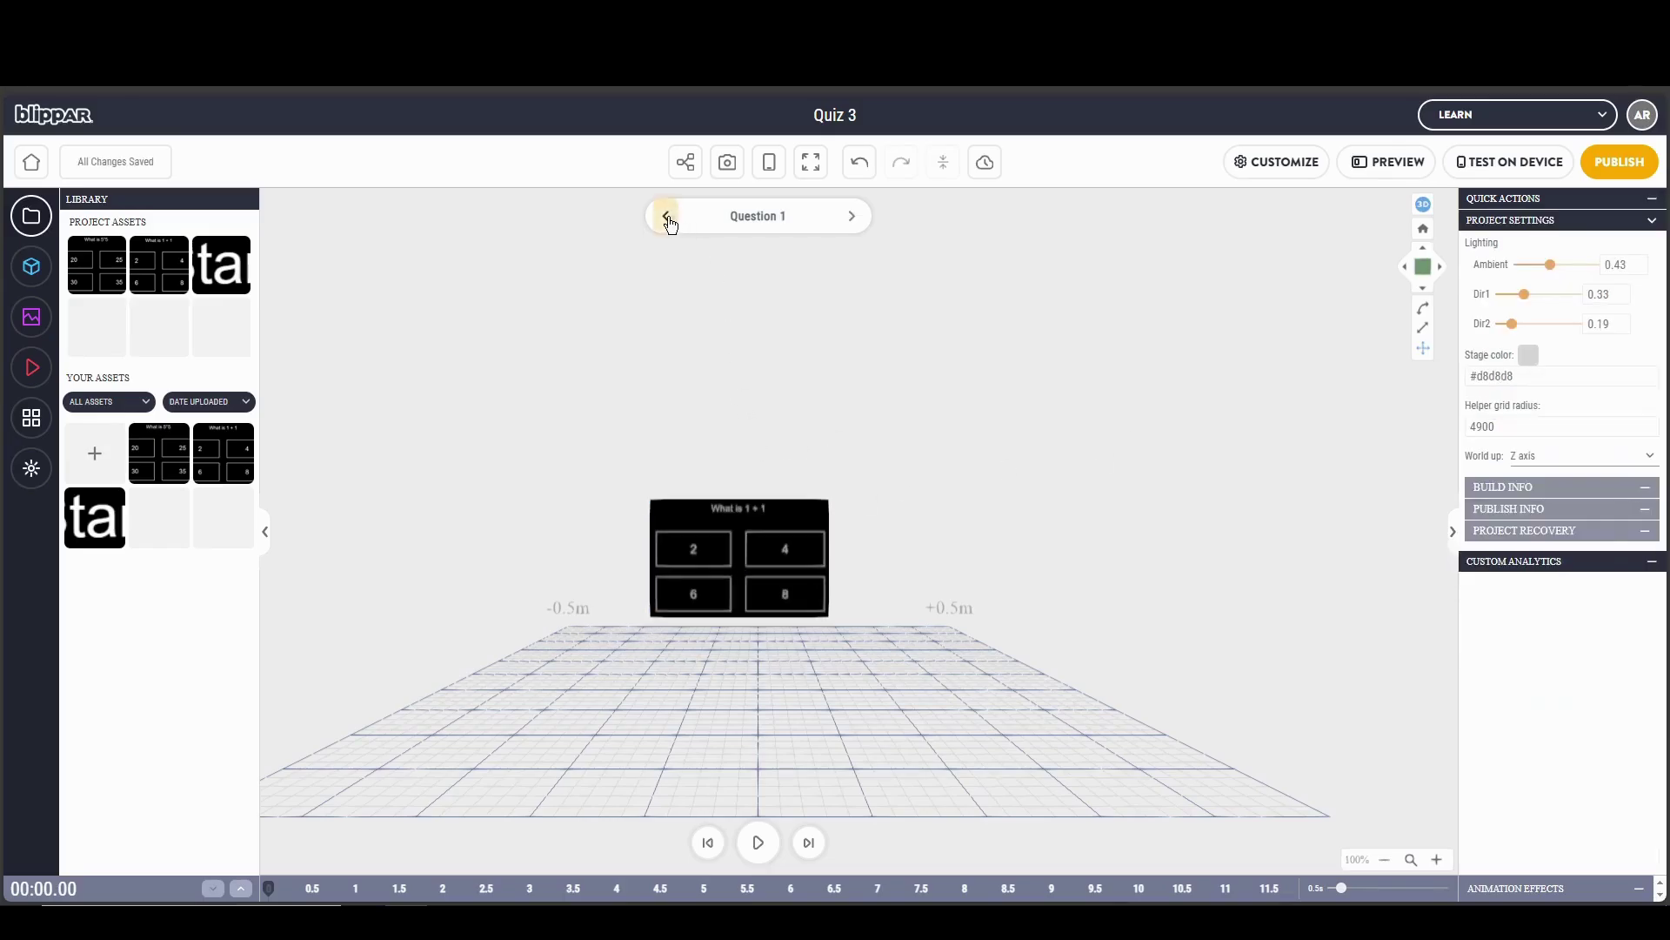
click(769, 510)
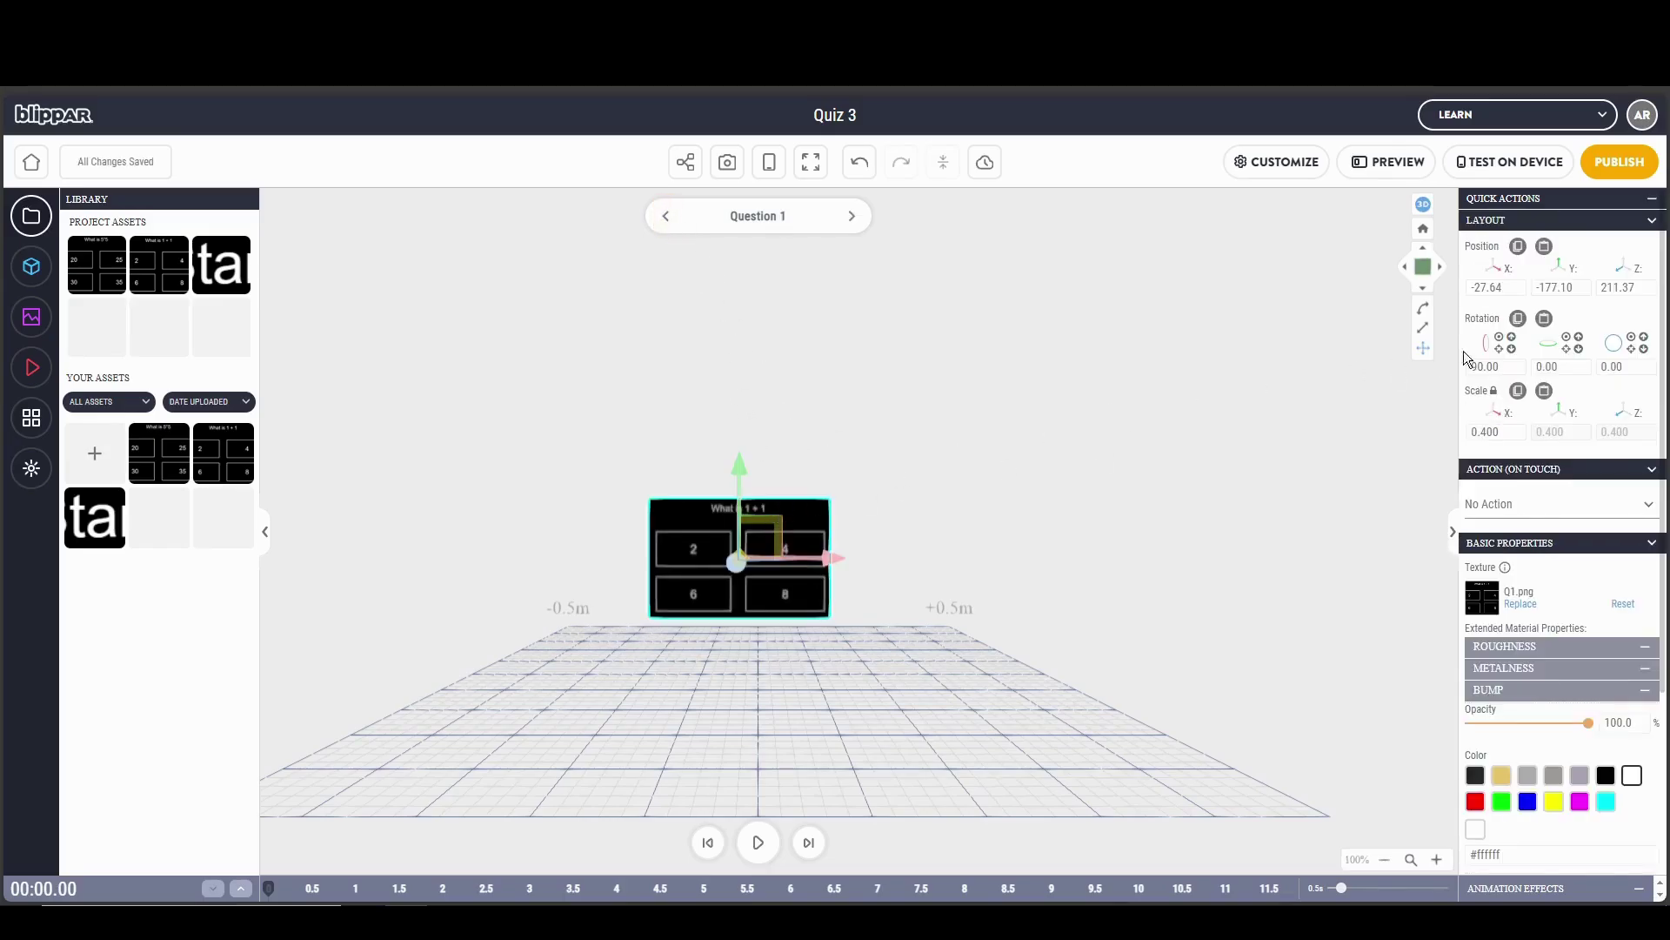
click(1519, 249)
click(853, 218)
click(776, 519)
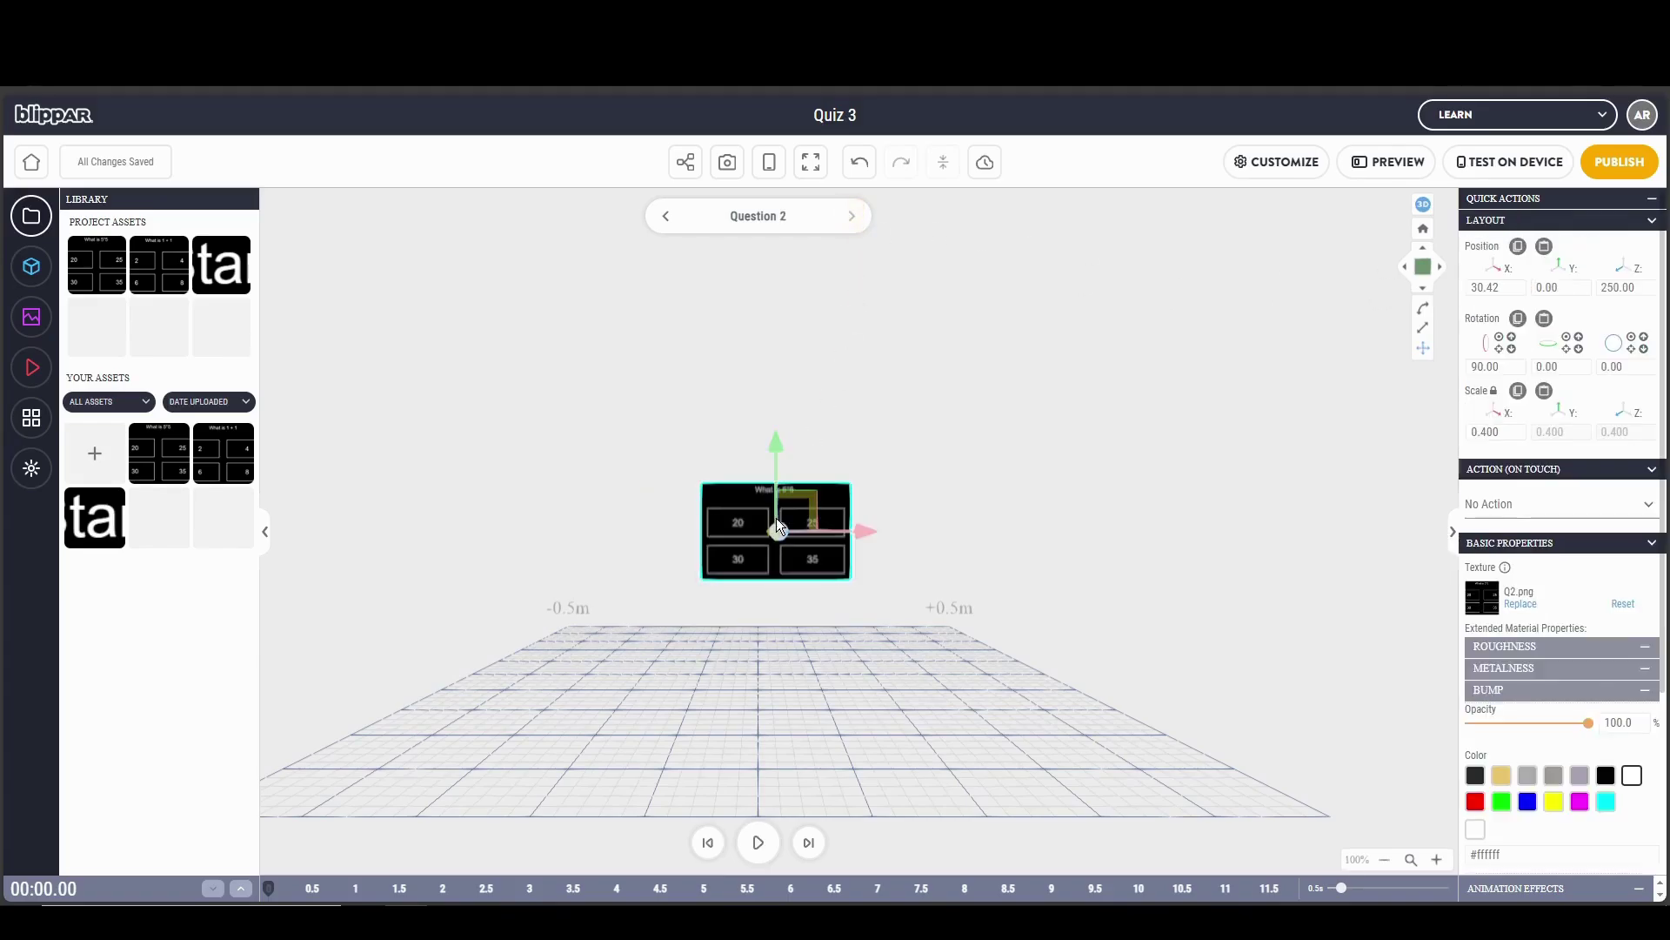
click(1546, 250)
click(1247, 388)
click(667, 222)
click(851, 217)
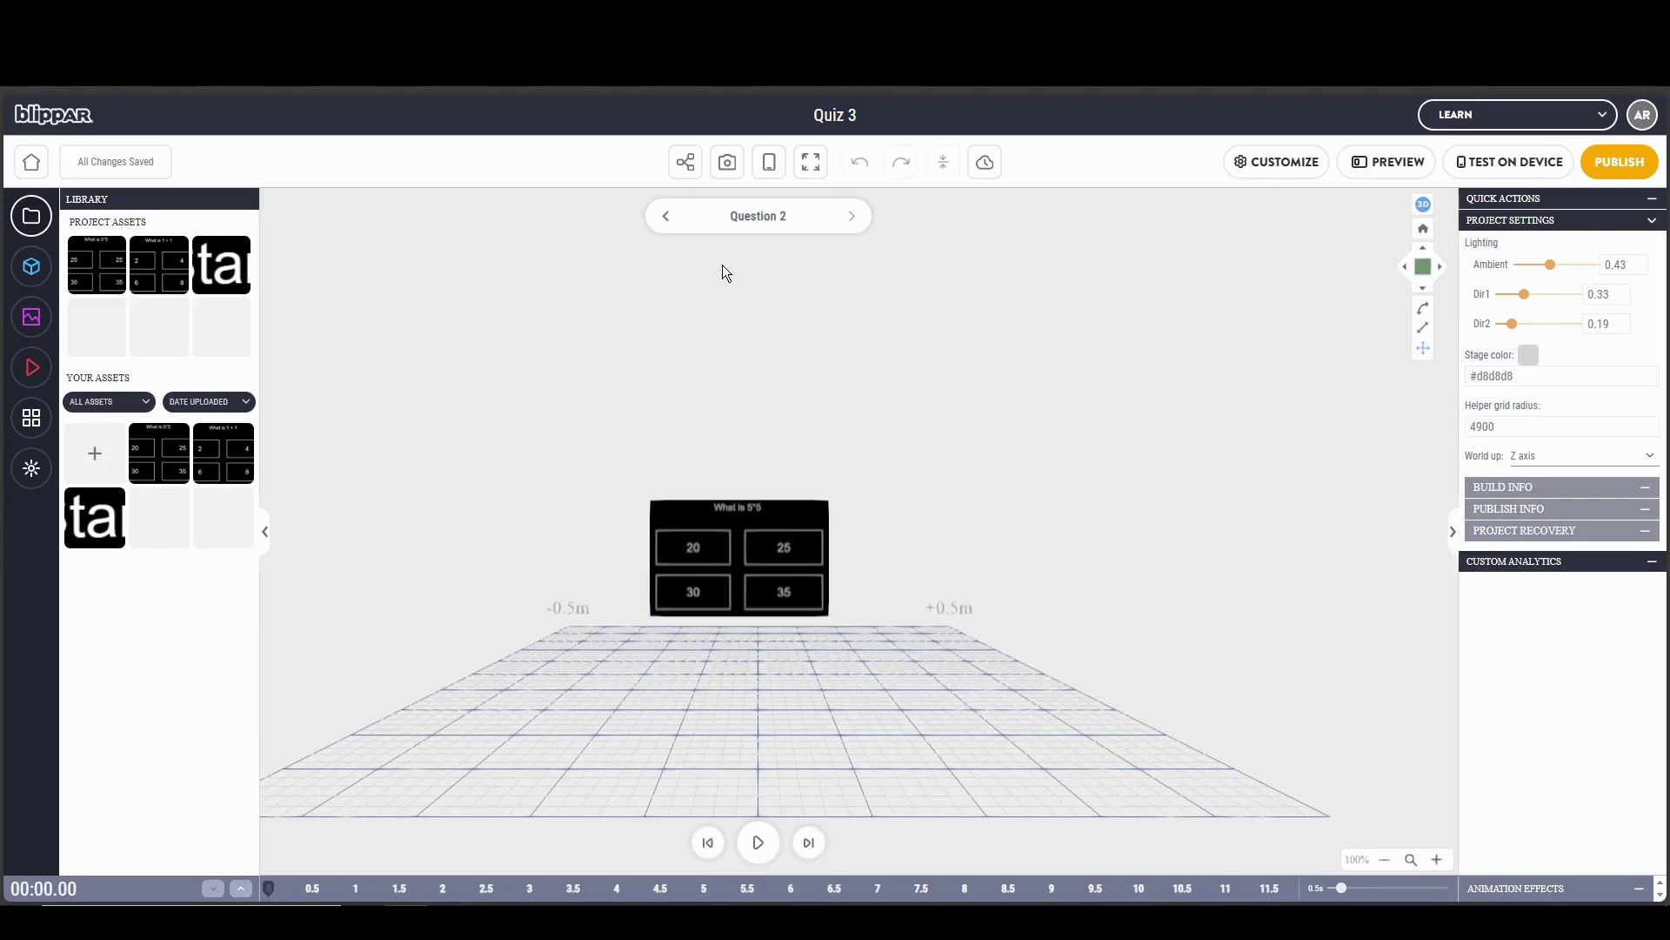
Return to the Question 1 scene and upload A.png, B.png, C.png and D.png from the Blipper folder to the asset library
click(667, 219)
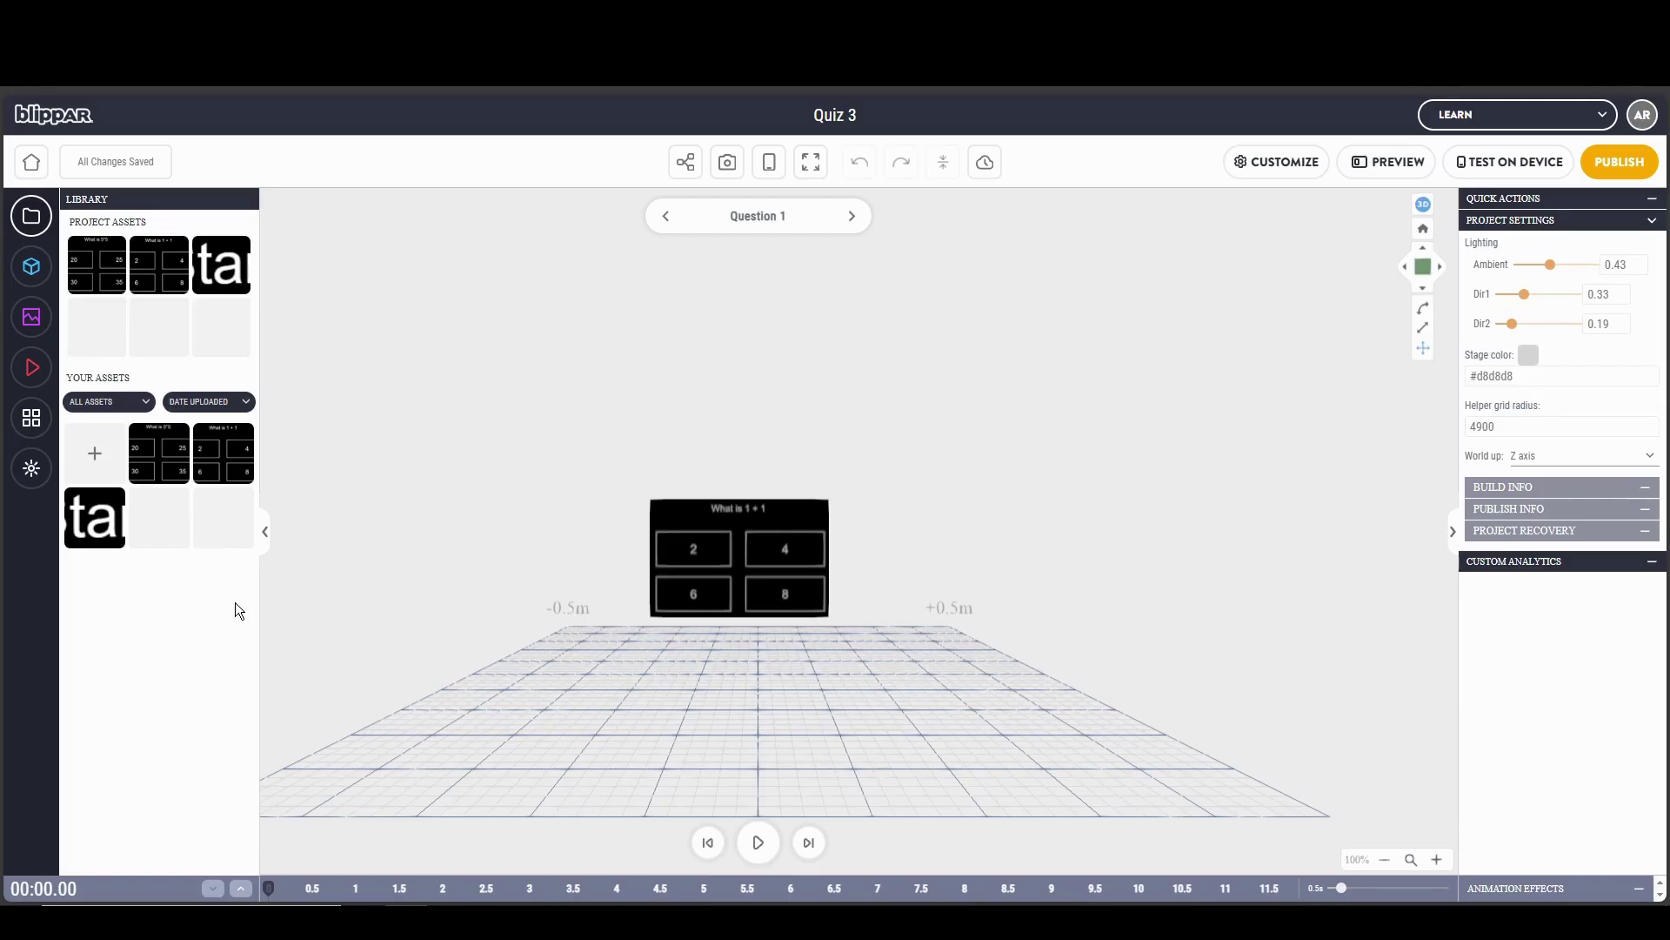
key(alt+Tab)
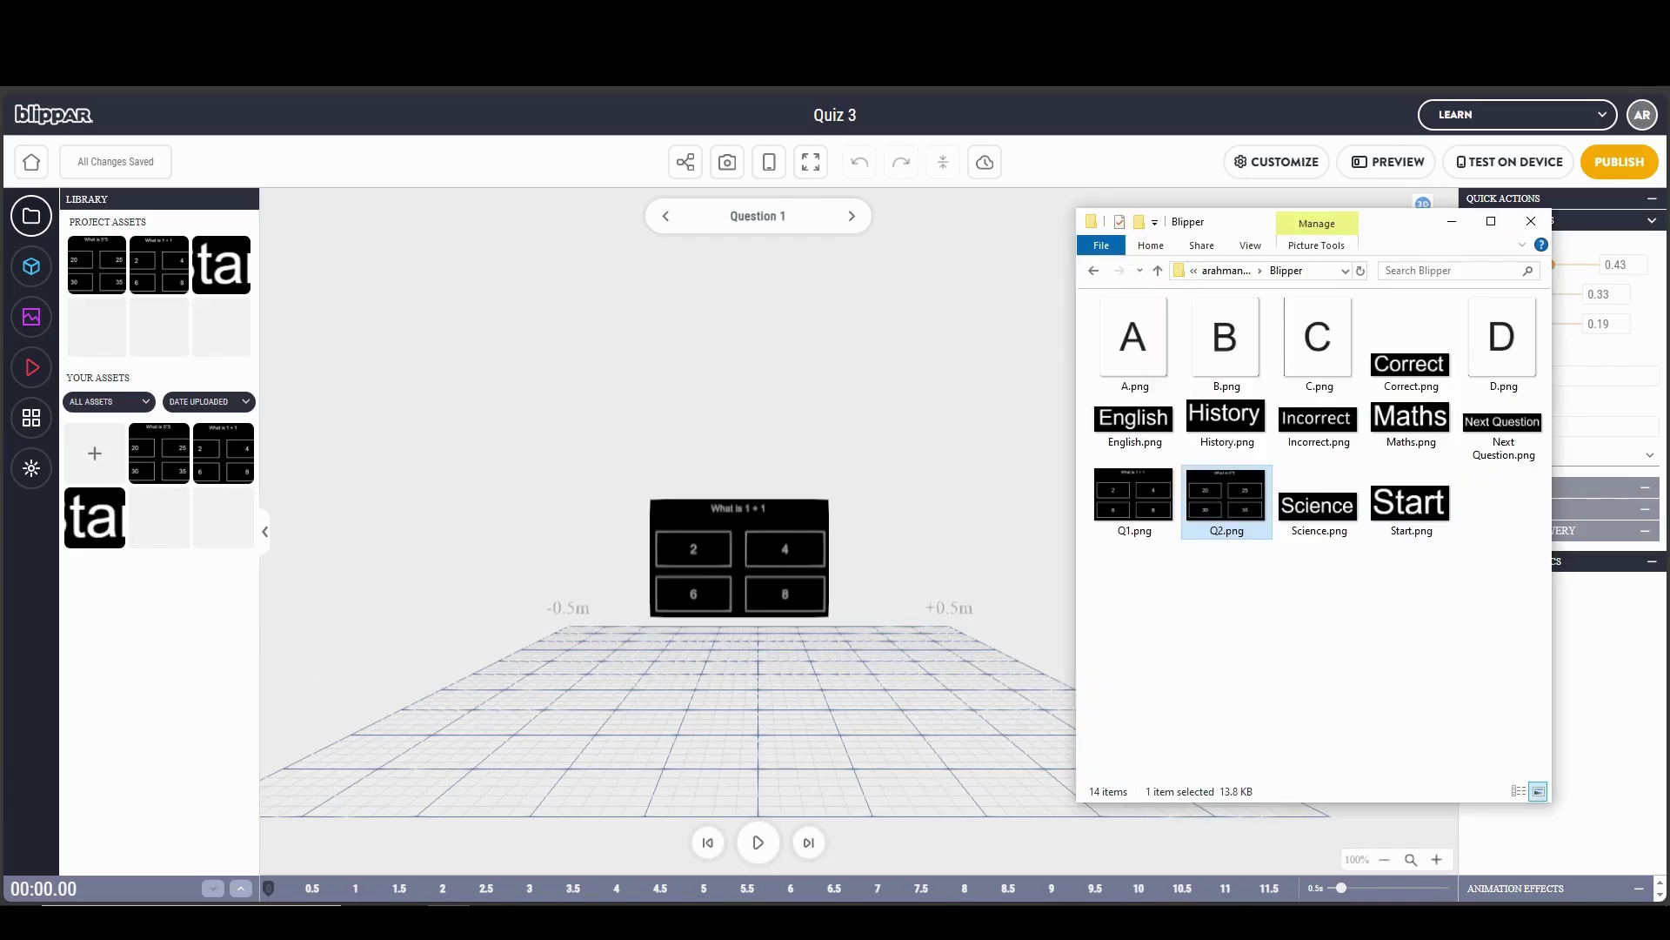
click(1171, 348)
ctrl+click(1247, 367)
ctrl+click(1297, 359)
ctrl+click(1496, 341)
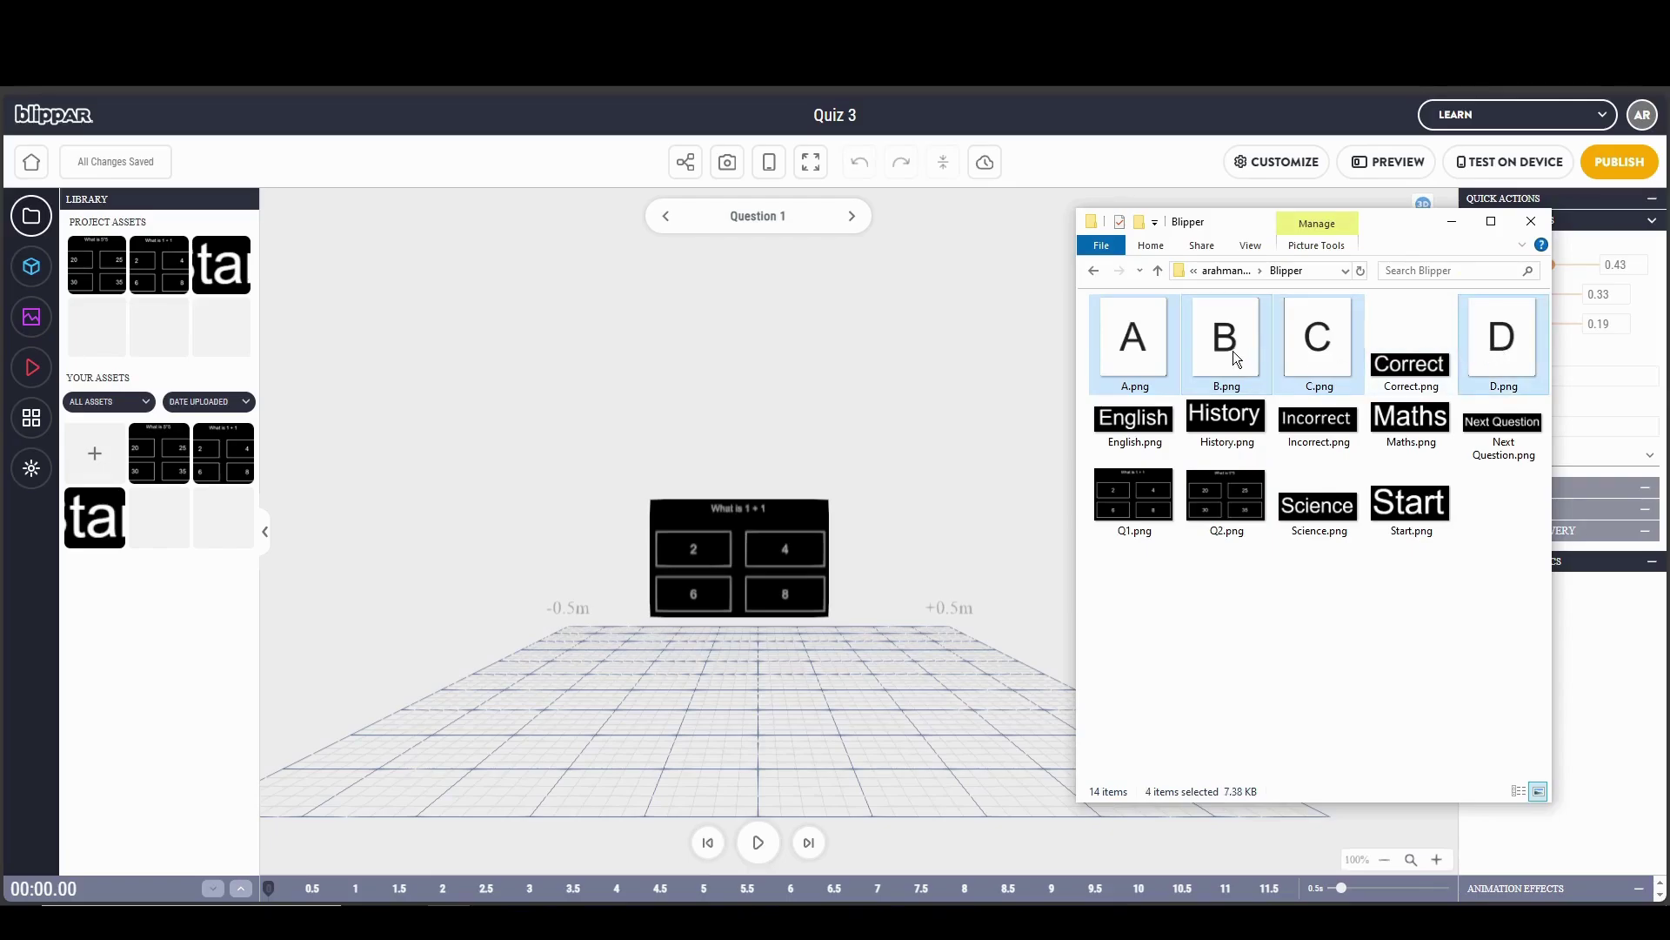
drag(1154, 353, 102, 466)
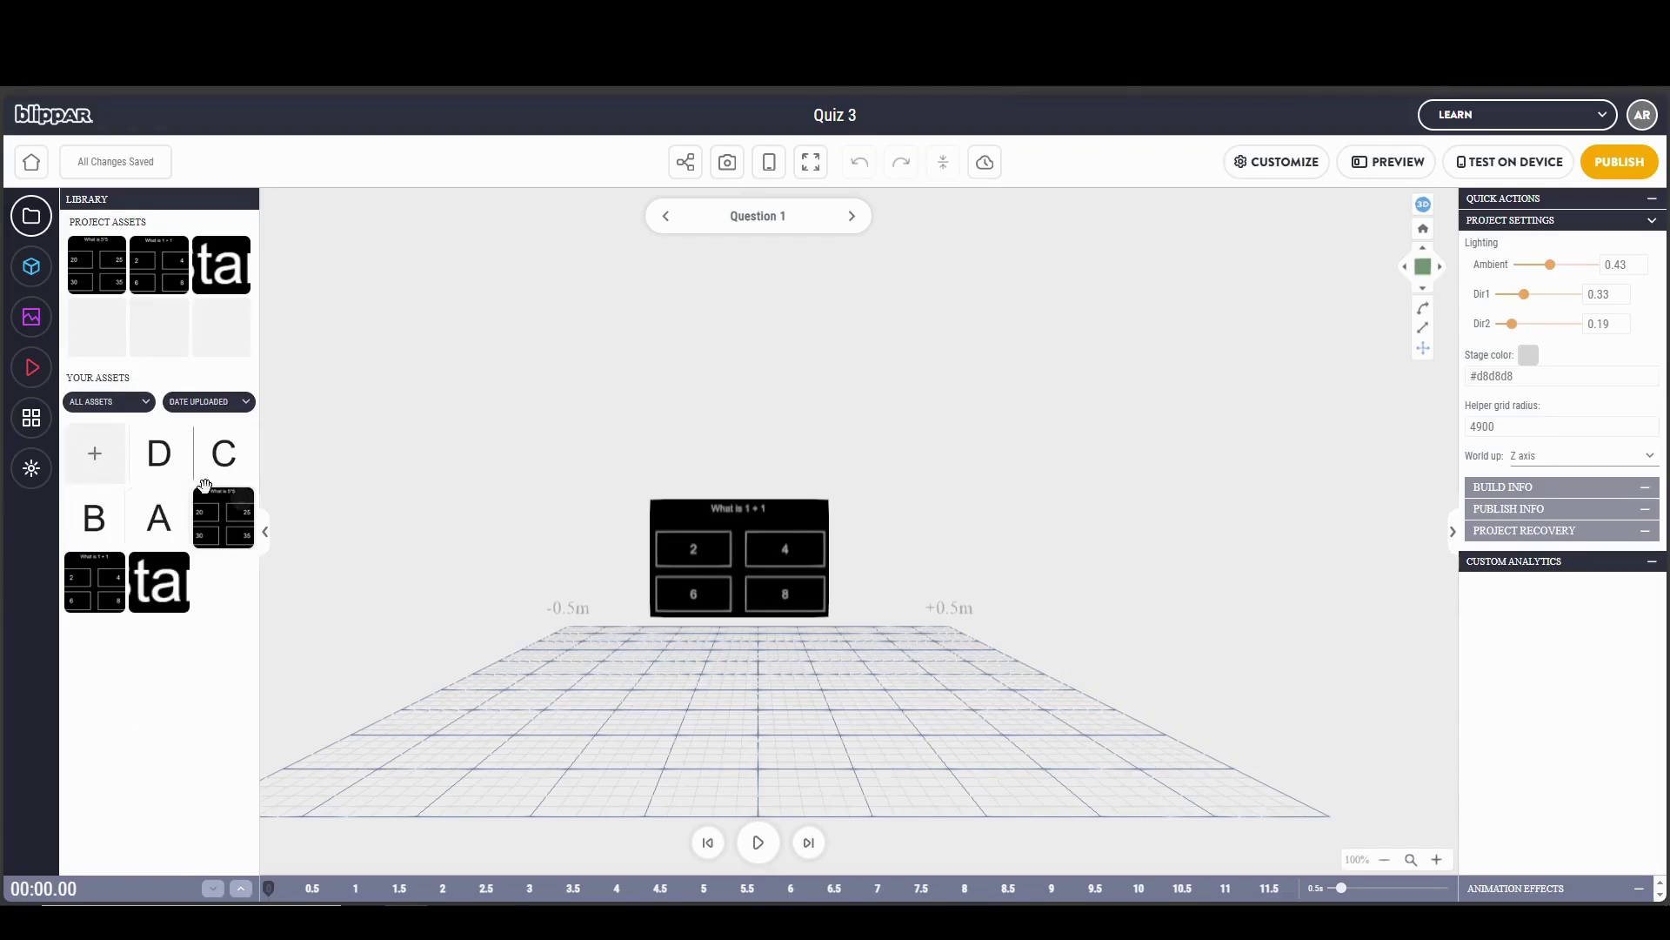
Place A.png beside the "What is 1 + 1" panel and set its Y position to the panel's value, -177.10
drag(168, 532, 525, 478)
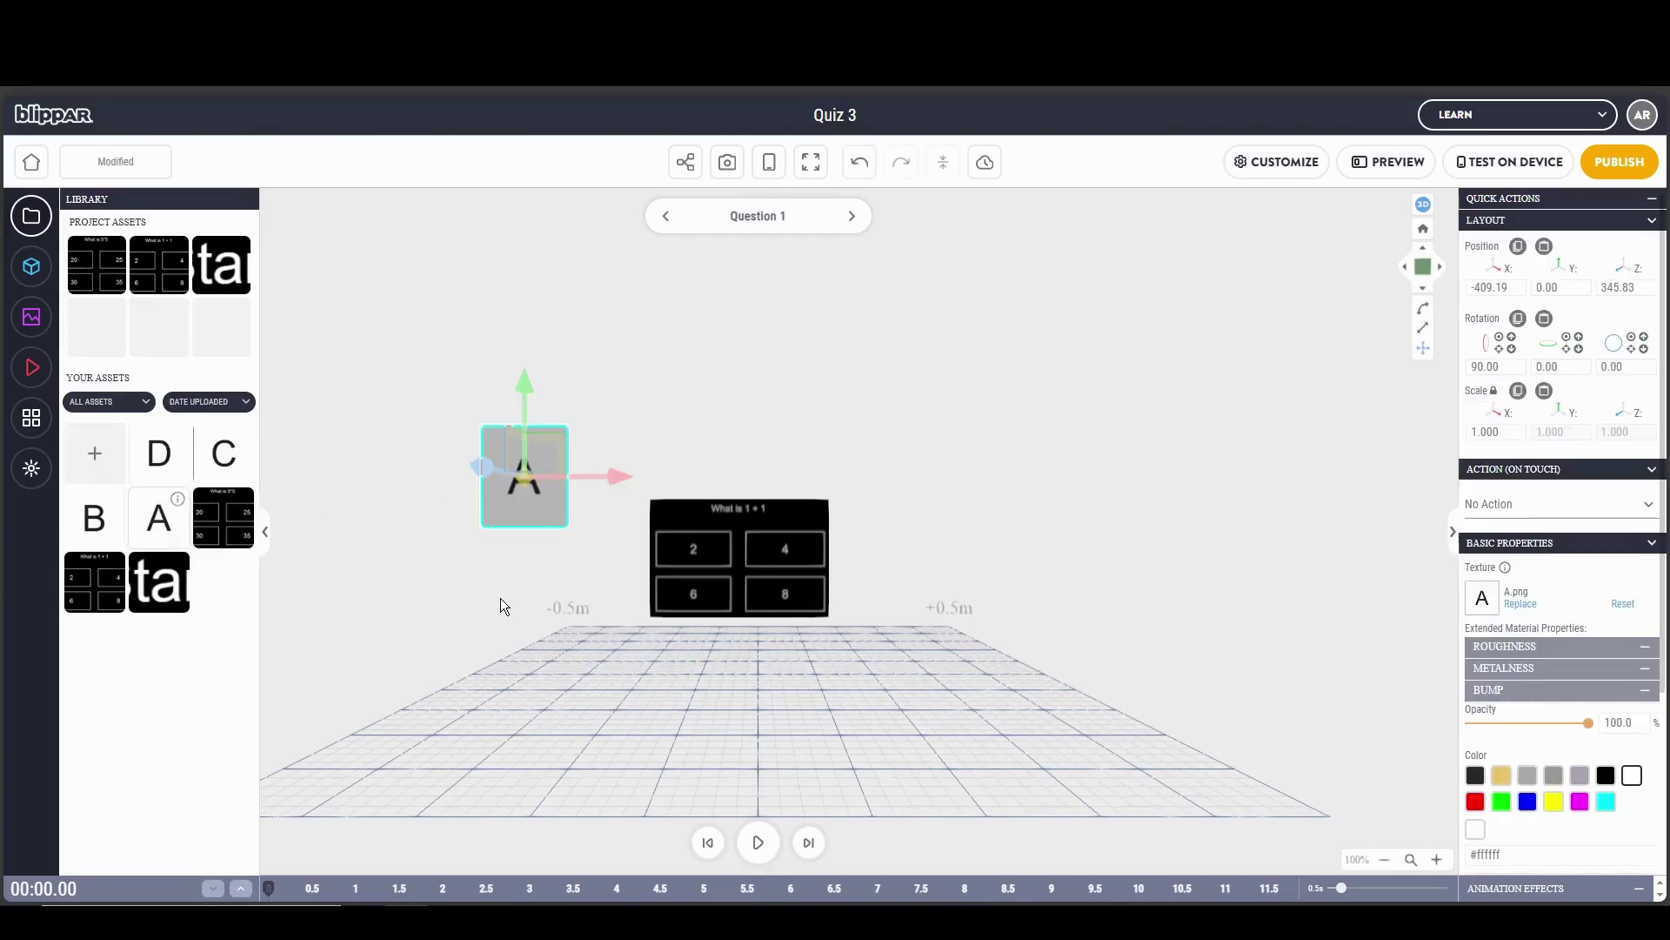
click(696, 582)
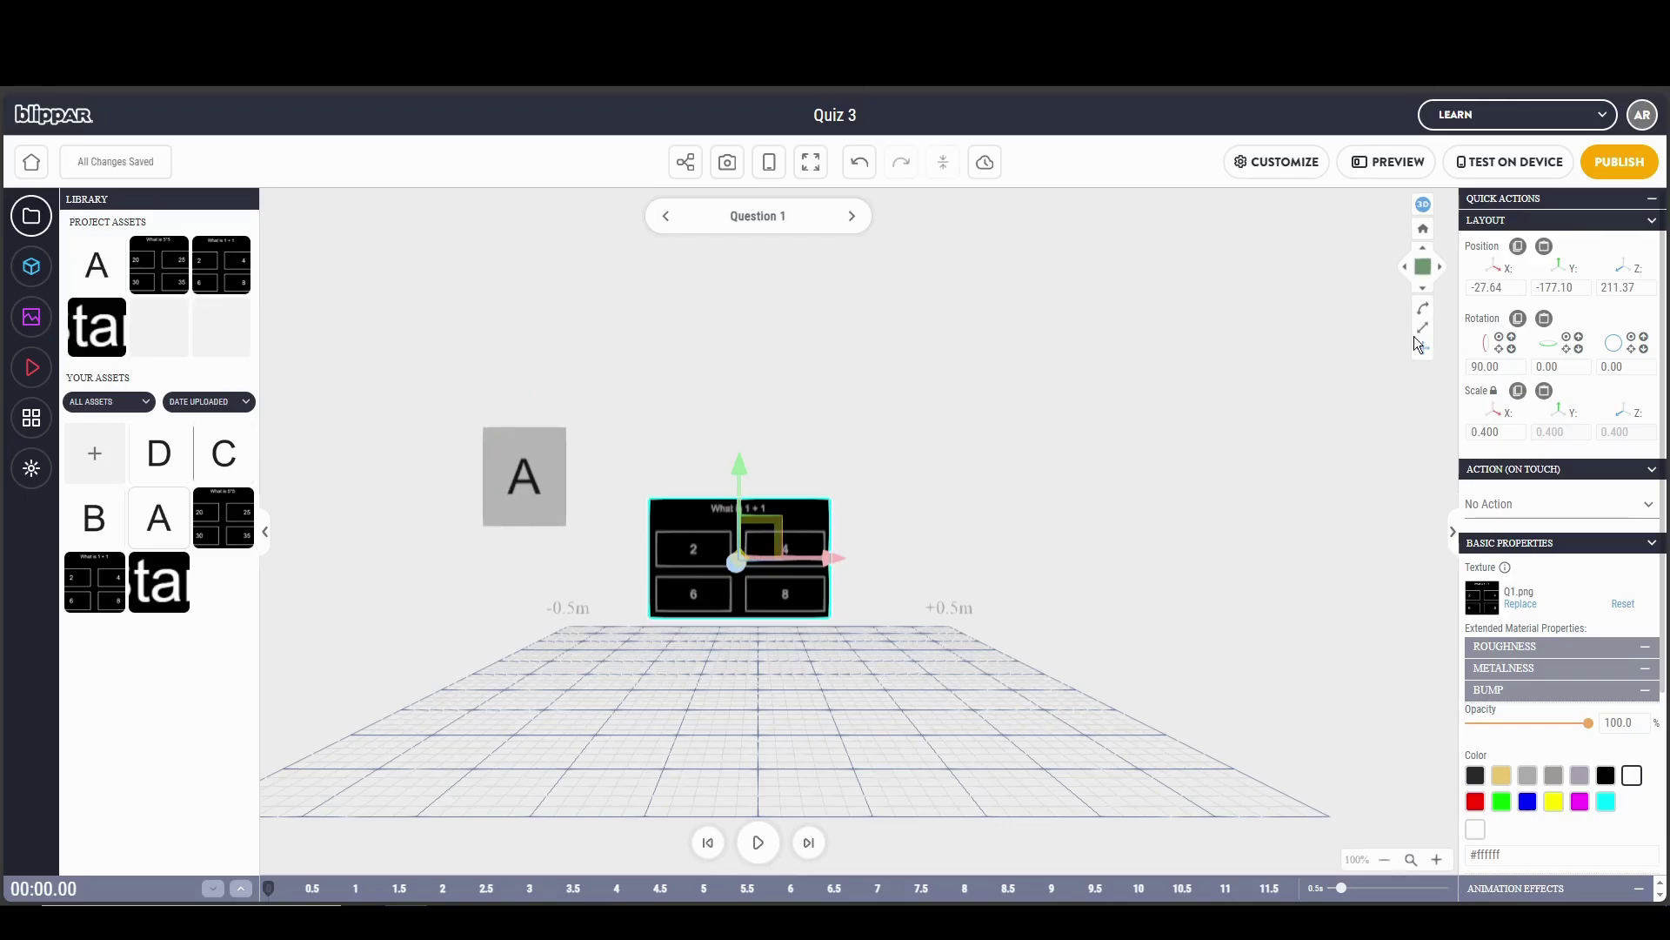
click(1580, 288)
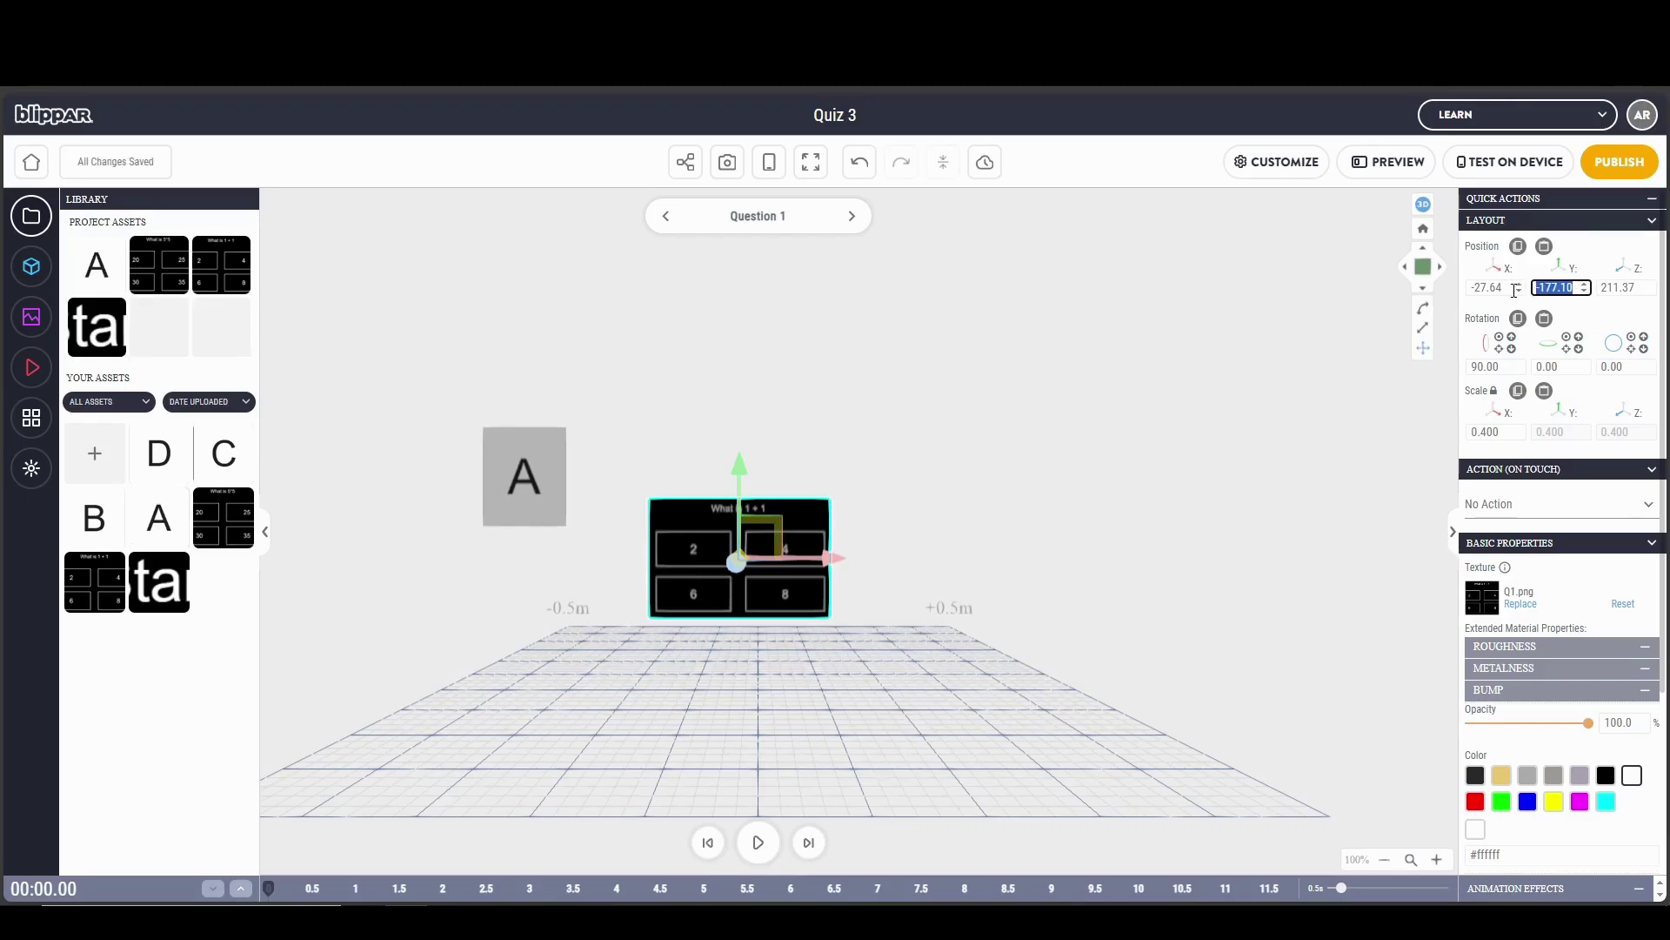
click(527, 481)
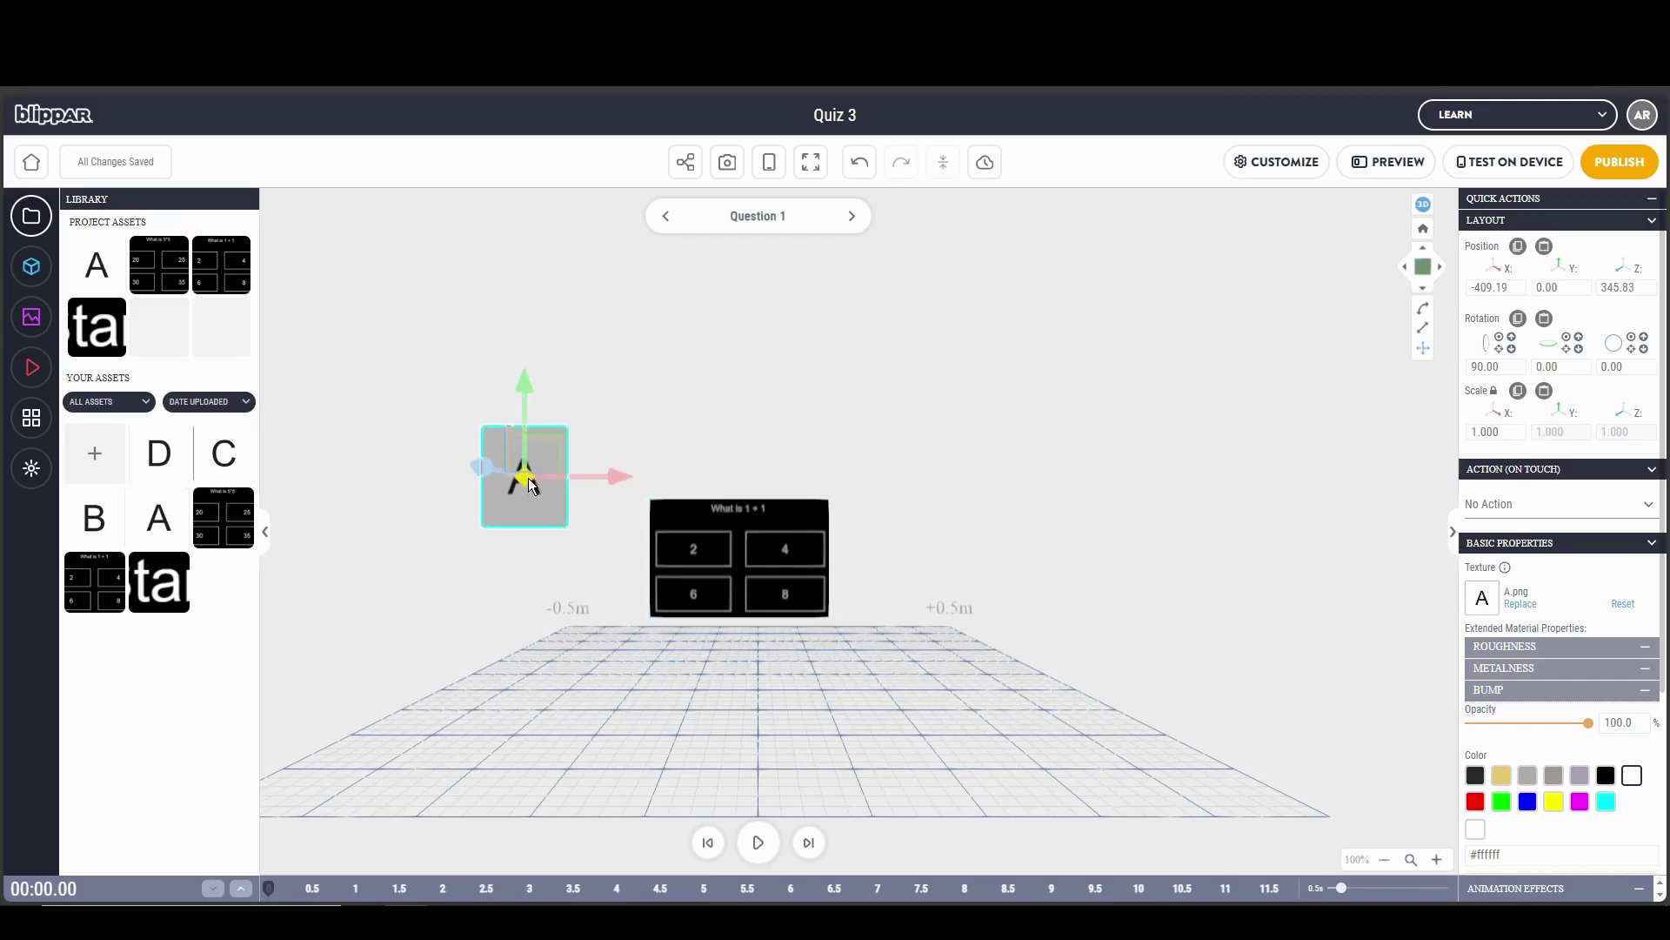
click(1560, 287)
text(-177.10)
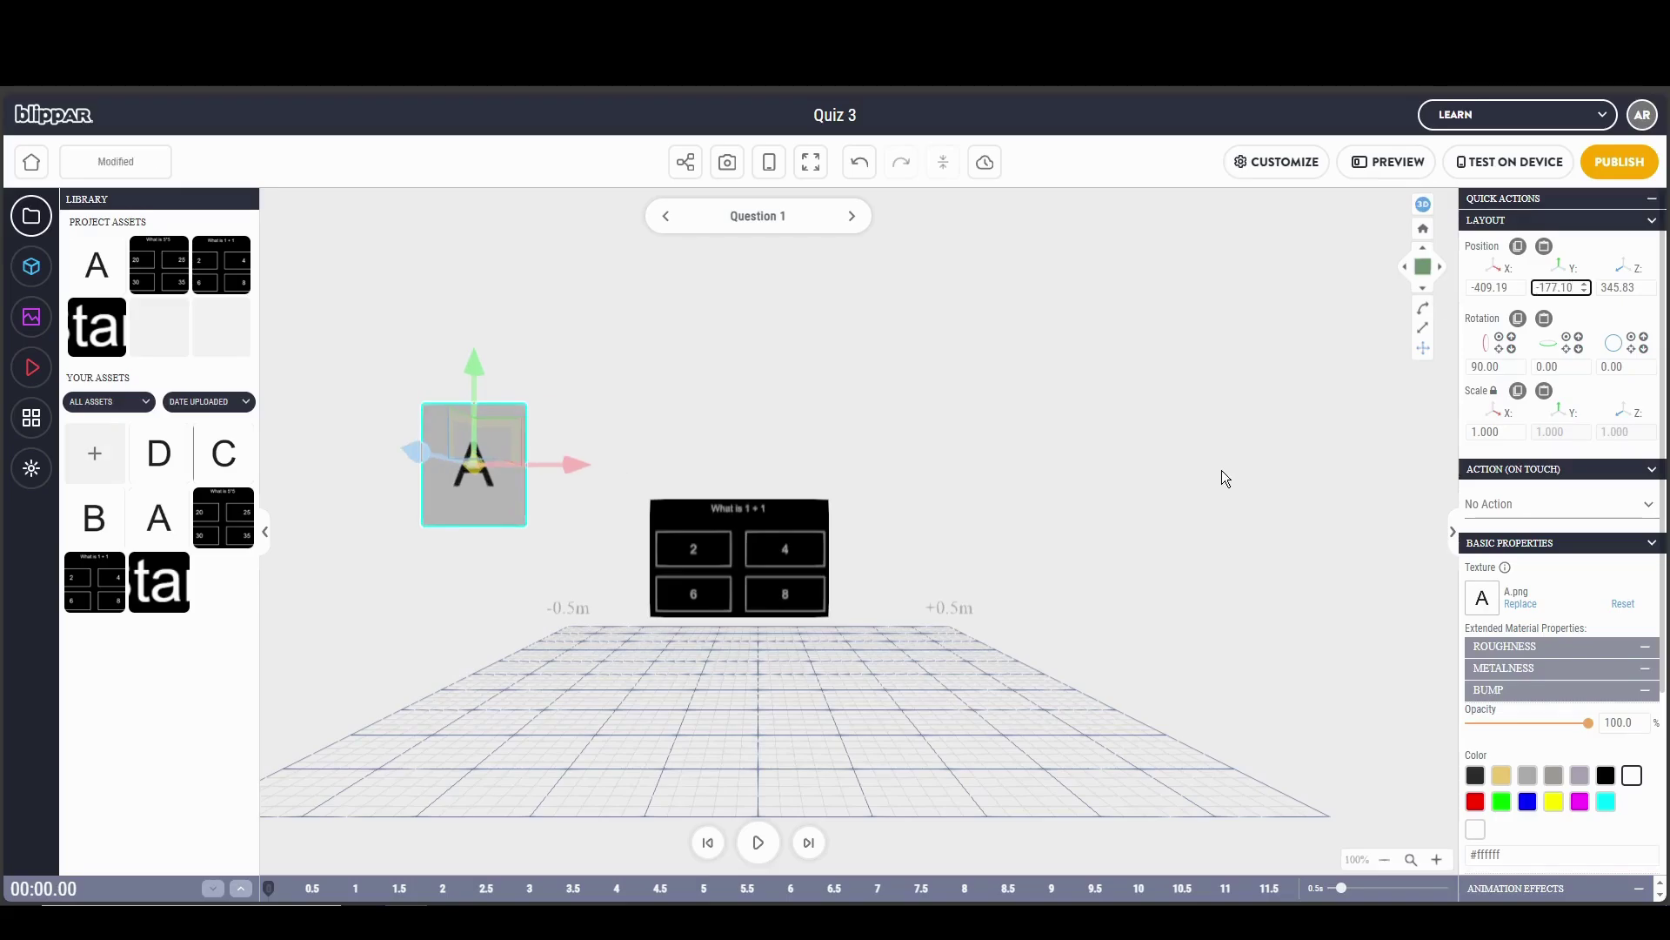
click(1221, 471)
Move A.png closer to the "What is 1 + 1" panel, lower it to Z about 245, and set its scale to 0.33
click(458, 484)
drag(558, 467, 691, 461)
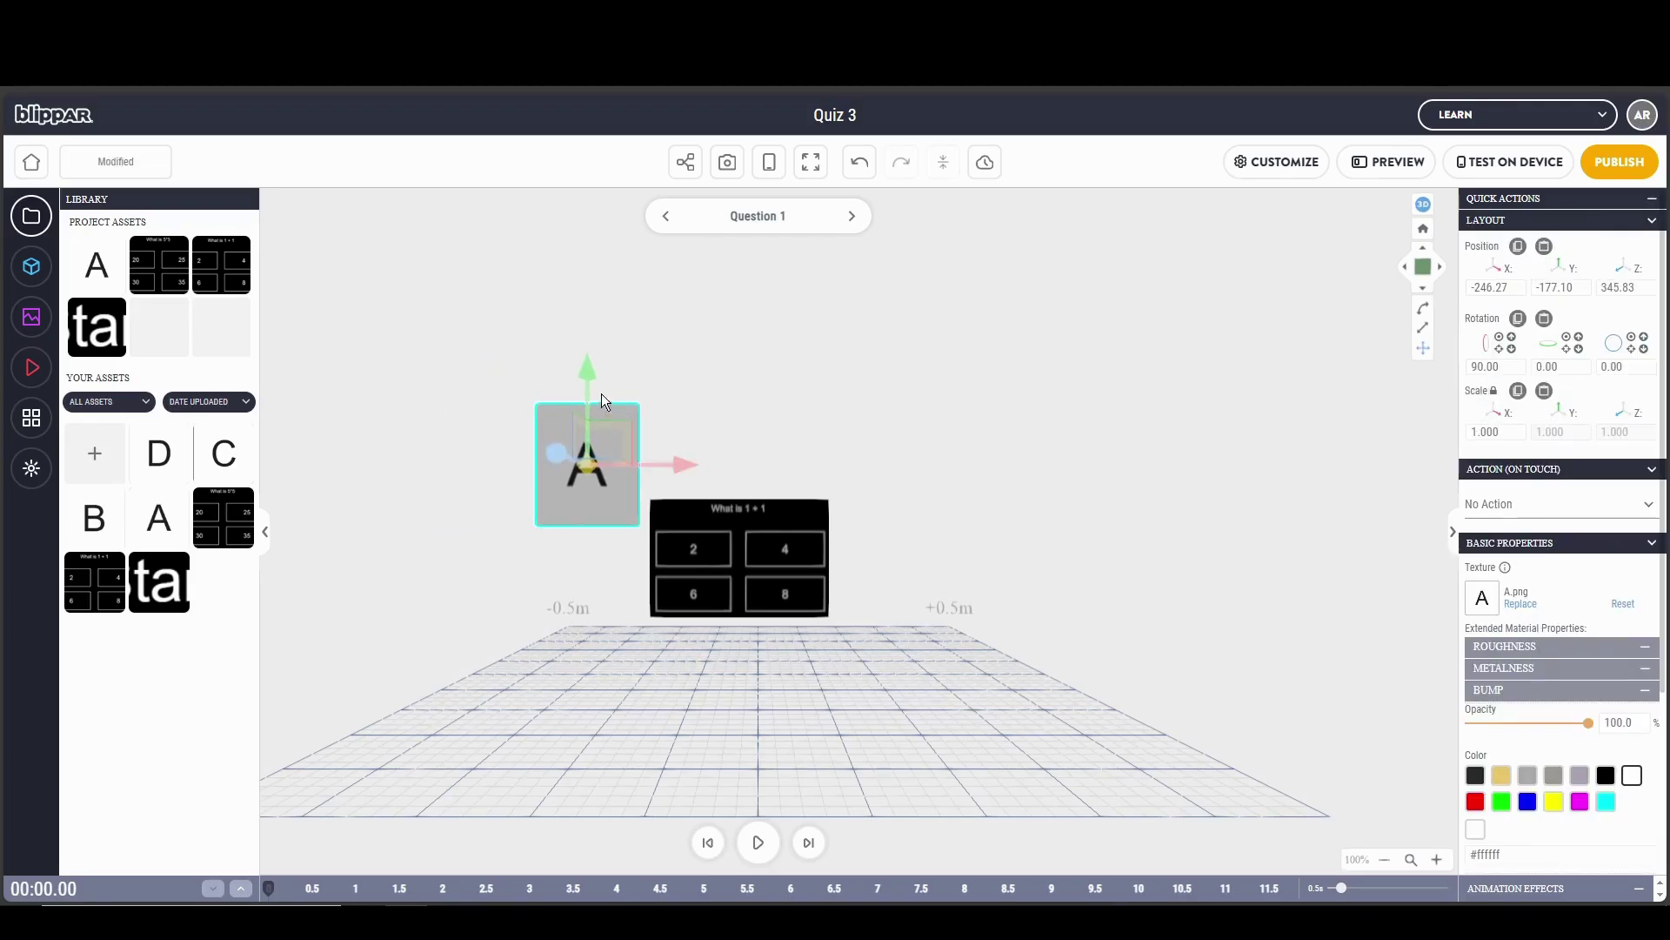
drag(583, 367, 611, 450)
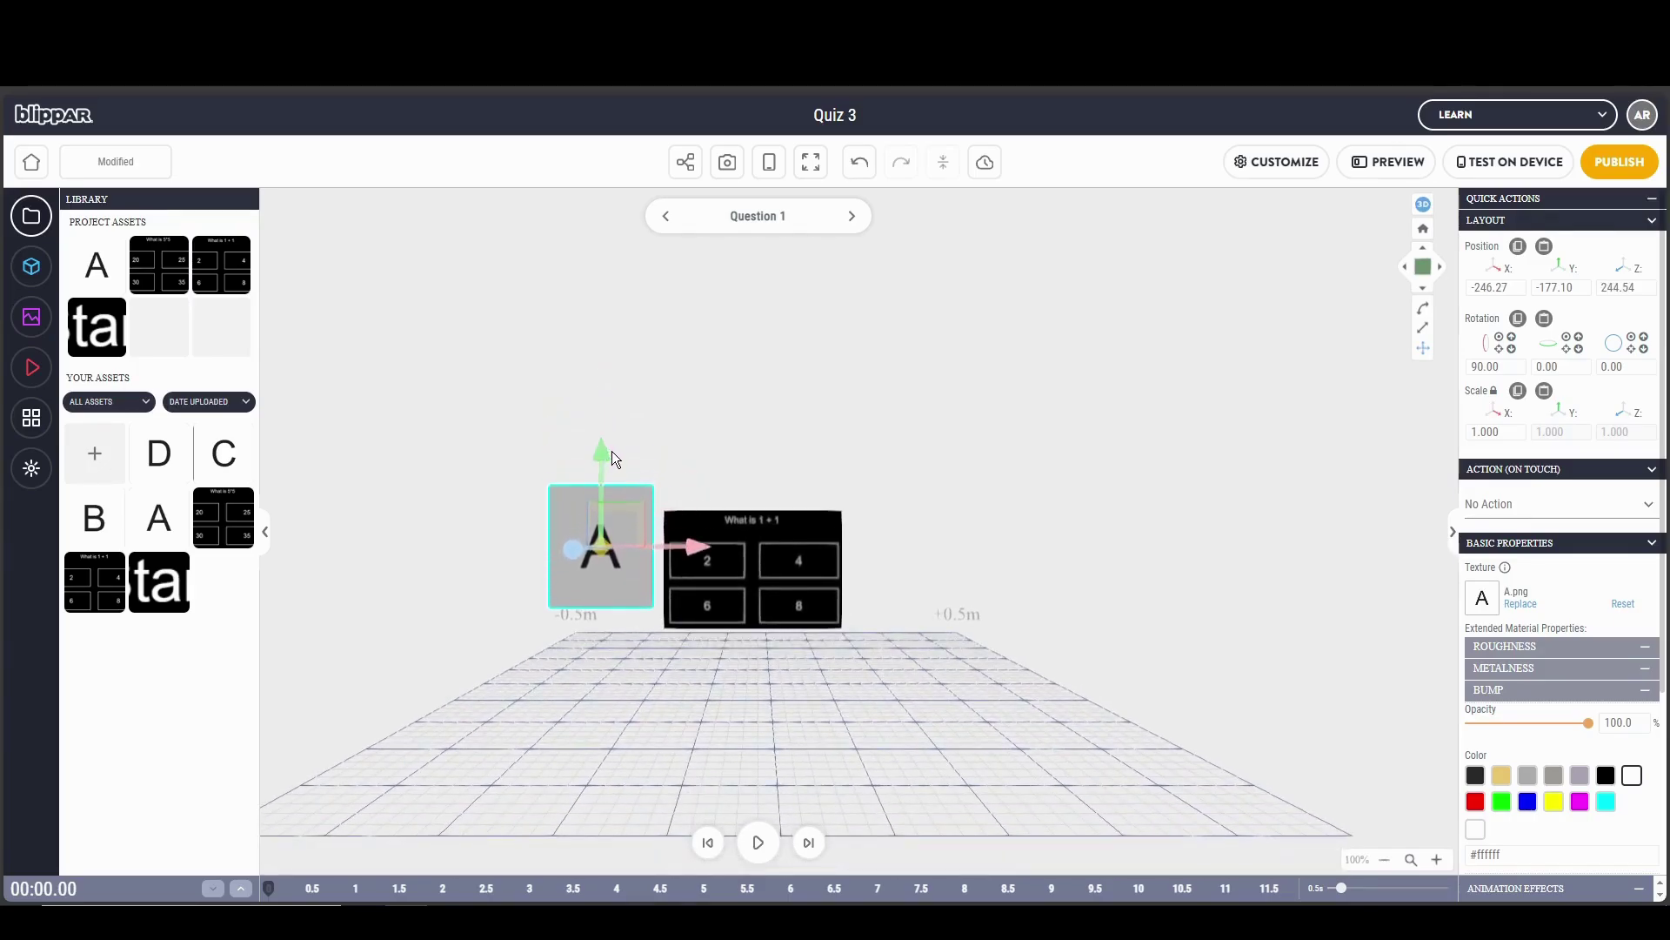
click(1519, 435)
drag(1519, 437, 1519, 437)
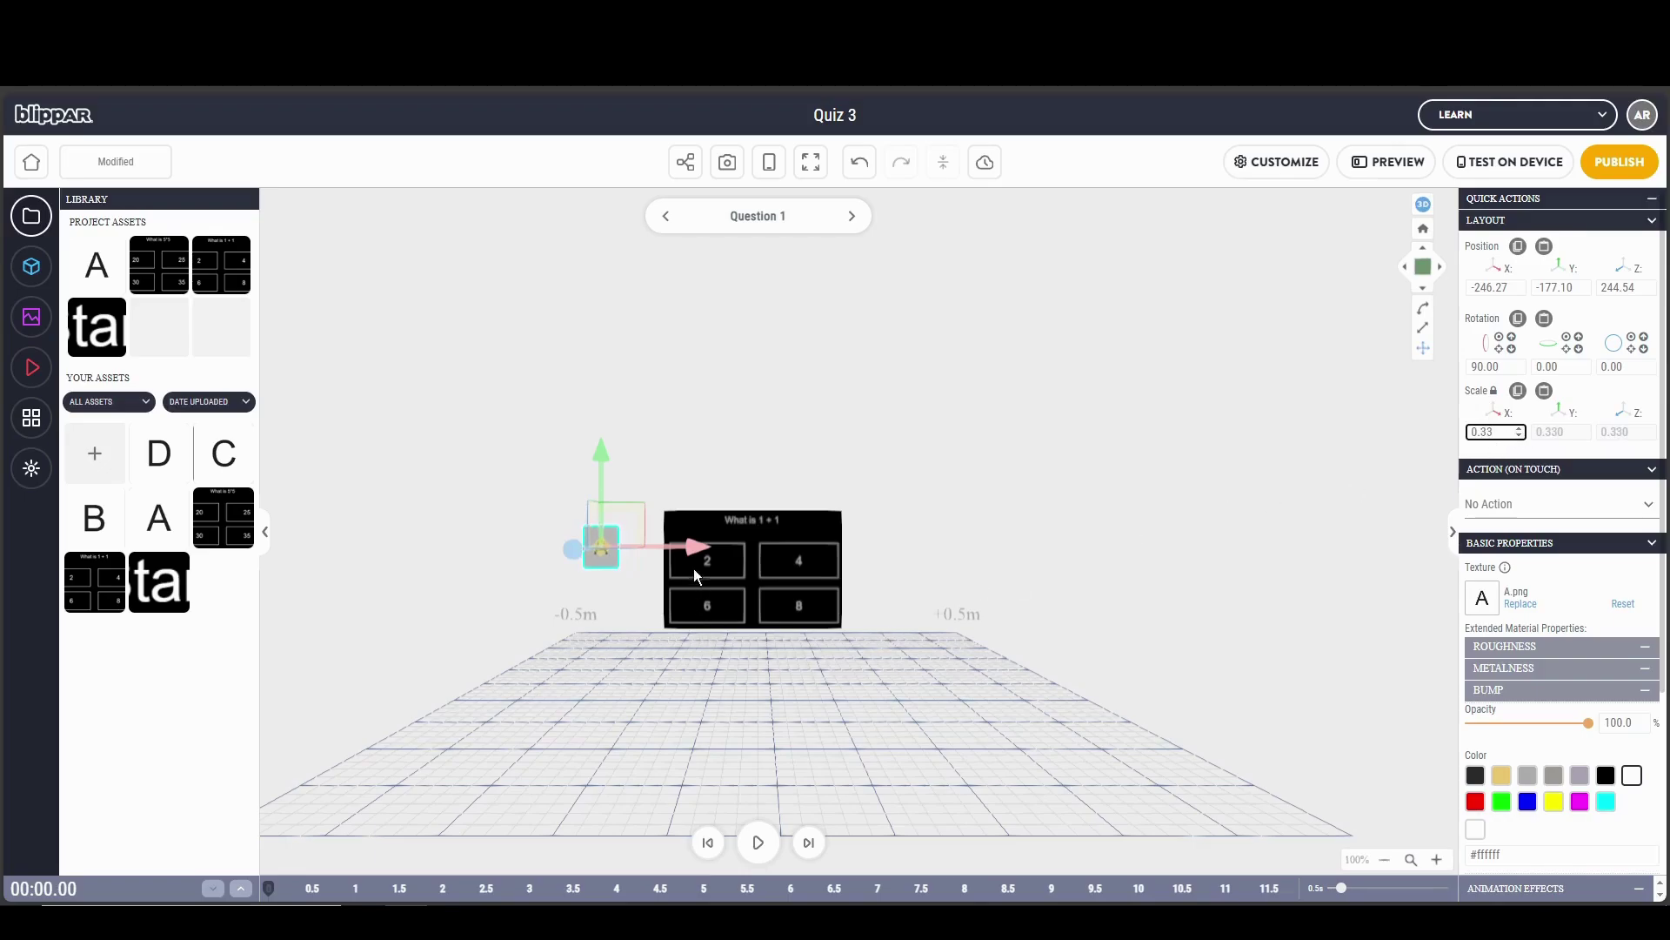
Position A.png directly beside answer 2, at X about -194 and Z about 229
drag(701, 548, 735, 546)
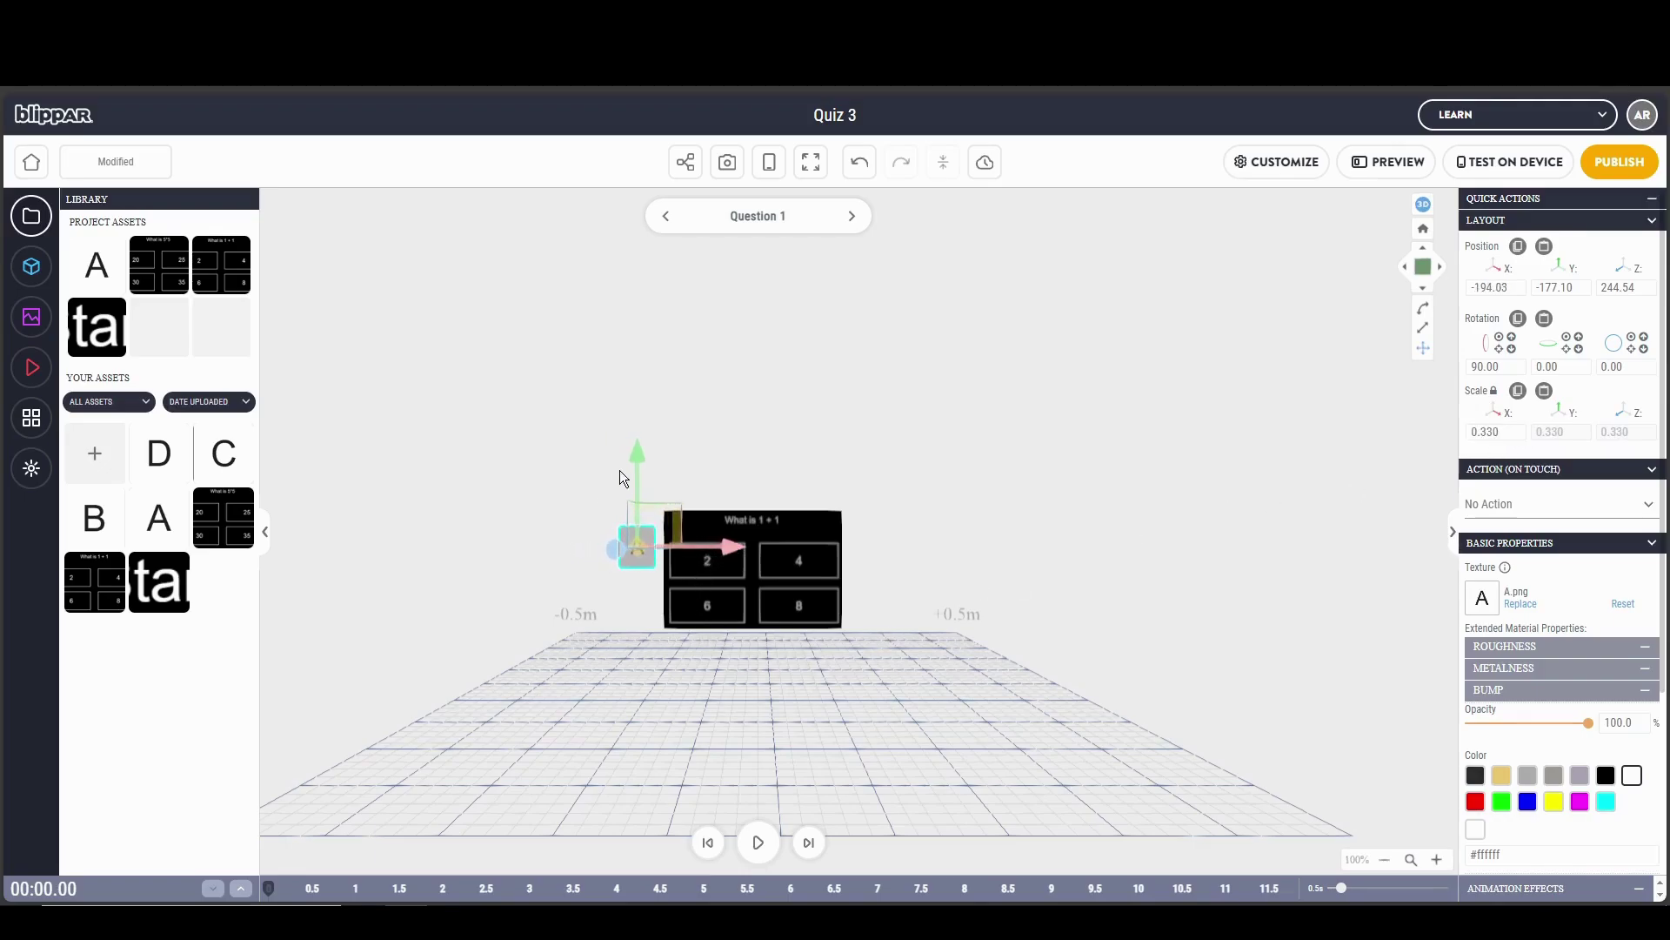
drag(638, 454, 644, 468)
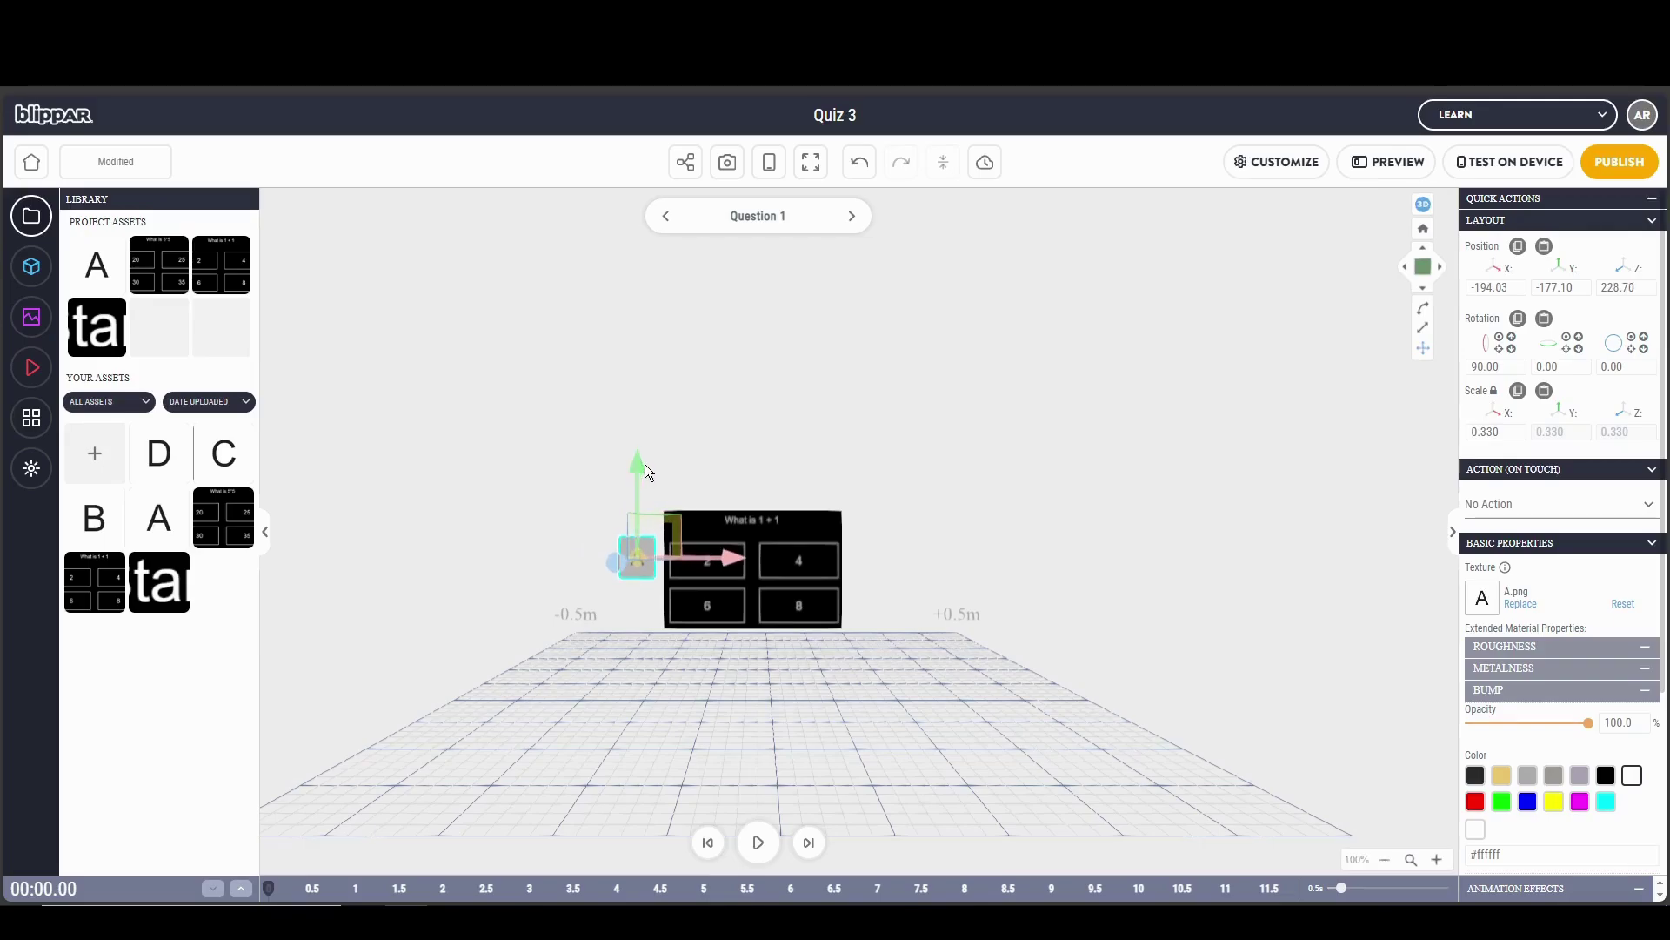
click(1118, 513)
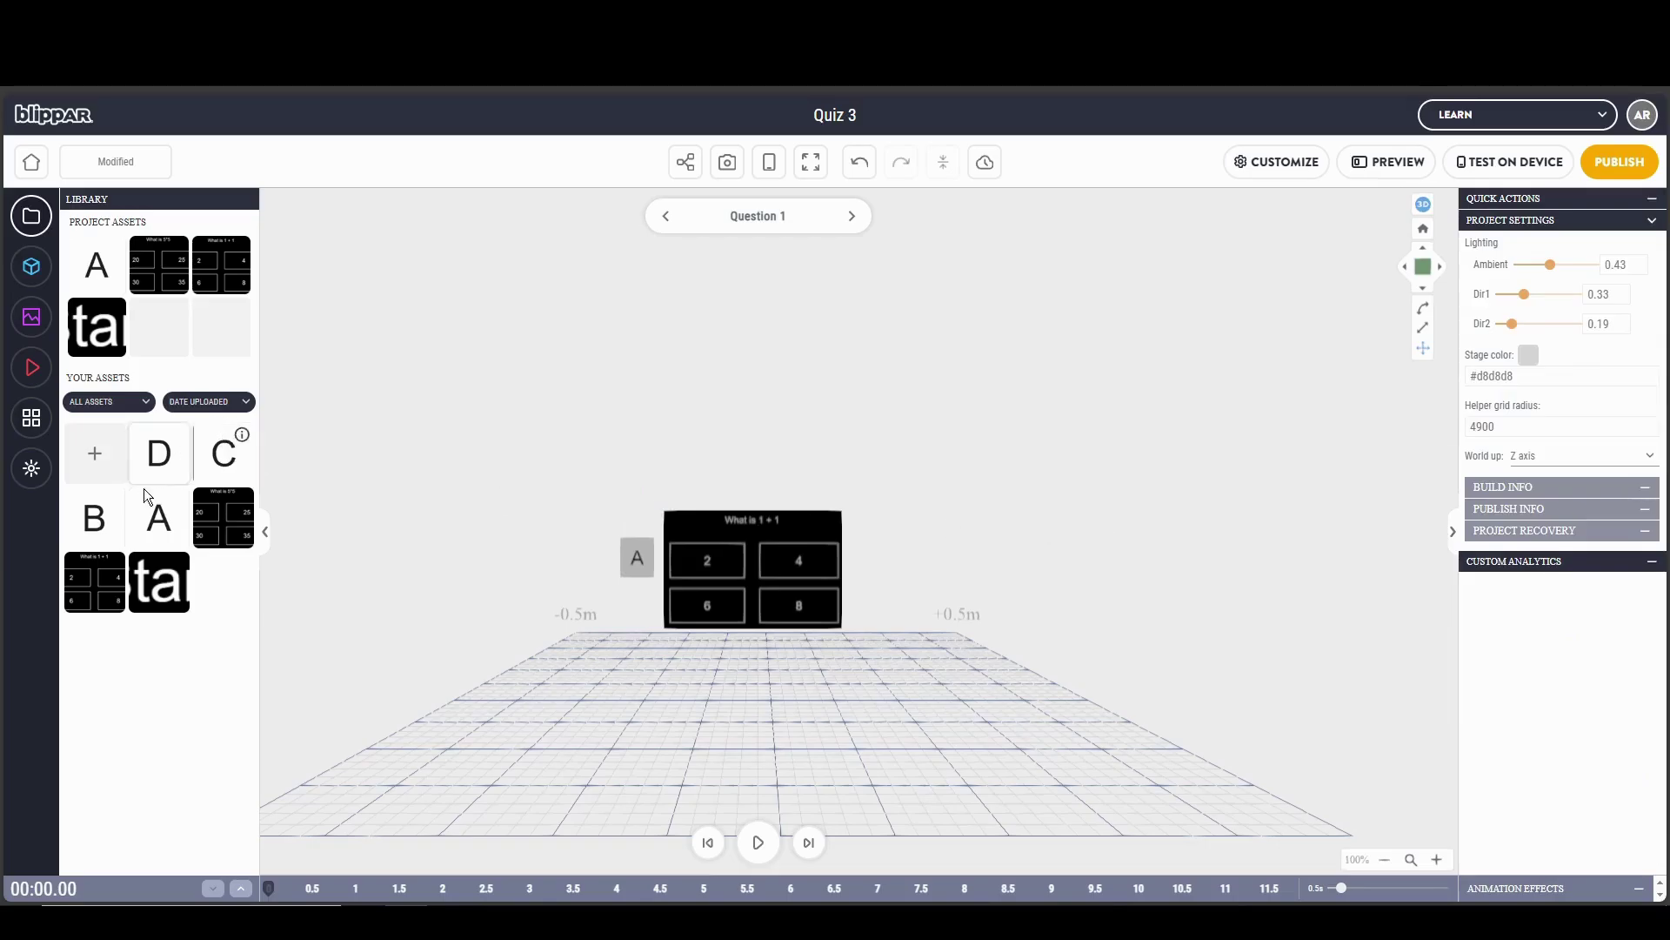
Place B.png on the opposite side of the question panel from A.png and set its Y position to -177.10
drag(94, 519, 884, 534)
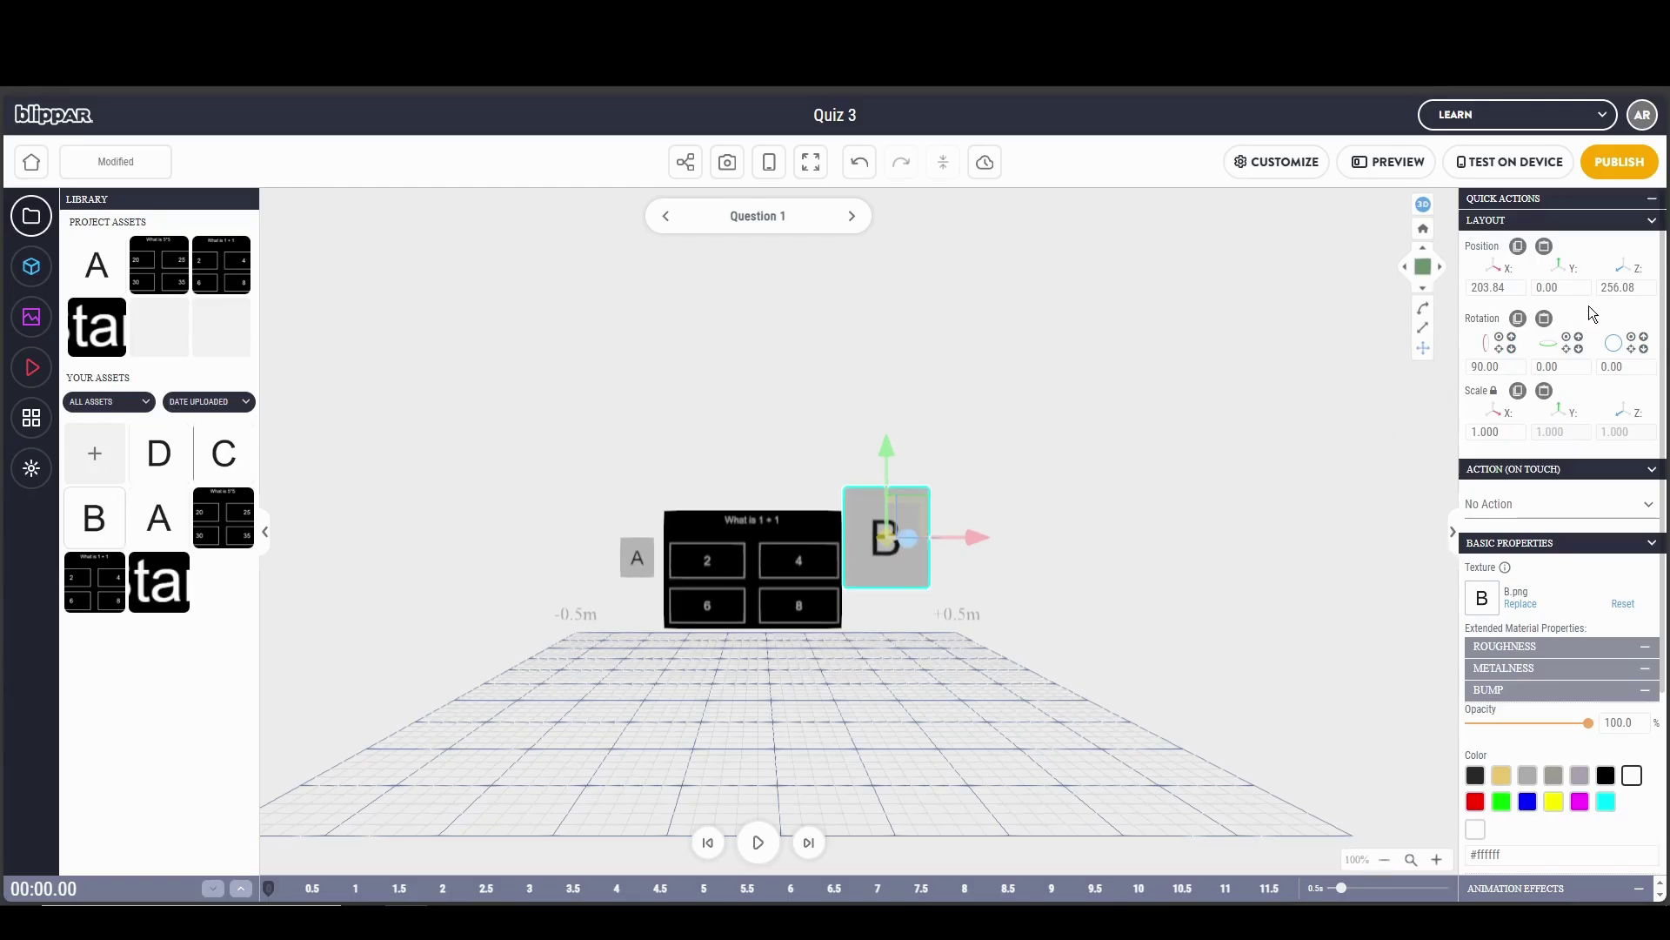
click(1562, 288)
text(-177.10)
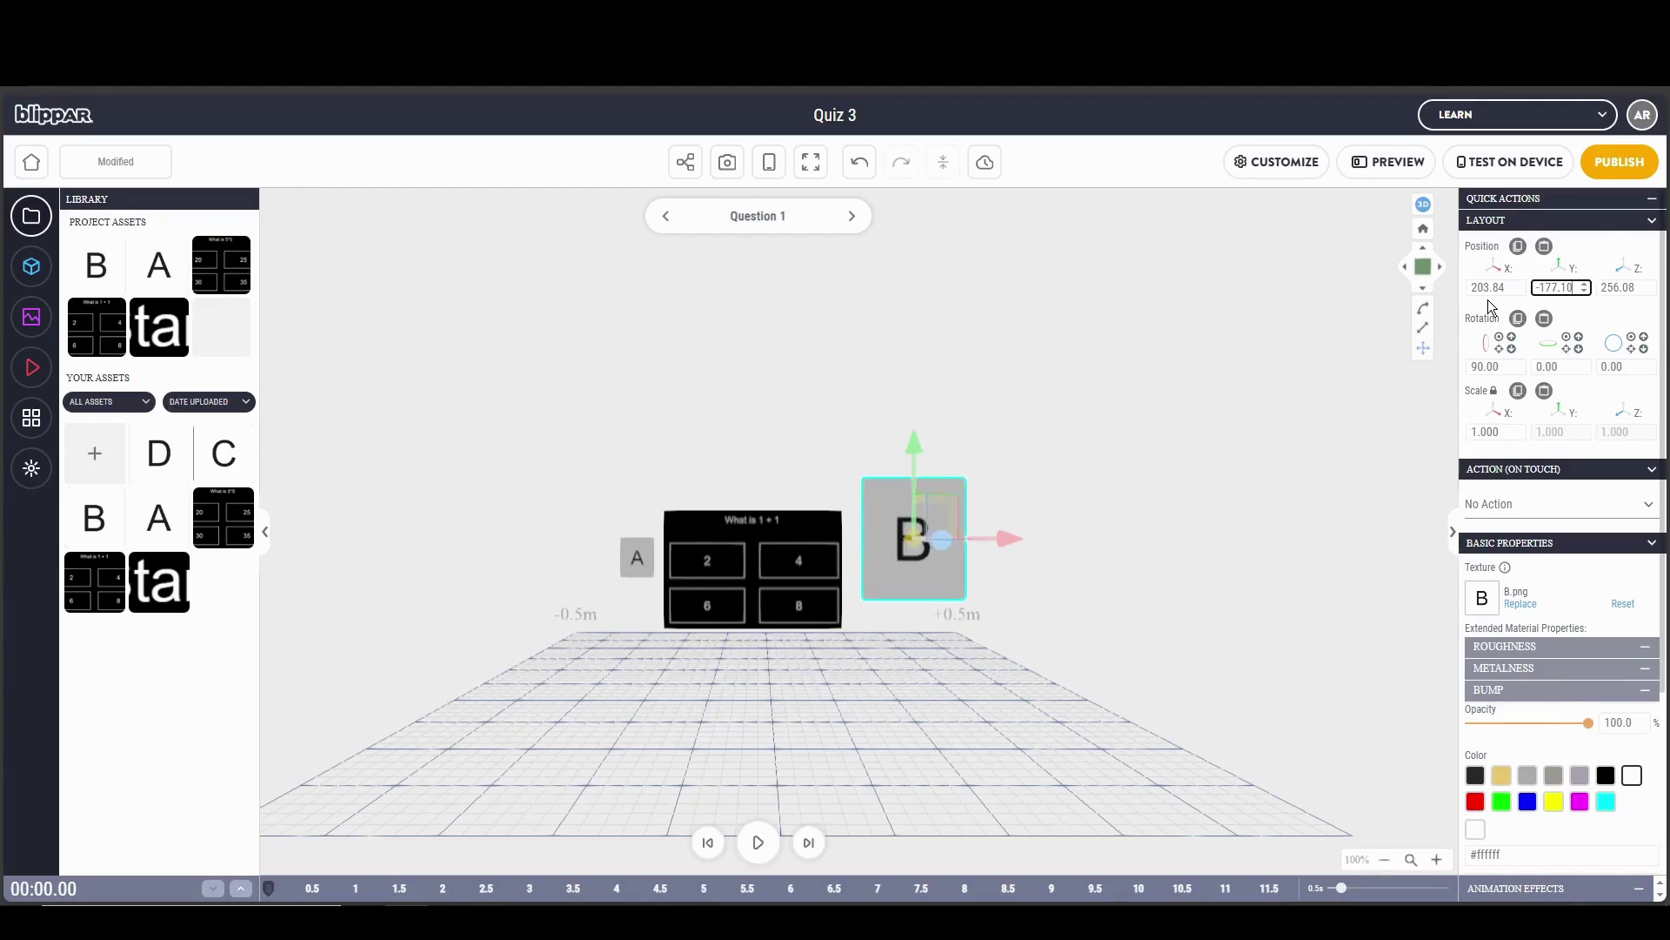
click(1136, 487)
Copy A.png's 0.330 scale onto B.png
click(641, 560)
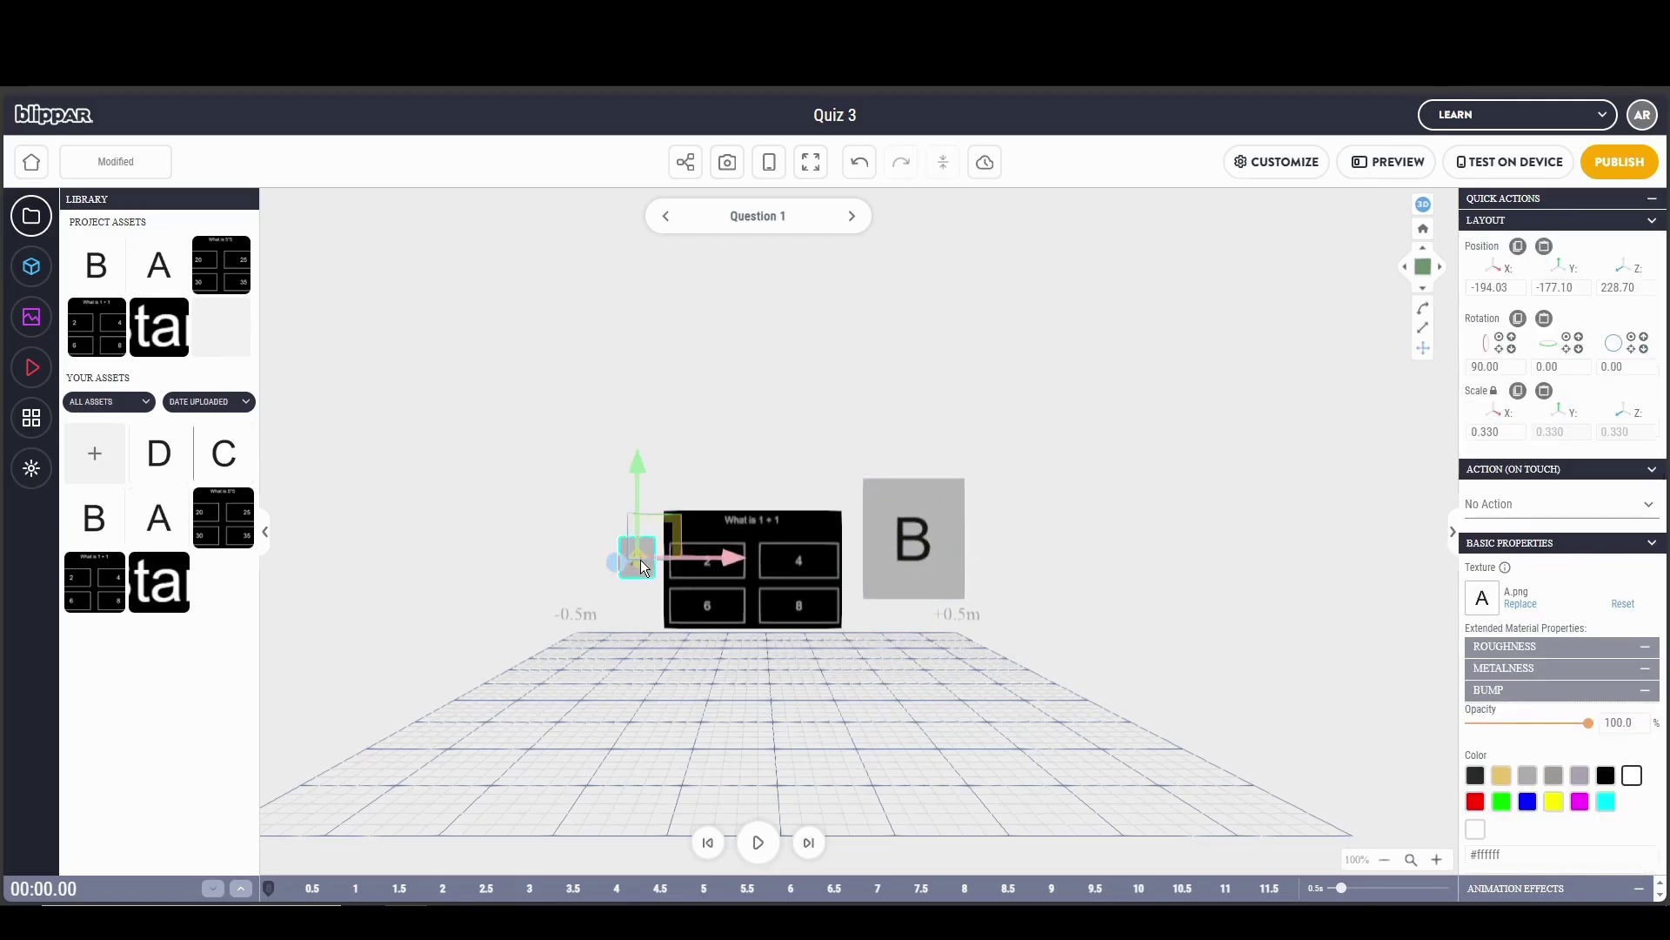
click(1493, 432)
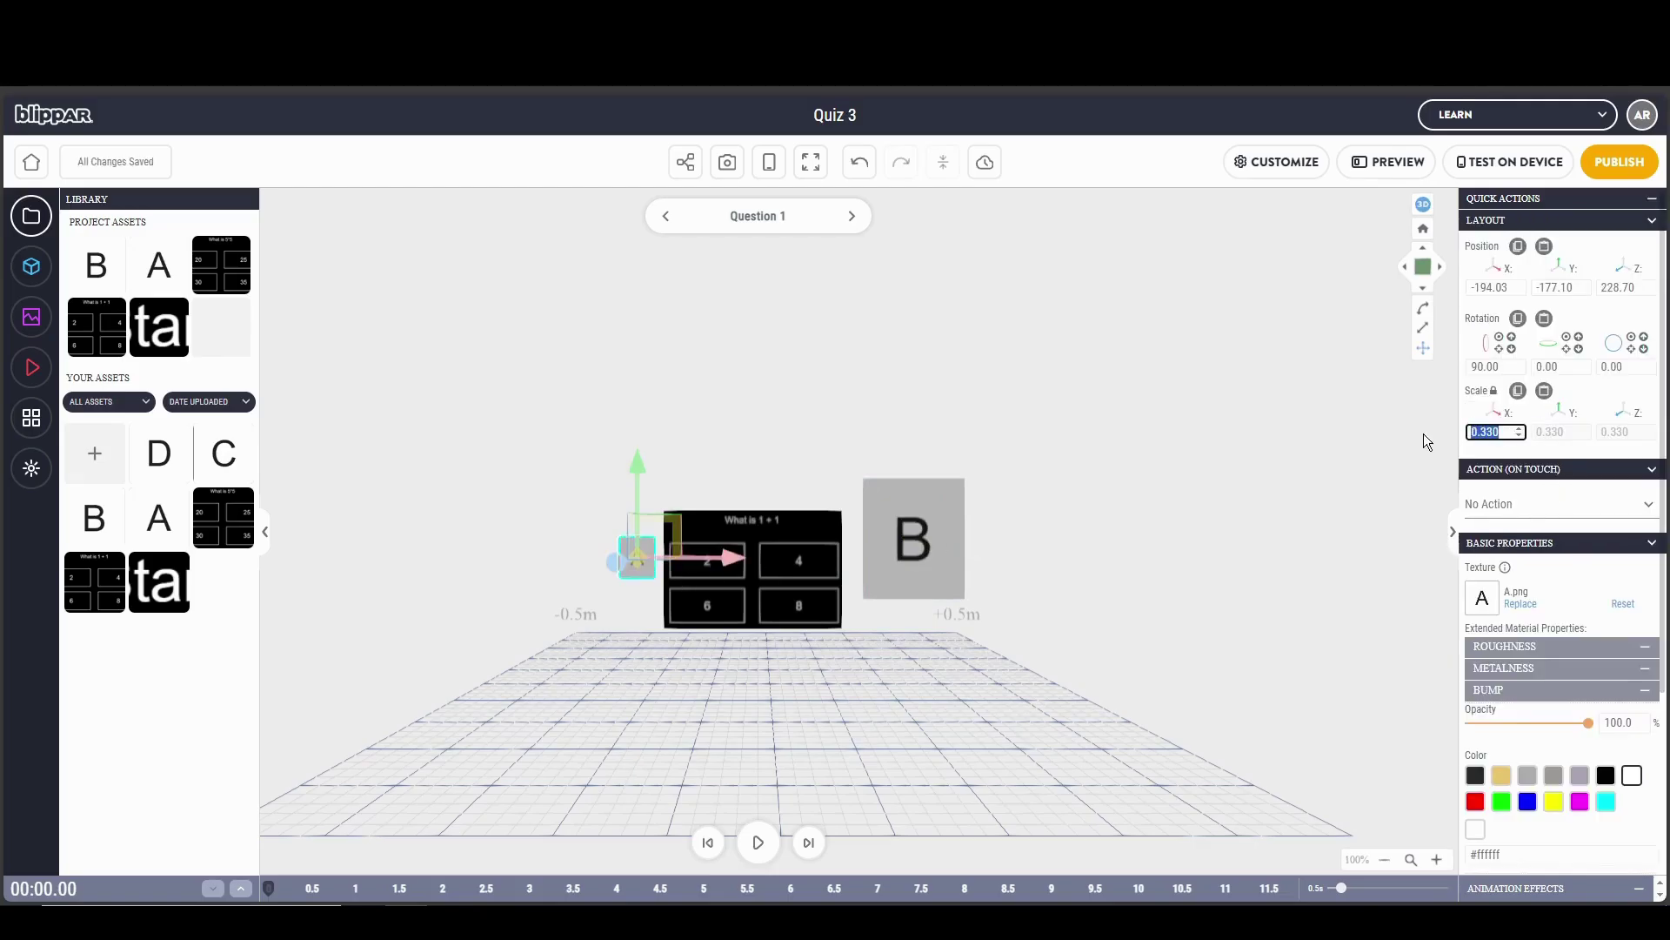
click(910, 546)
click(1493, 432)
text(0.330)
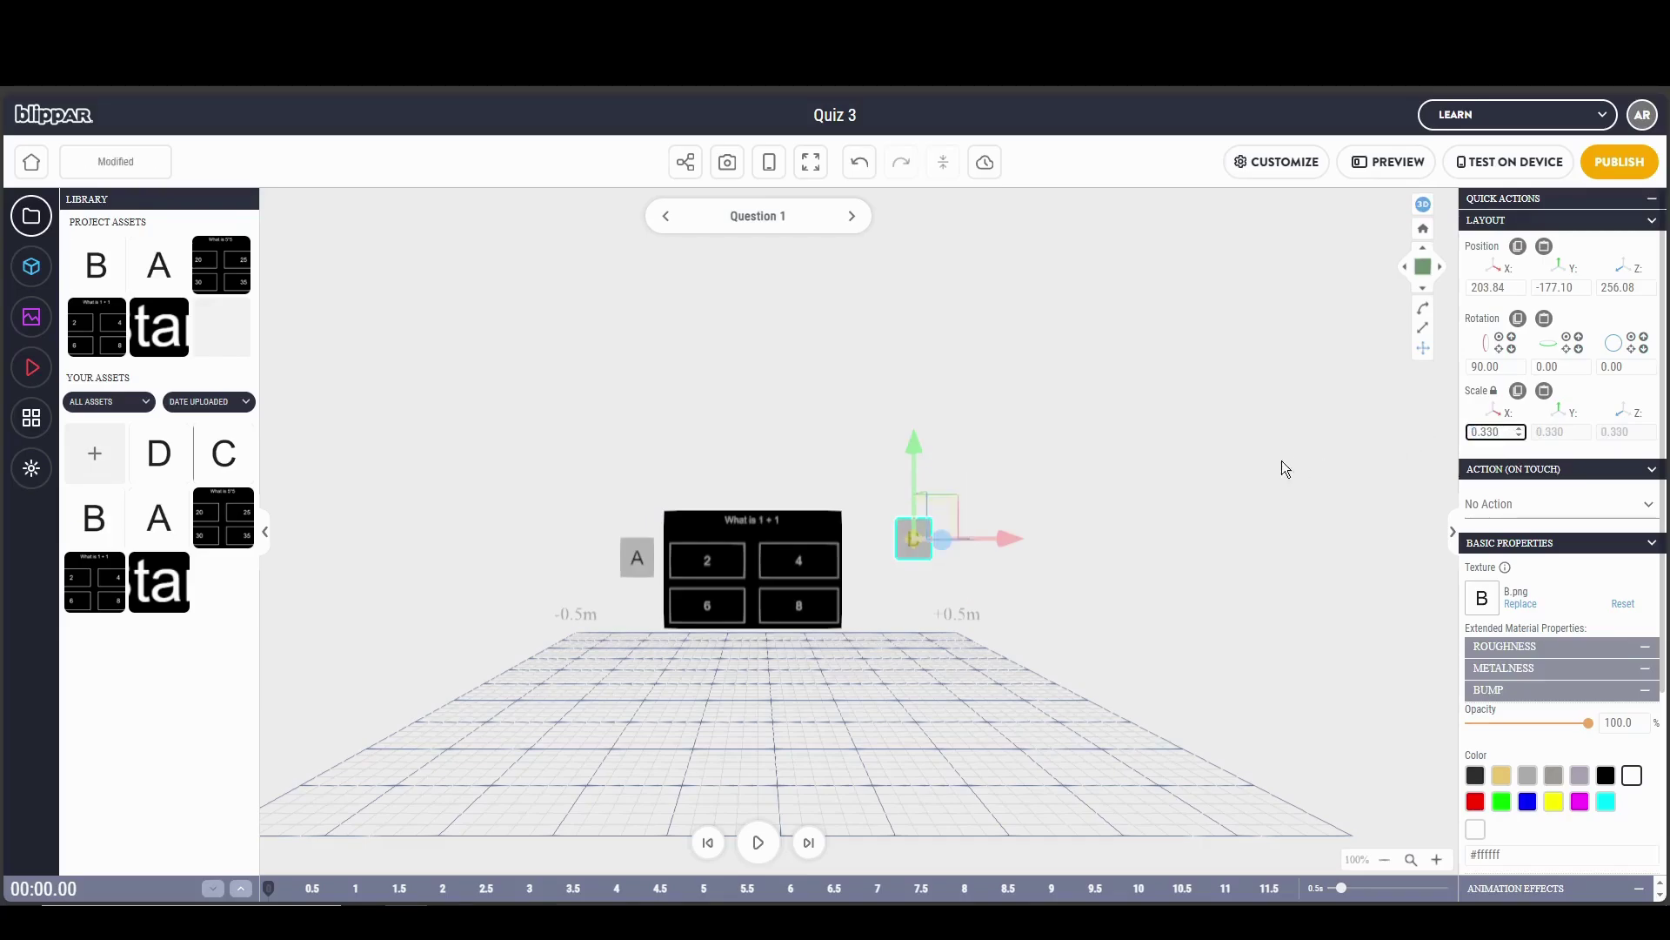
Move B.png beside answer 4, level with A.png, at X about 133 and Z about 228
click(1011, 533)
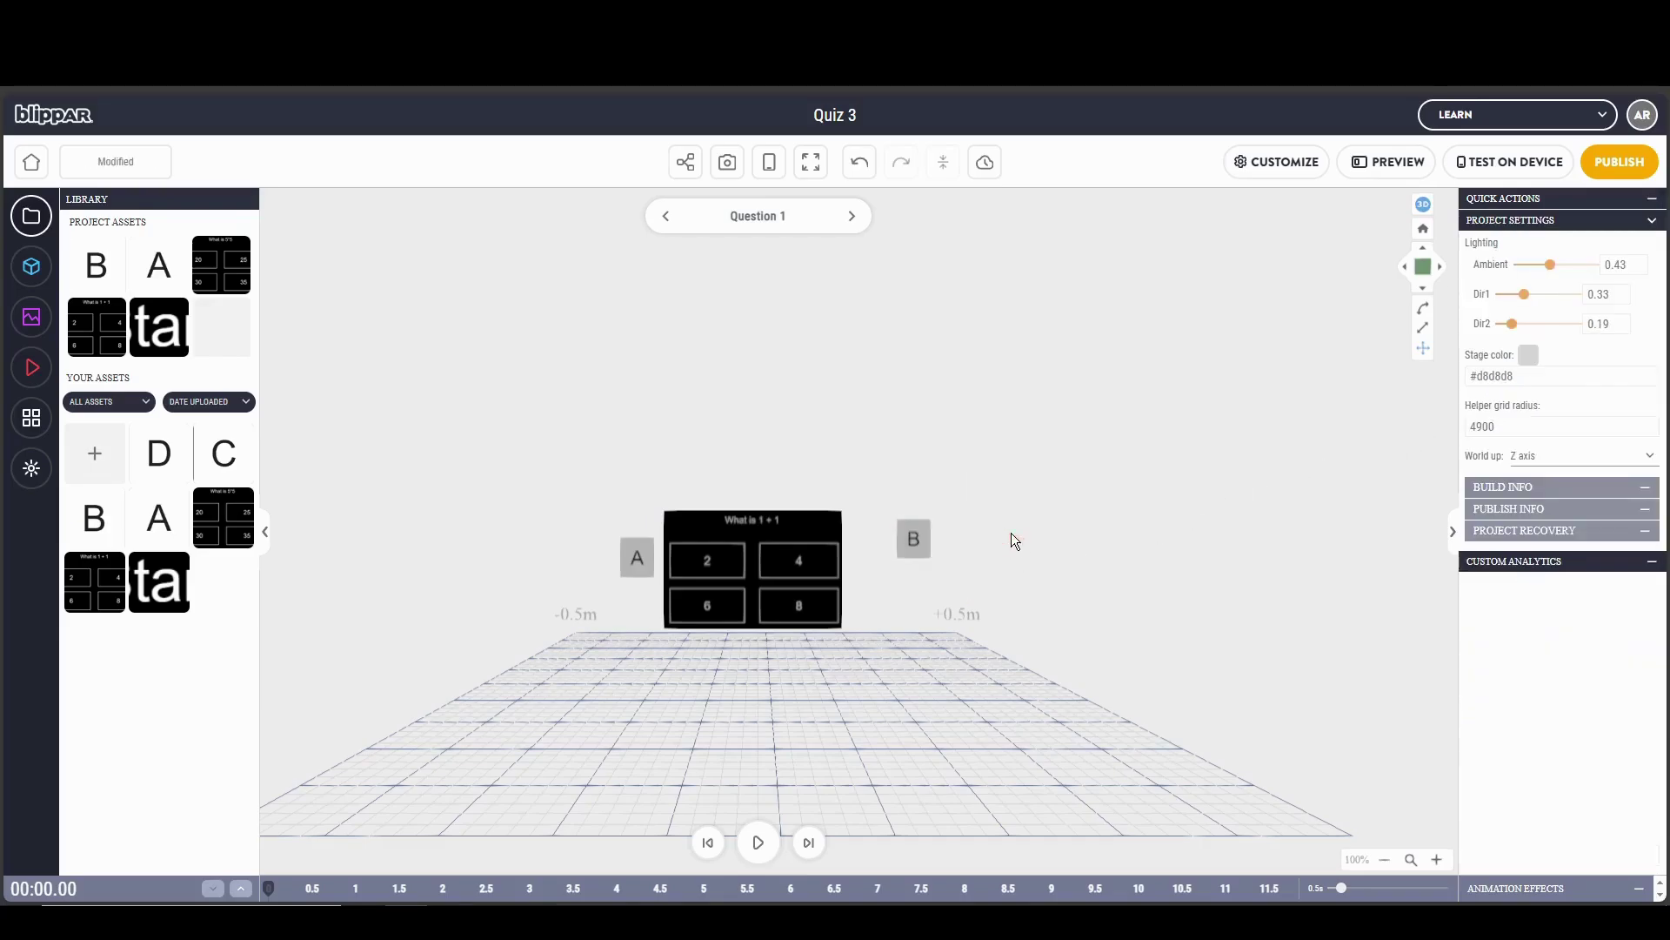
click(931, 537)
drag(1002, 539, 957, 546)
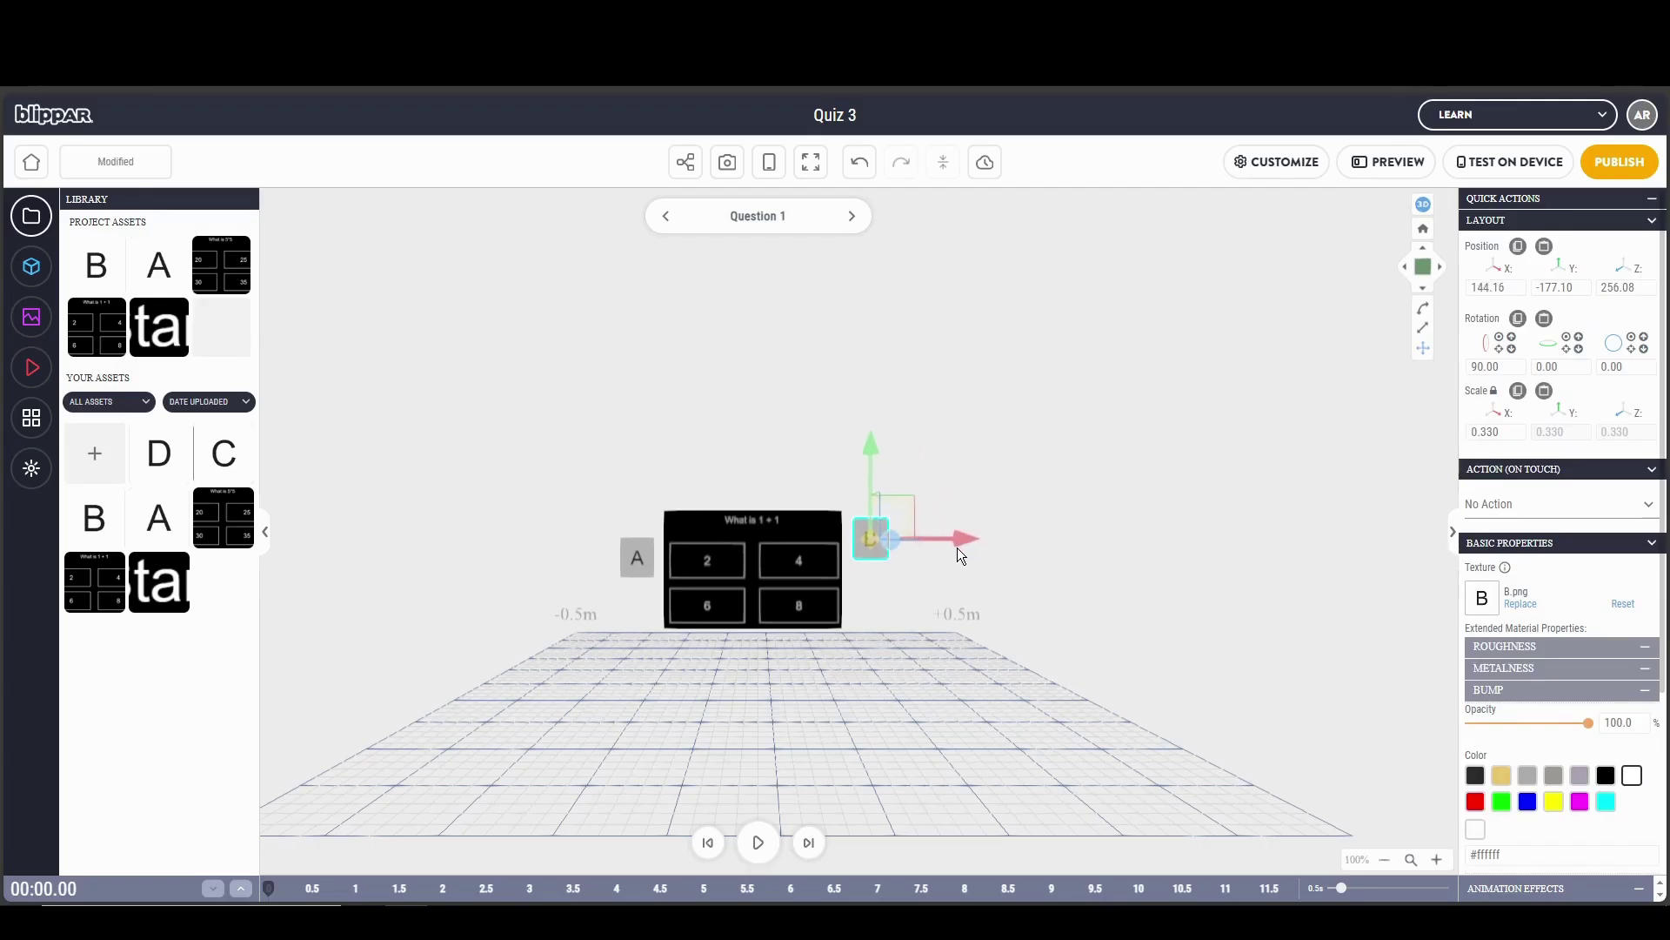
drag(869, 446, 865, 467)
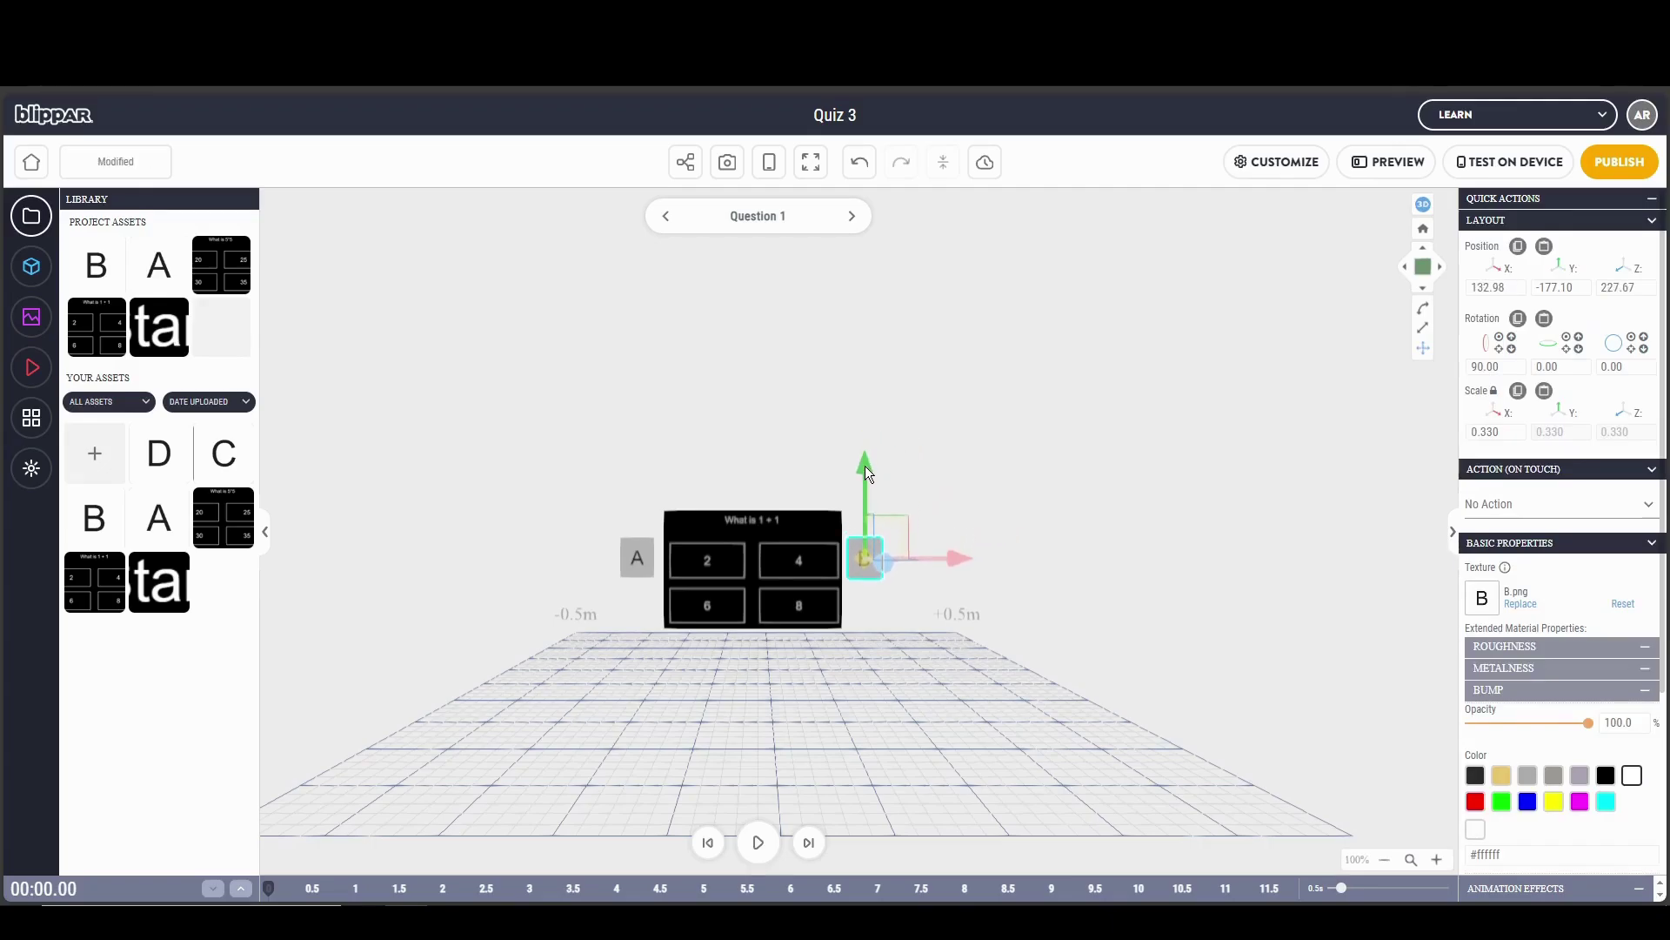
click(984, 488)
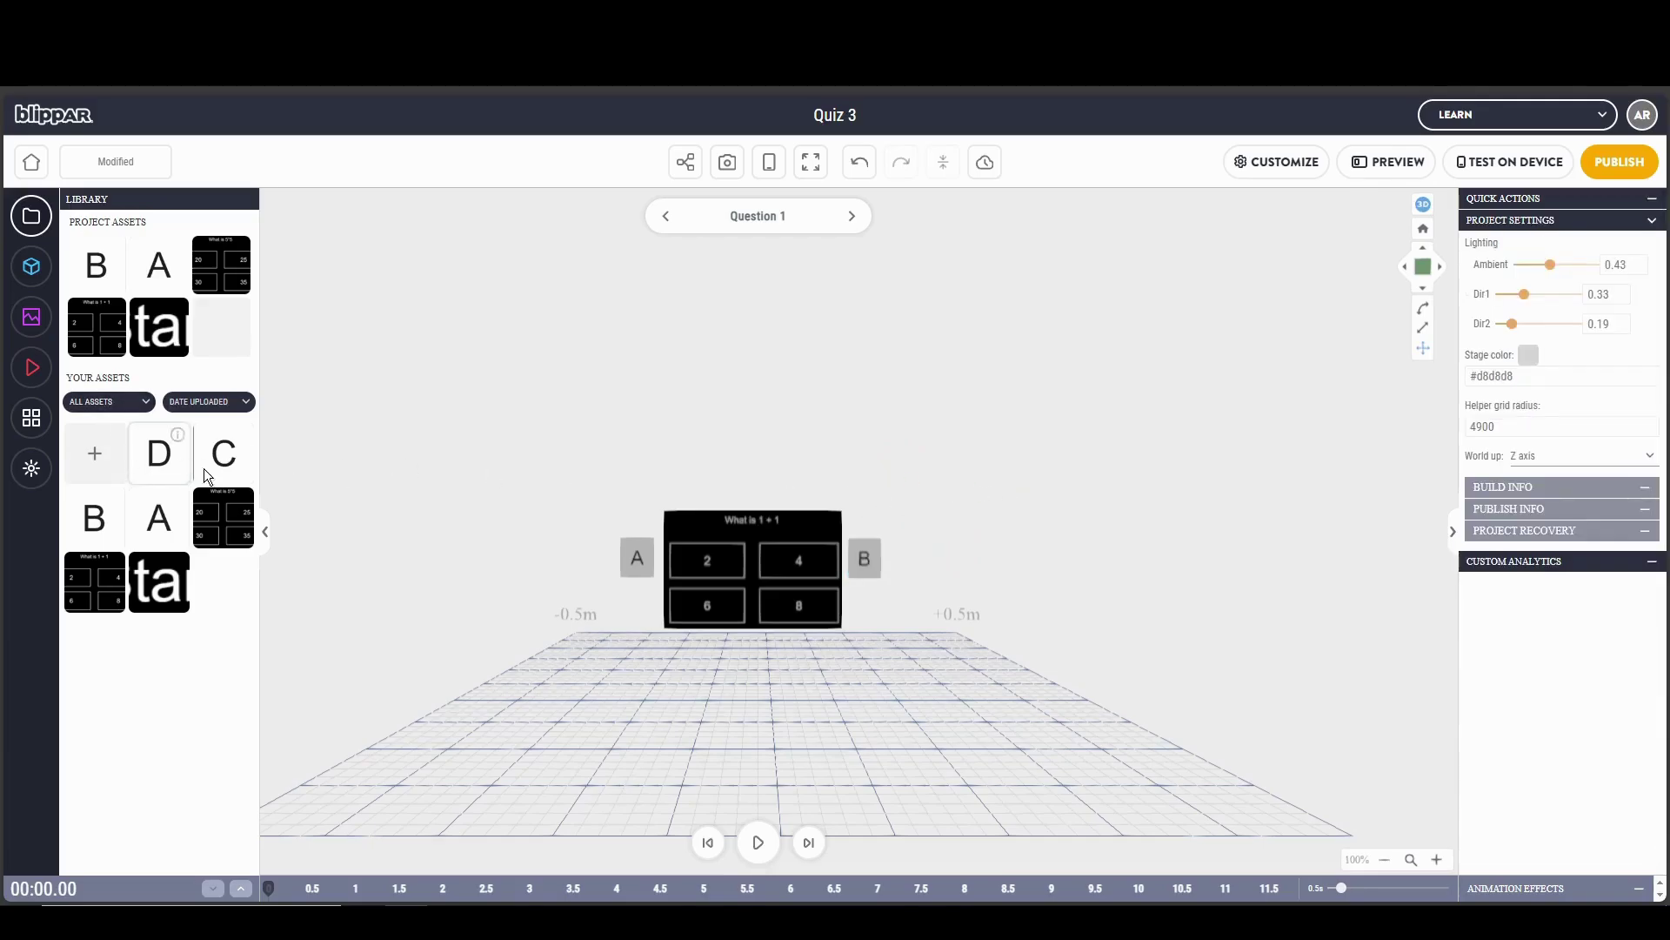
Place C.png above the question panel and set its scale to 0.33
drag(233, 441, 687, 434)
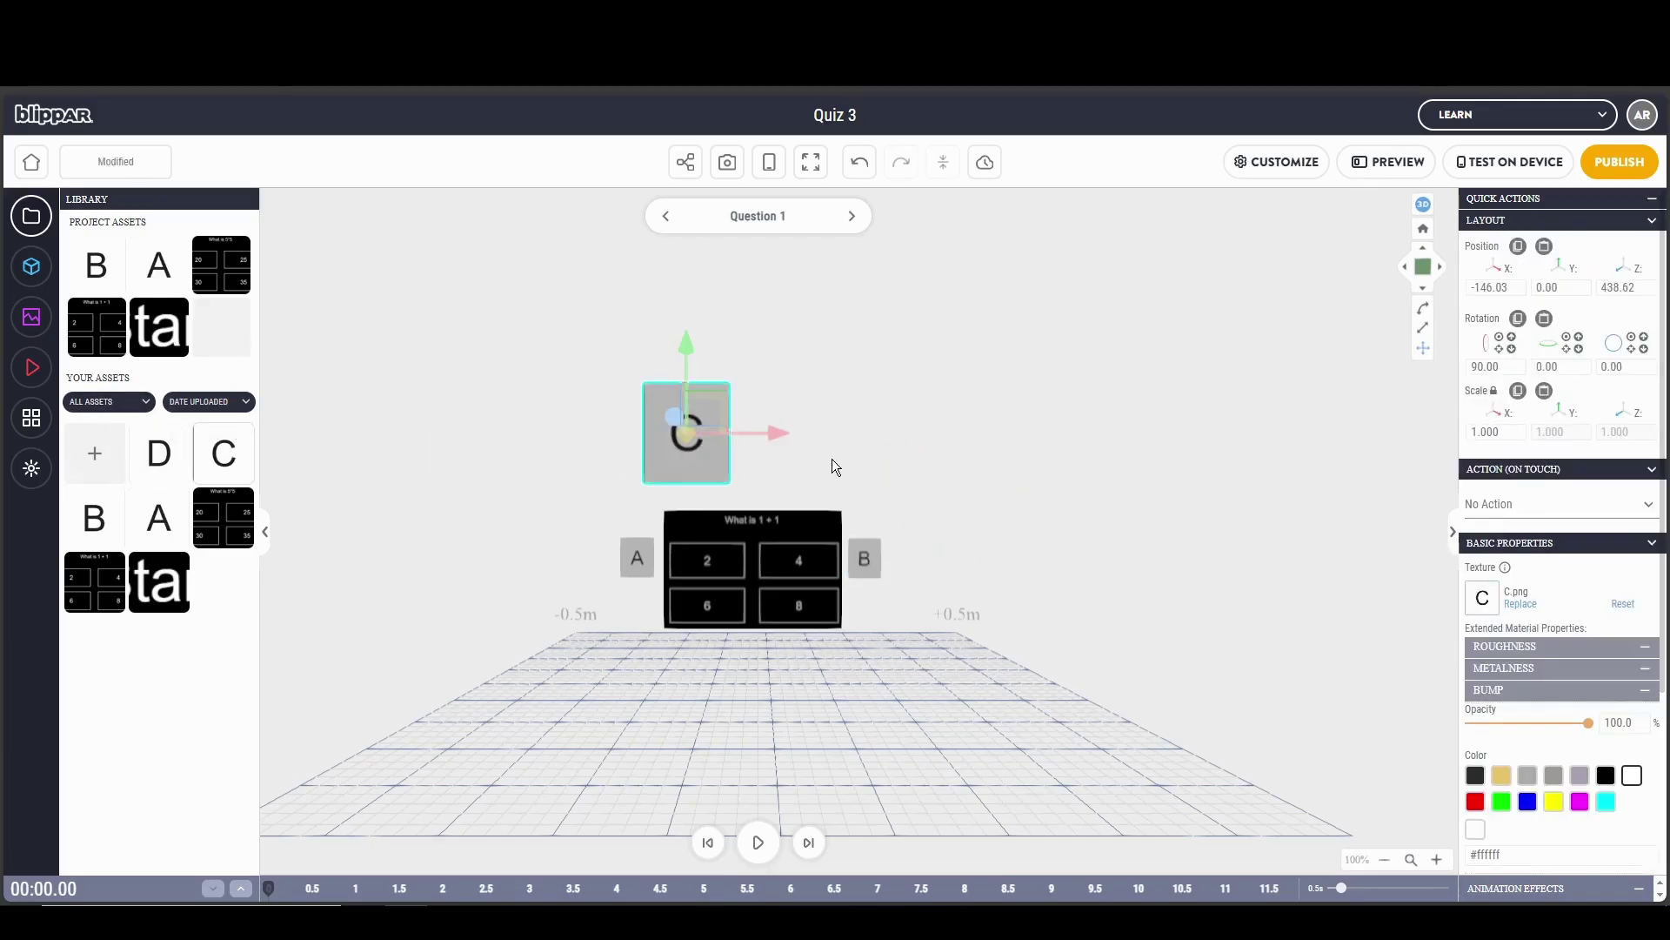
double_click(1509, 434)
text(0.3)
key(Return)
click(972, 455)
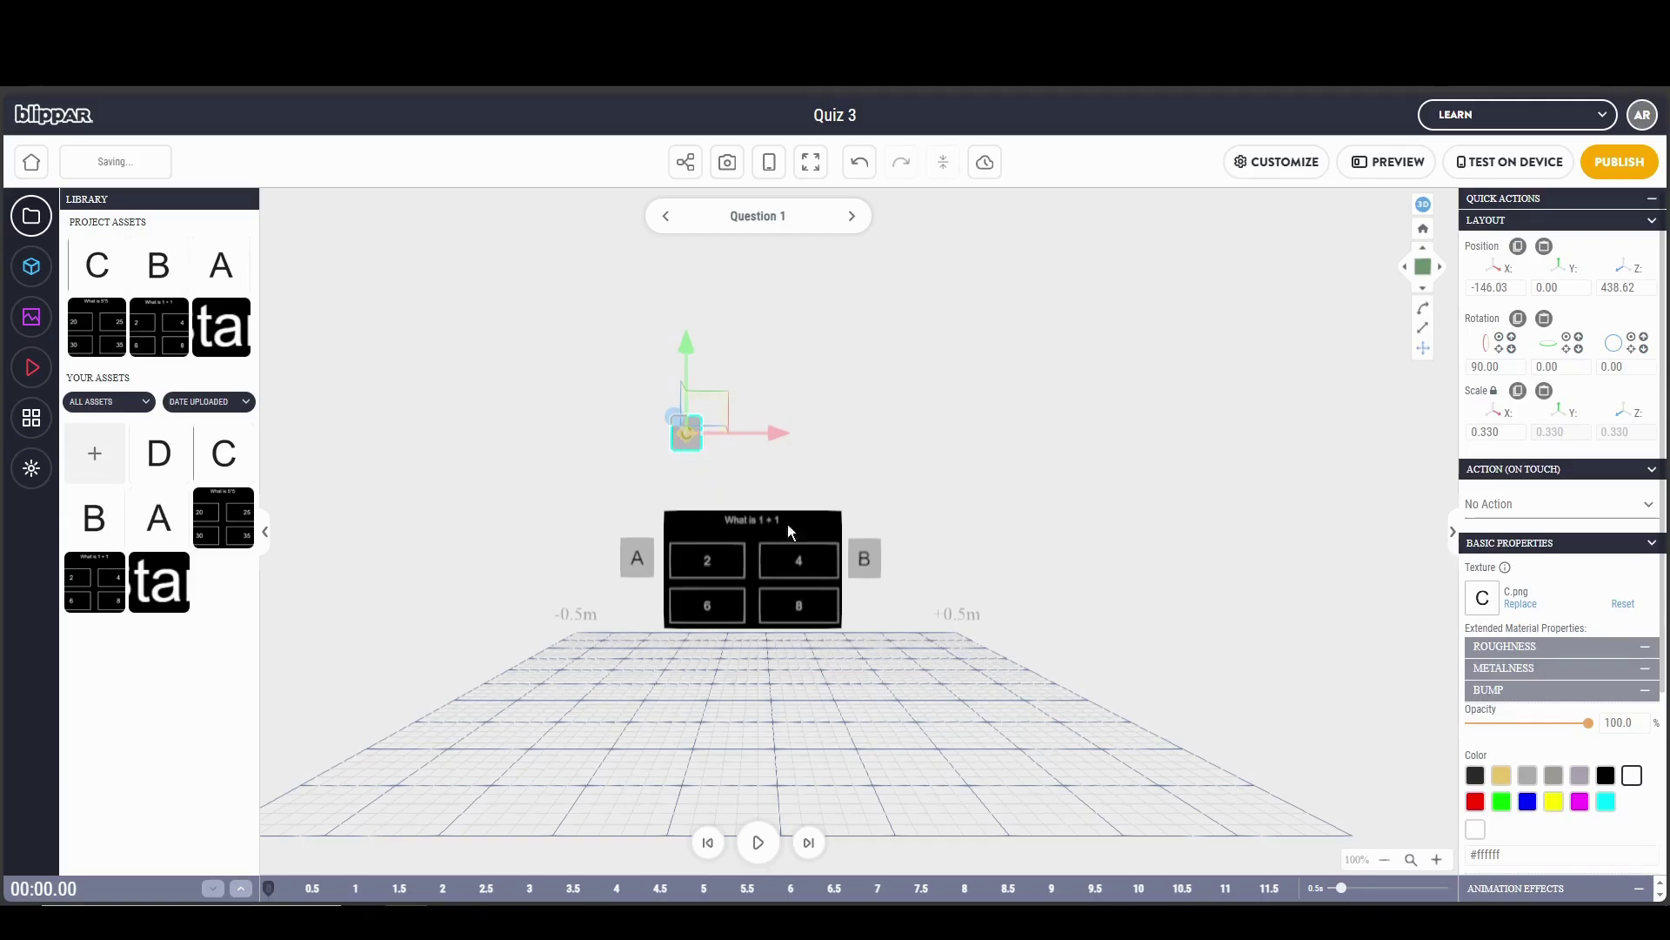
Copy A.png's Y position of -177.10 onto C.png
click(638, 557)
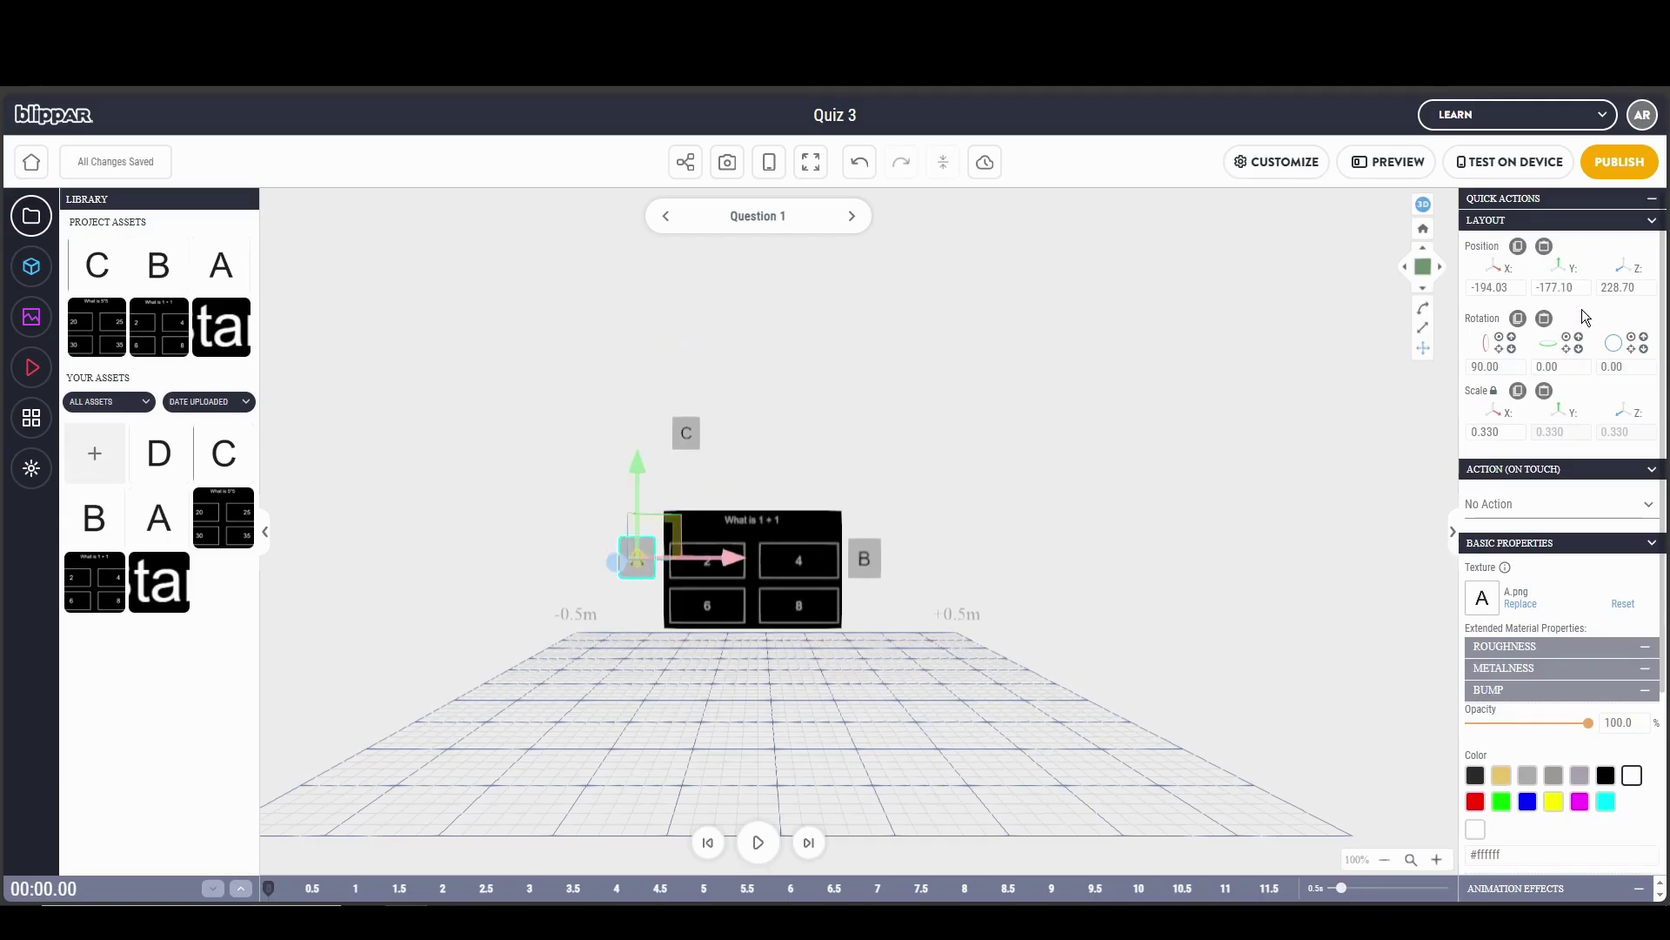
click(1561, 287)
key(ctrl+c)
click(684, 435)
click(1561, 288)
key(ctrl+v)
click(849, 440)
Move C.png directly below A.png beside answer 6, at X about -196 and Z about 161
click(667, 416)
drag(676, 316, 640, 509)
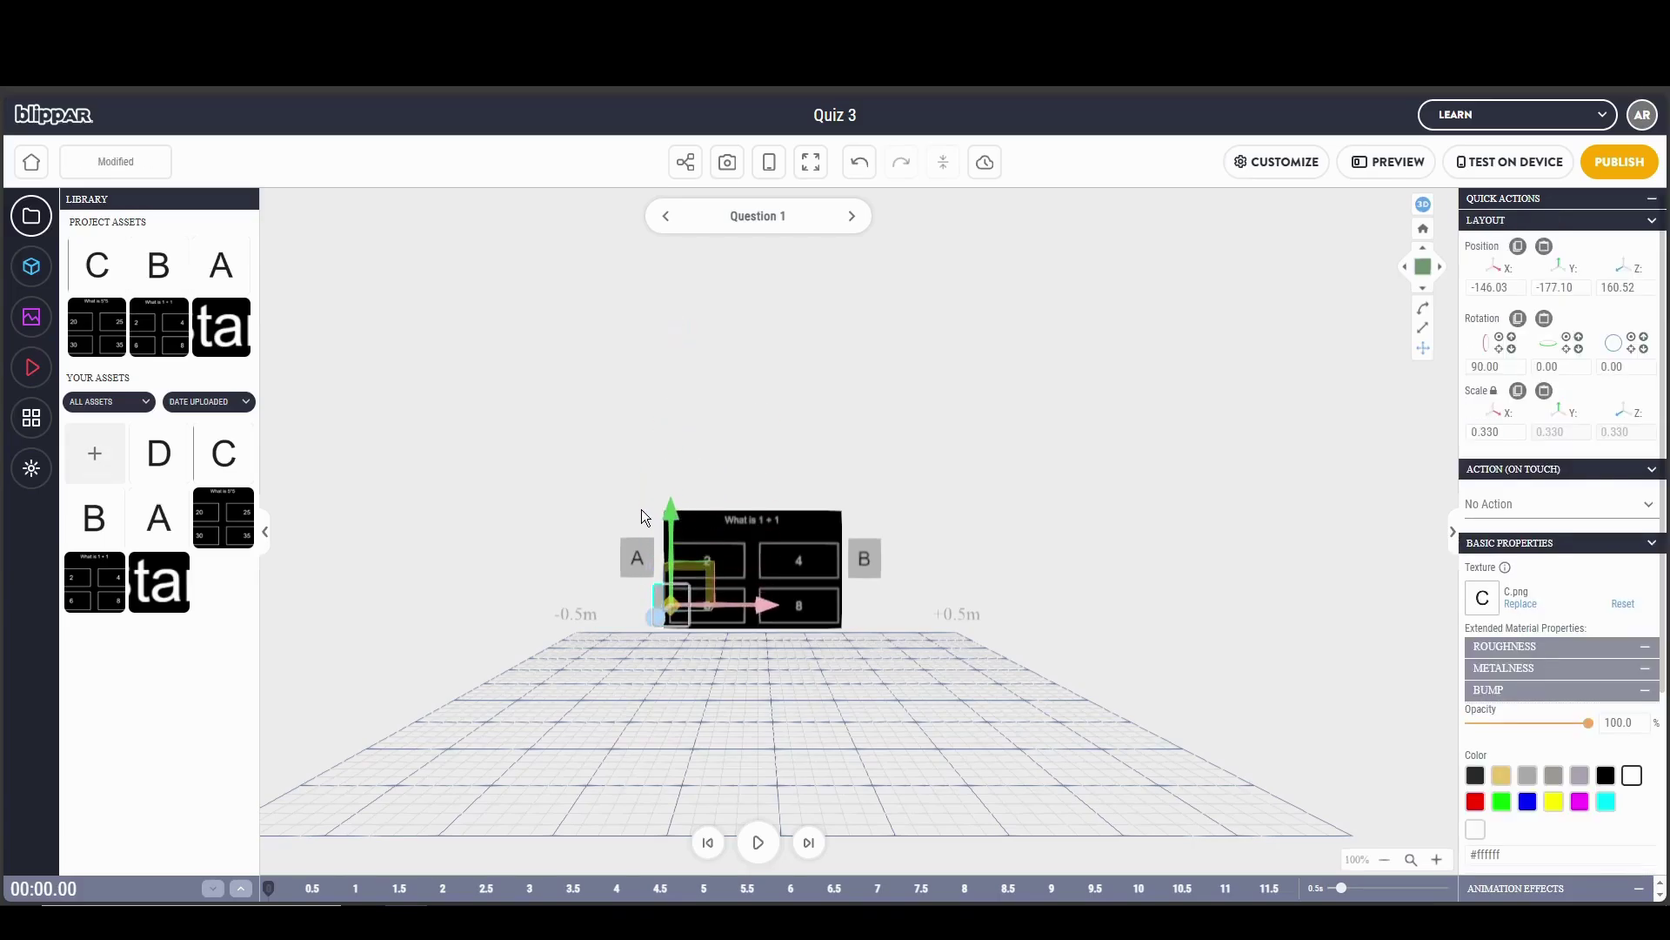
click(761, 598)
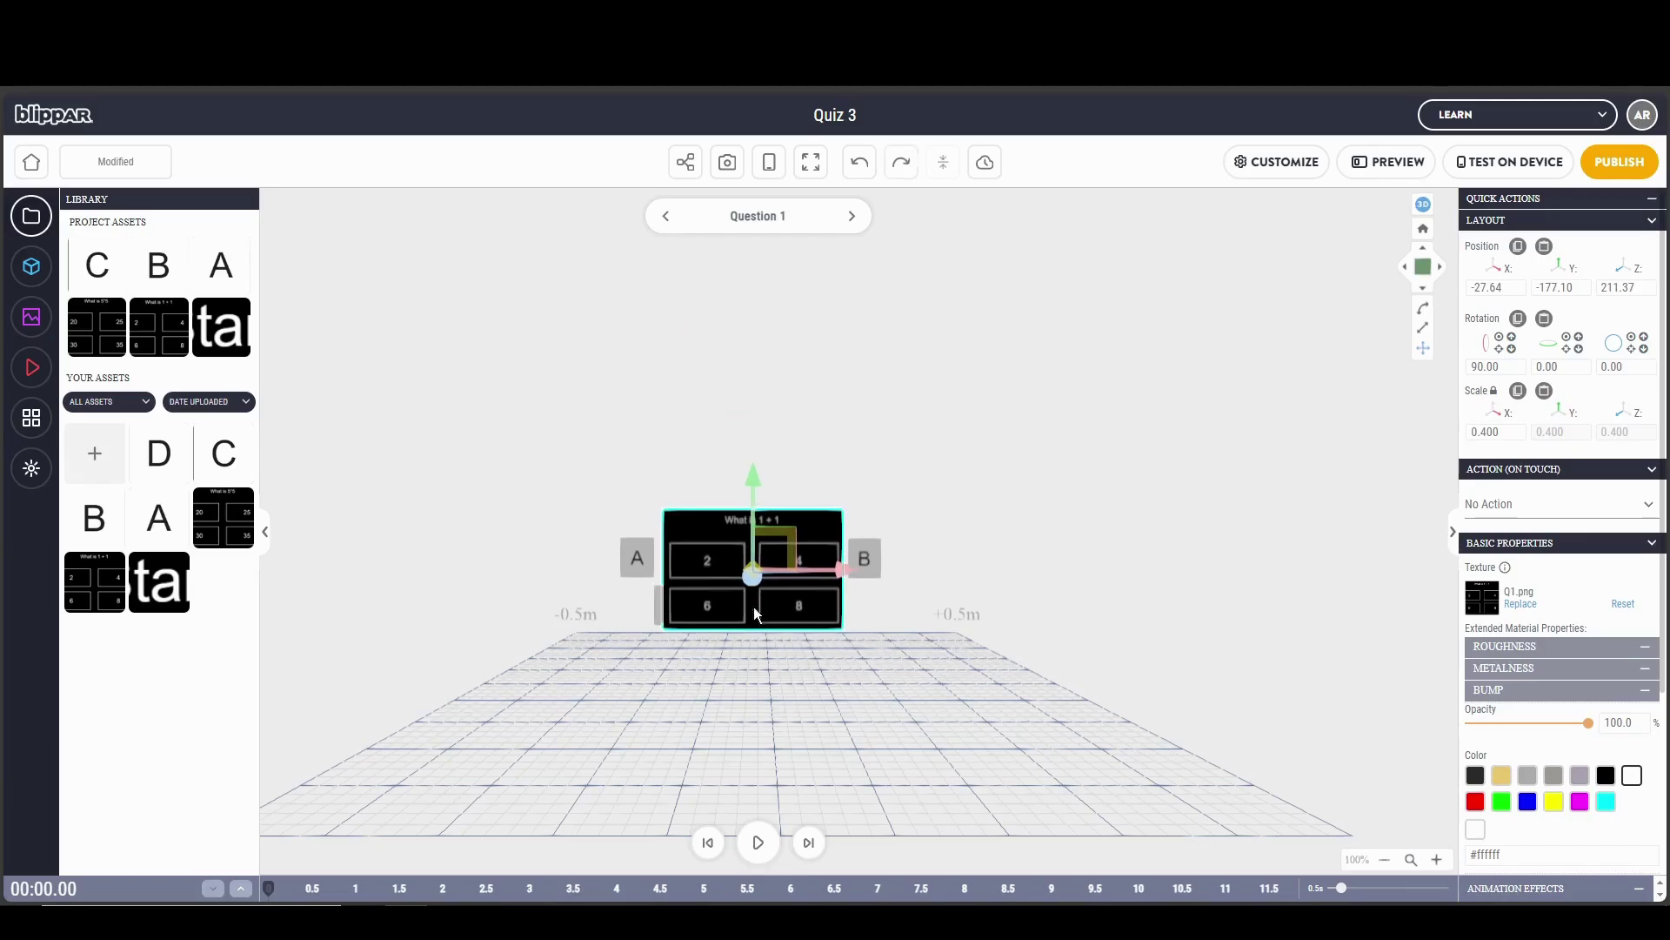
click(656, 602)
drag(762, 609, 728, 604)
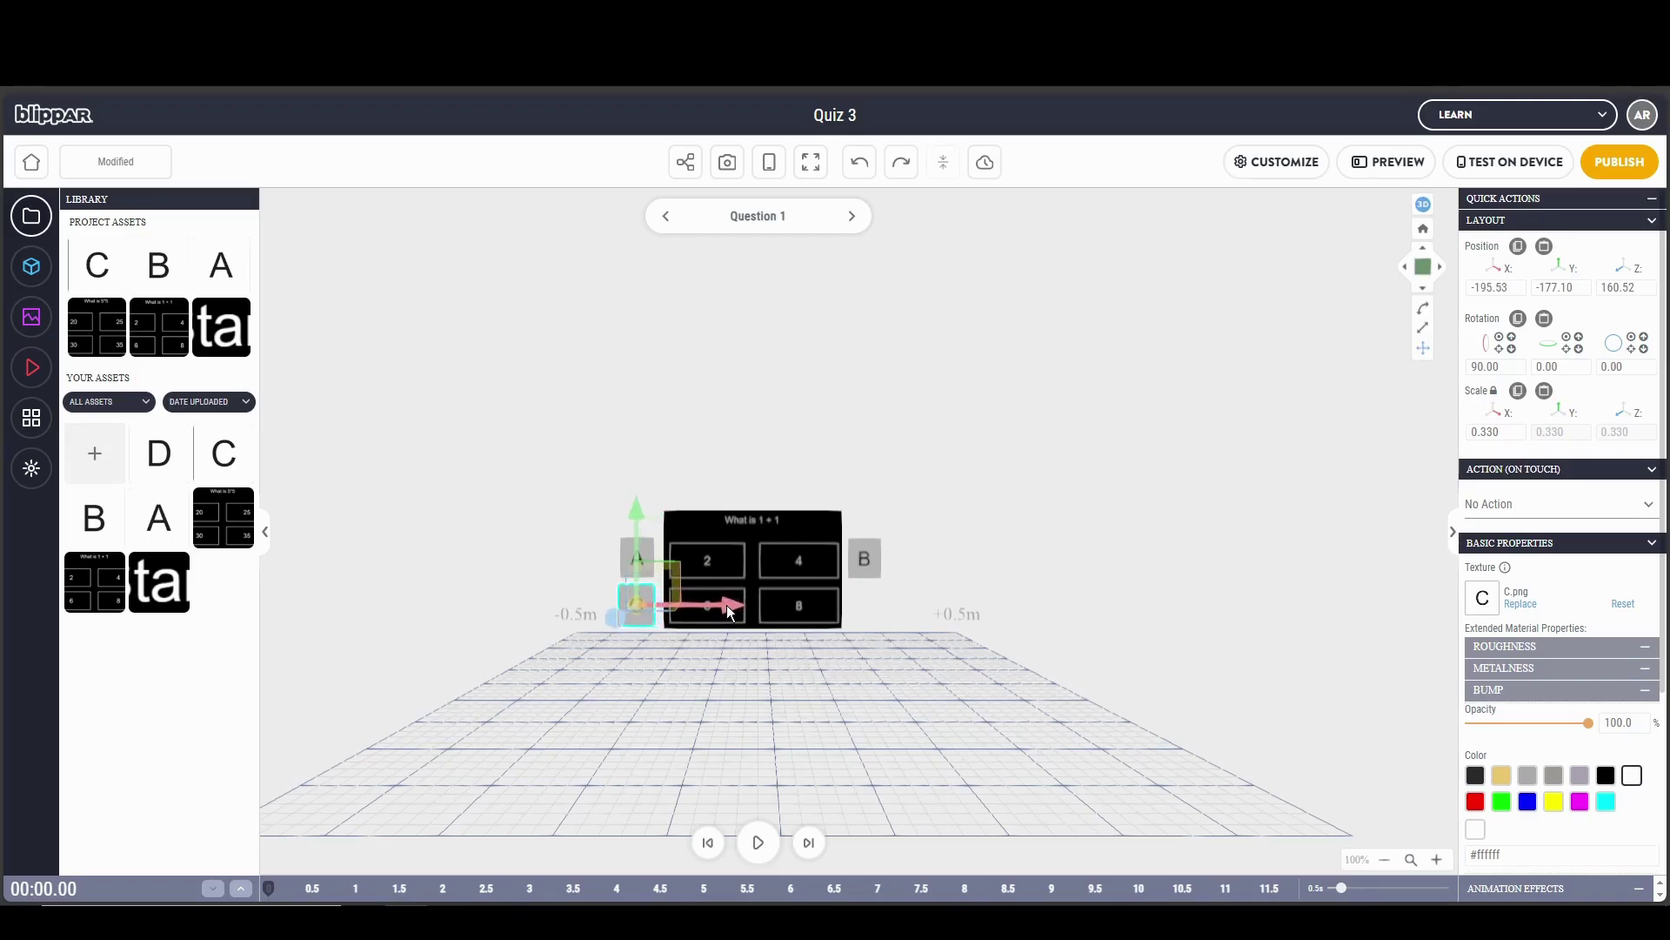
click(1084, 564)
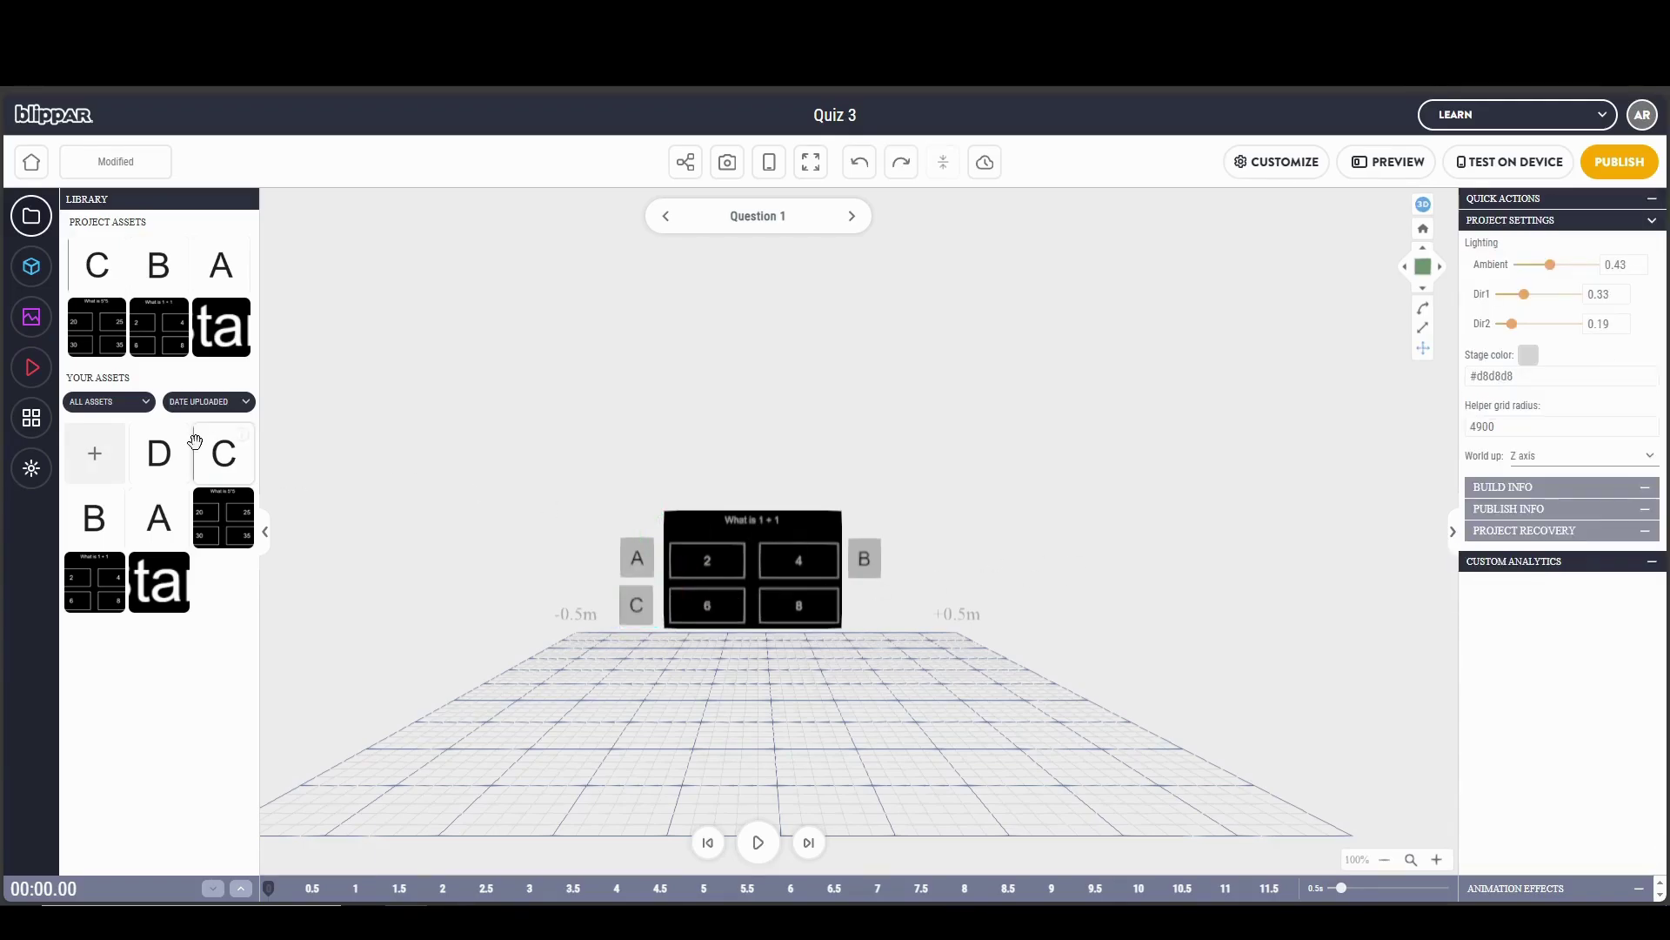
Place D.png above the question panel and copy B.png's 0.330 scale onto it
drag(170, 448, 524, 408)
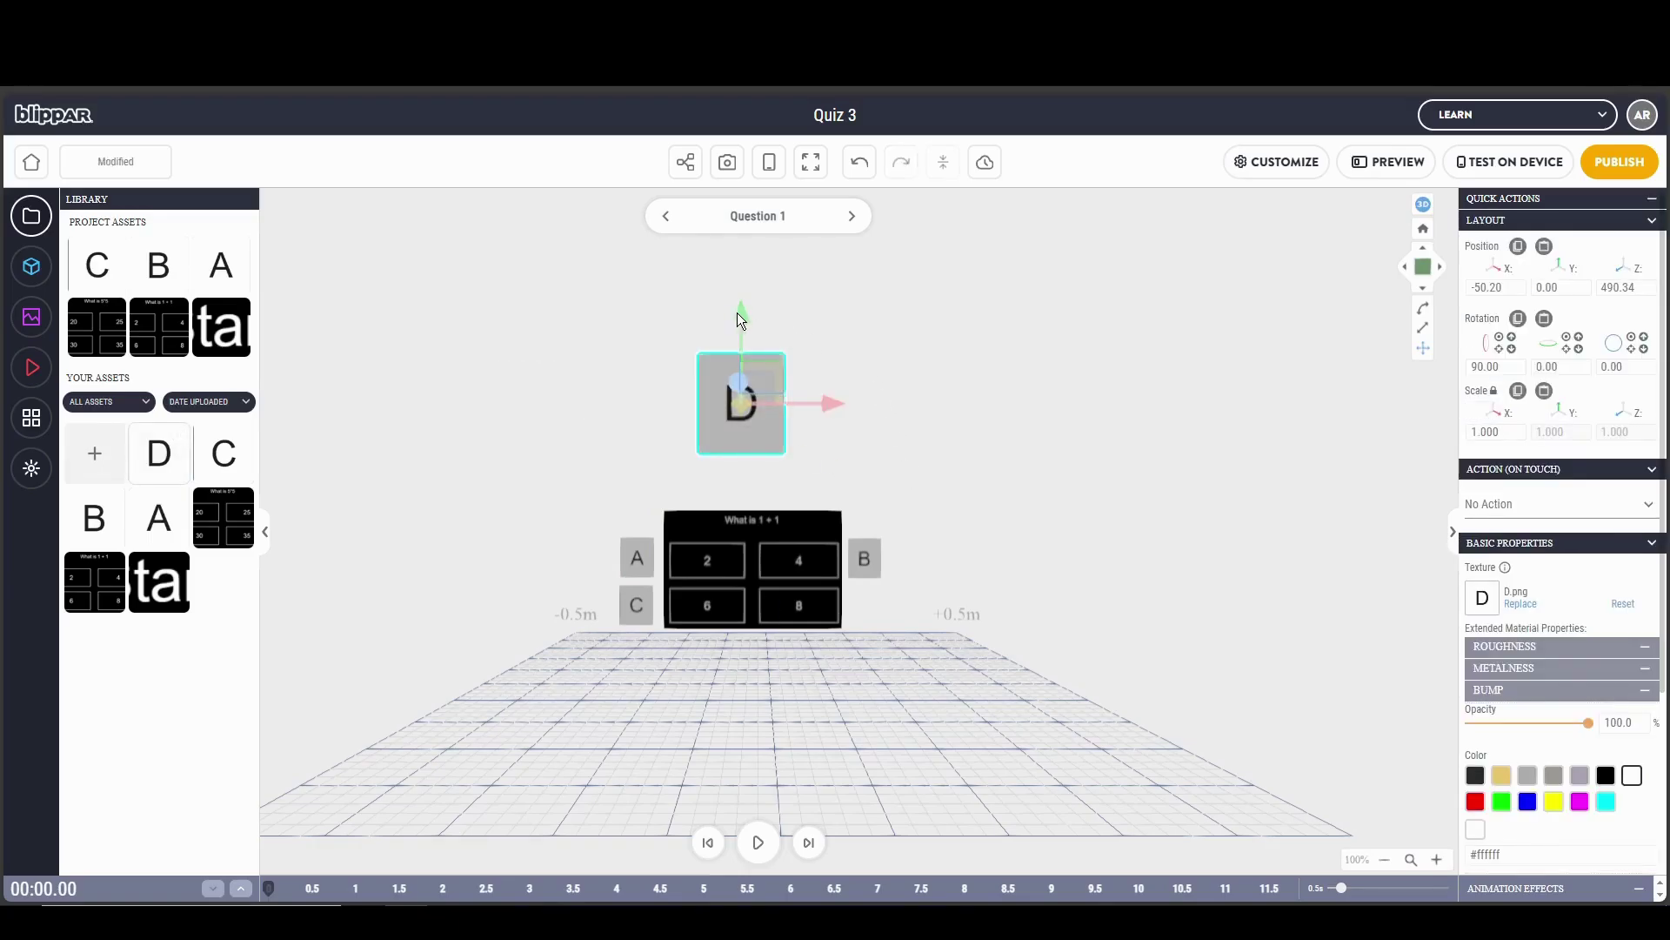
click(864, 558)
click(1494, 432)
key(ctrl+c)
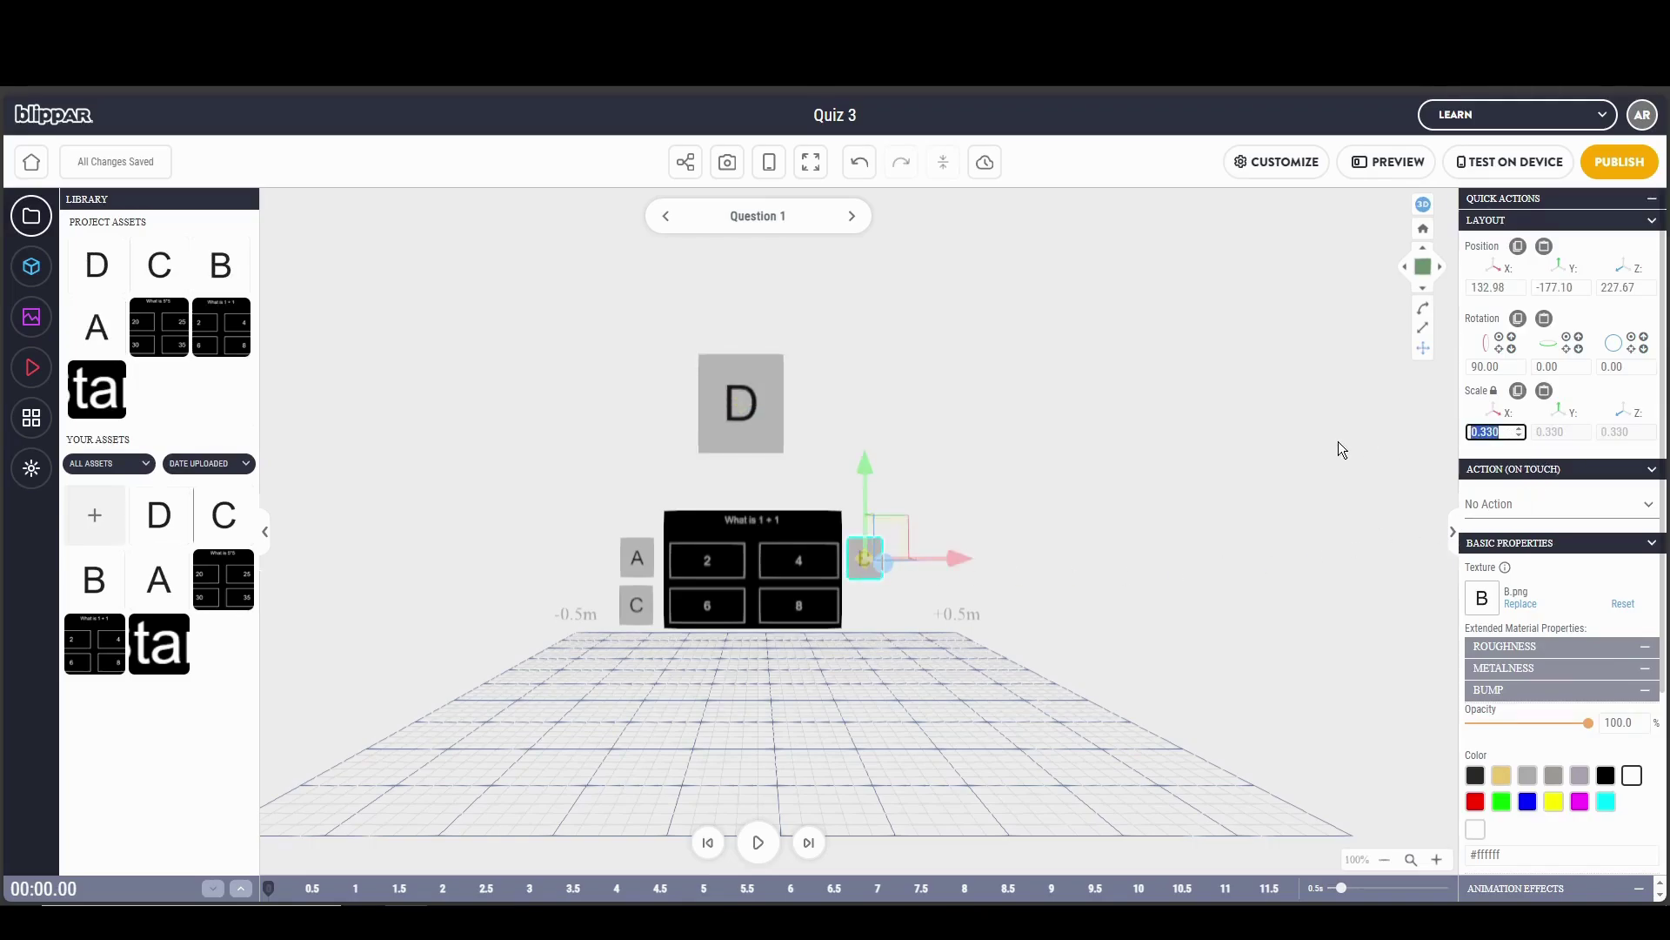
click(752, 440)
double_click(1495, 432)
key(ctrl+v)
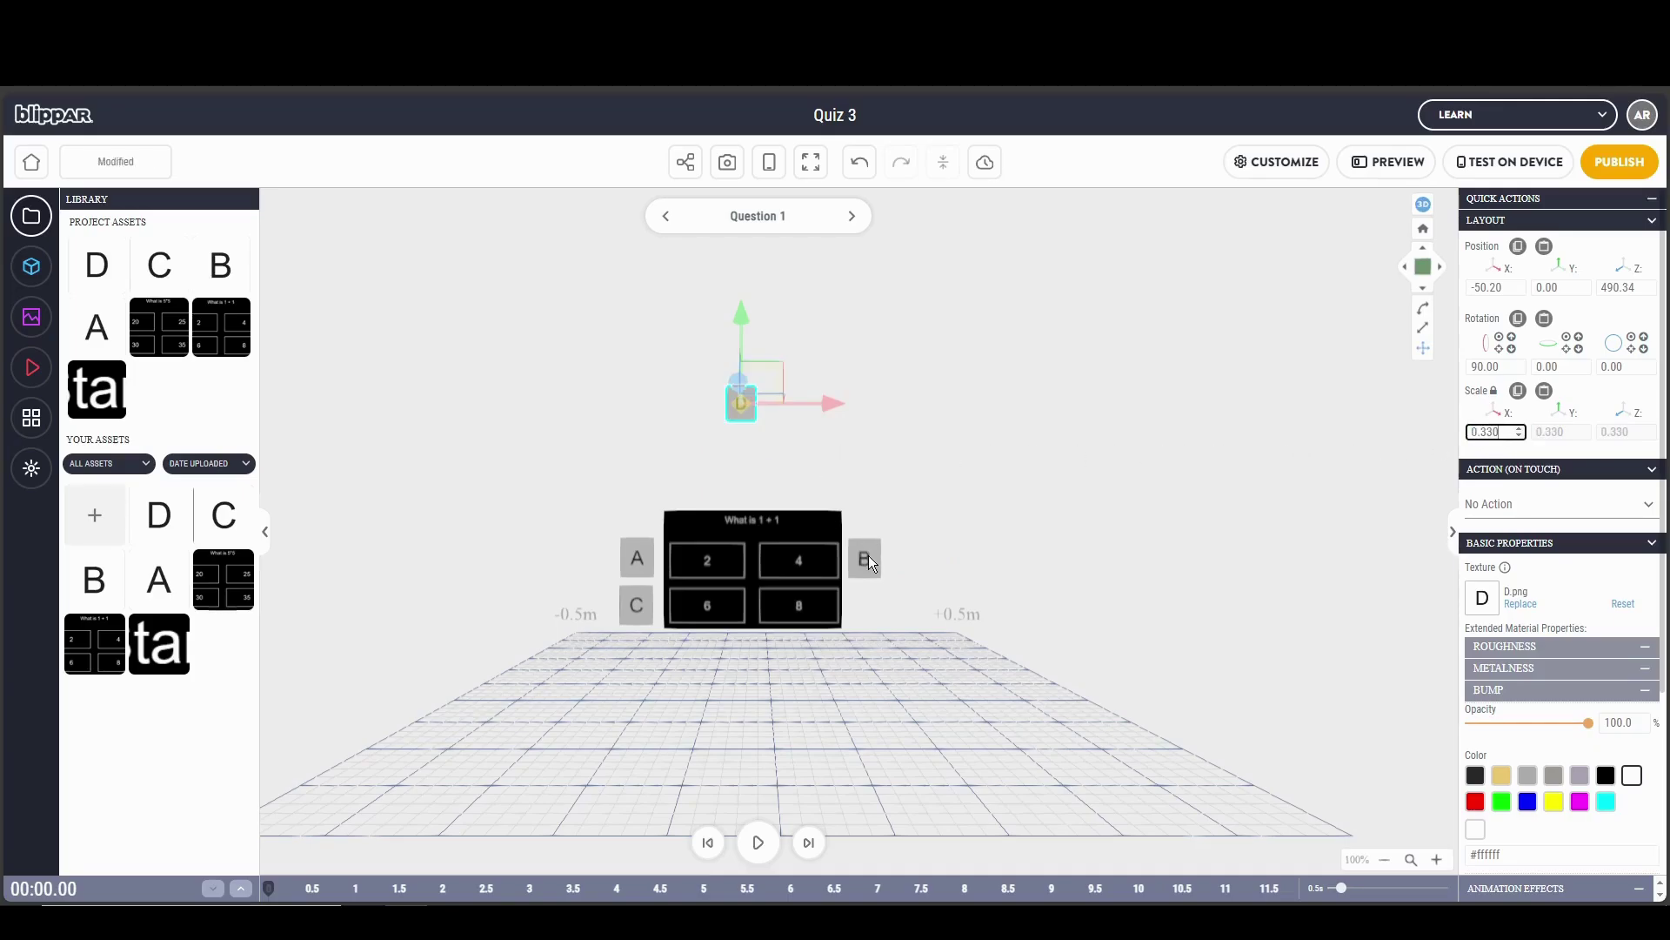
Copy B.png's Y position of -177.10 onto D.png
click(866, 557)
double_click(1557, 287)
key(ctrl+c)
click(742, 407)
double_click(1571, 287)
key(ctrl+v)
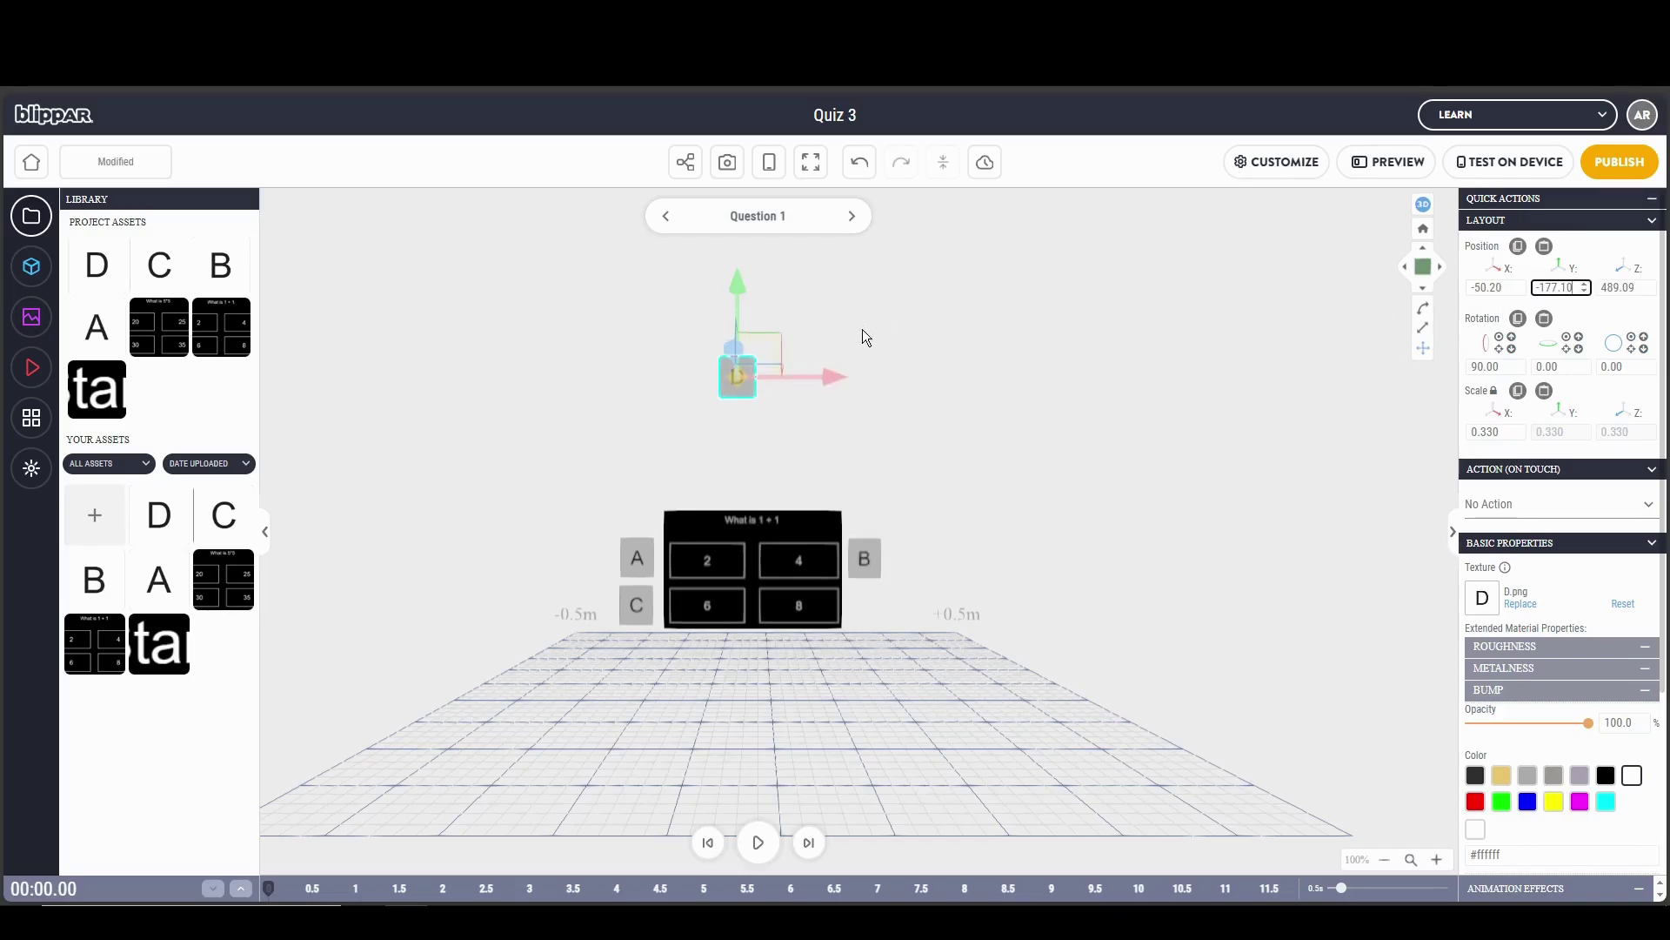
Move D.png directly below B.png beside answer 8
click(834, 380)
click(750, 379)
mouse_move(819, 375)
right_down()
mouse_move(900, 380)
mouse_move(829, 371)
right_up()
drag(828, 368, 959, 402)
drag(868, 296, 870, 517)
click(1053, 475)
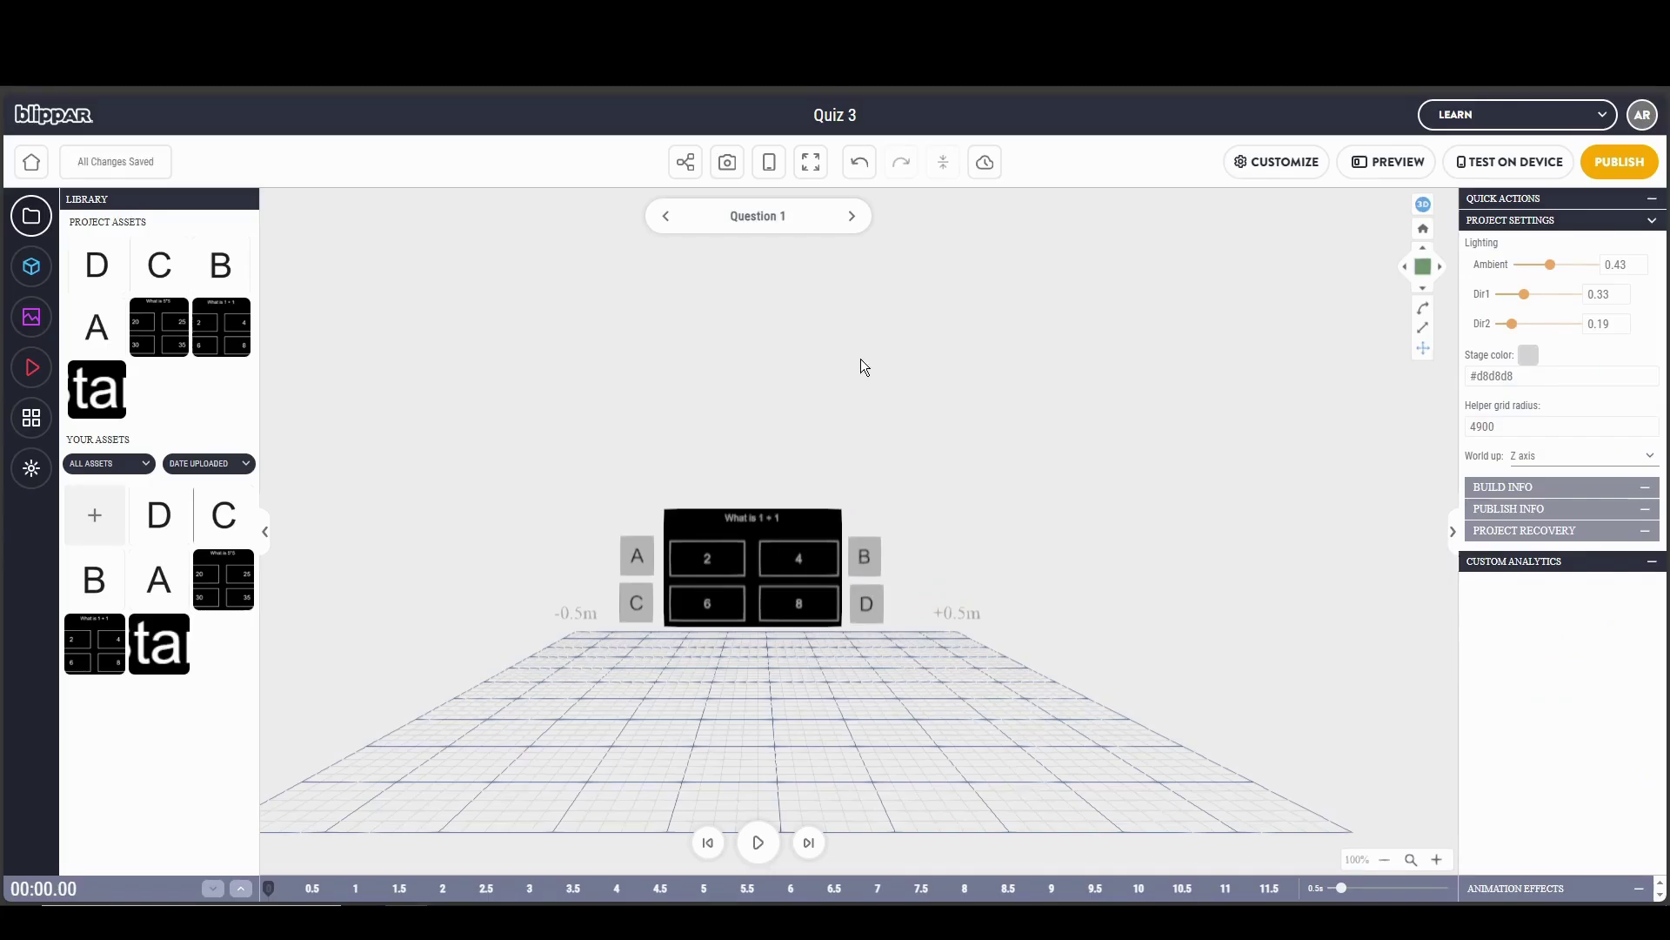
Preview the quiz, enter Question 1 through the Start panel, and look around at the A–D answer buttons
click(1388, 163)
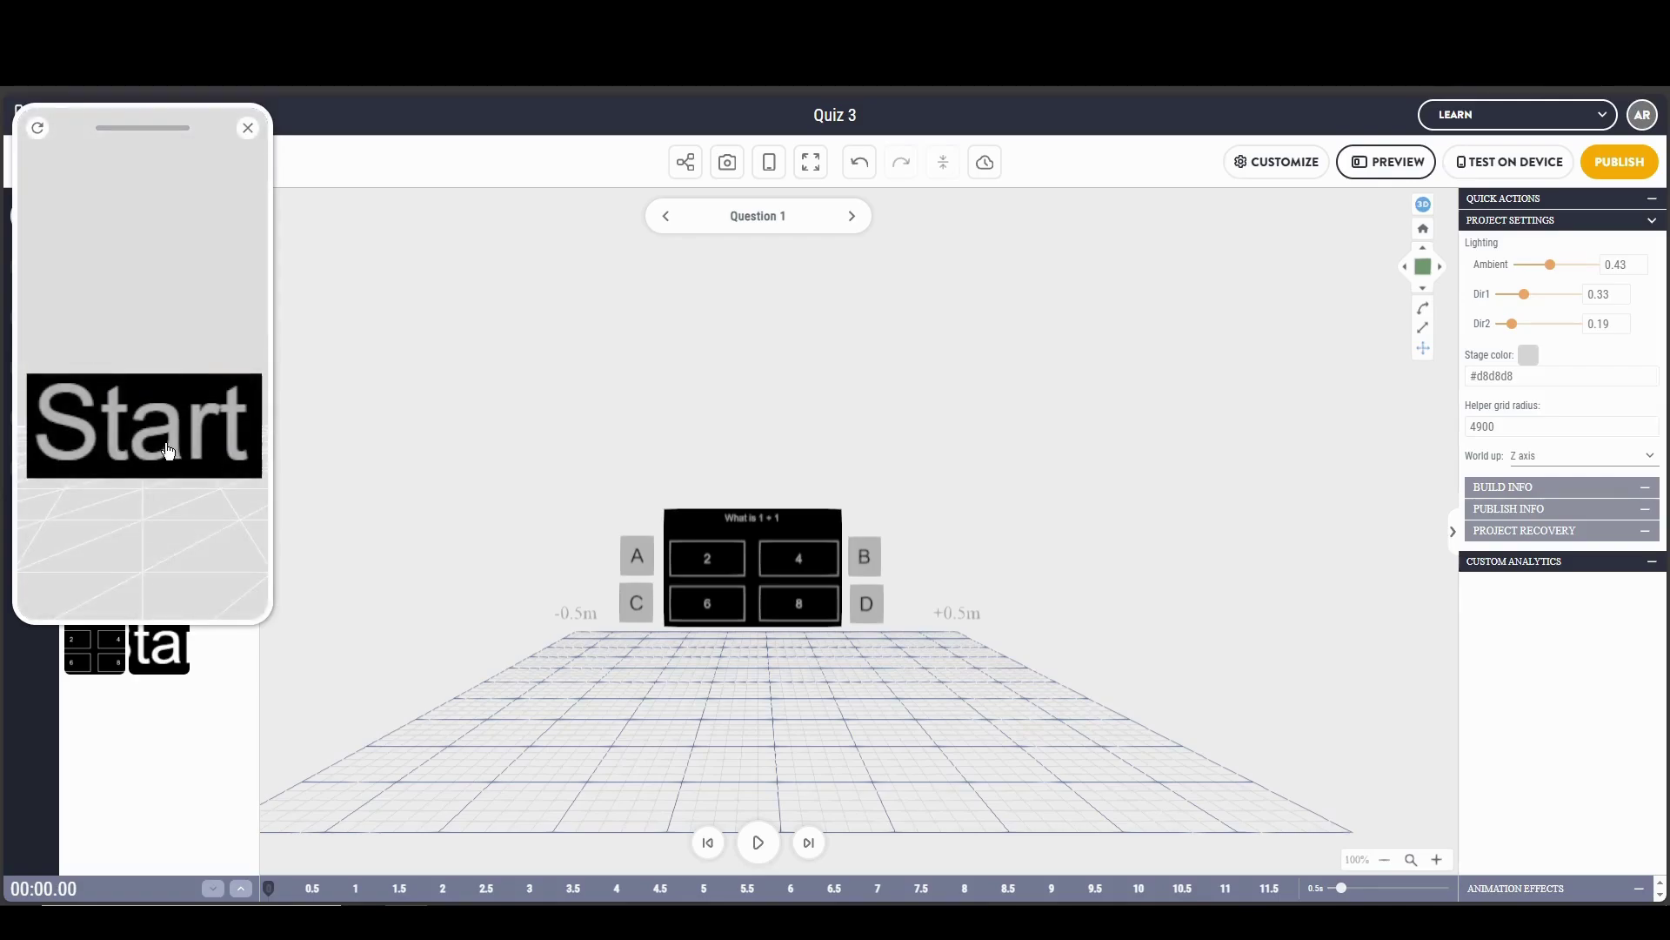
click(119, 427)
drag(35, 342, 7, 368)
drag(172, 373, 55, 375)
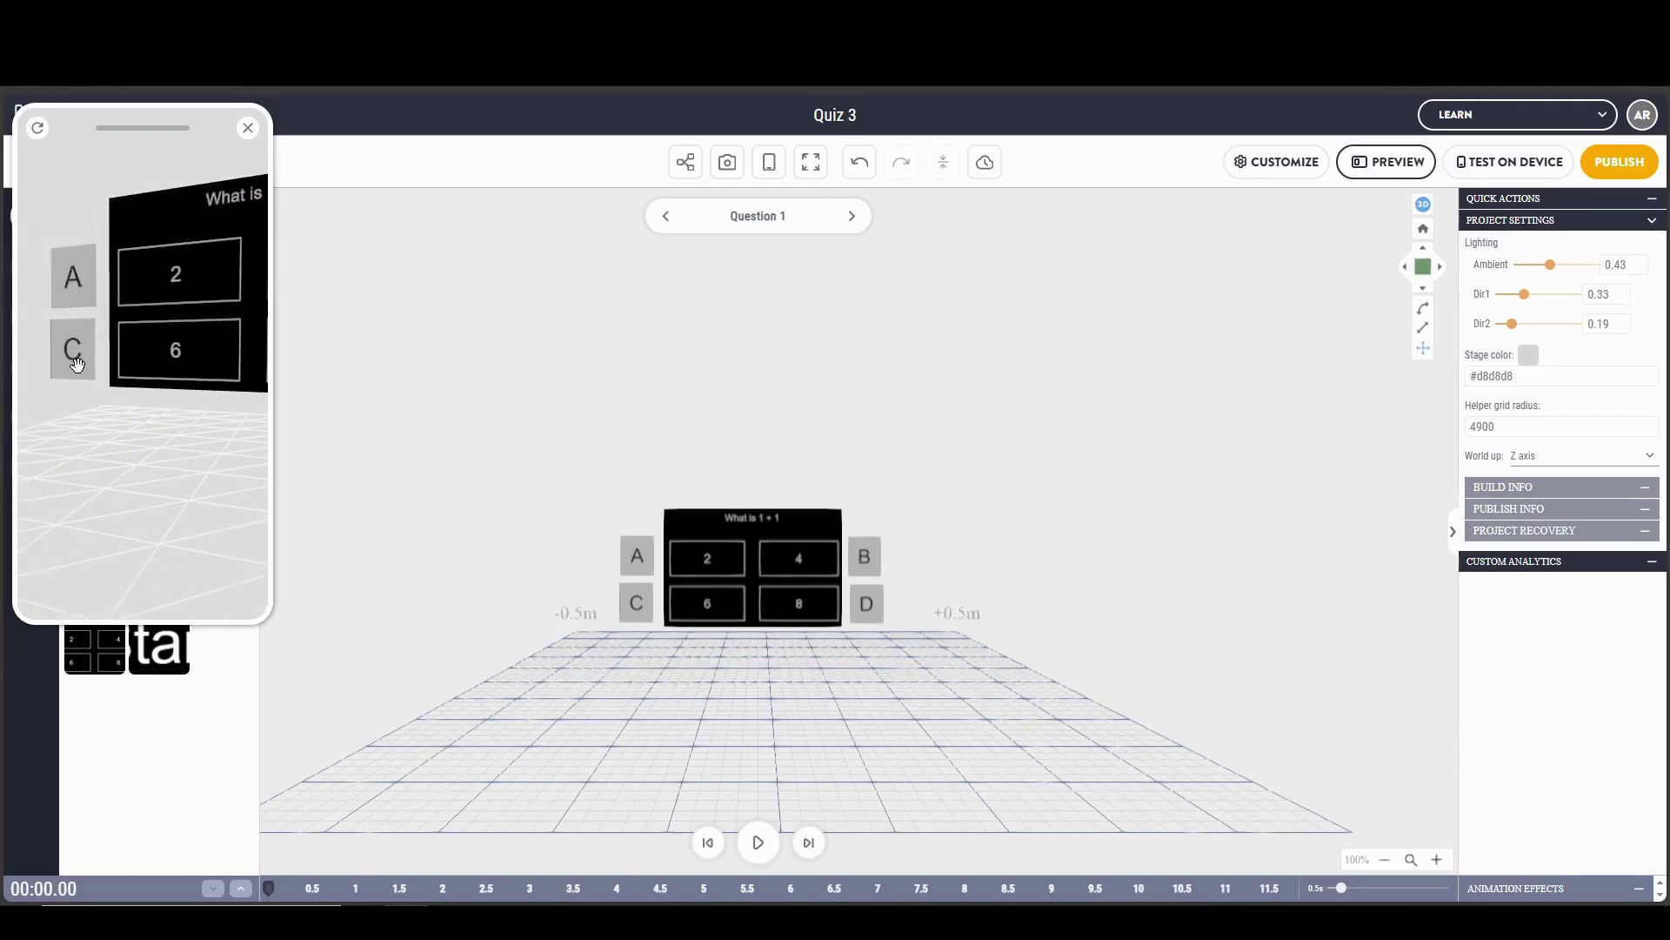
drag(212, 357, 289, 355)
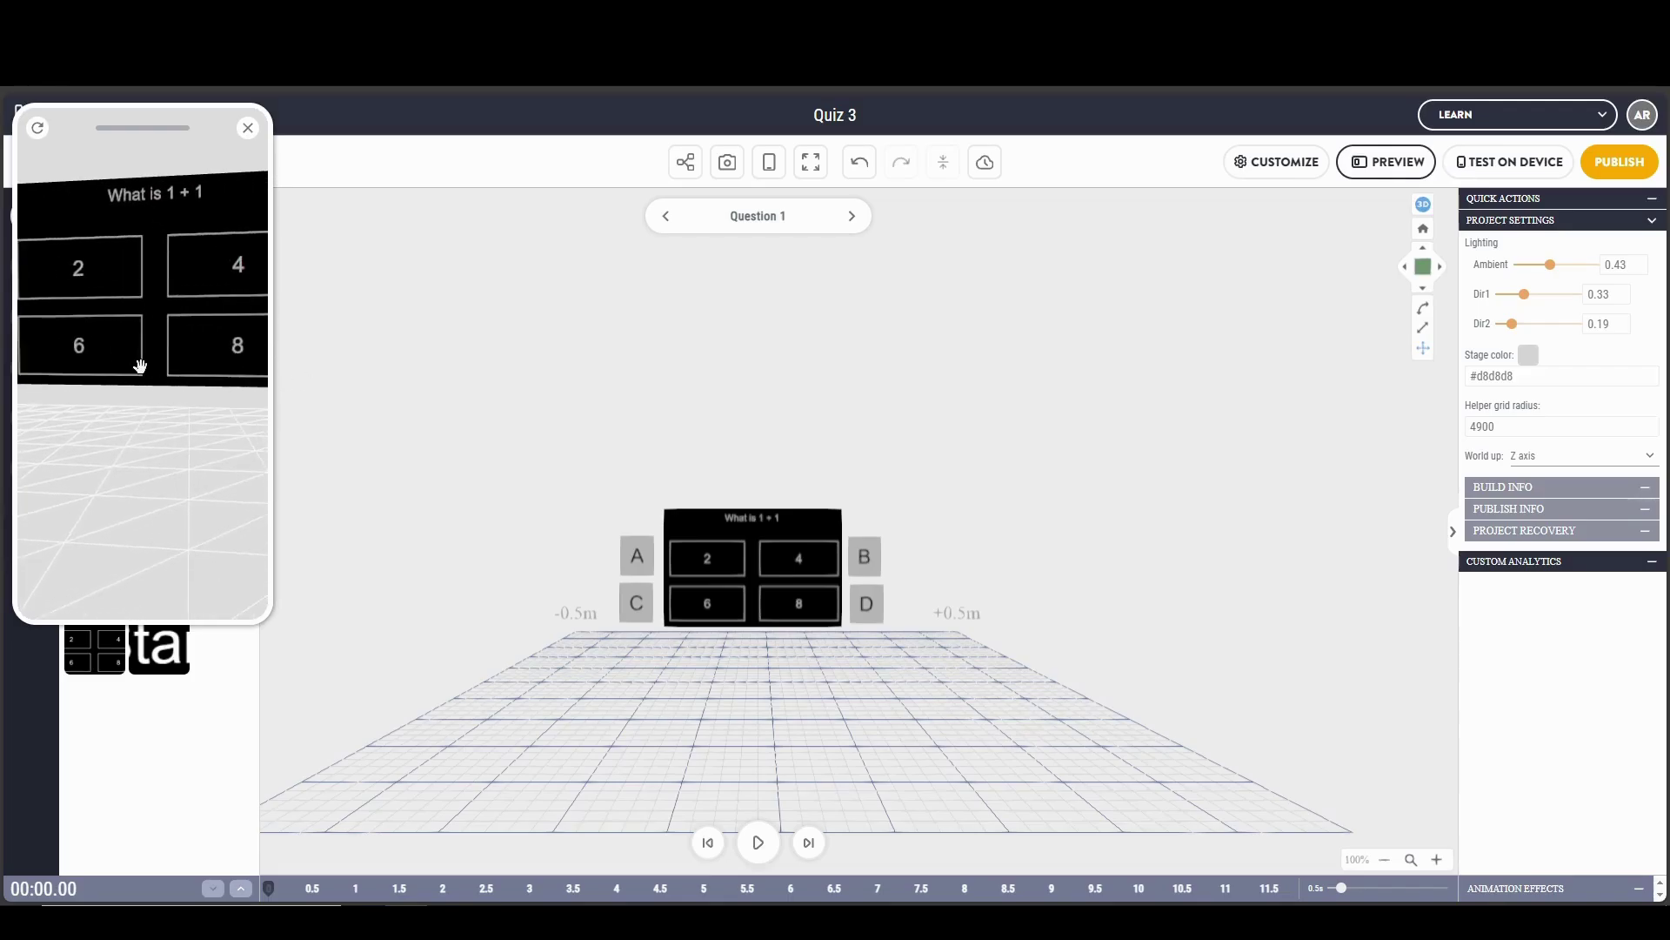
drag(138, 362, 168, 343)
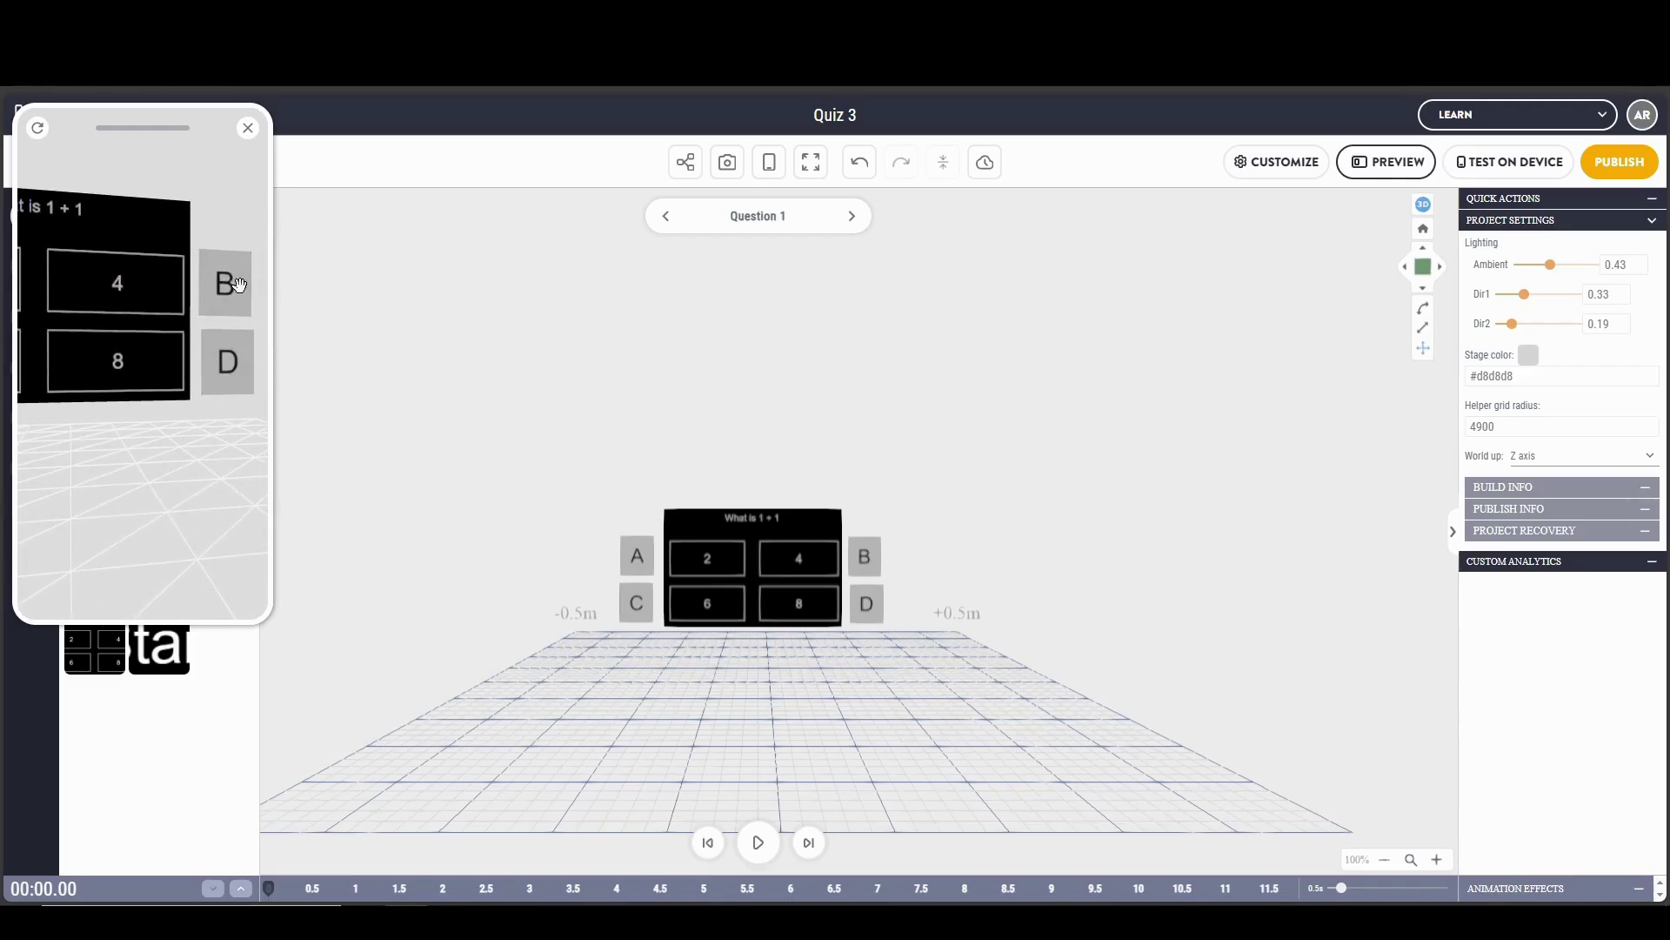
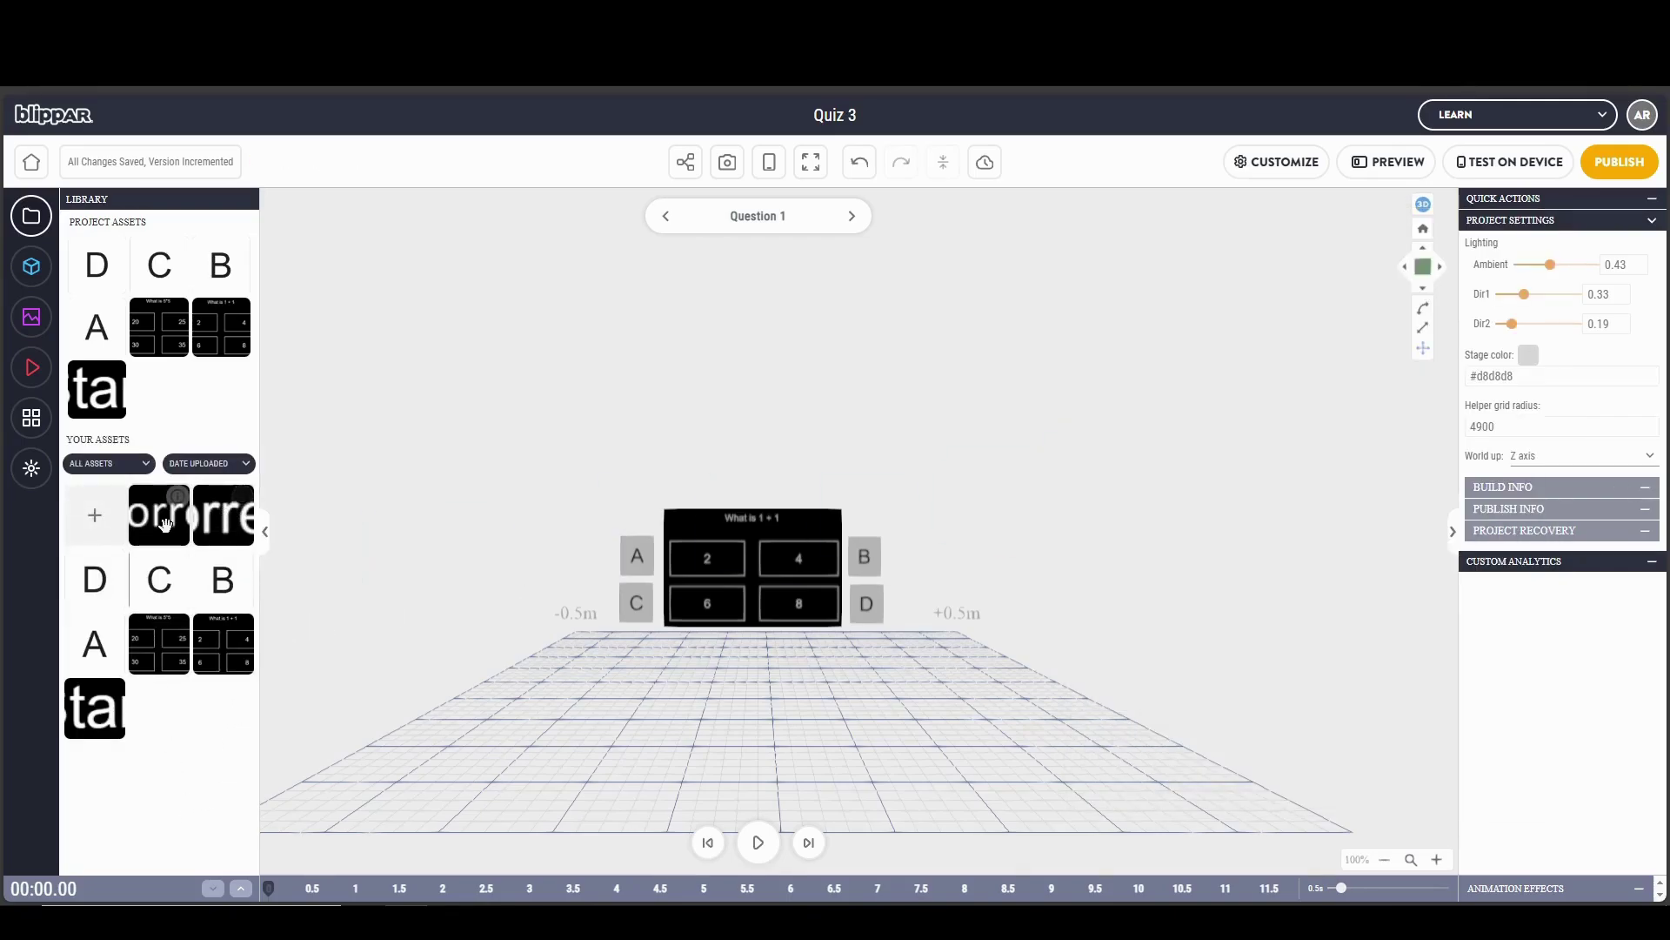
Place Correct.png above the question panel and copy Q1.png's Y position of -177.10 onto it
drag(213, 507, 675, 454)
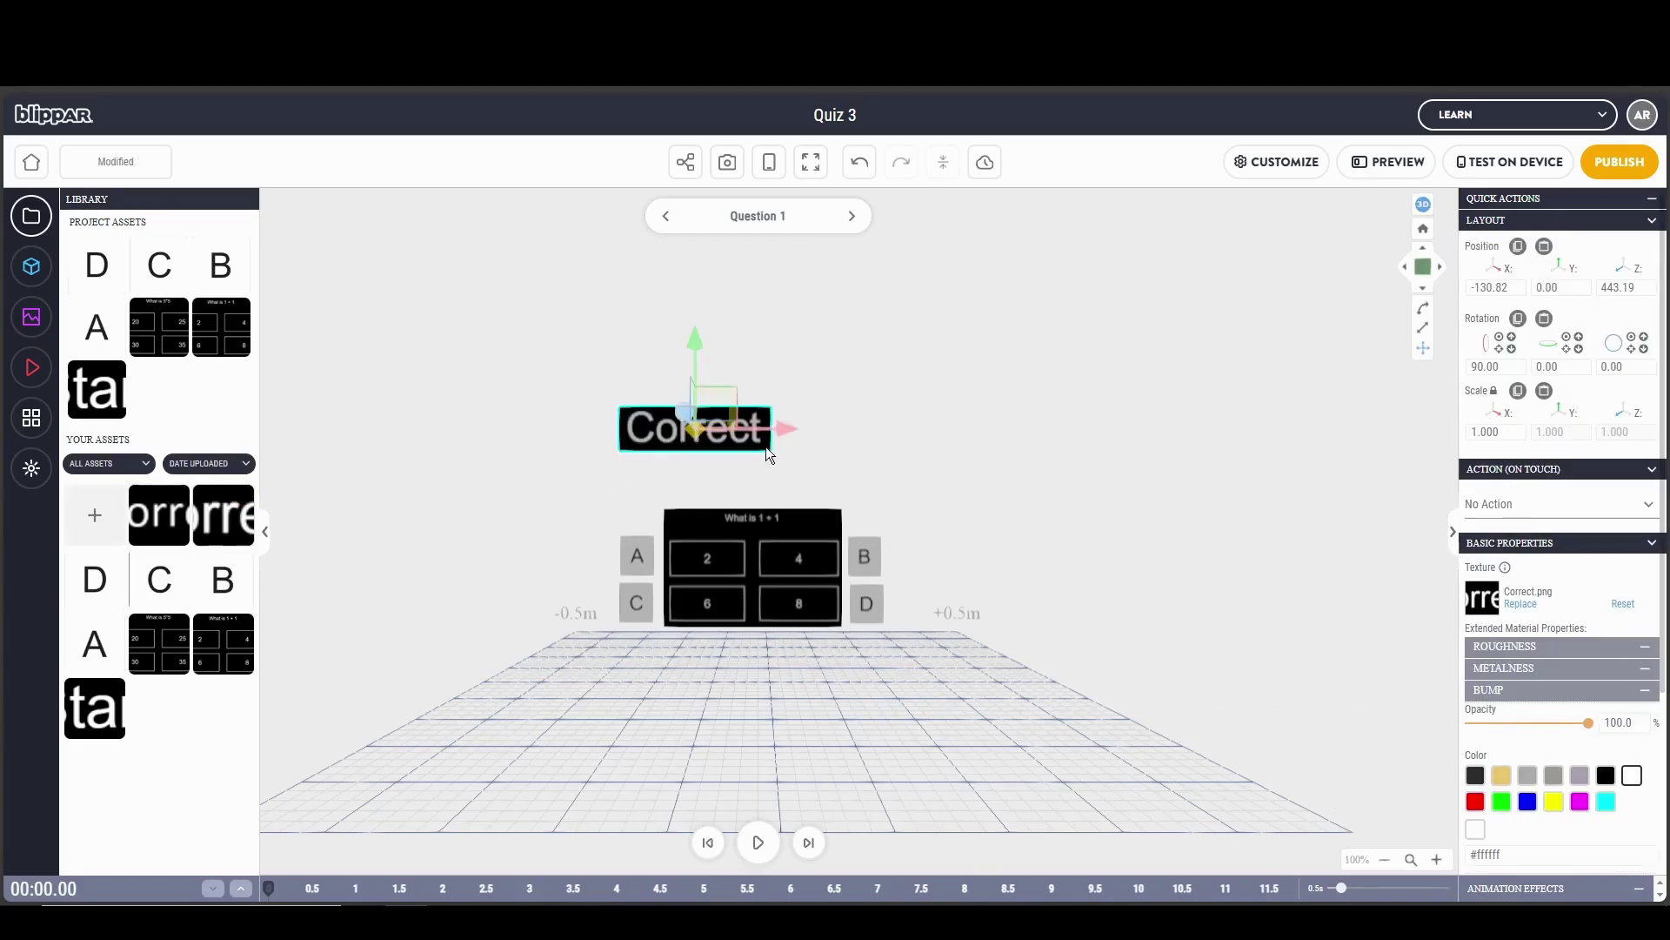
click(749, 543)
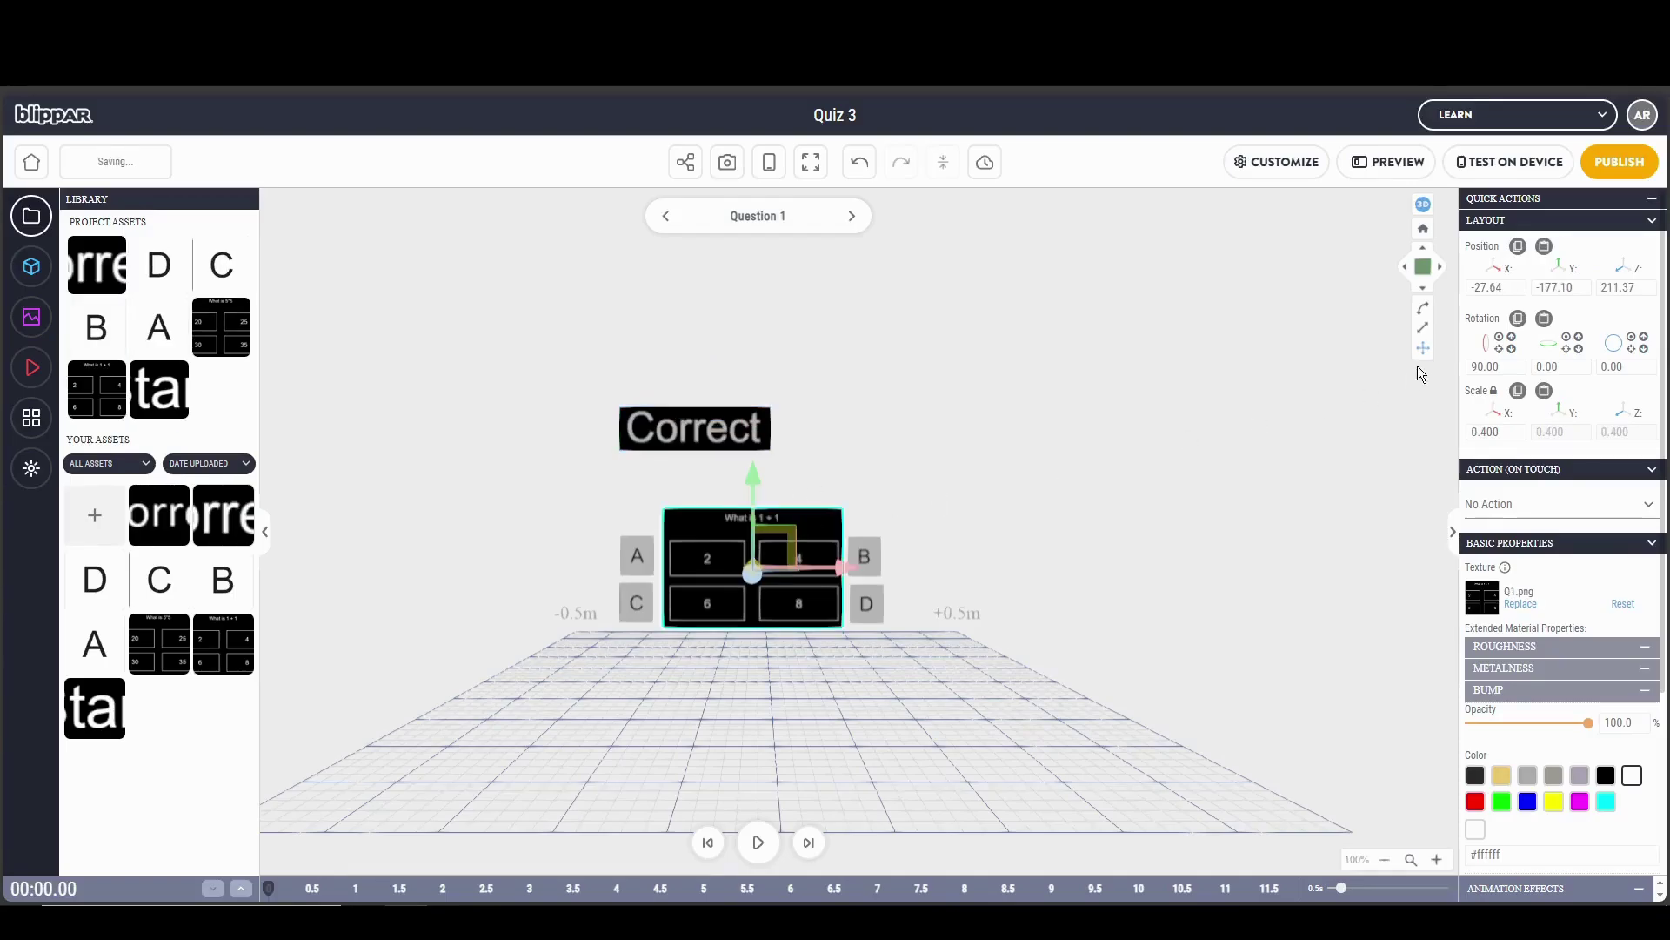
click(1583, 292)
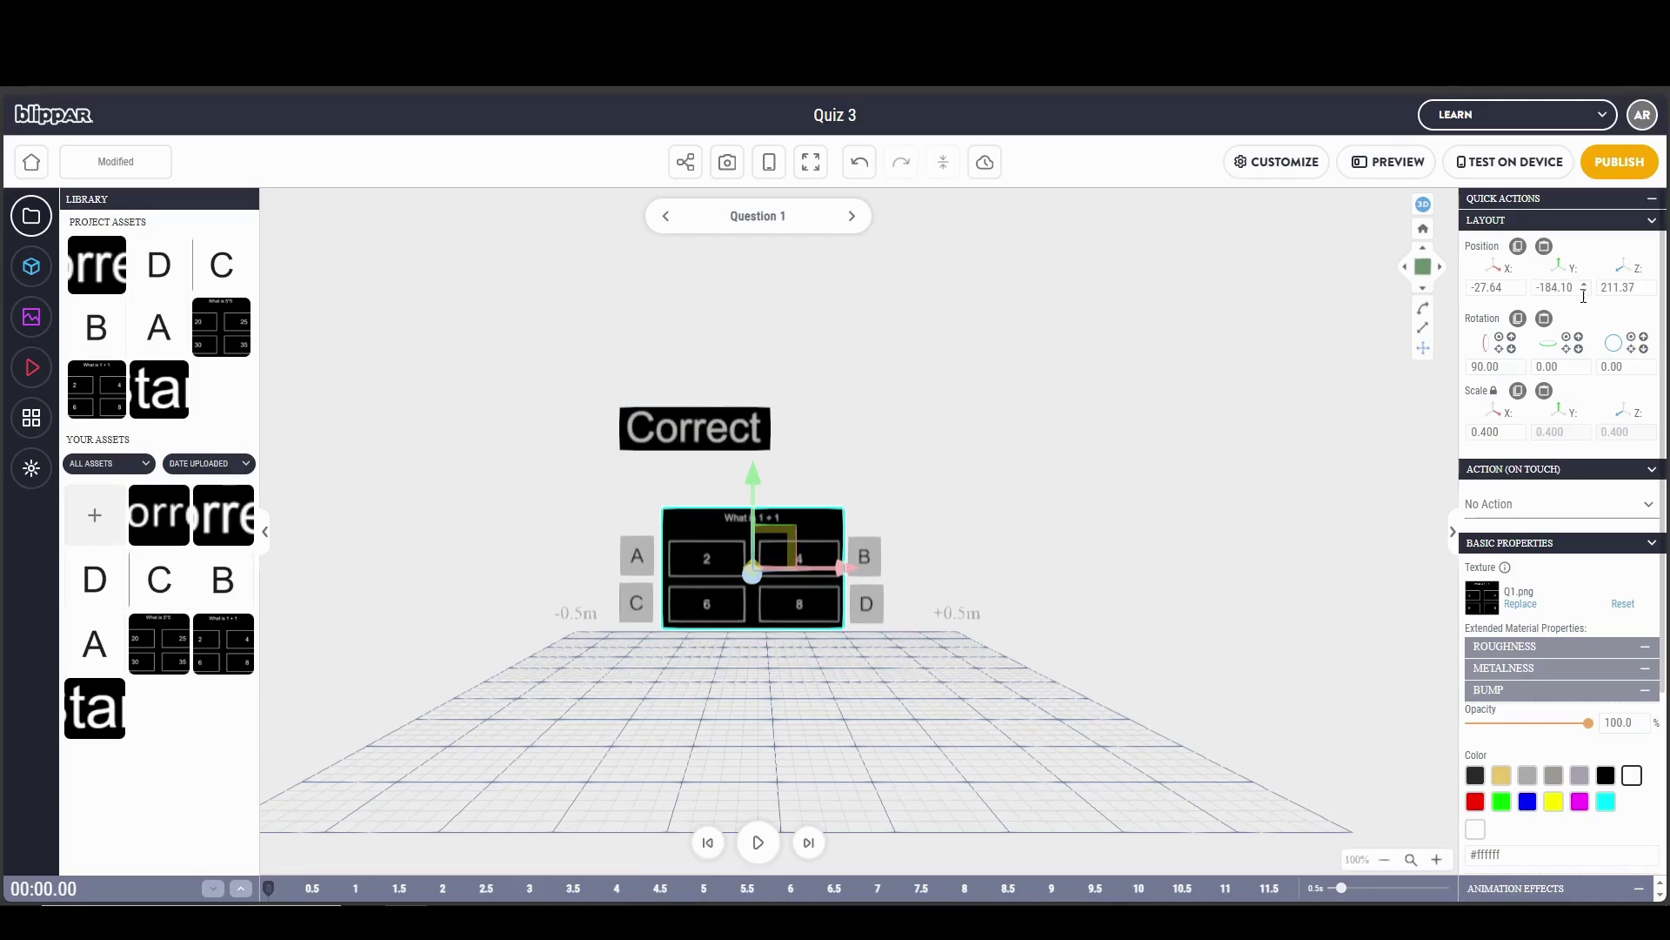
key(ctrl+z)
drag(1575, 295, 1533, 294)
key(ctrl+c)
click(710, 434)
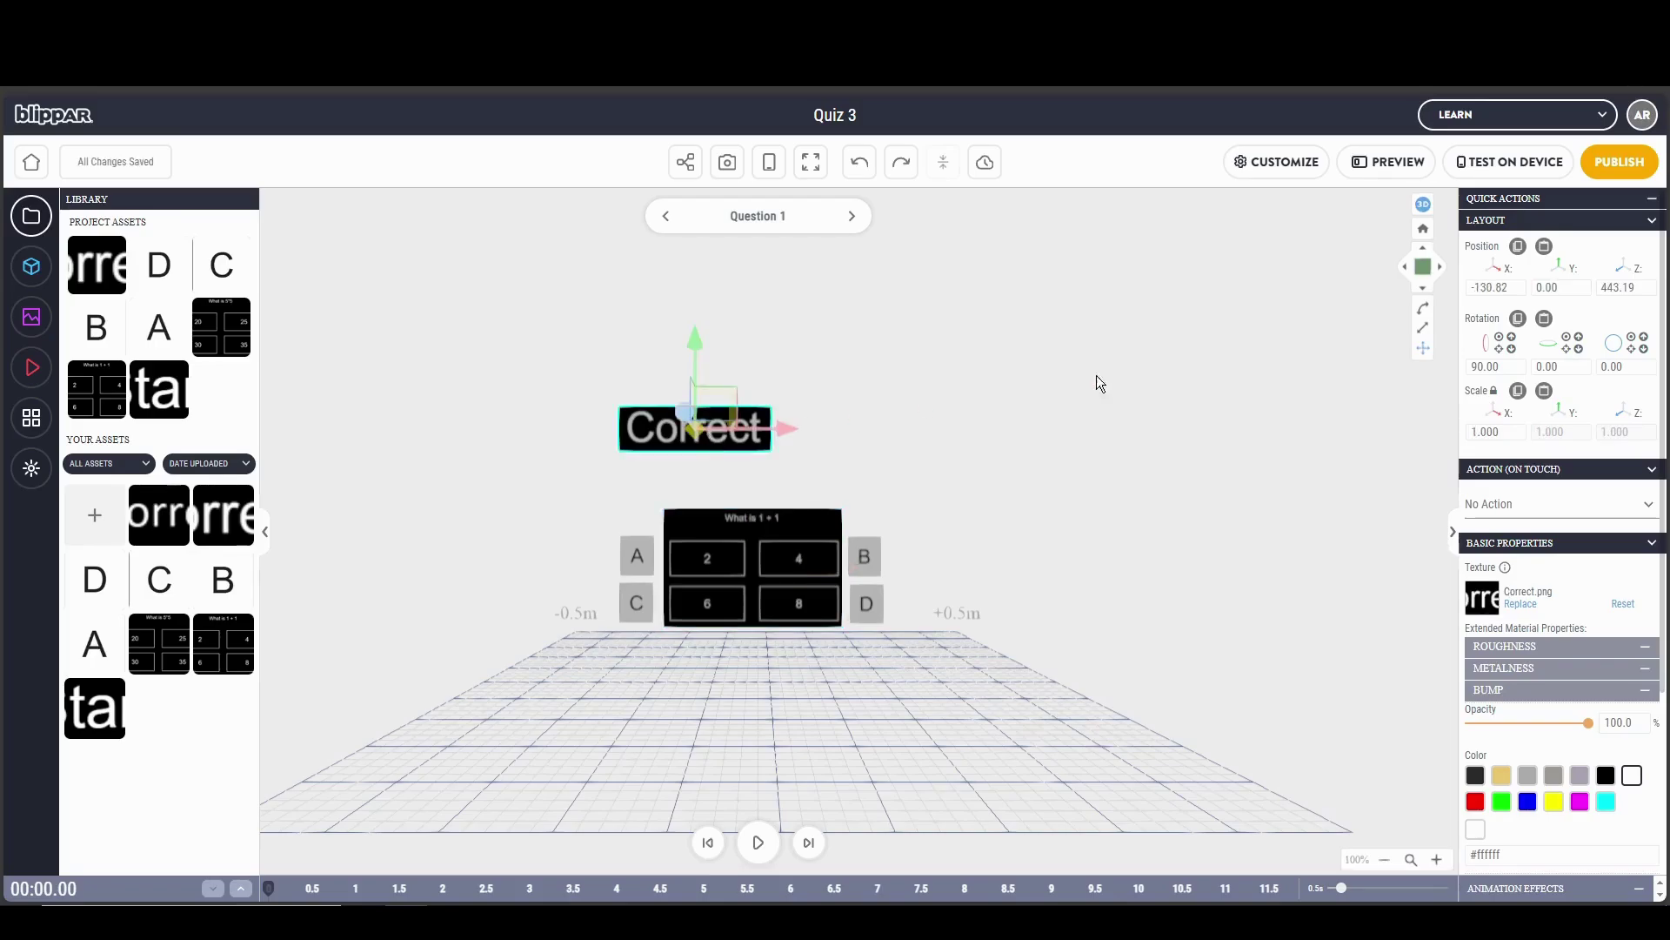
double_click(1558, 288)
key(ctrl+v)
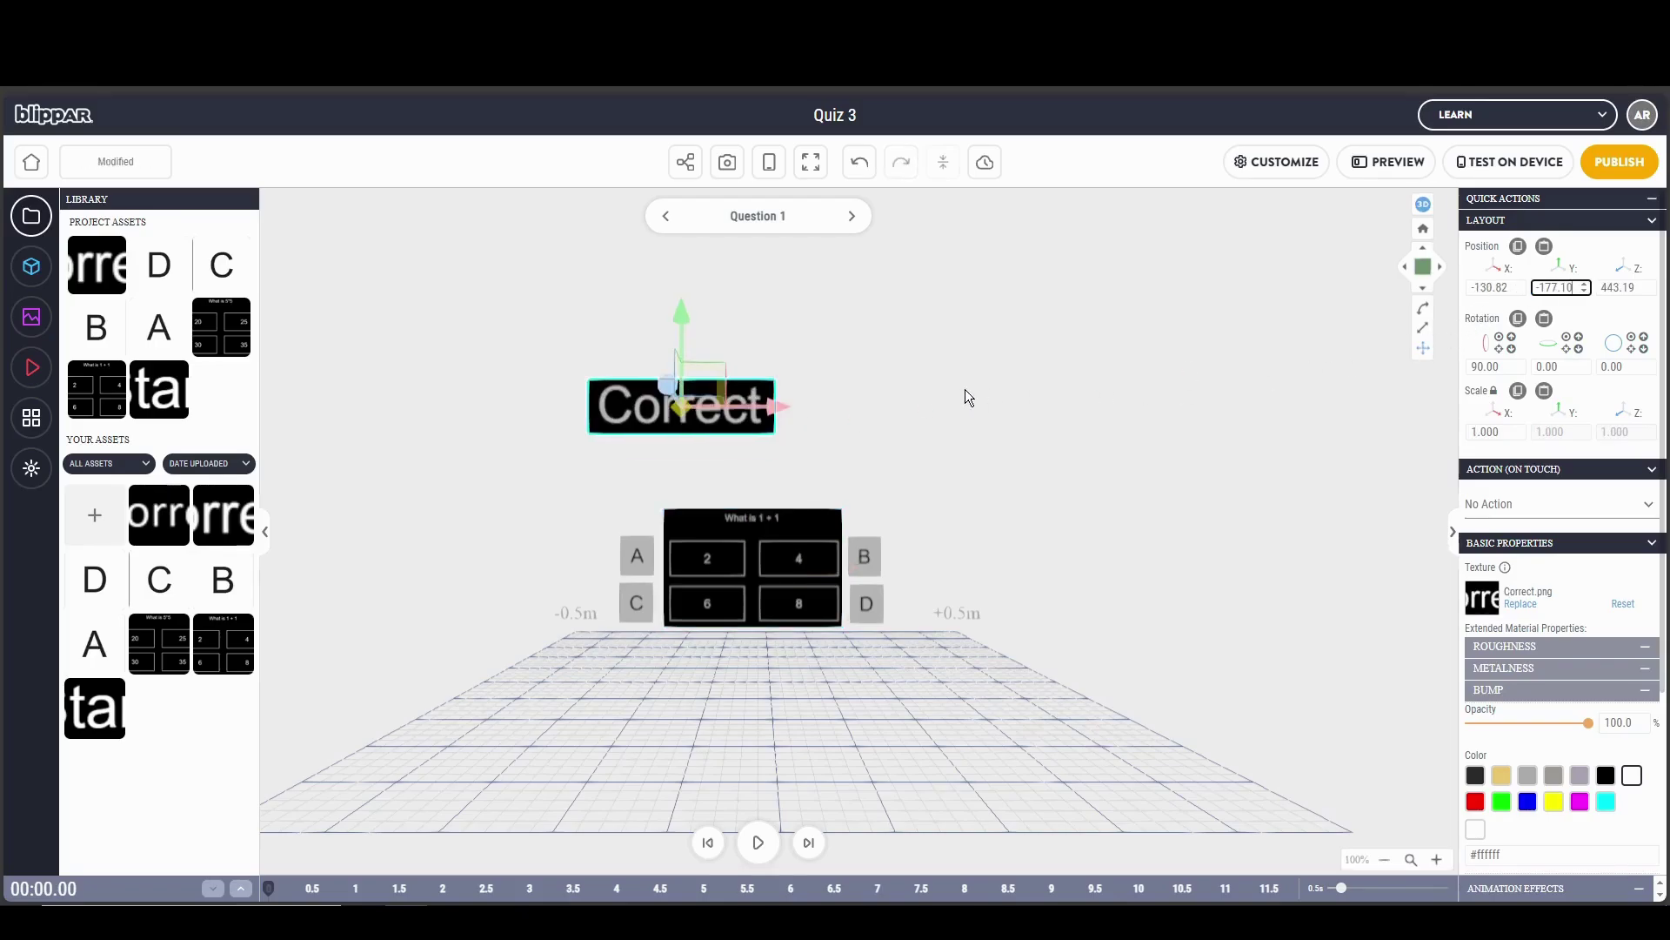
Centre Correct.png directly above the question panel, at about X -35 and Z 358
click(865, 406)
click(749, 420)
drag(781, 409, 848, 408)
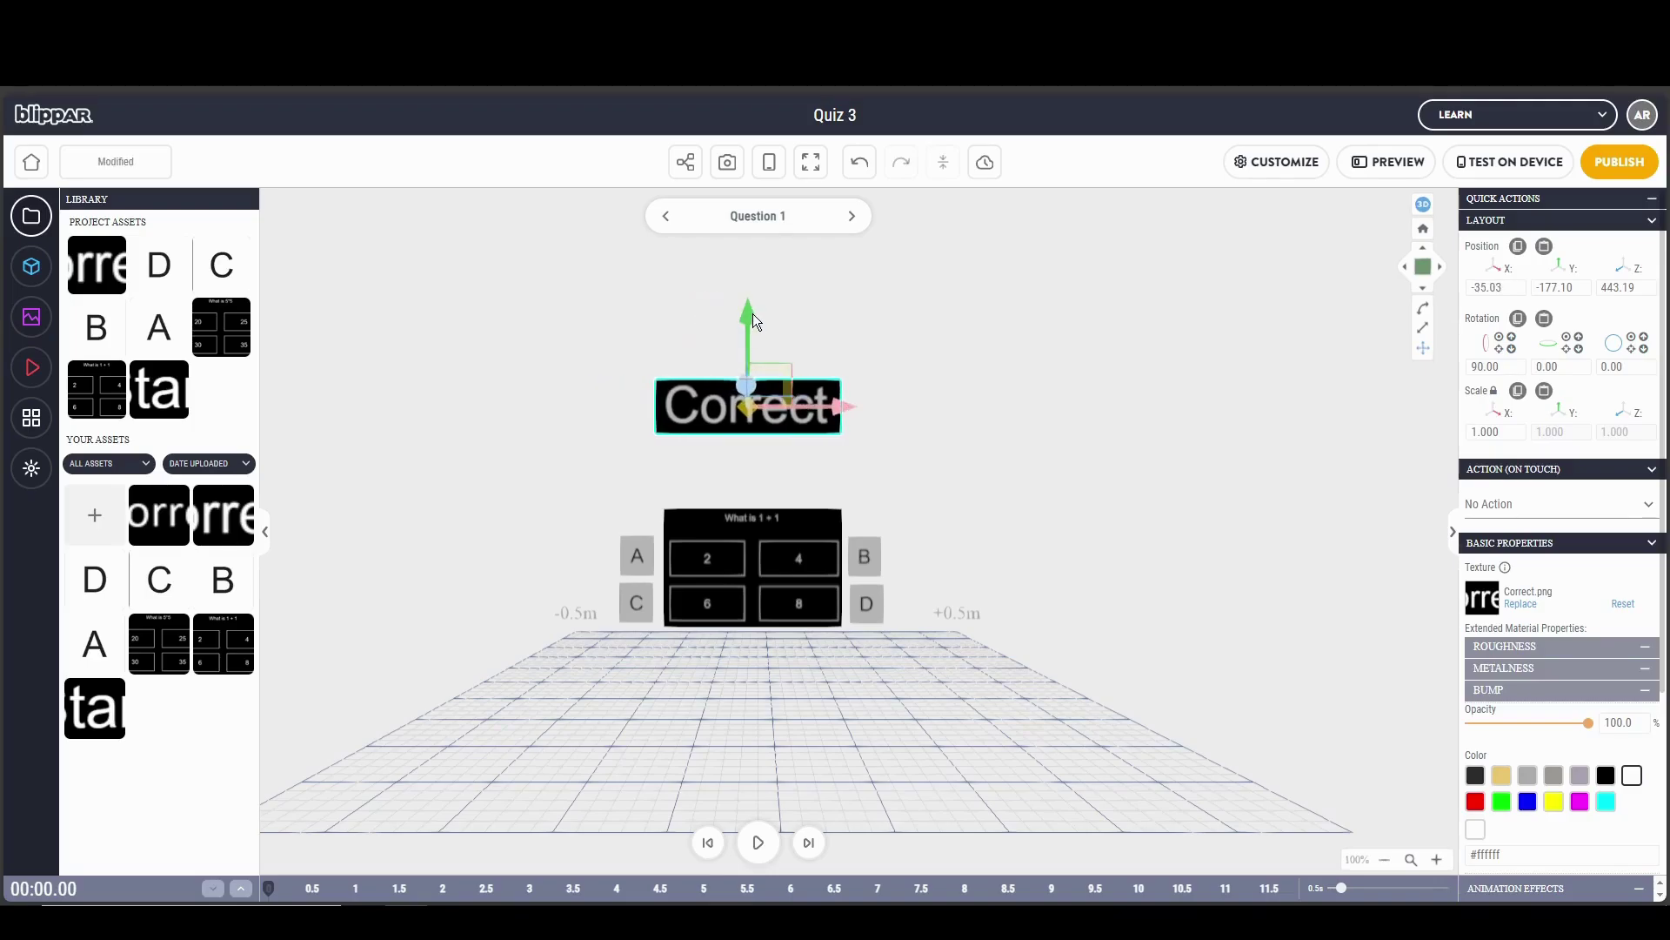
drag(753, 313, 772, 373)
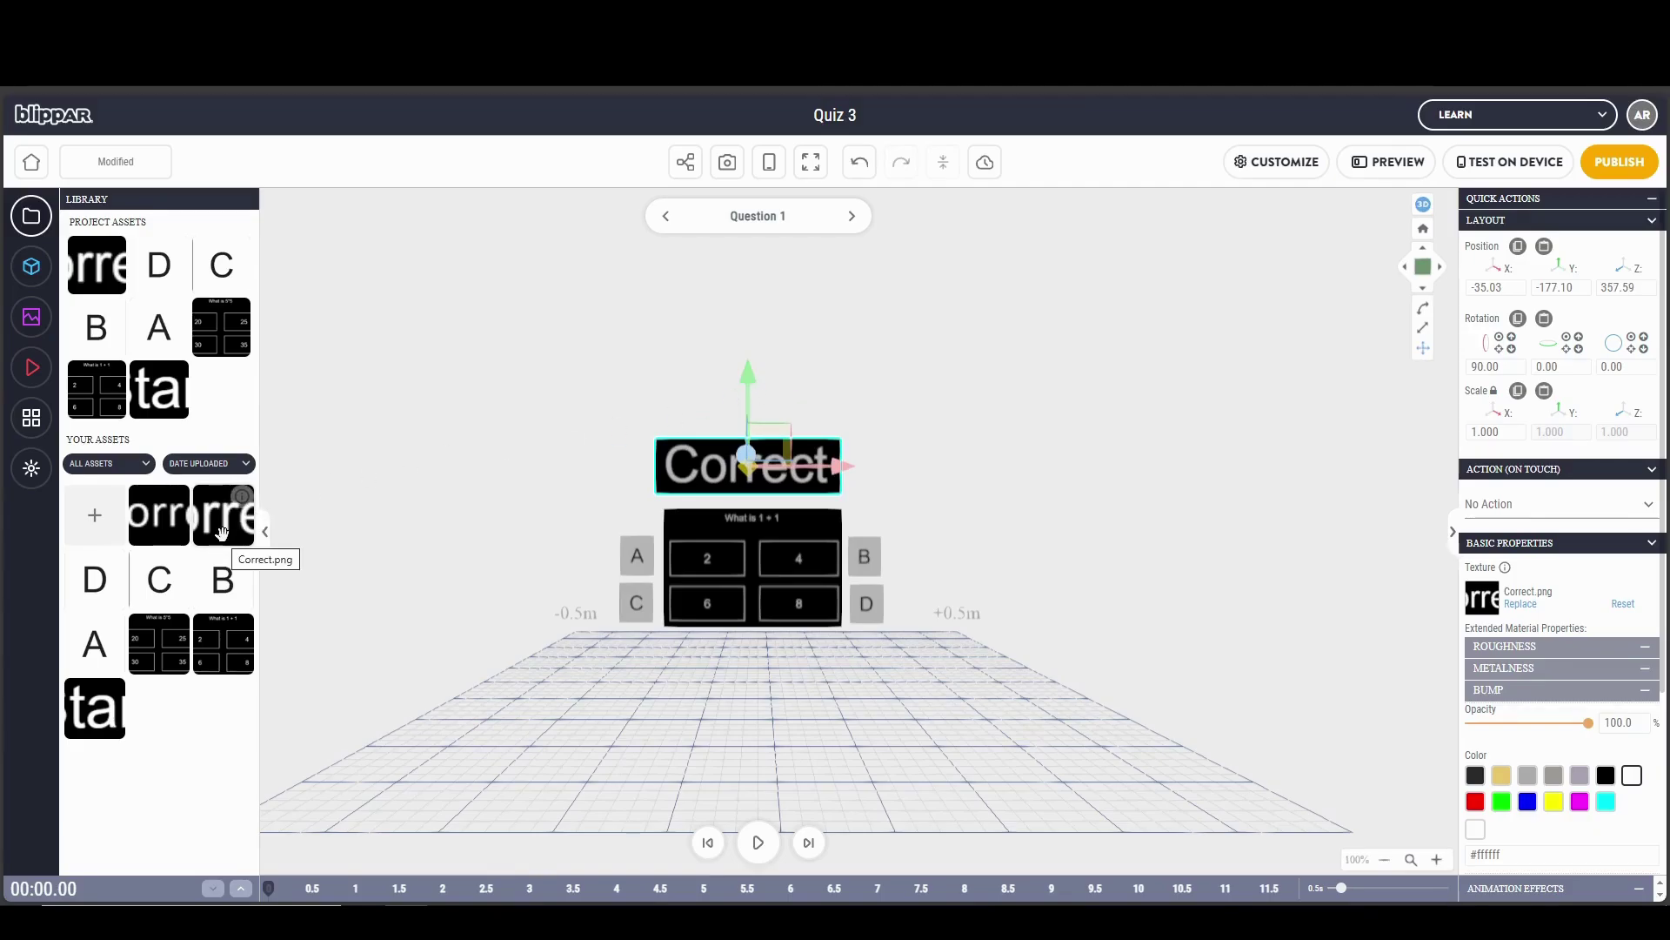
Place Incorrect.png with a Y position of -177.10 and line it up over the Correct image, at about X -40 and Z 367
drag(160, 516, 682, 362)
click(1561, 288)
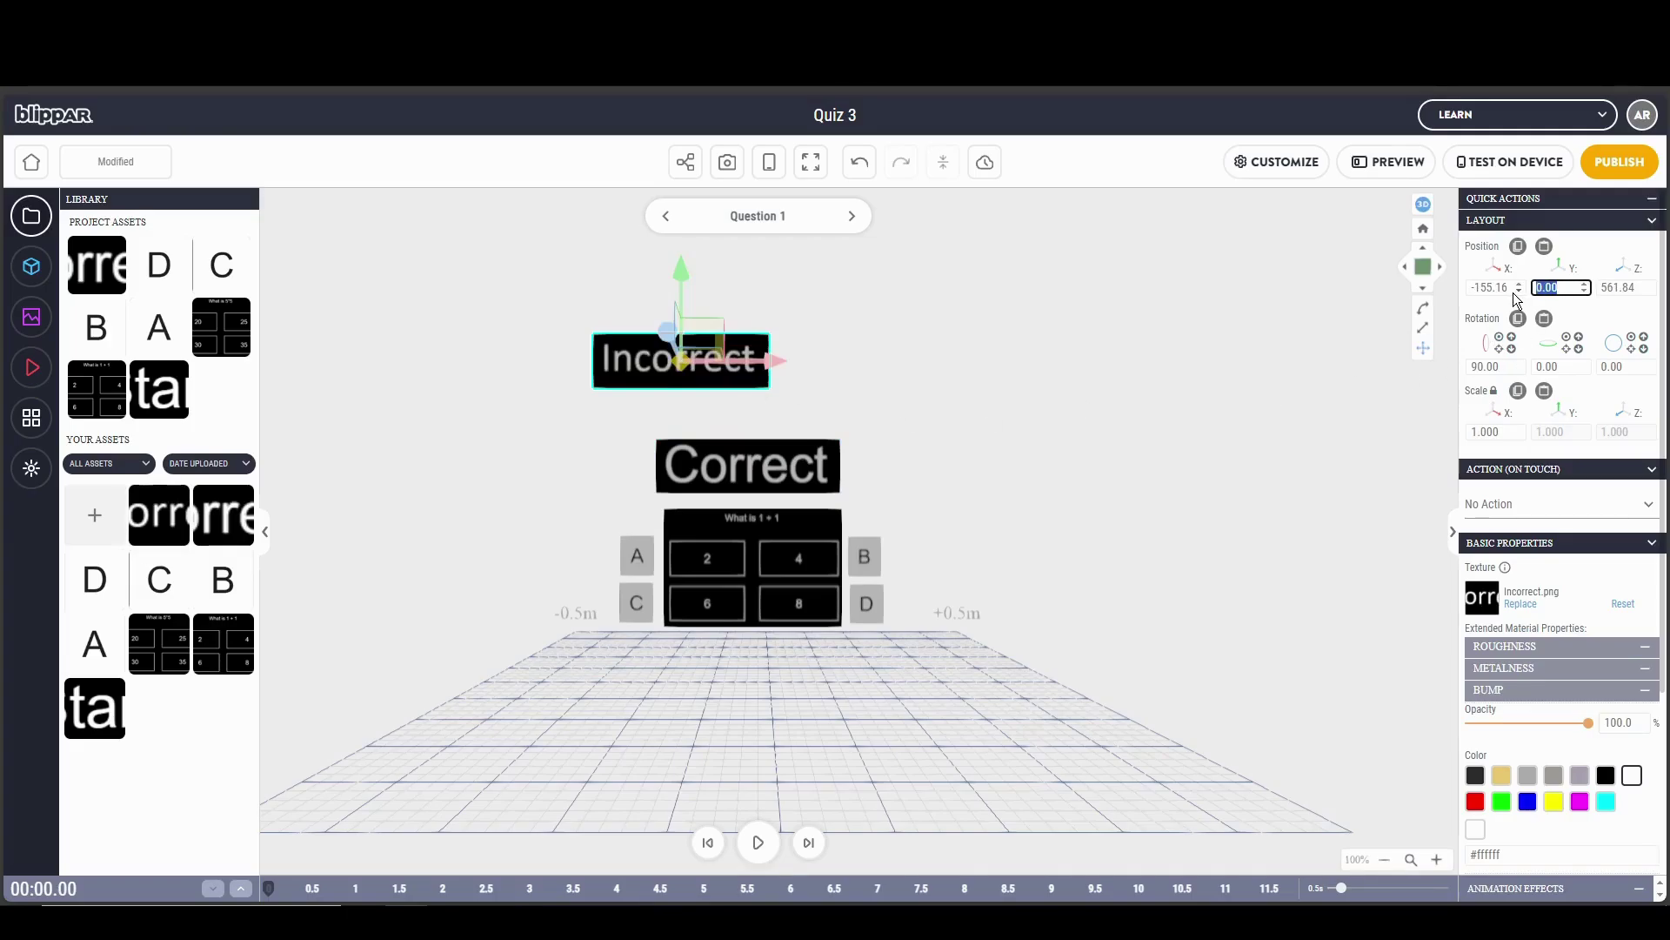
key(ctrl+v)
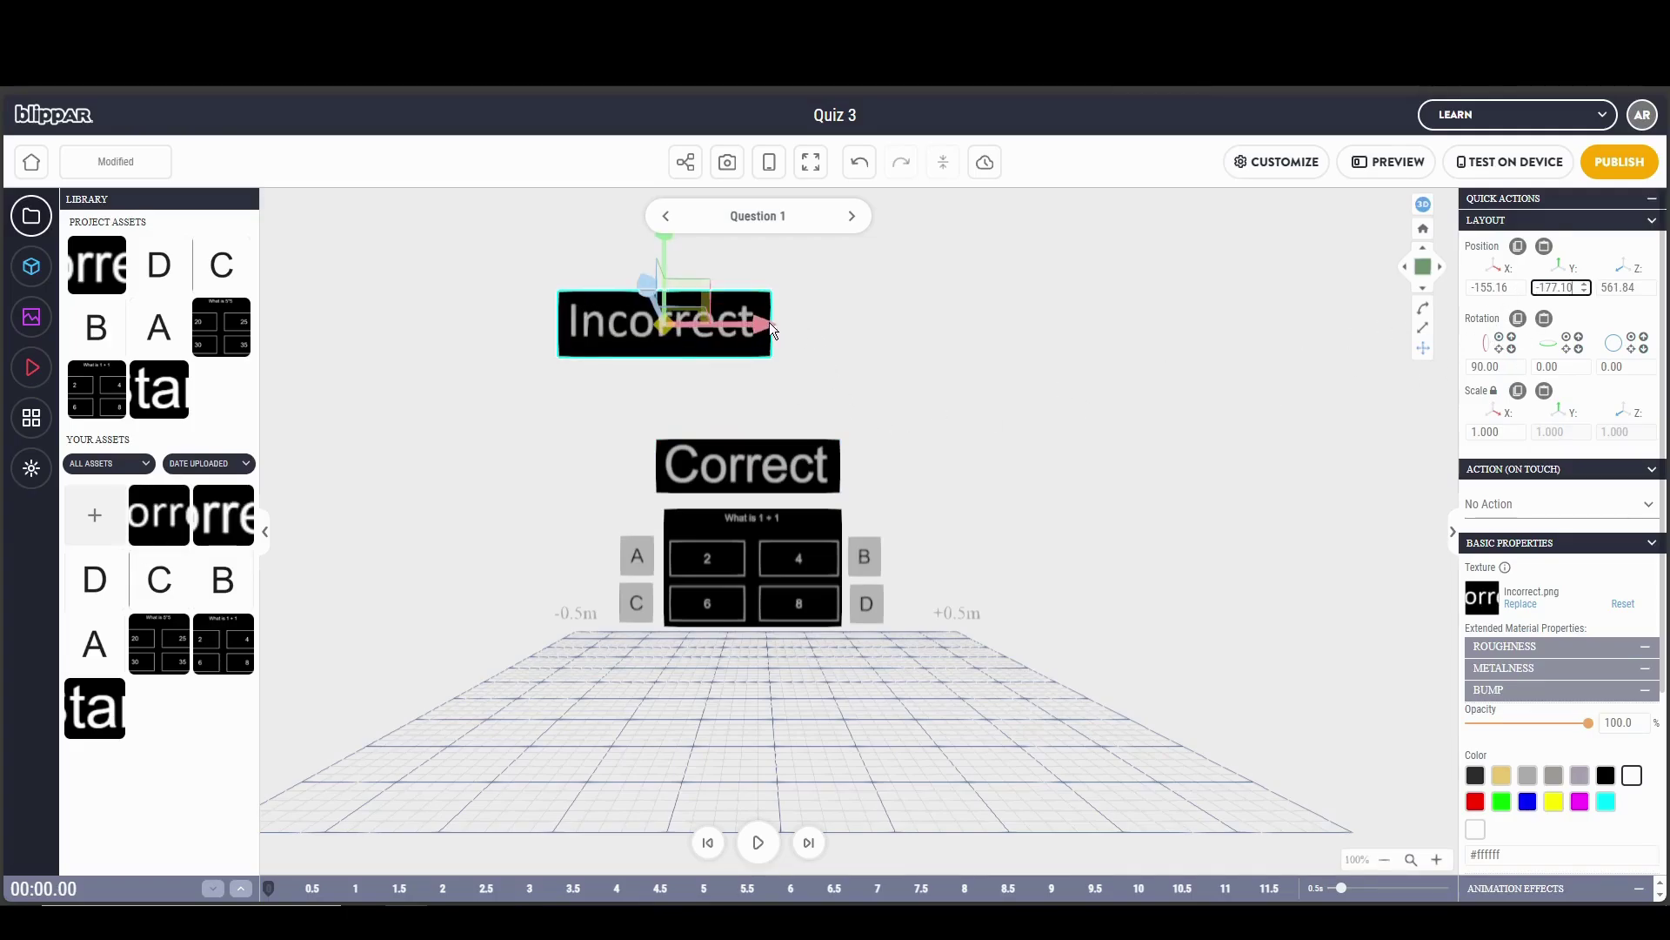
drag(769, 322, 849, 329)
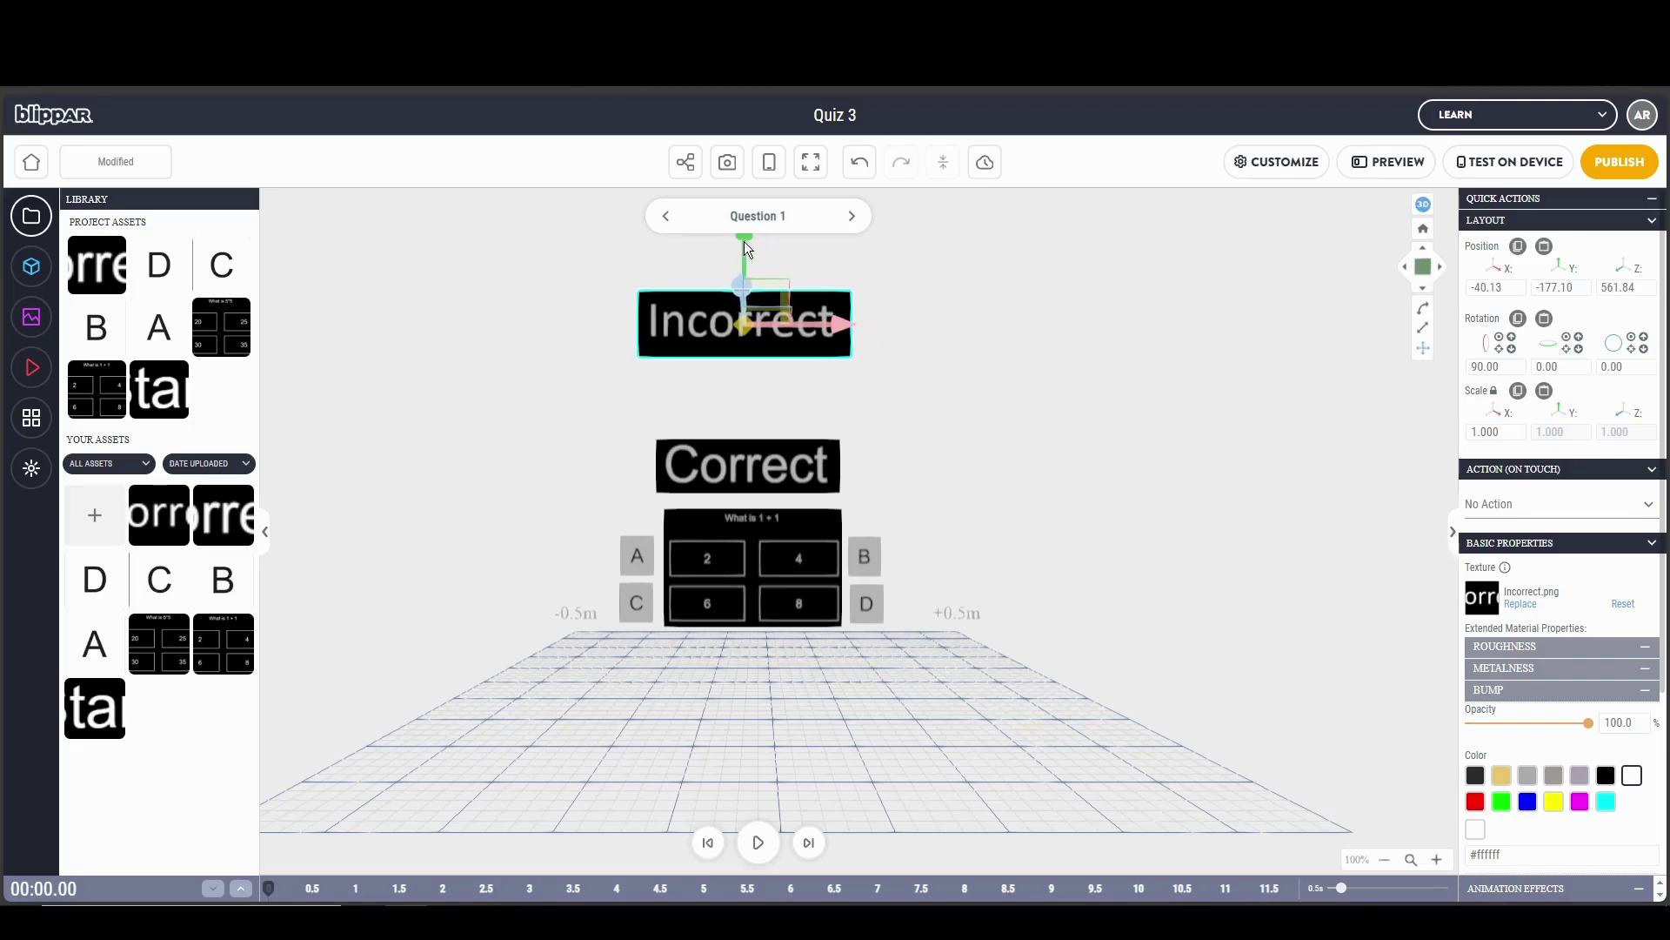
drag(744, 242, 760, 380)
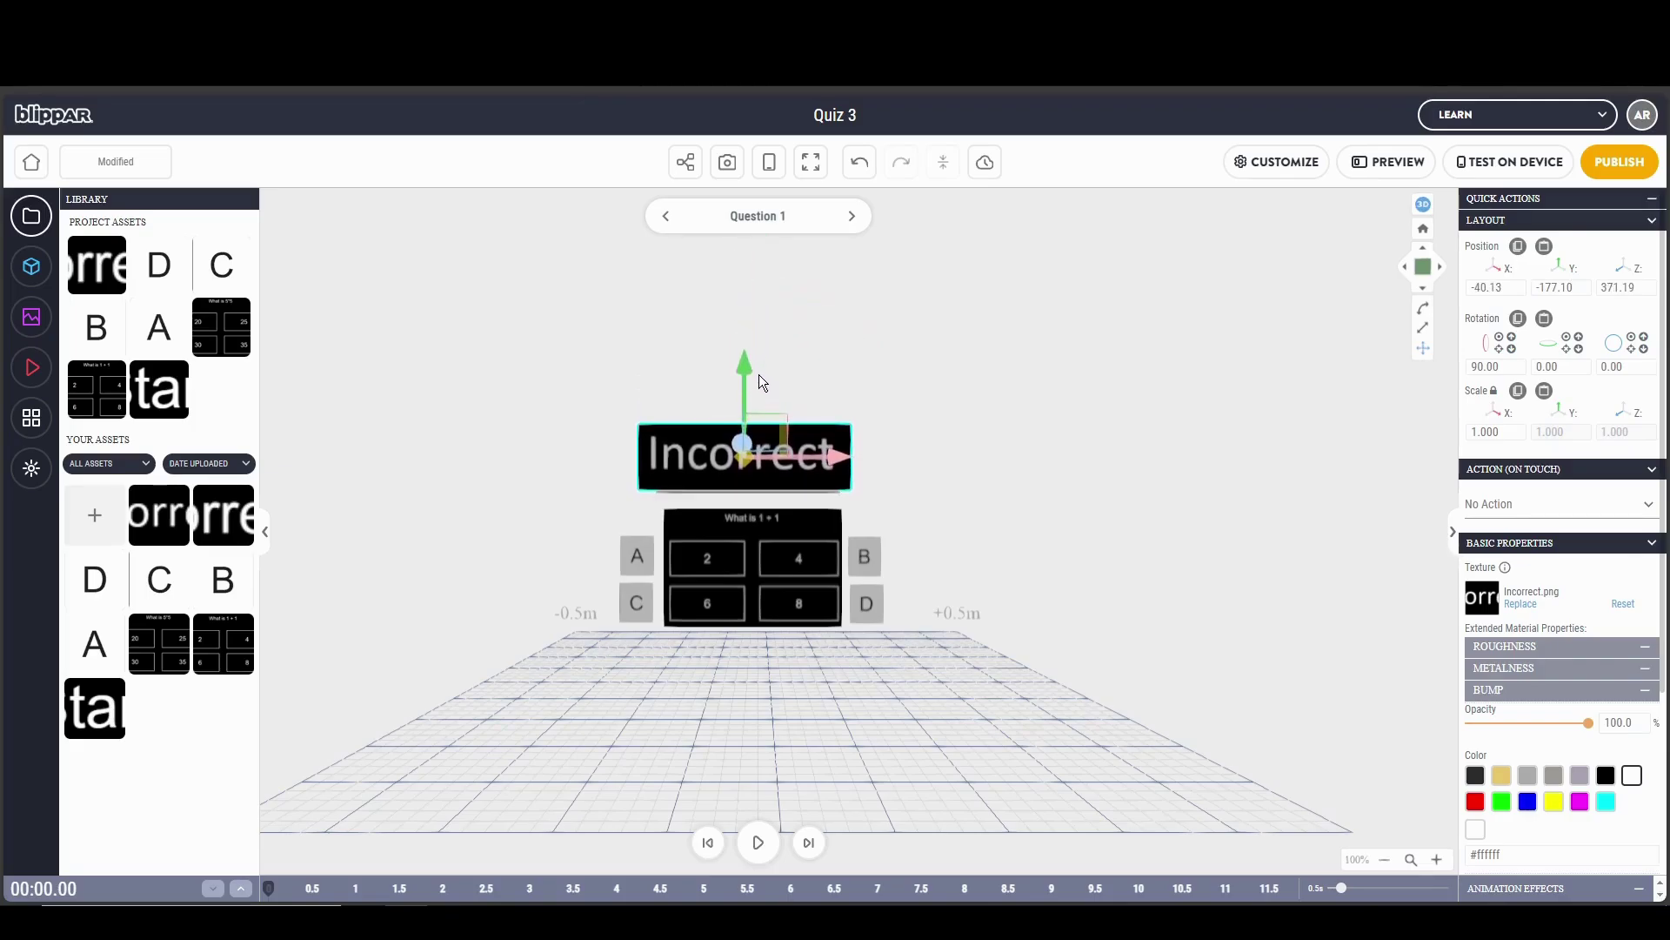
click(921, 350)
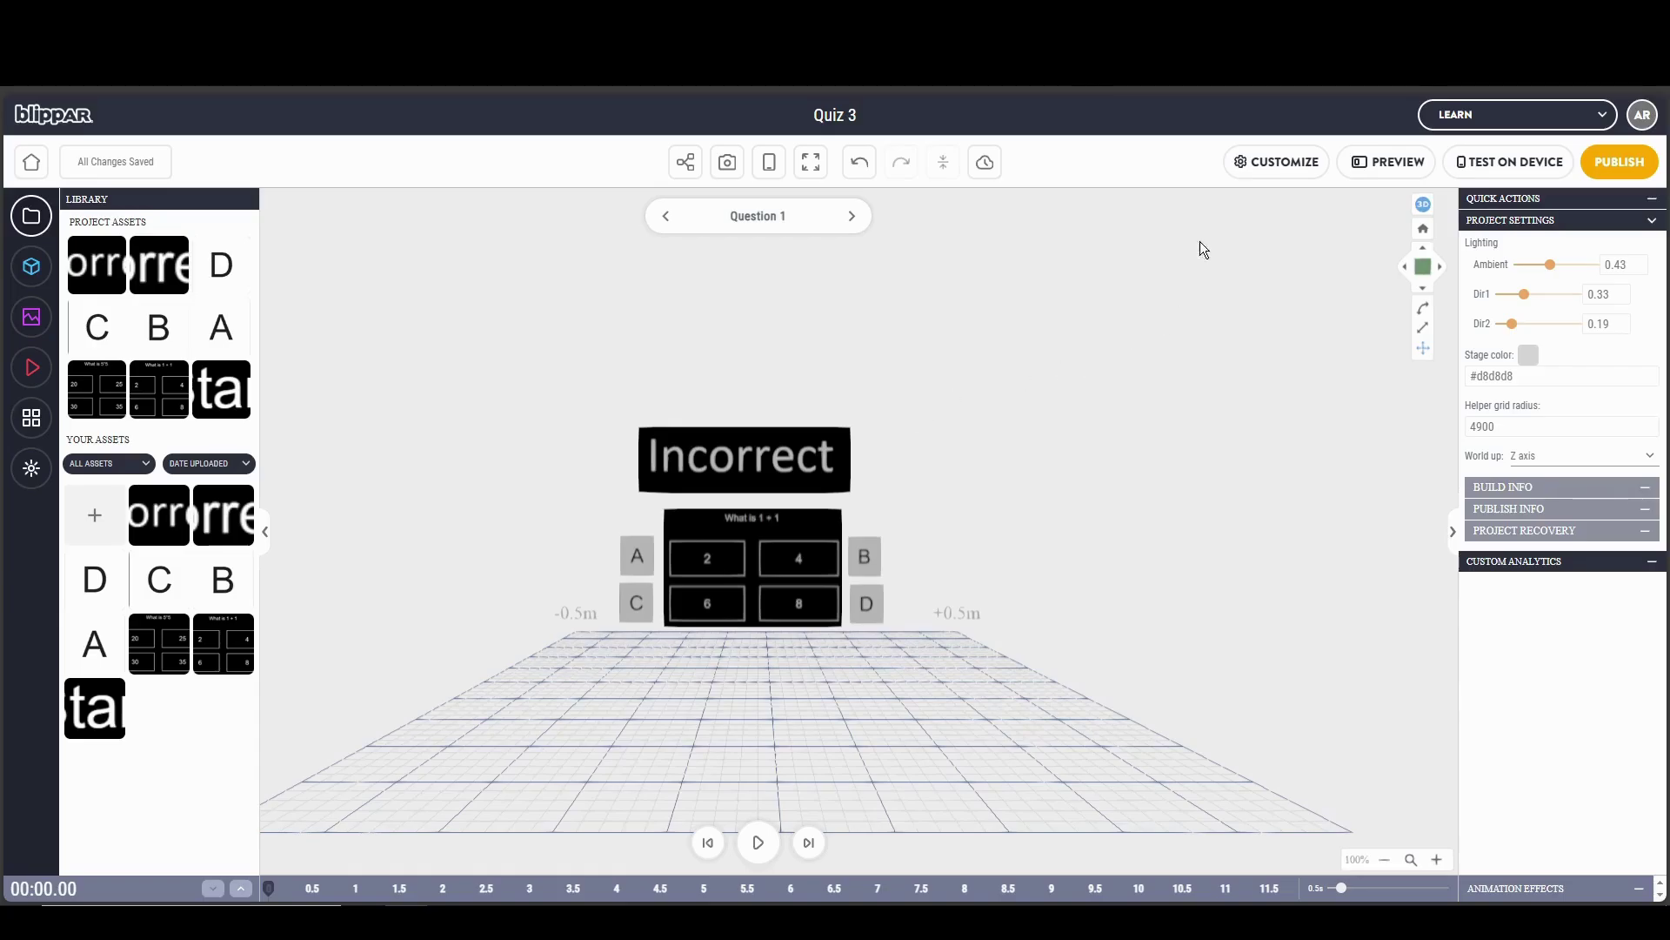
Preview the quiz, enter Question 1 through the Start panel, and examine the overlapping Correct and Incorrect images
click(1387, 162)
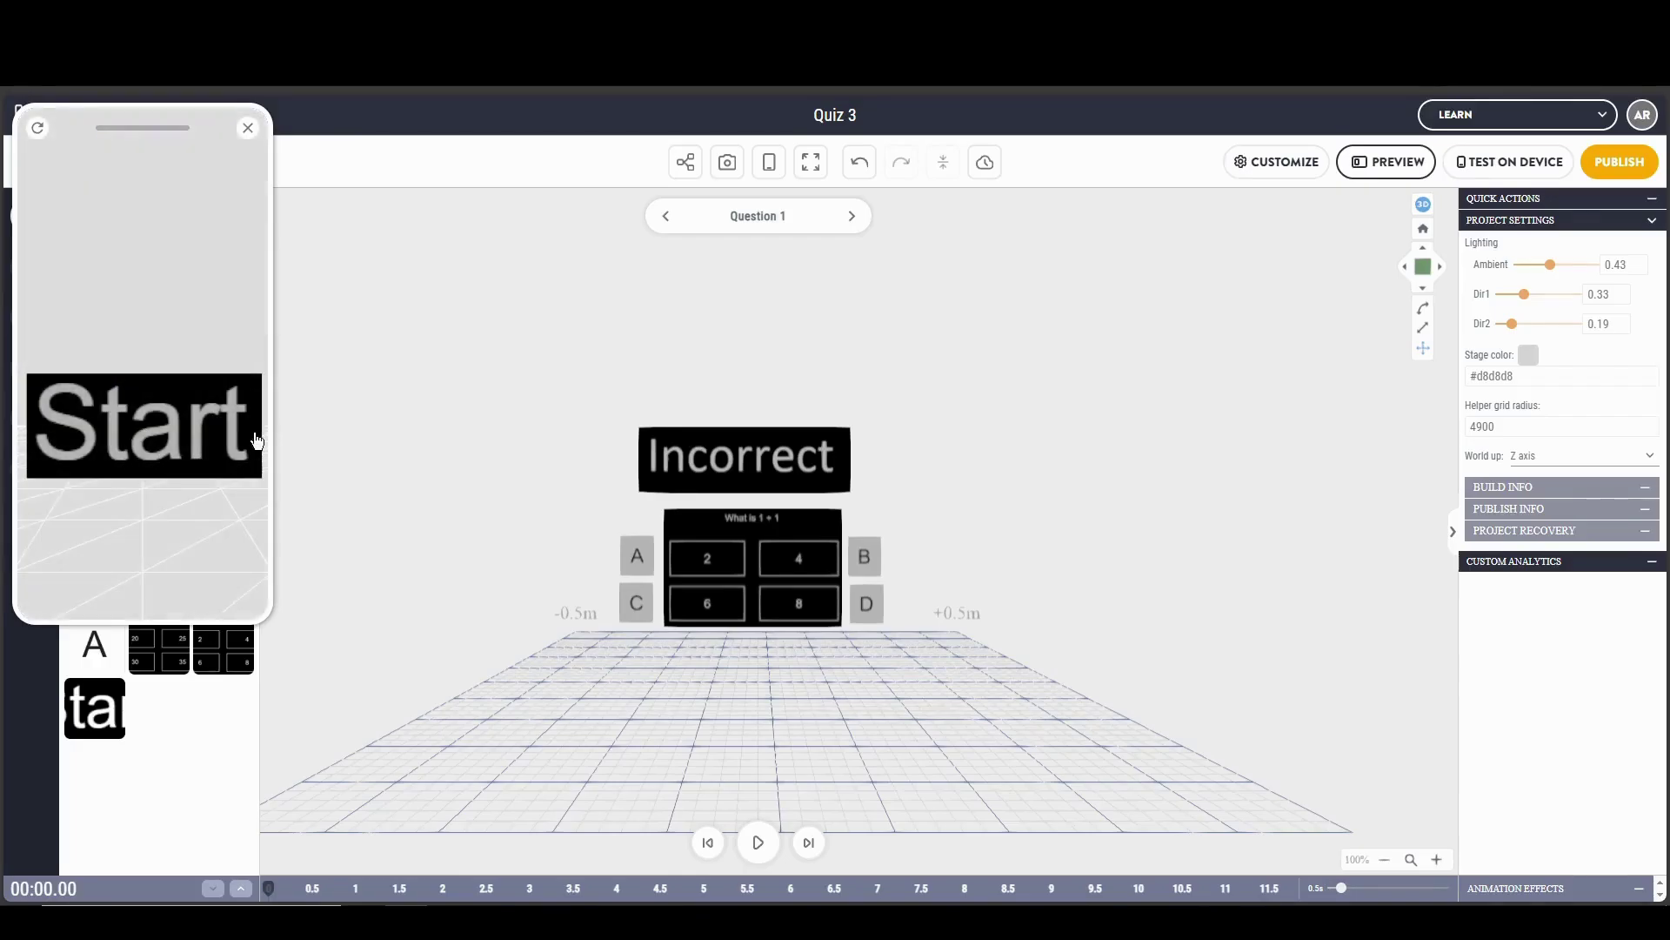
click(177, 400)
drag(81, 309, 29, 254)
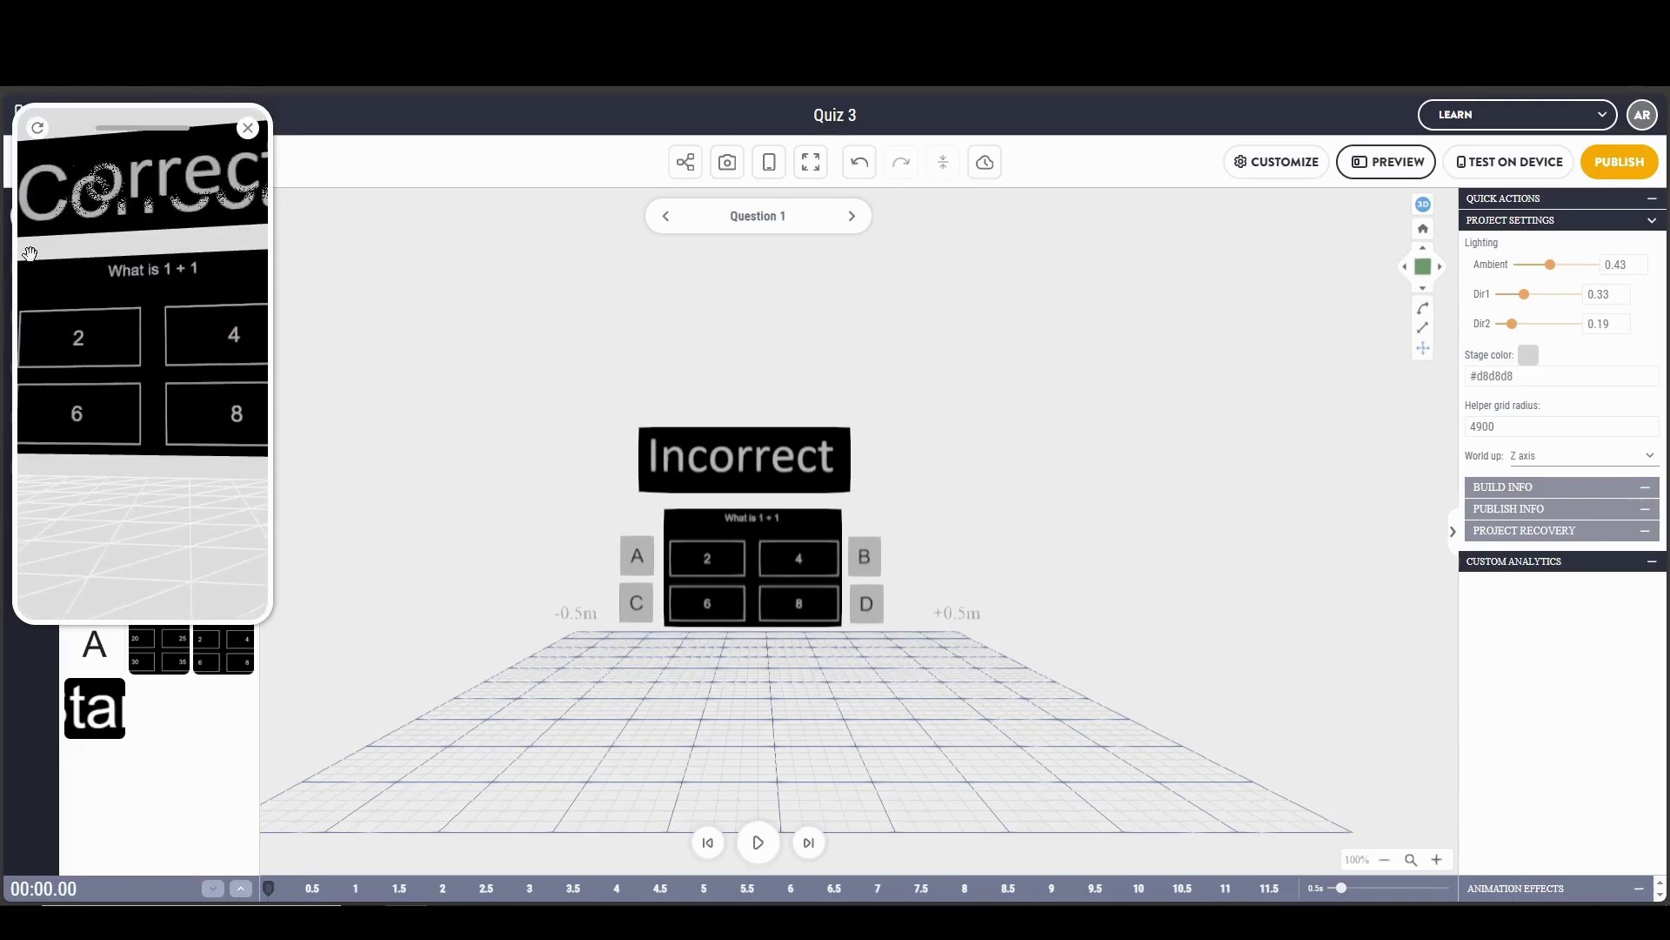
drag(138, 339, 172, 328)
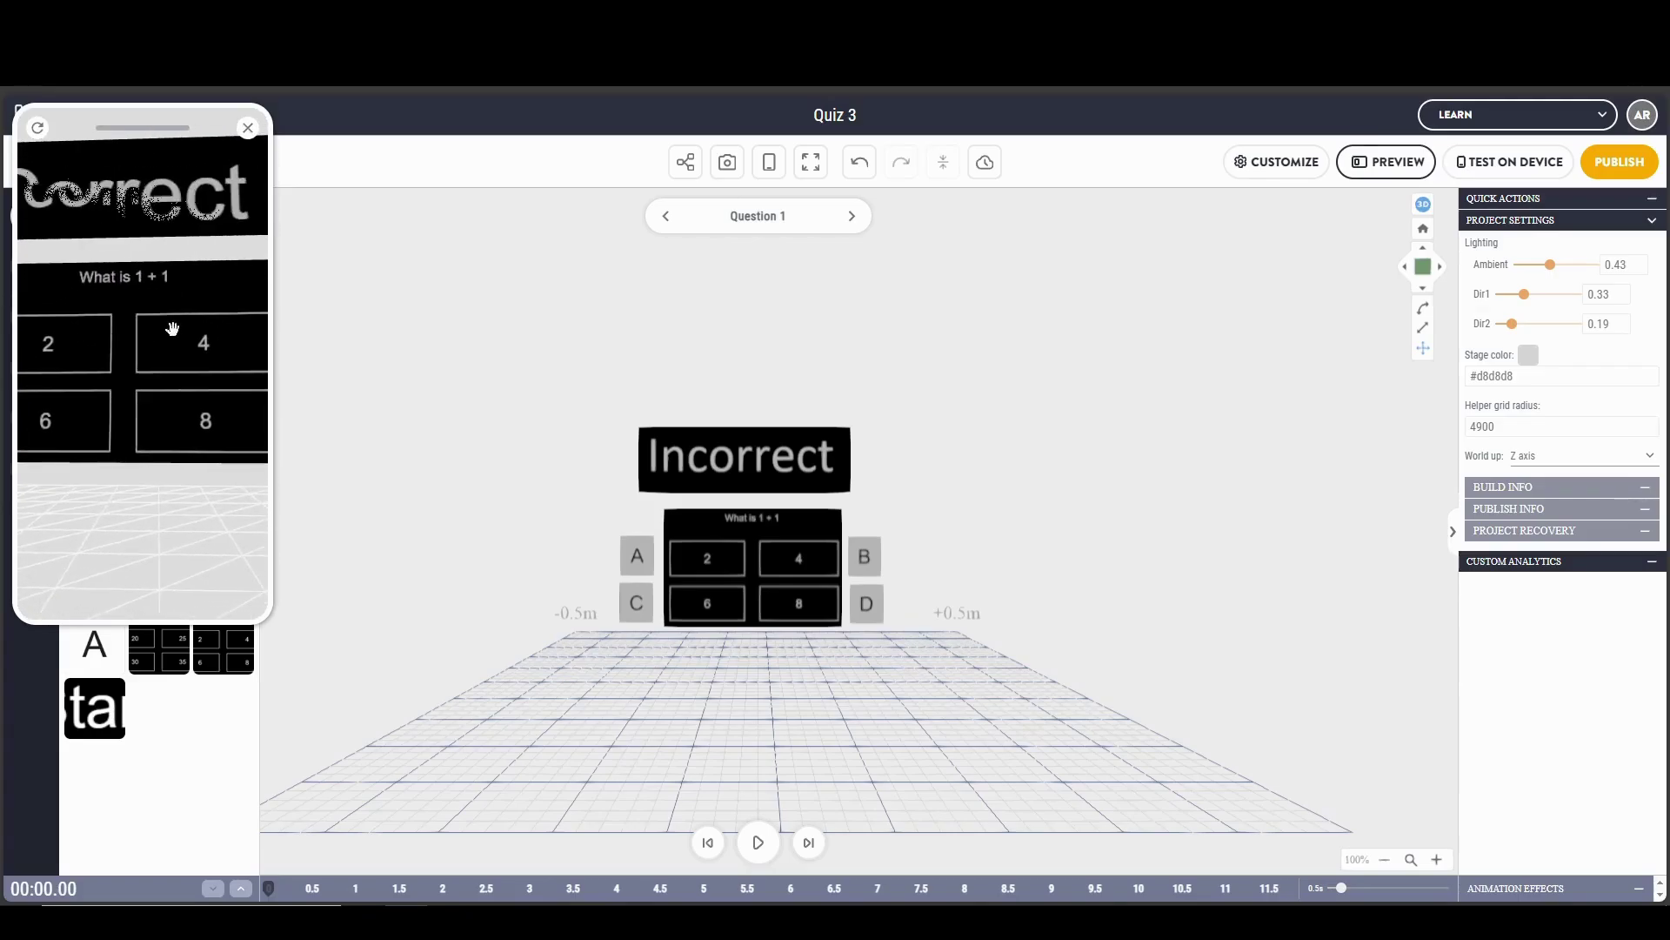
scroll(172, 328, down, 5)
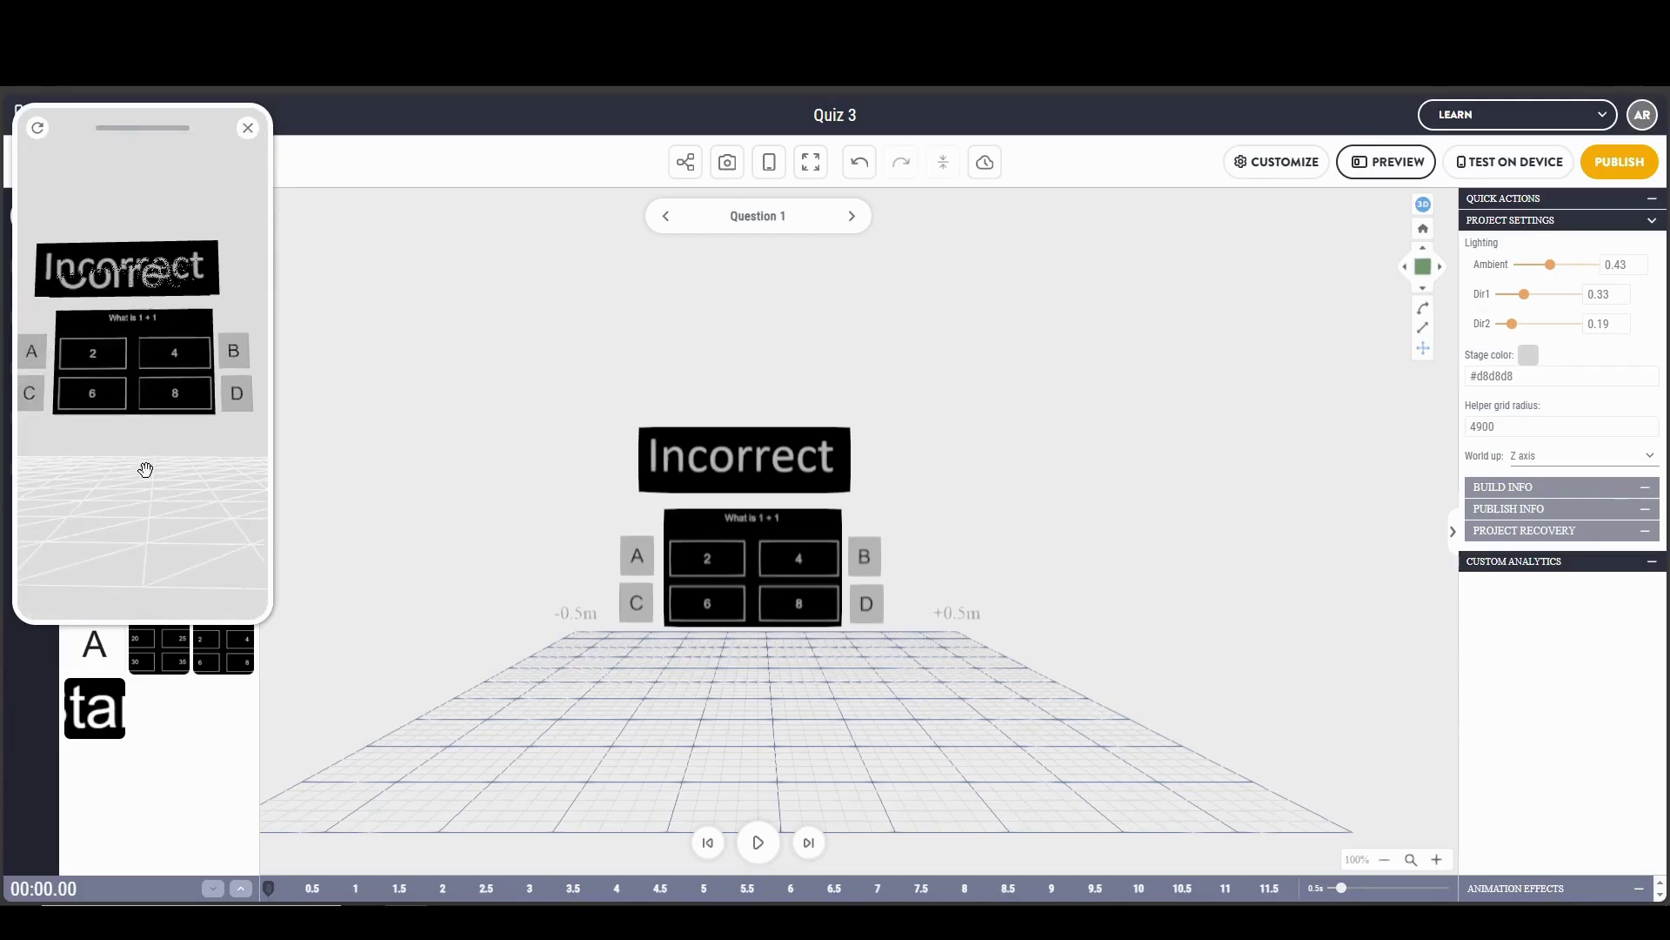
drag(57, 485, 93, 455)
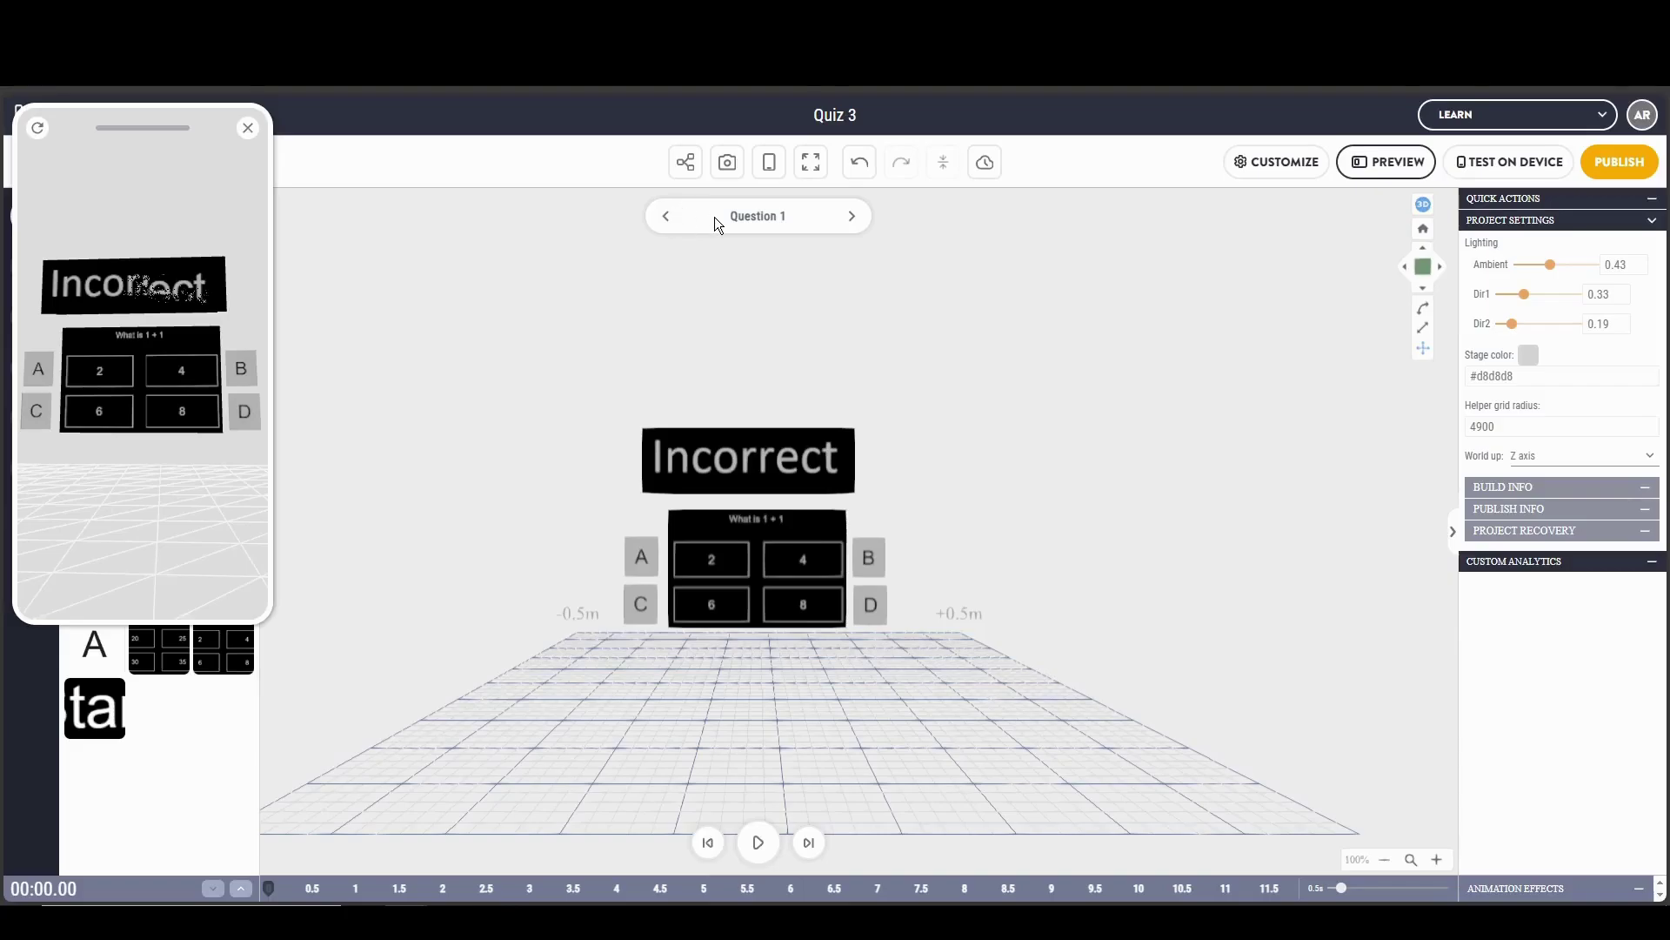
click(683, 165)
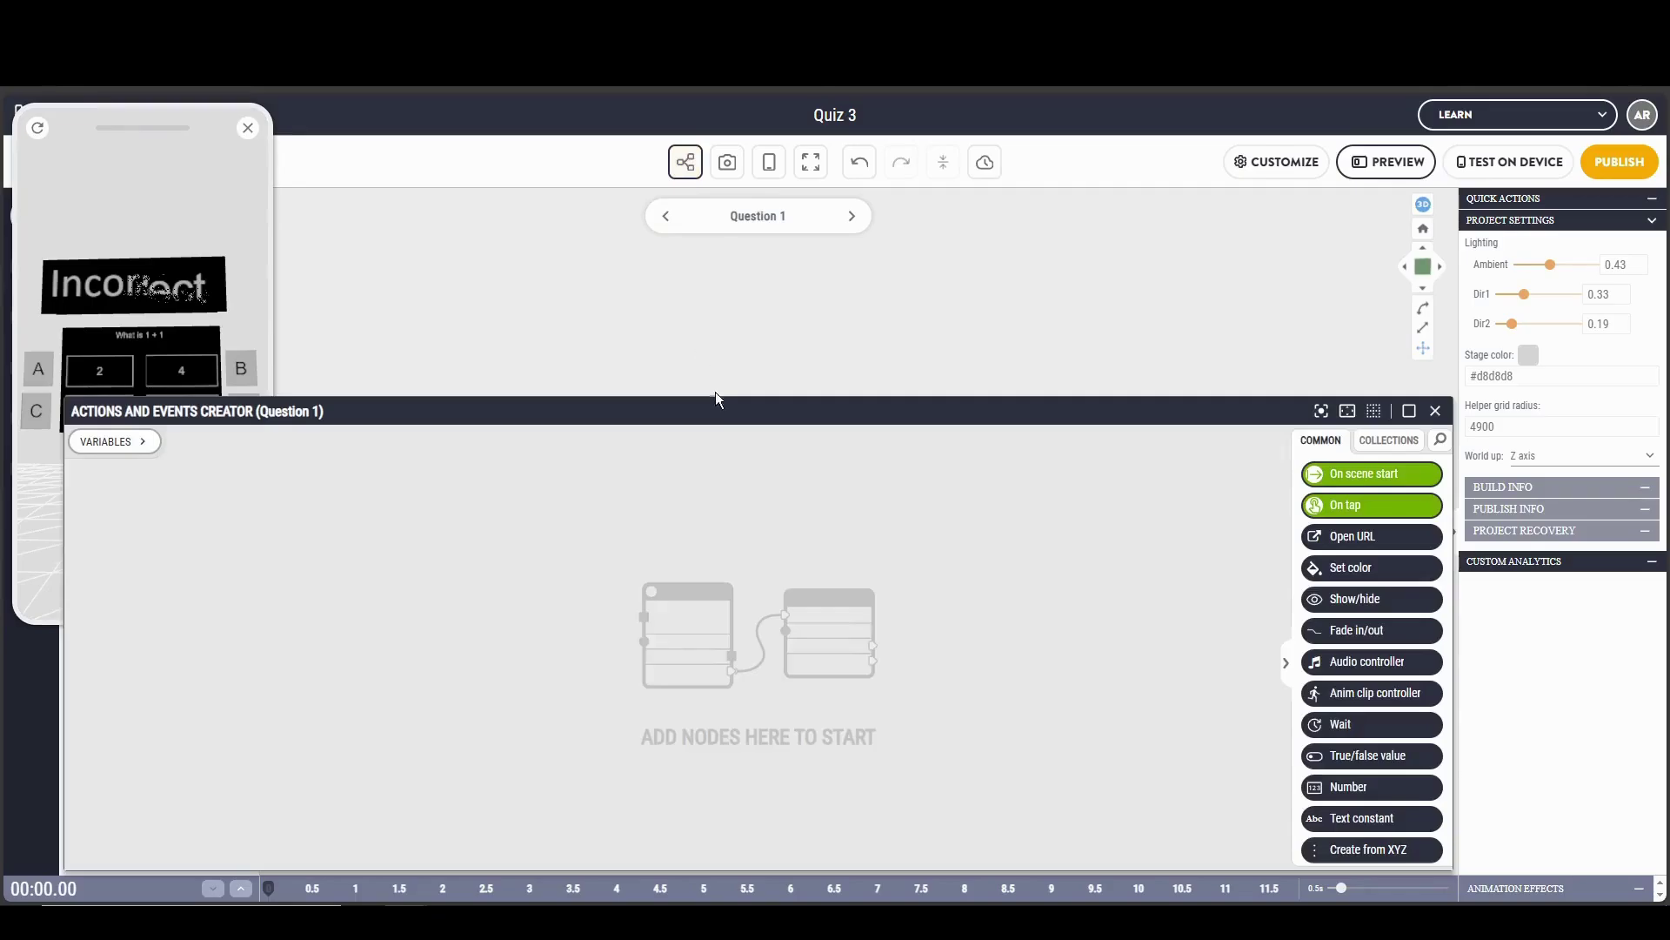
click(1435, 411)
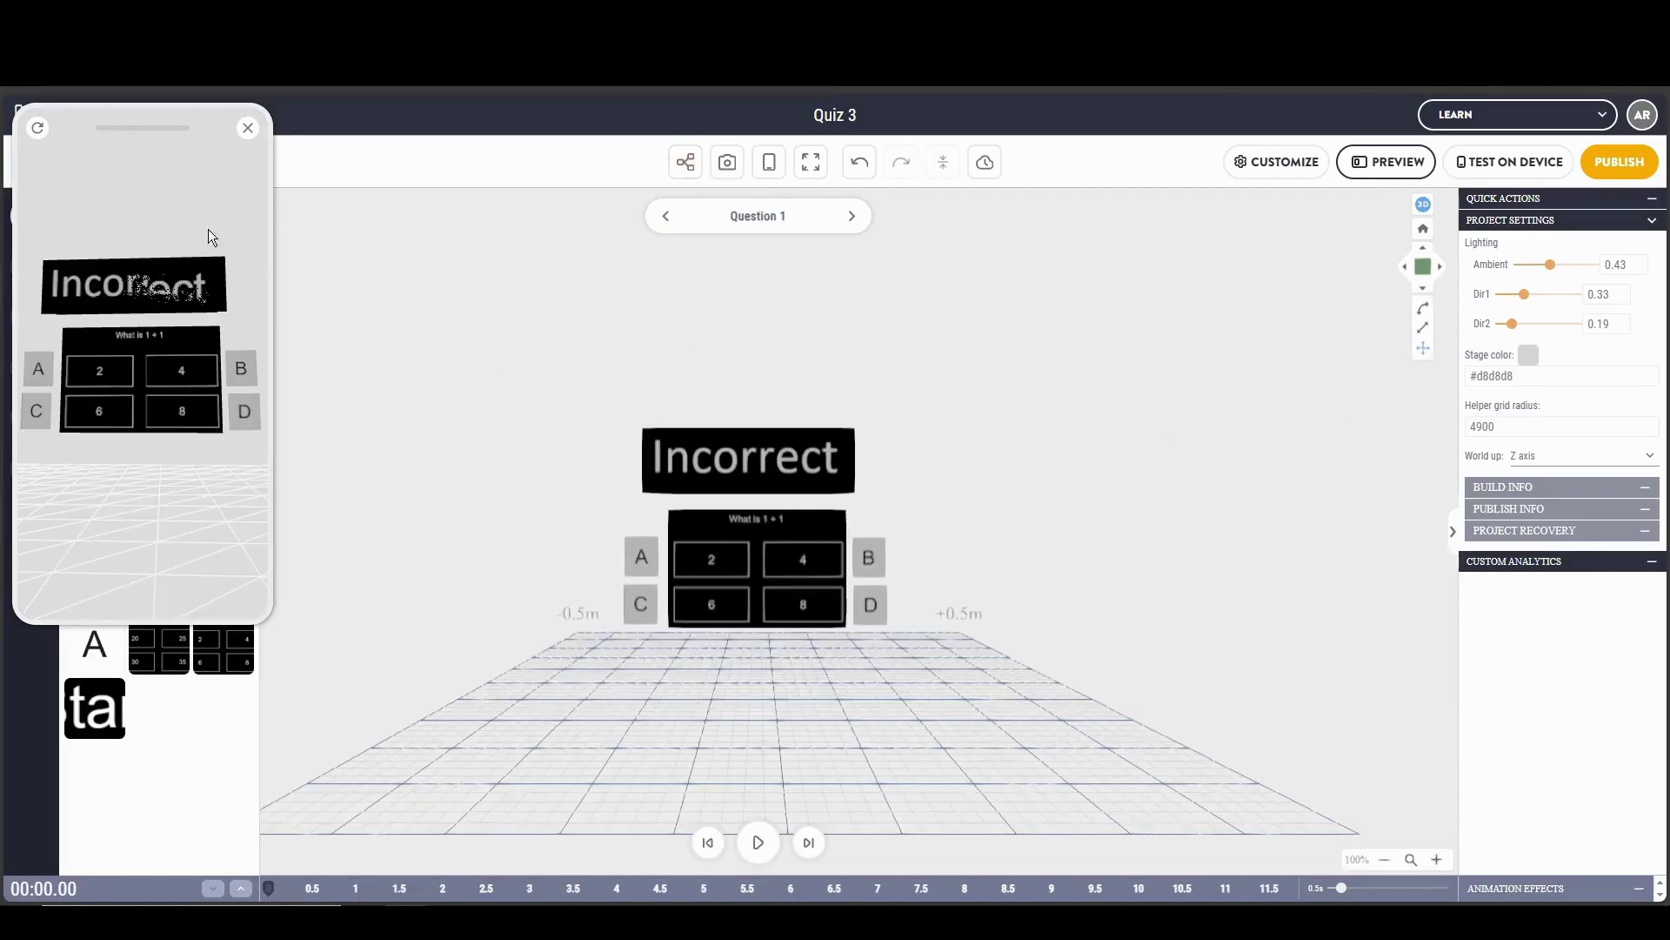
click(247, 131)
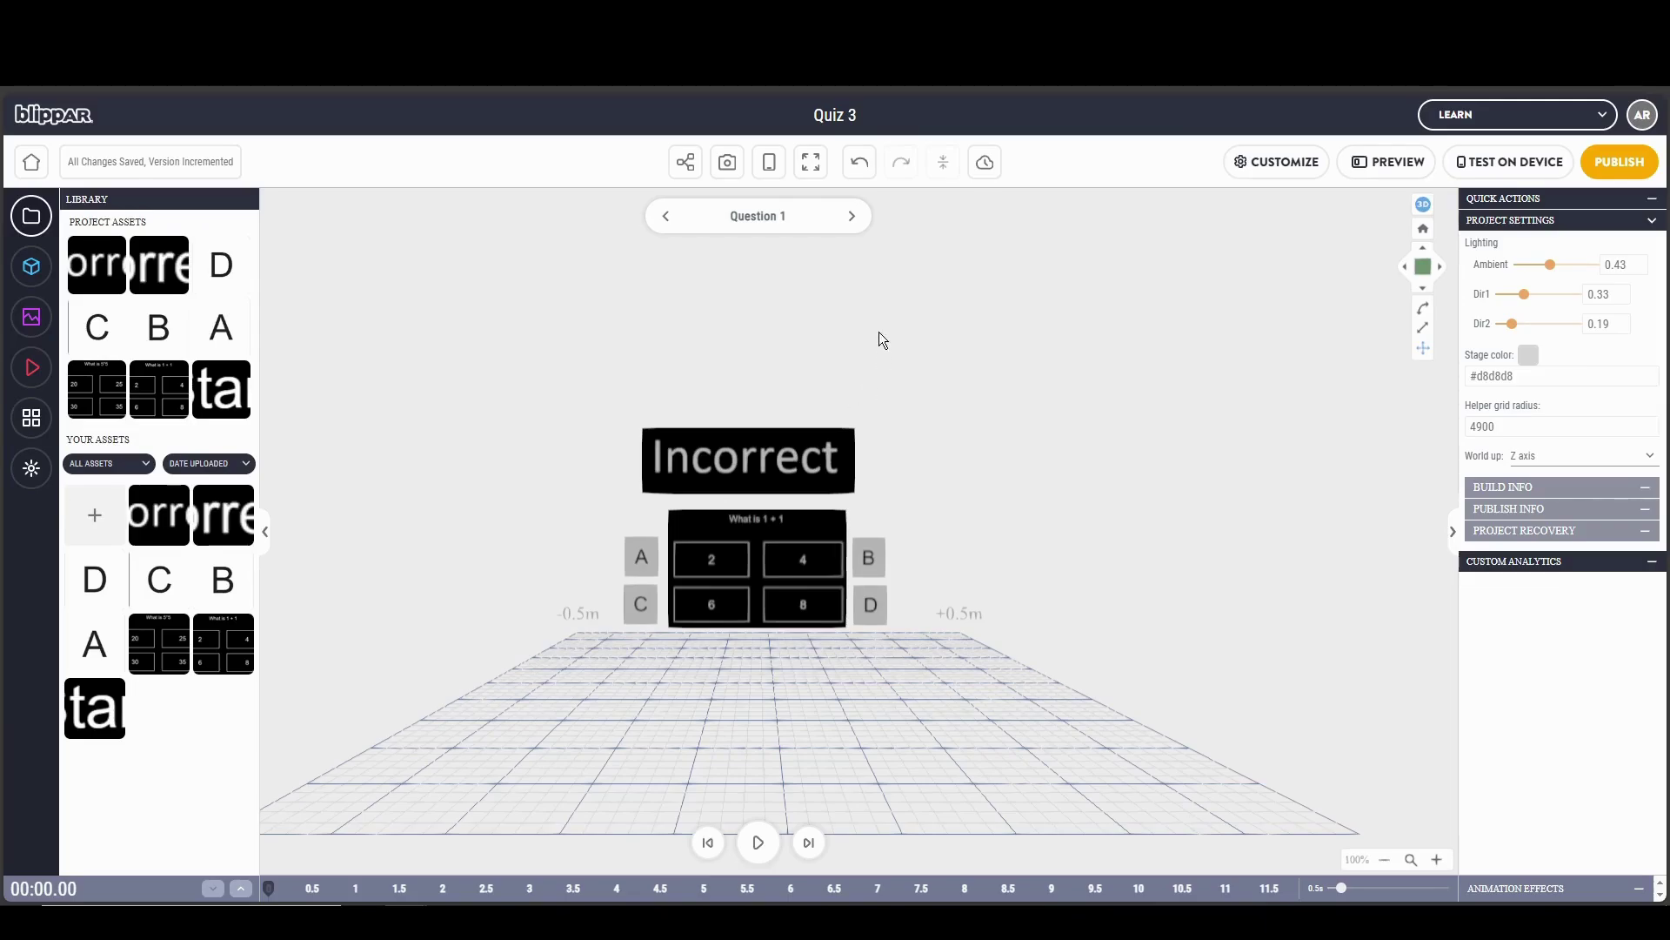
Open the Actions and Events Creator for Question 1 and add an On scene start node
click(753, 458)
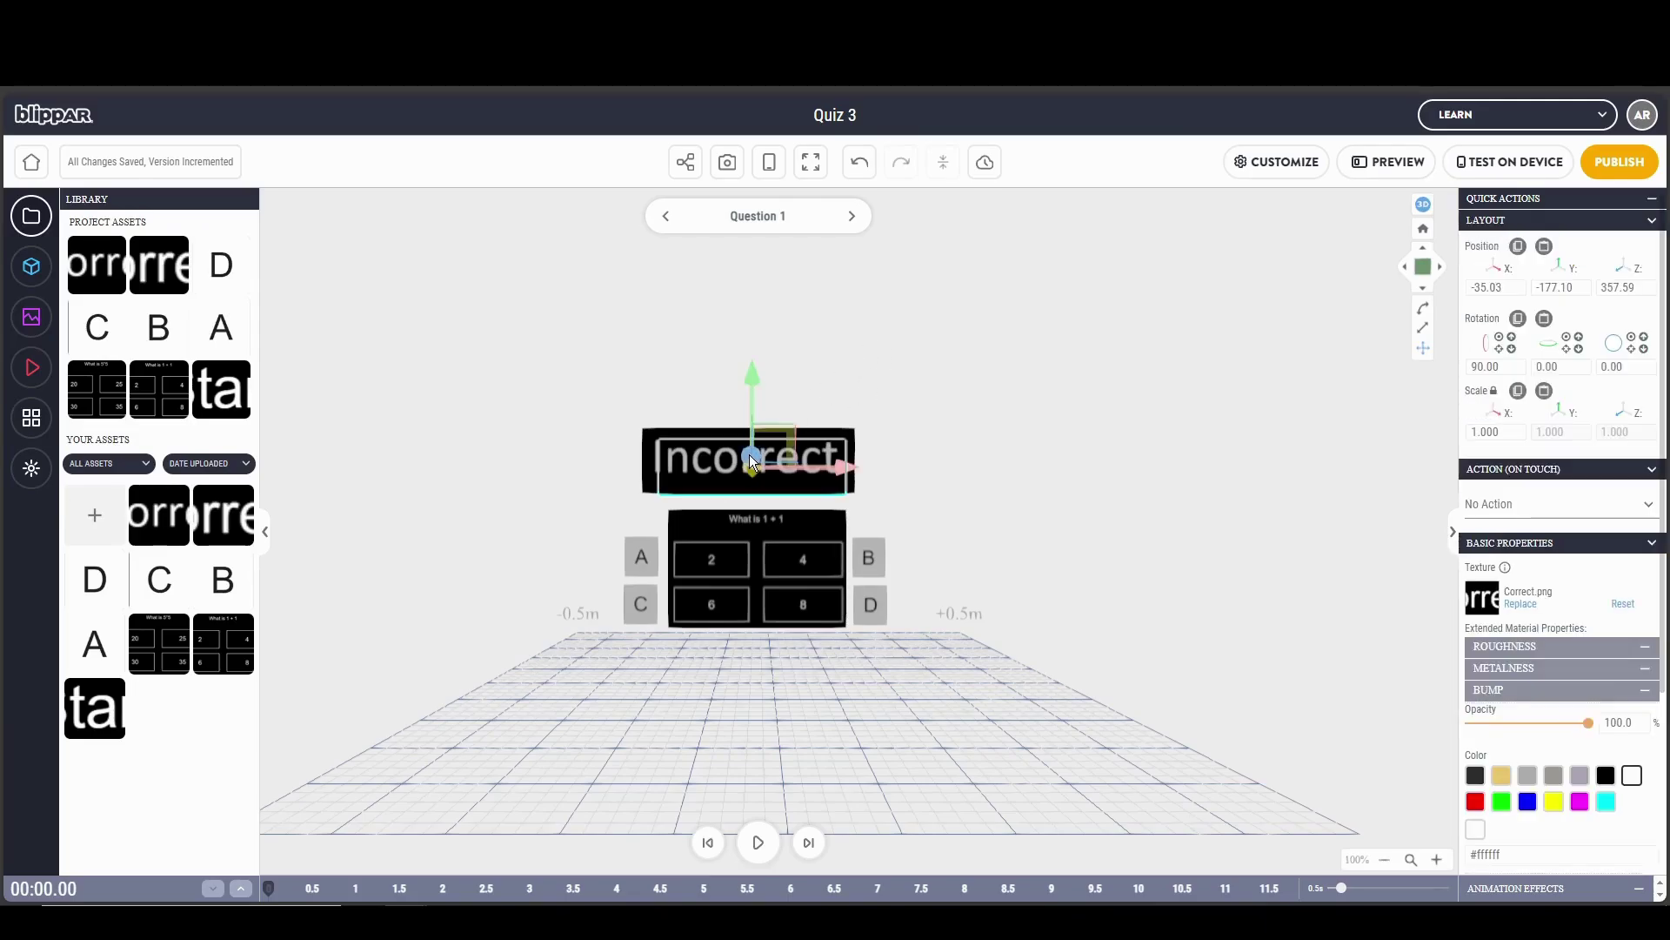
click(850, 437)
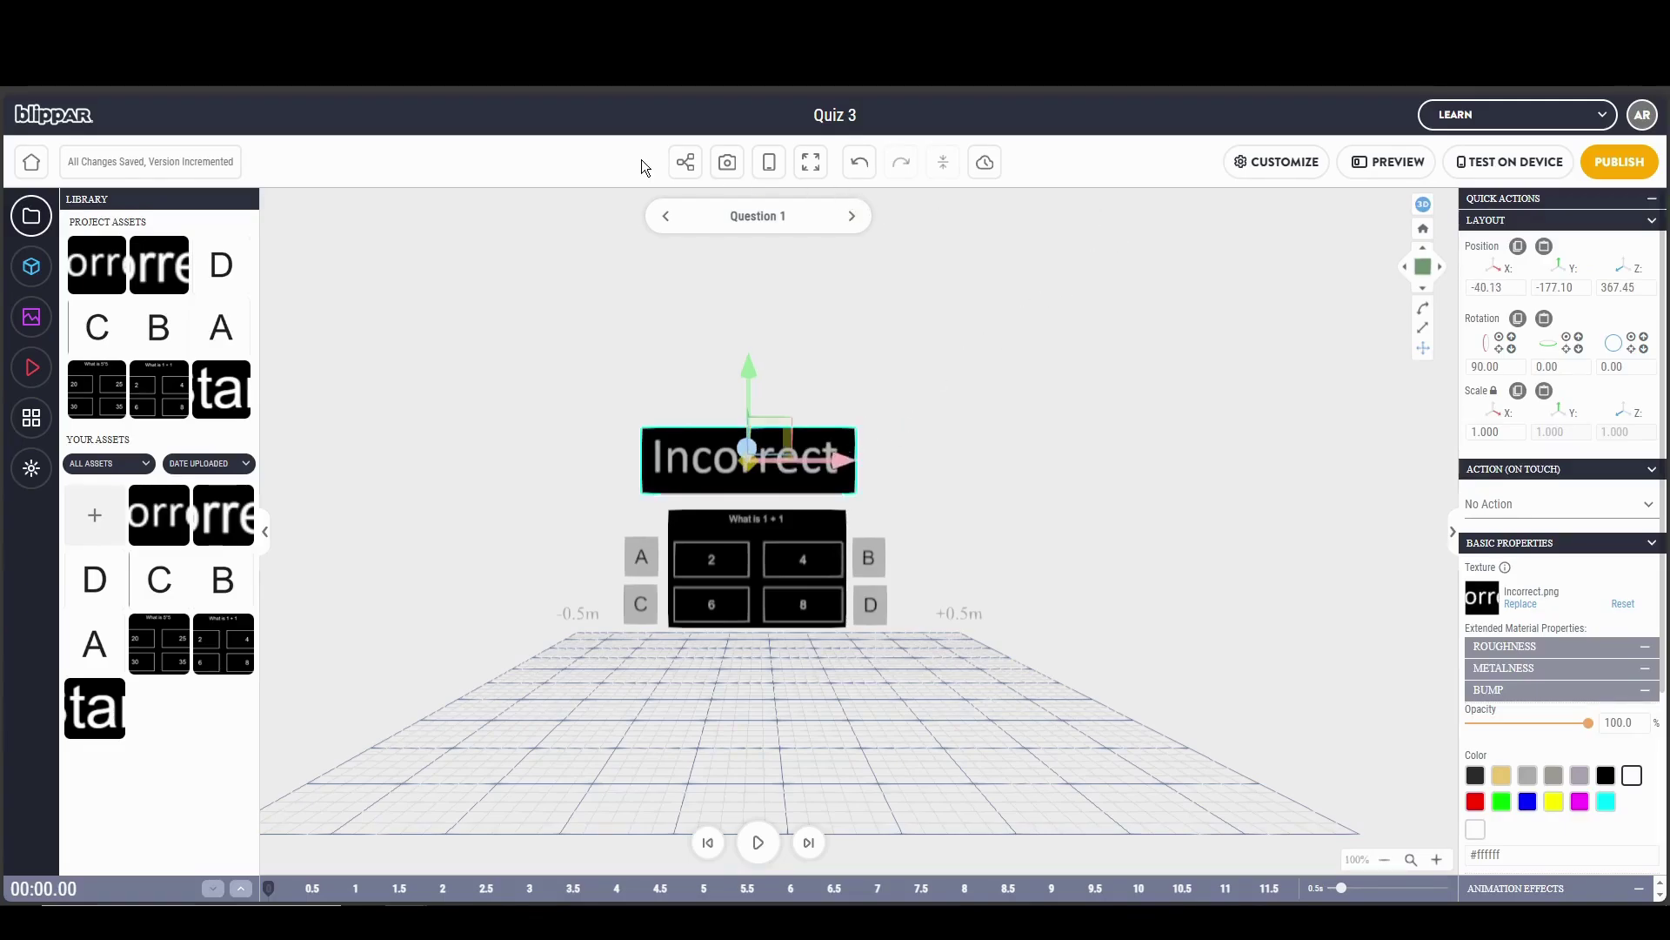
click(695, 174)
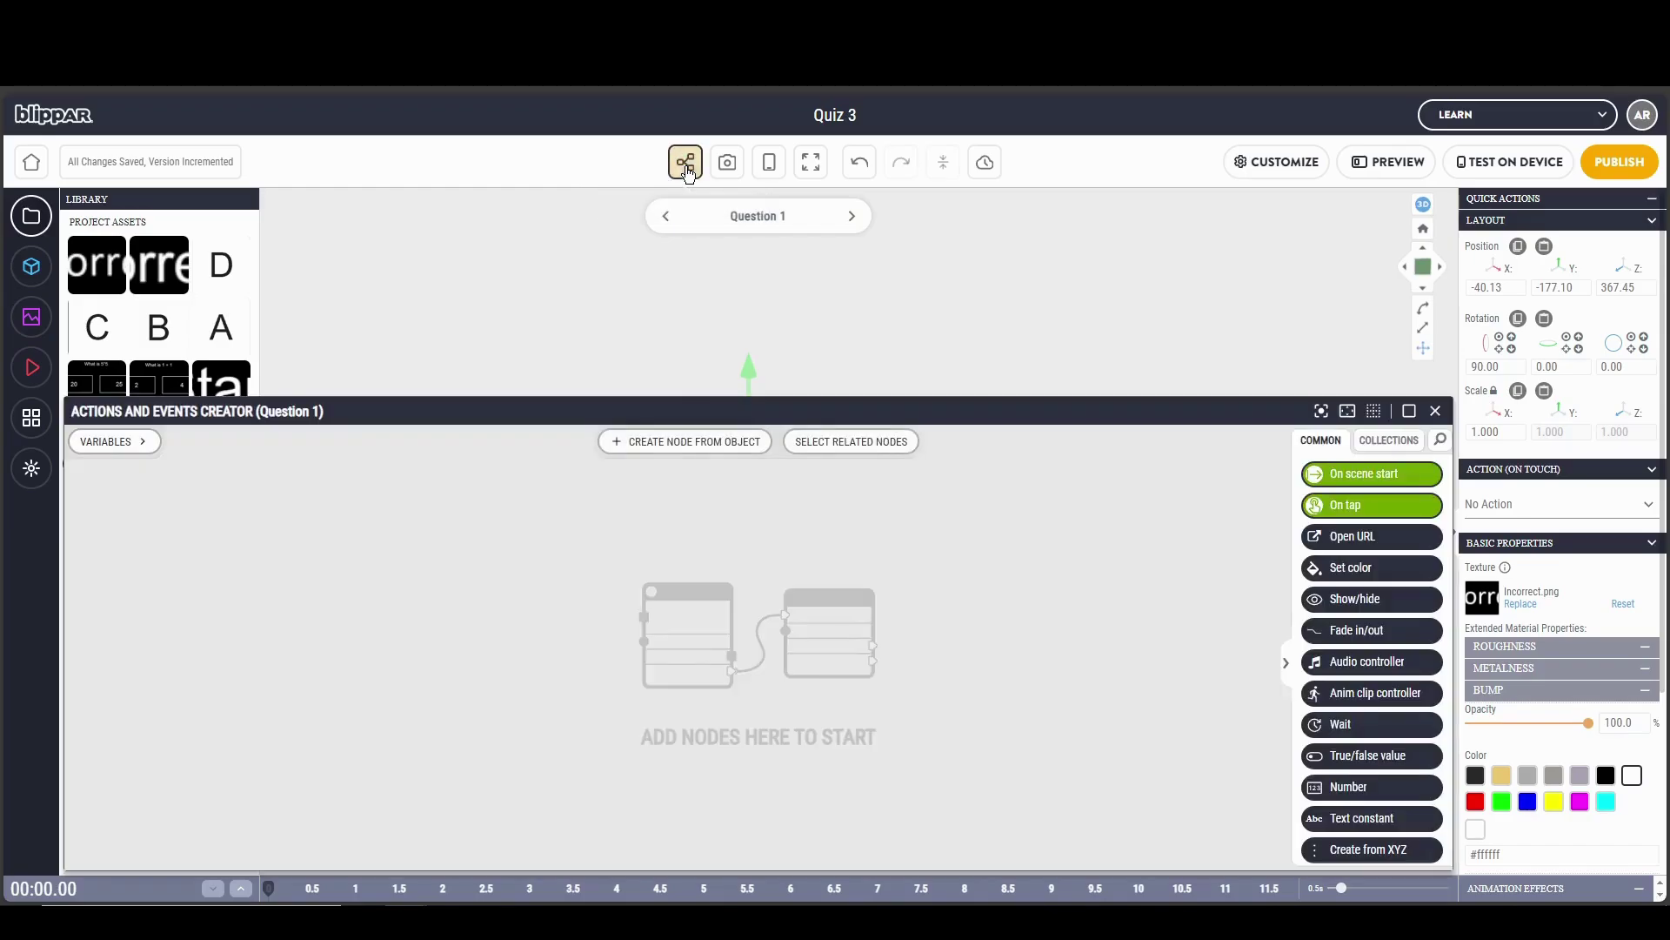
click(1349, 485)
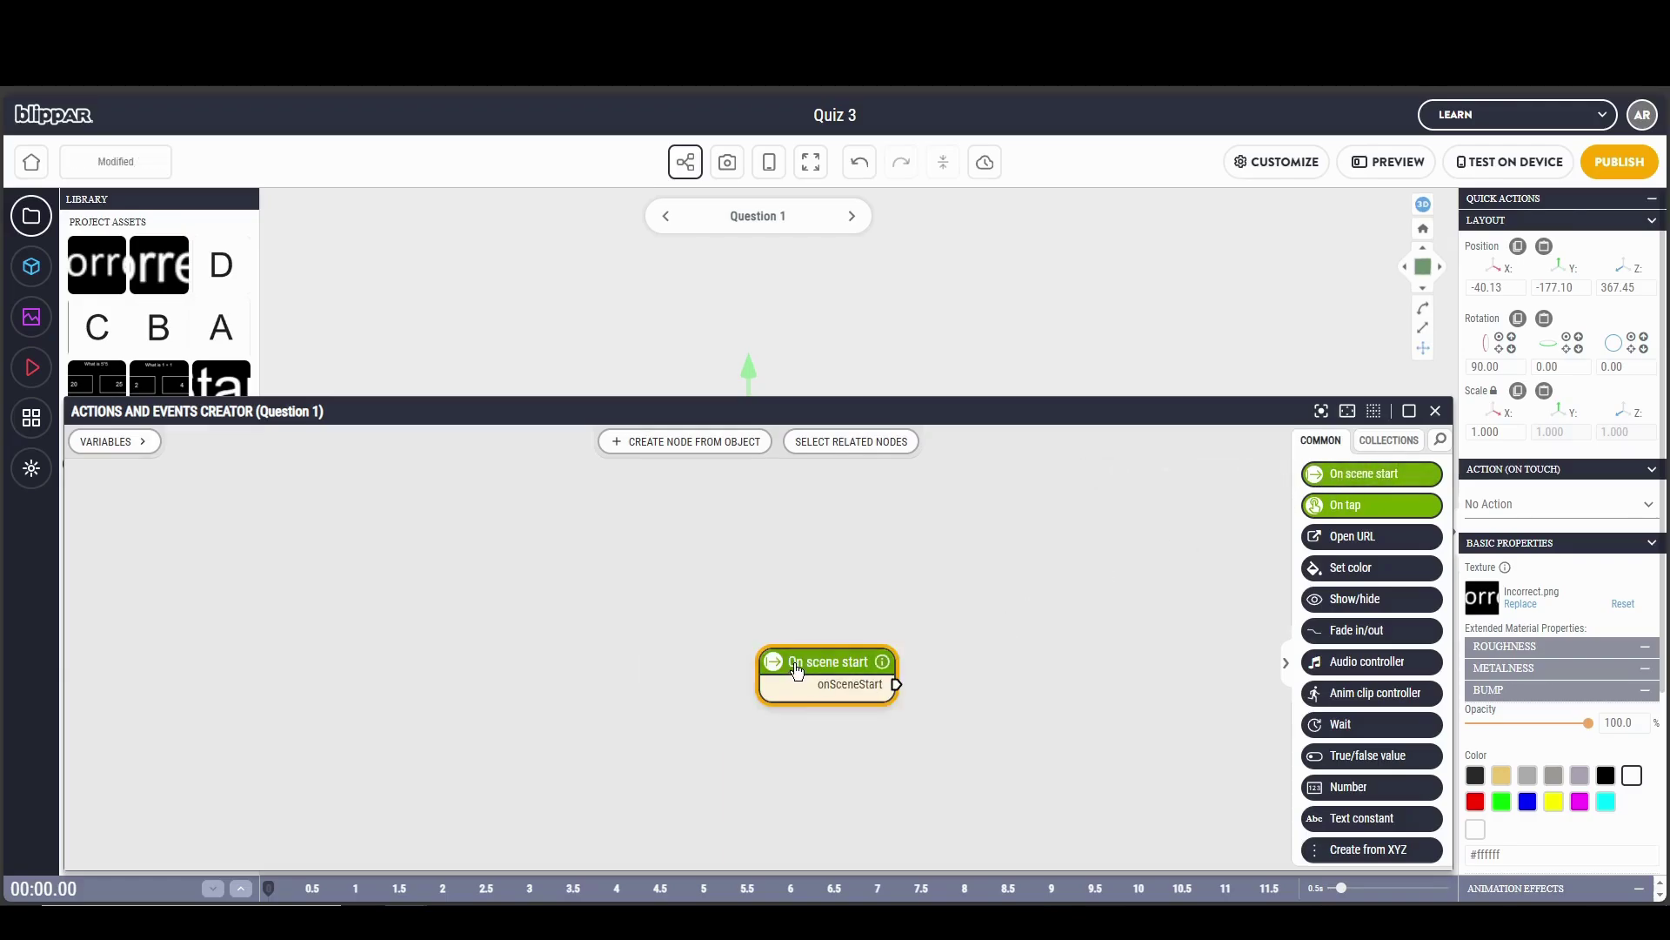
drag(797, 668, 562, 613)
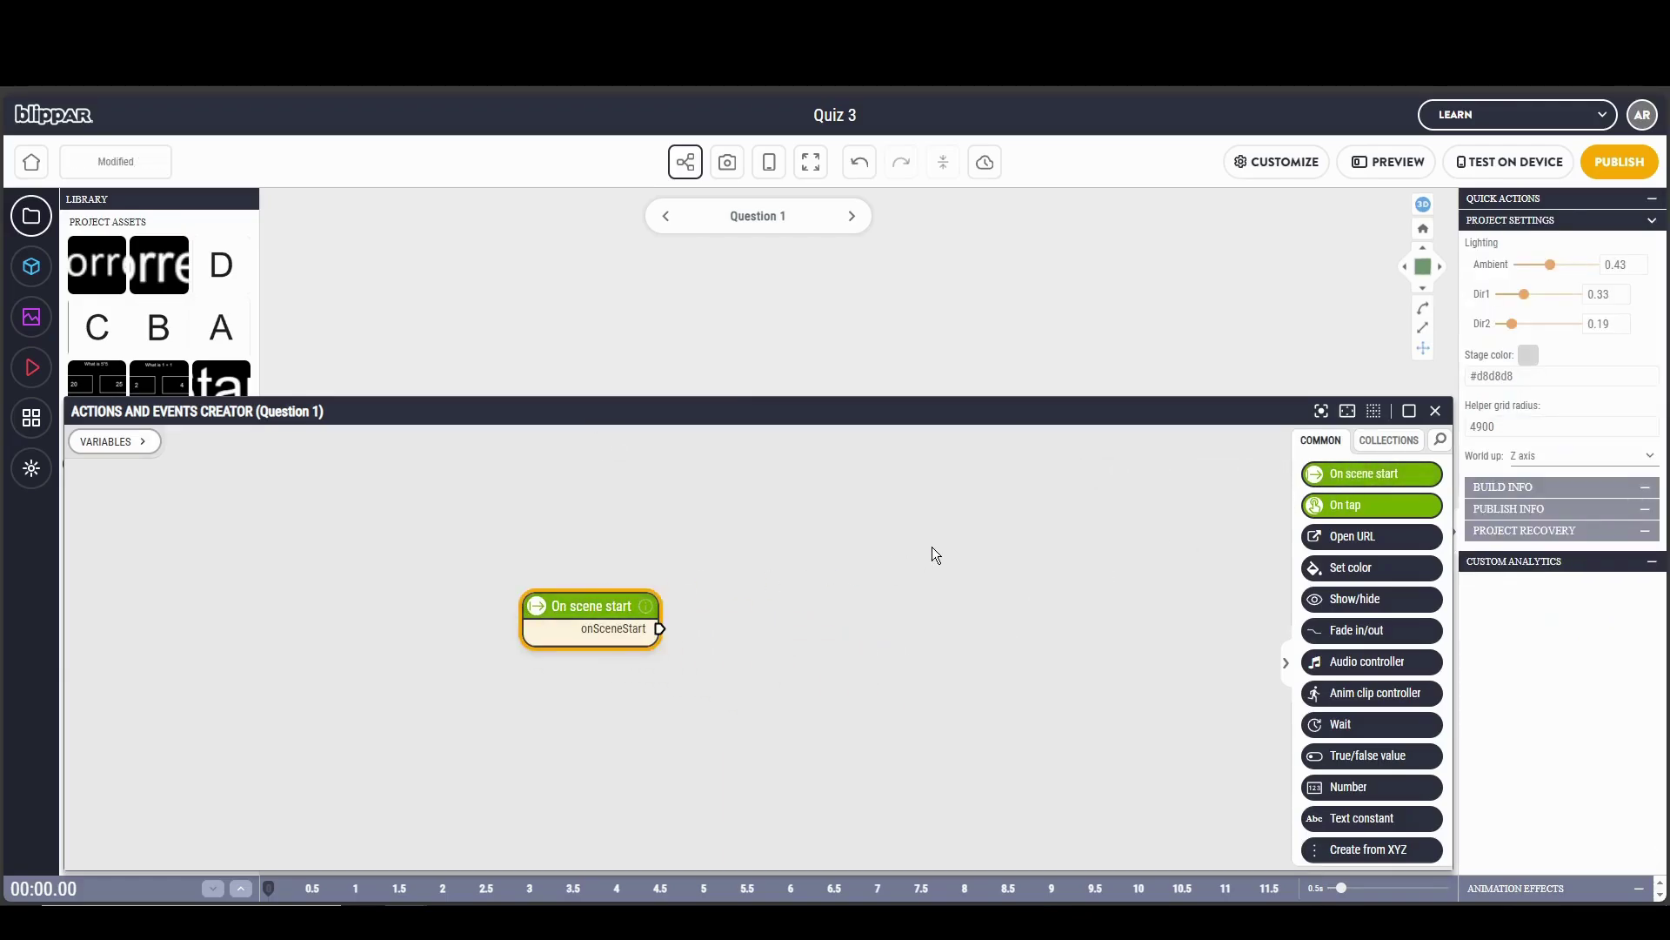
Add a Show/hide node for Correct.png beside the On scene start node and connect onSceneStart to its hide input
click(1362, 599)
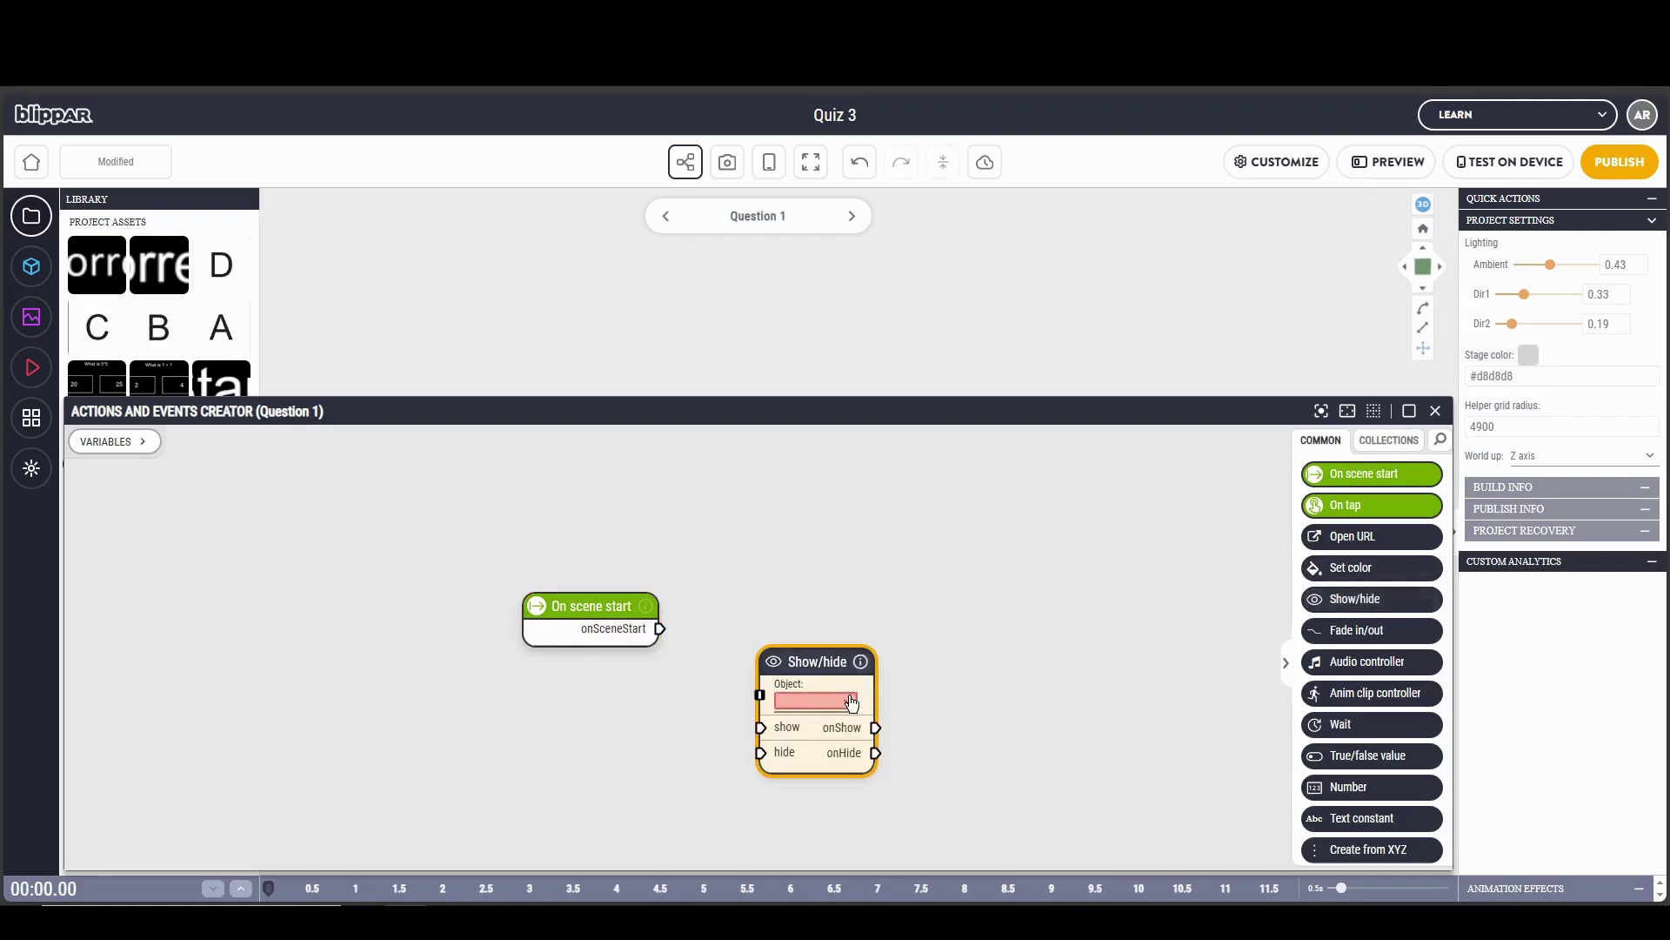
click(852, 703)
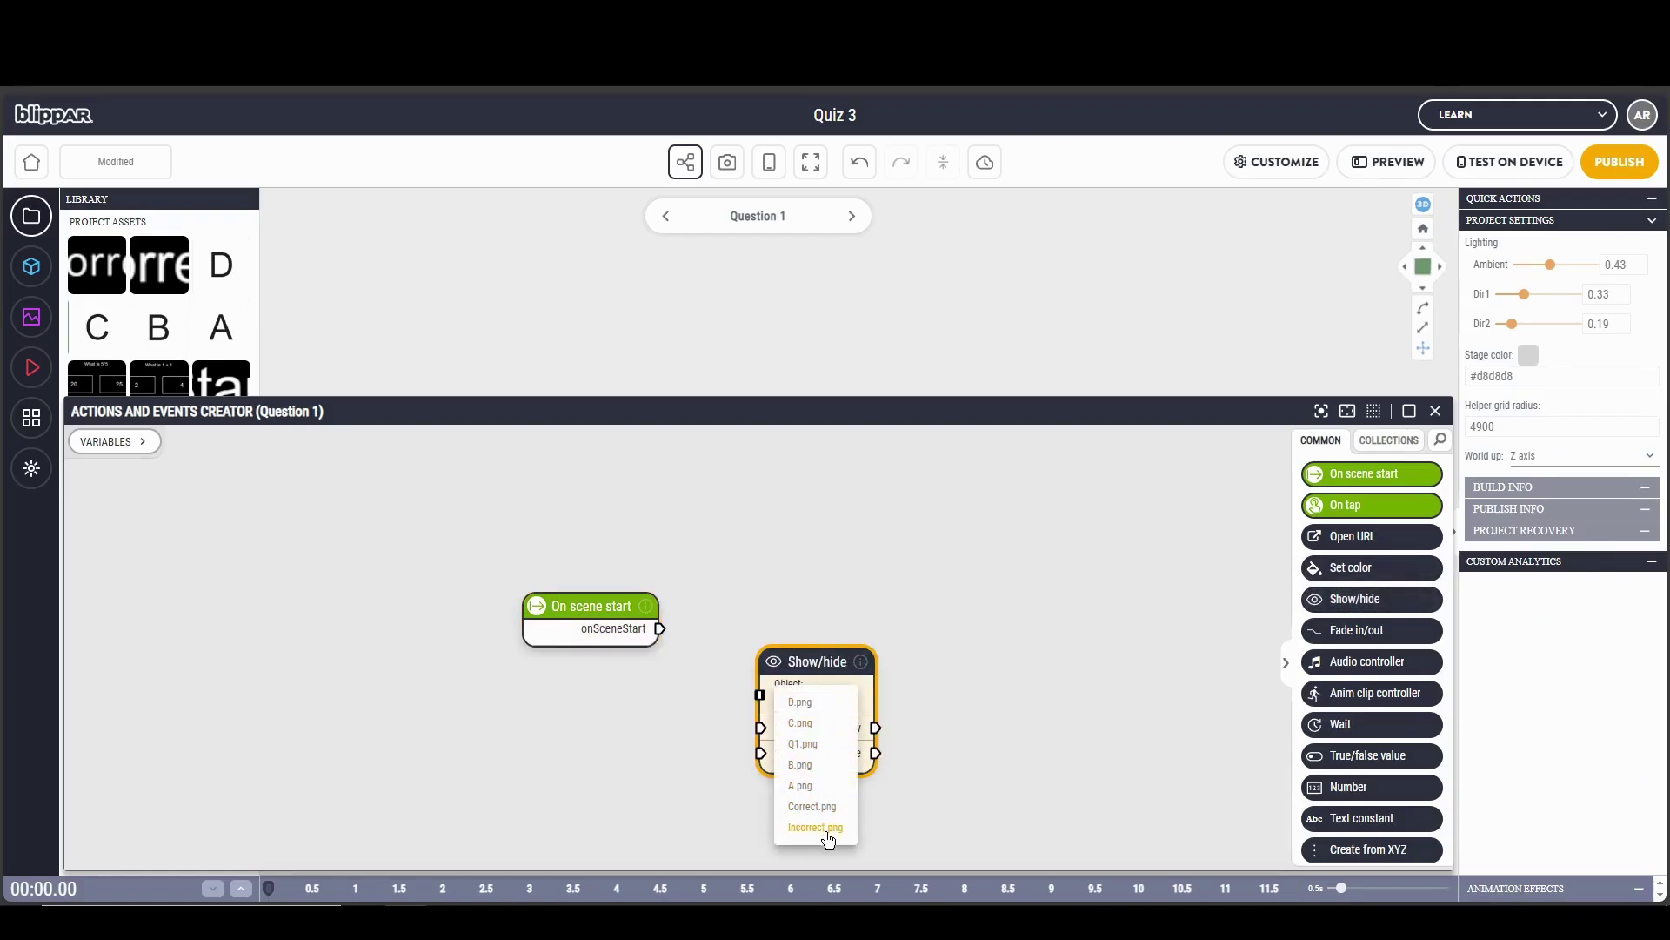
click(812, 807)
click(848, 696)
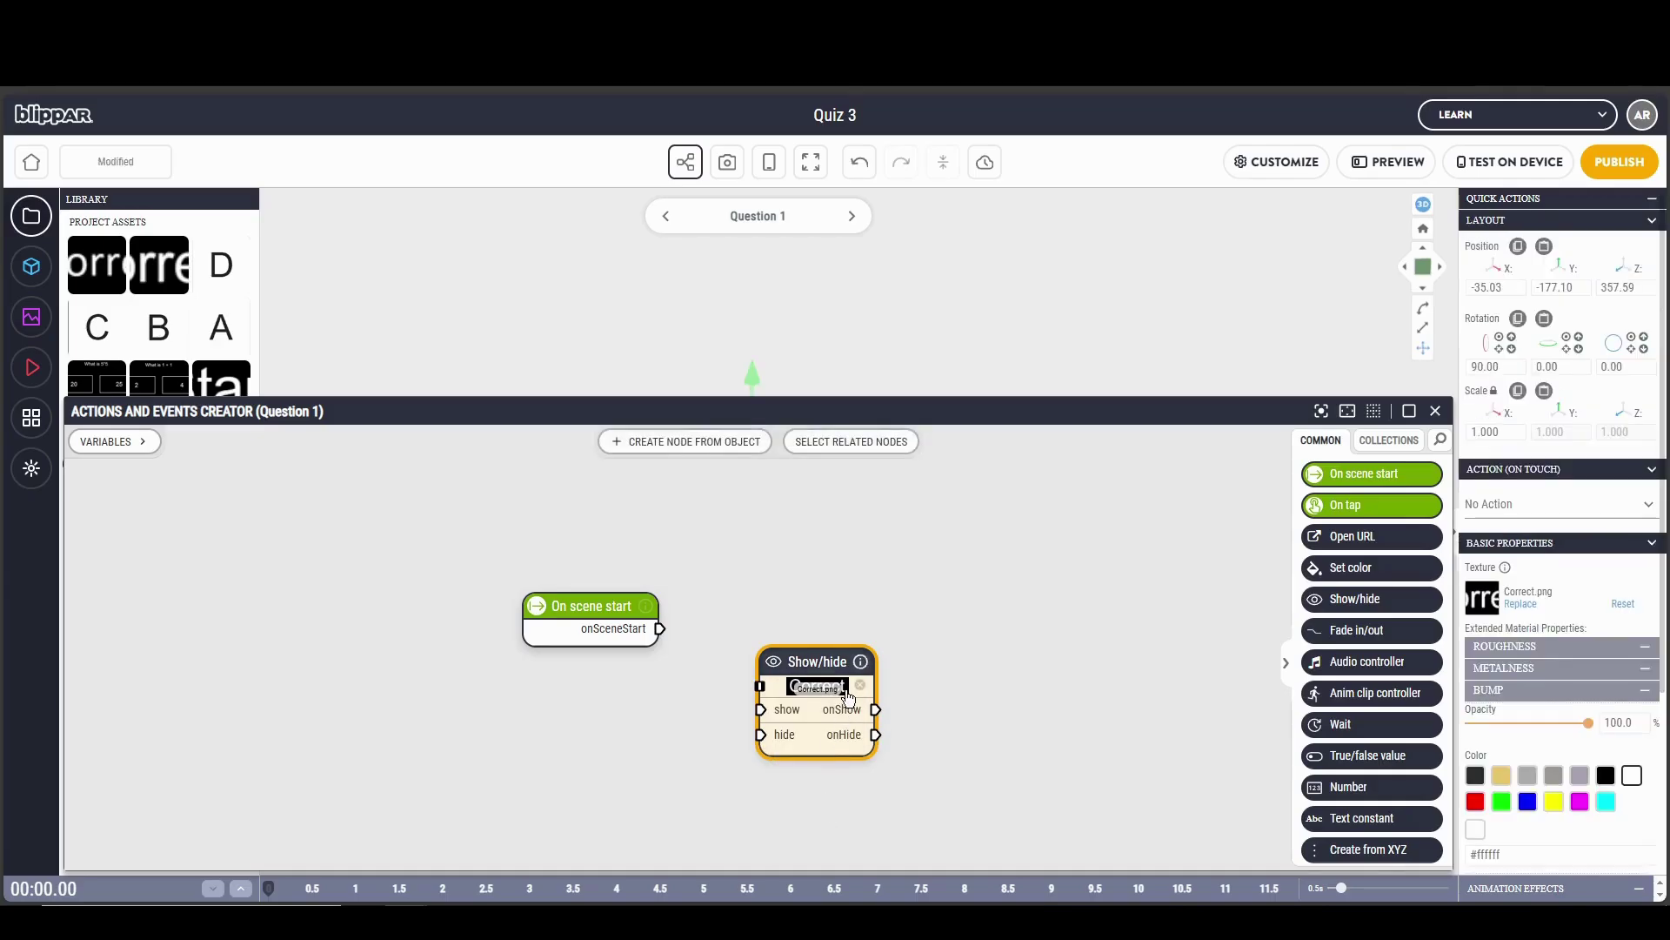
click(860, 685)
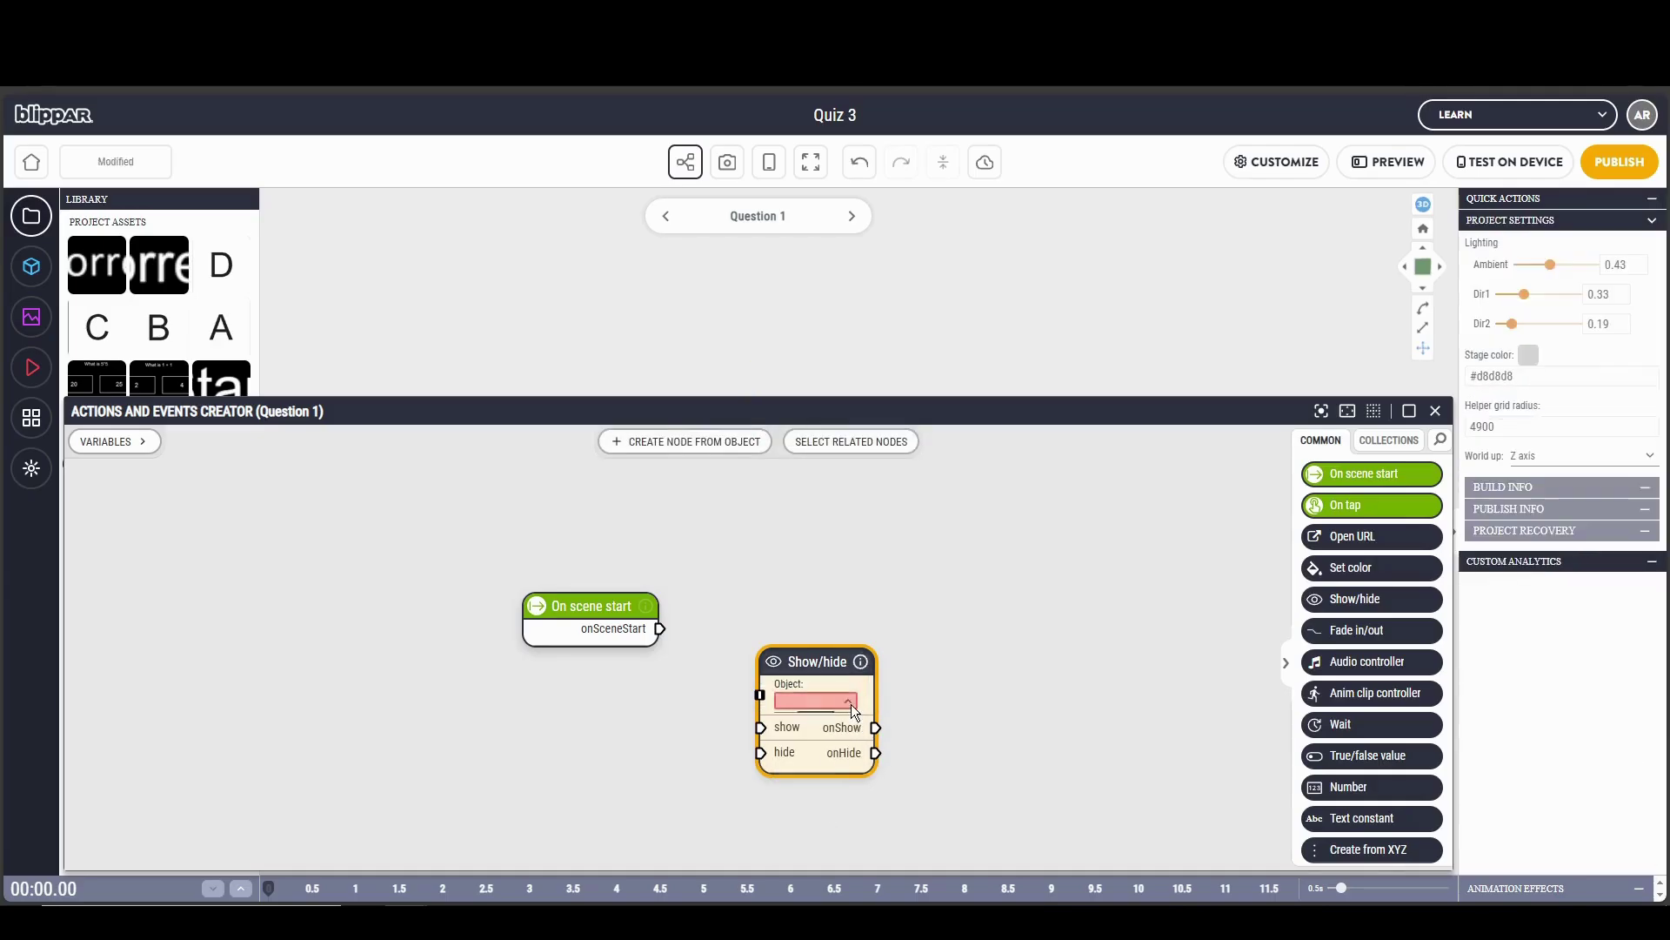
click(852, 703)
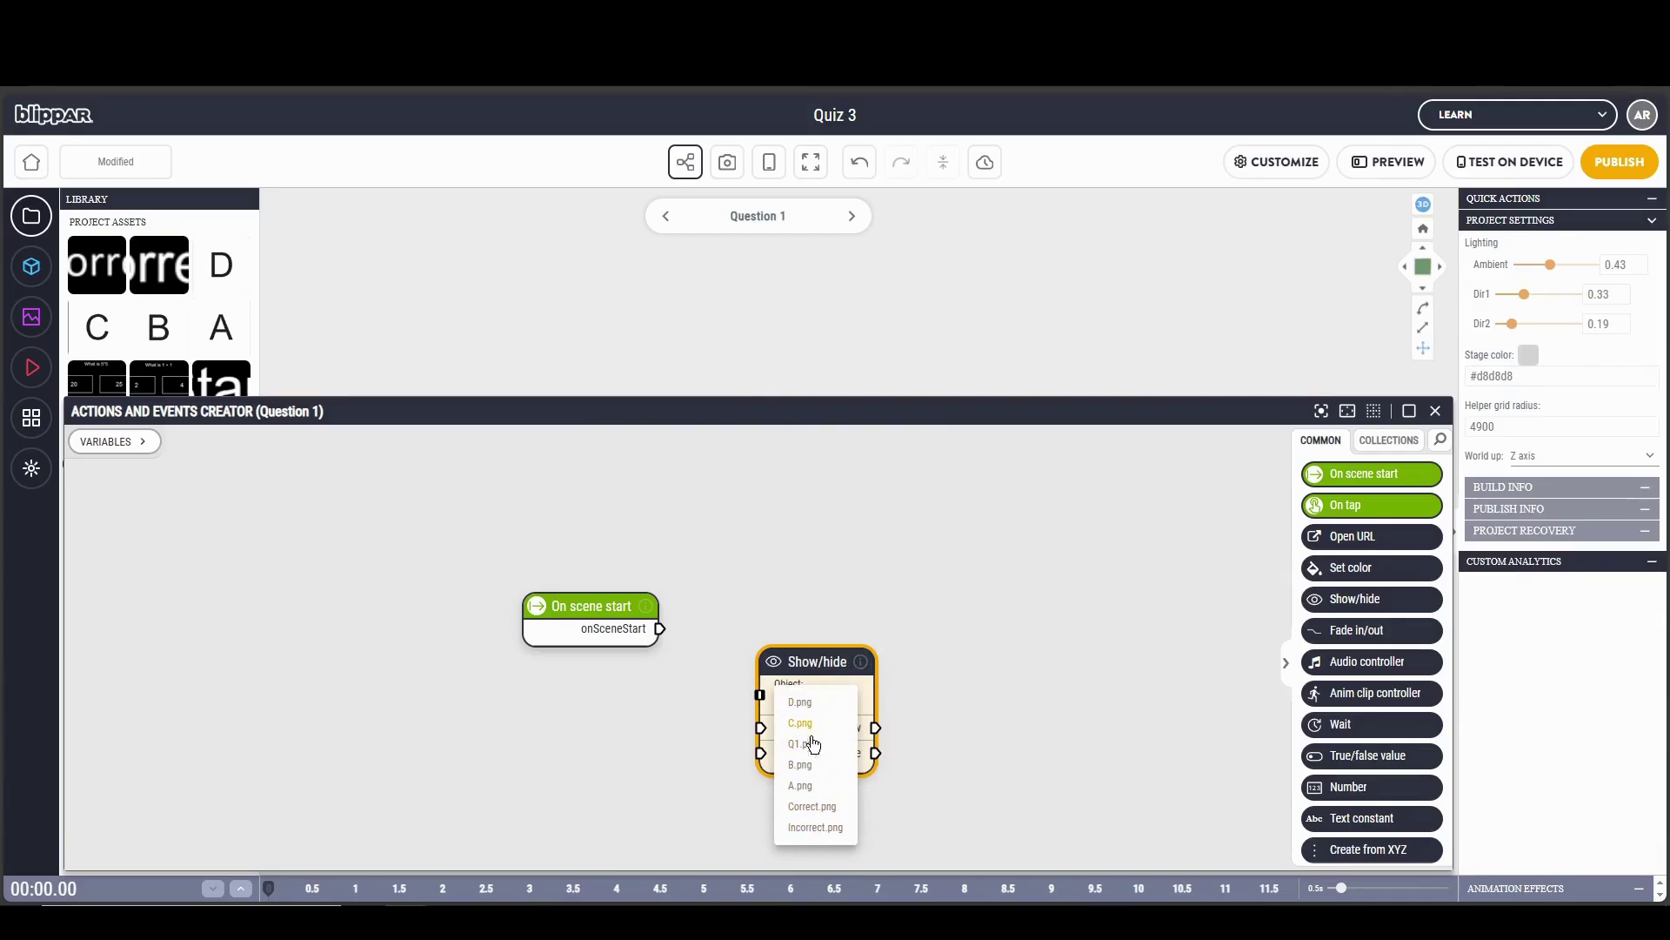
click(805, 808)
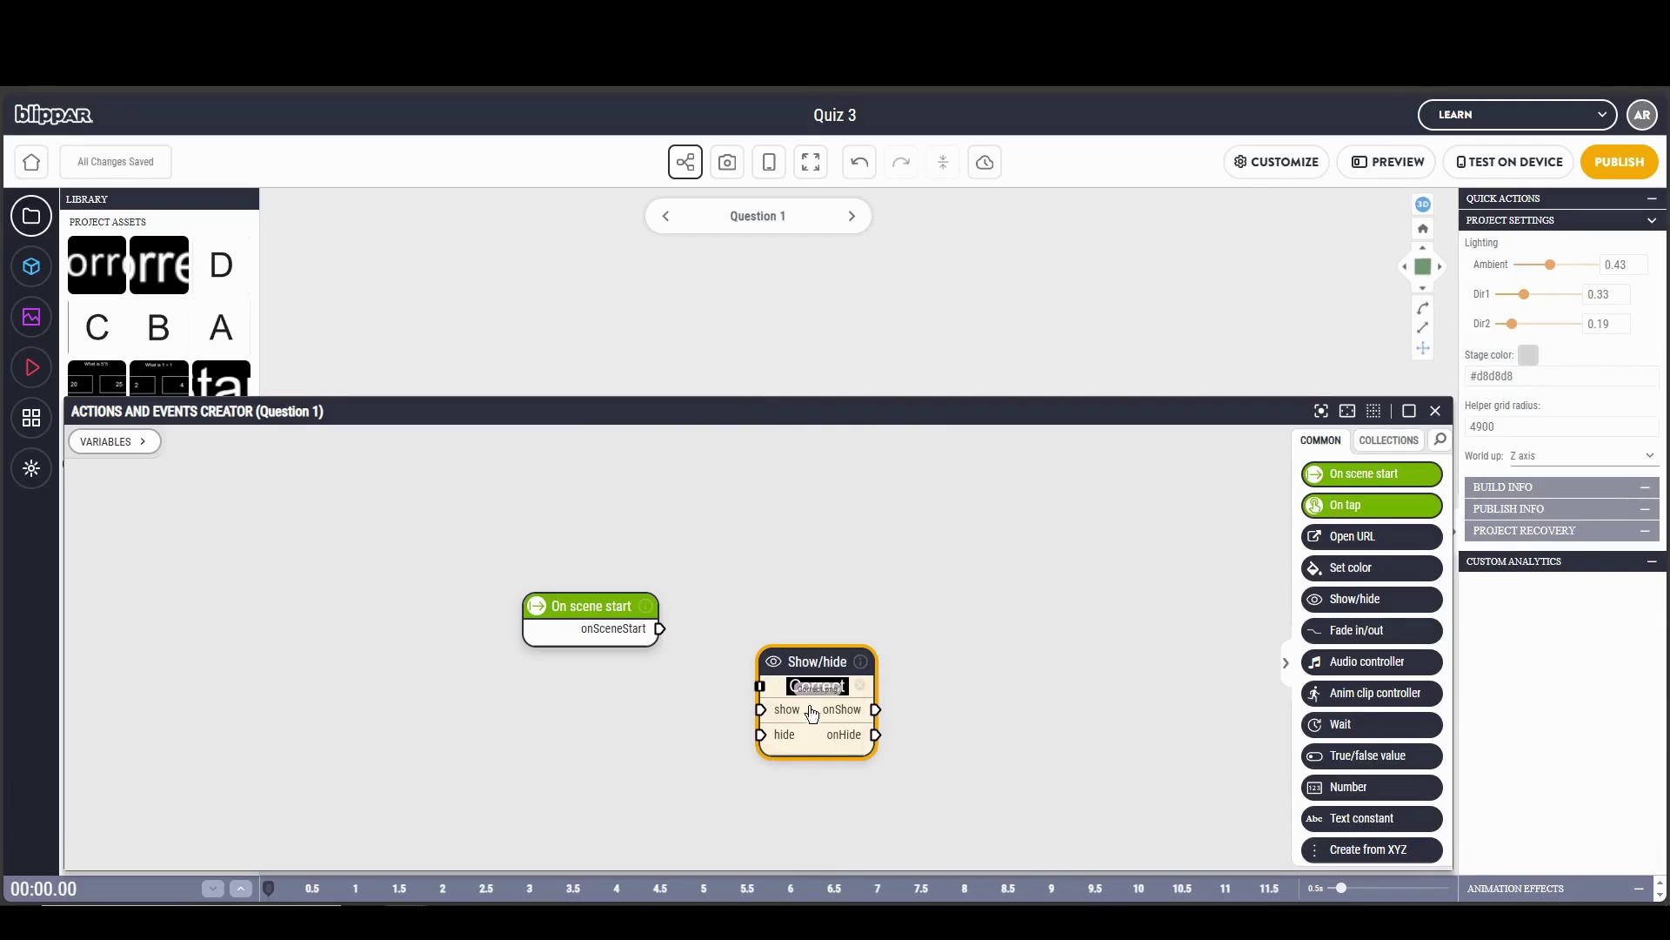
drag(808, 681, 821, 570)
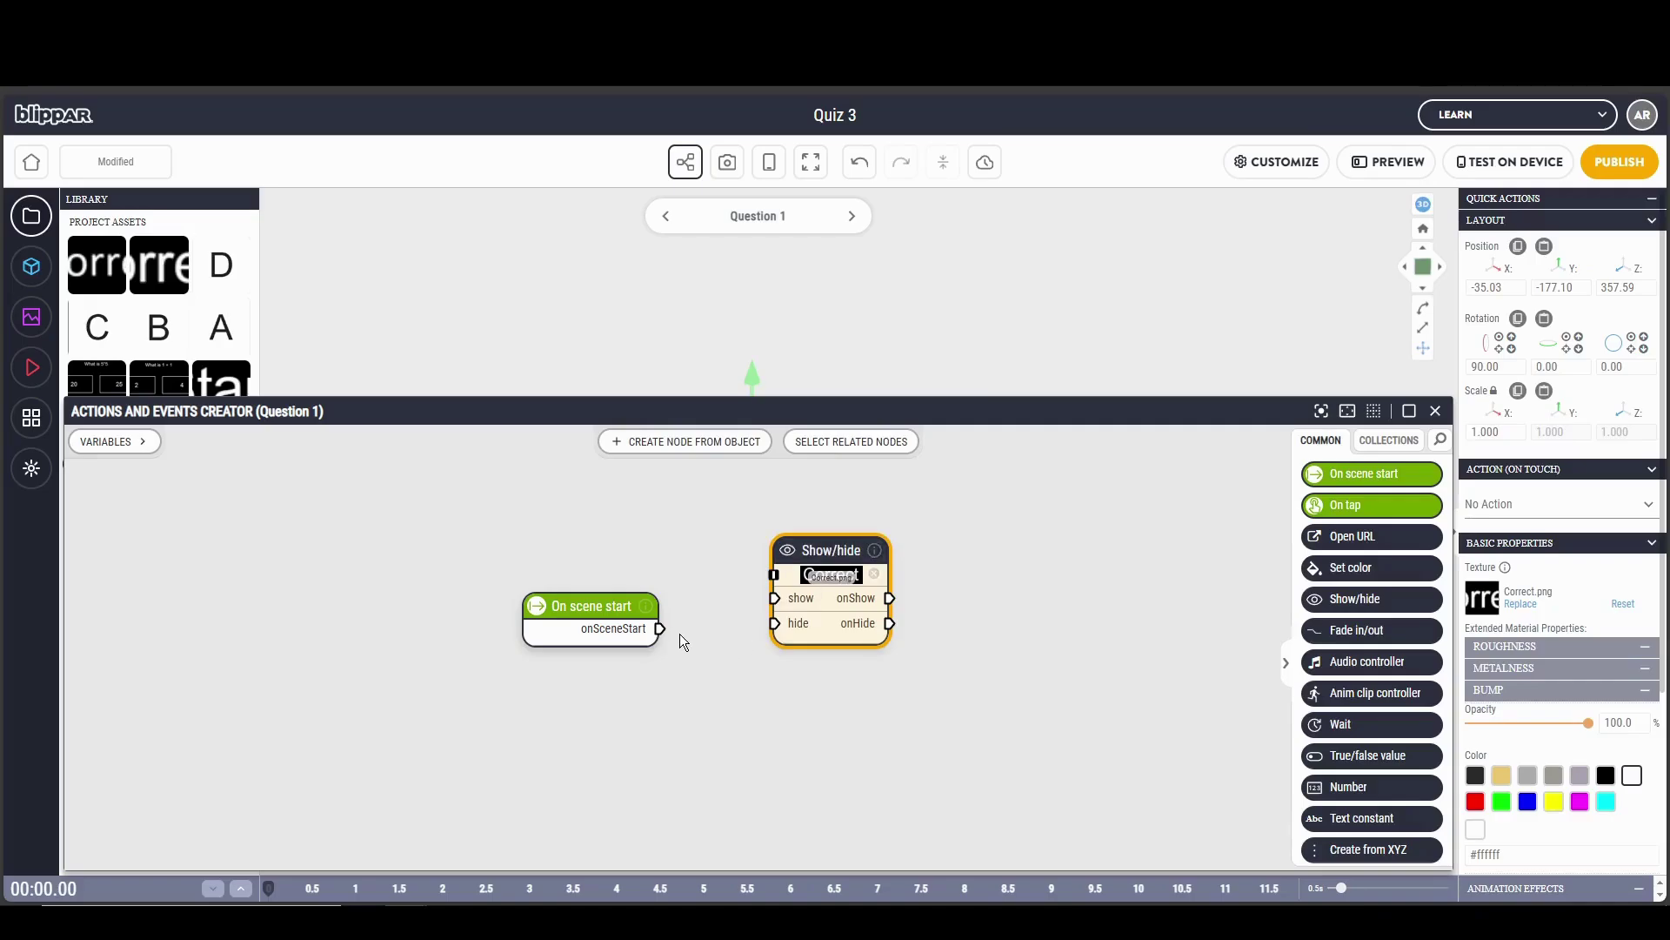
drag(673, 631, 774, 623)
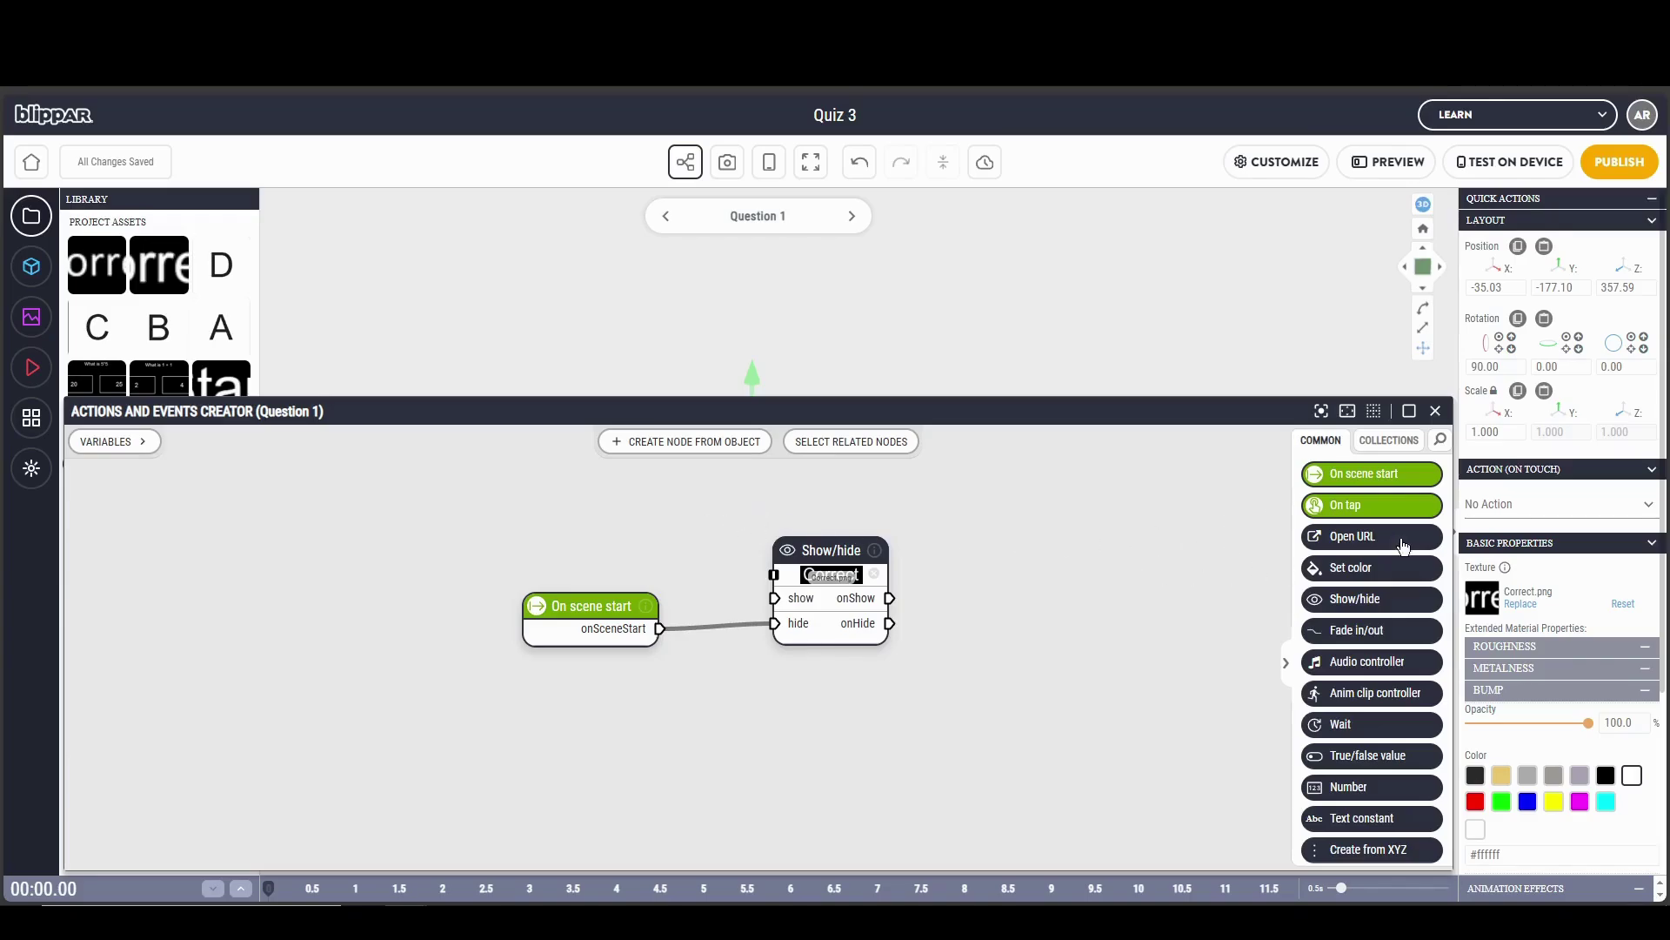
Add a Show/hide node for Incorrect.png below the Correct one, connect onSceneStart to its hide input, and close the events editor
click(1379, 599)
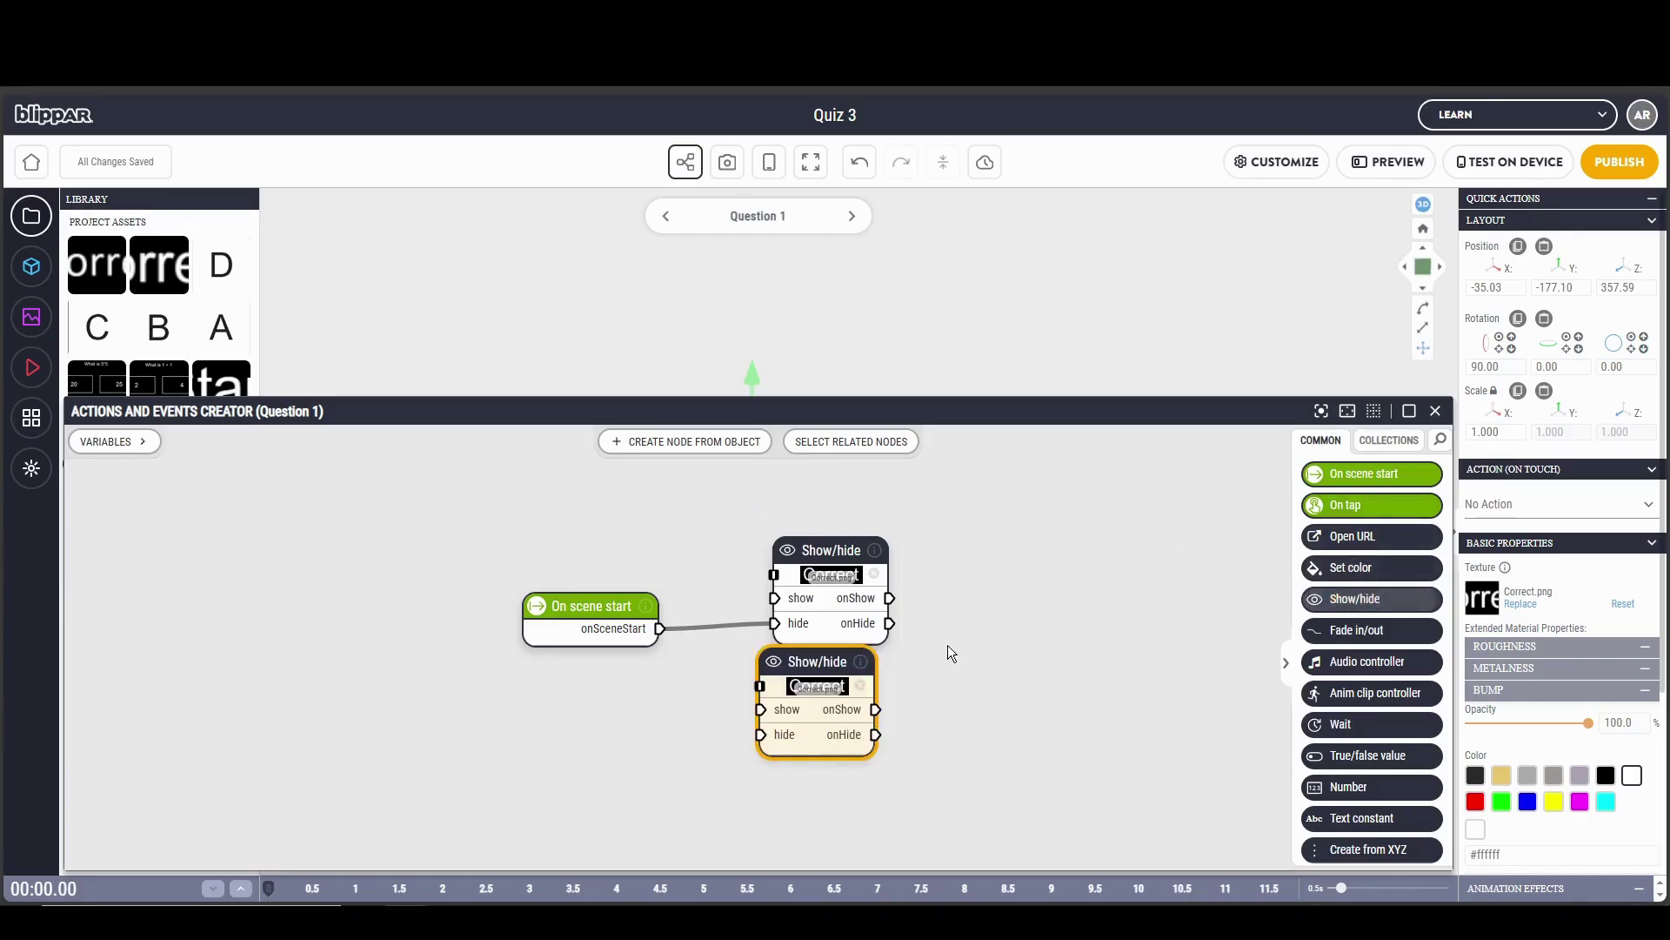
click(861, 689)
click(853, 705)
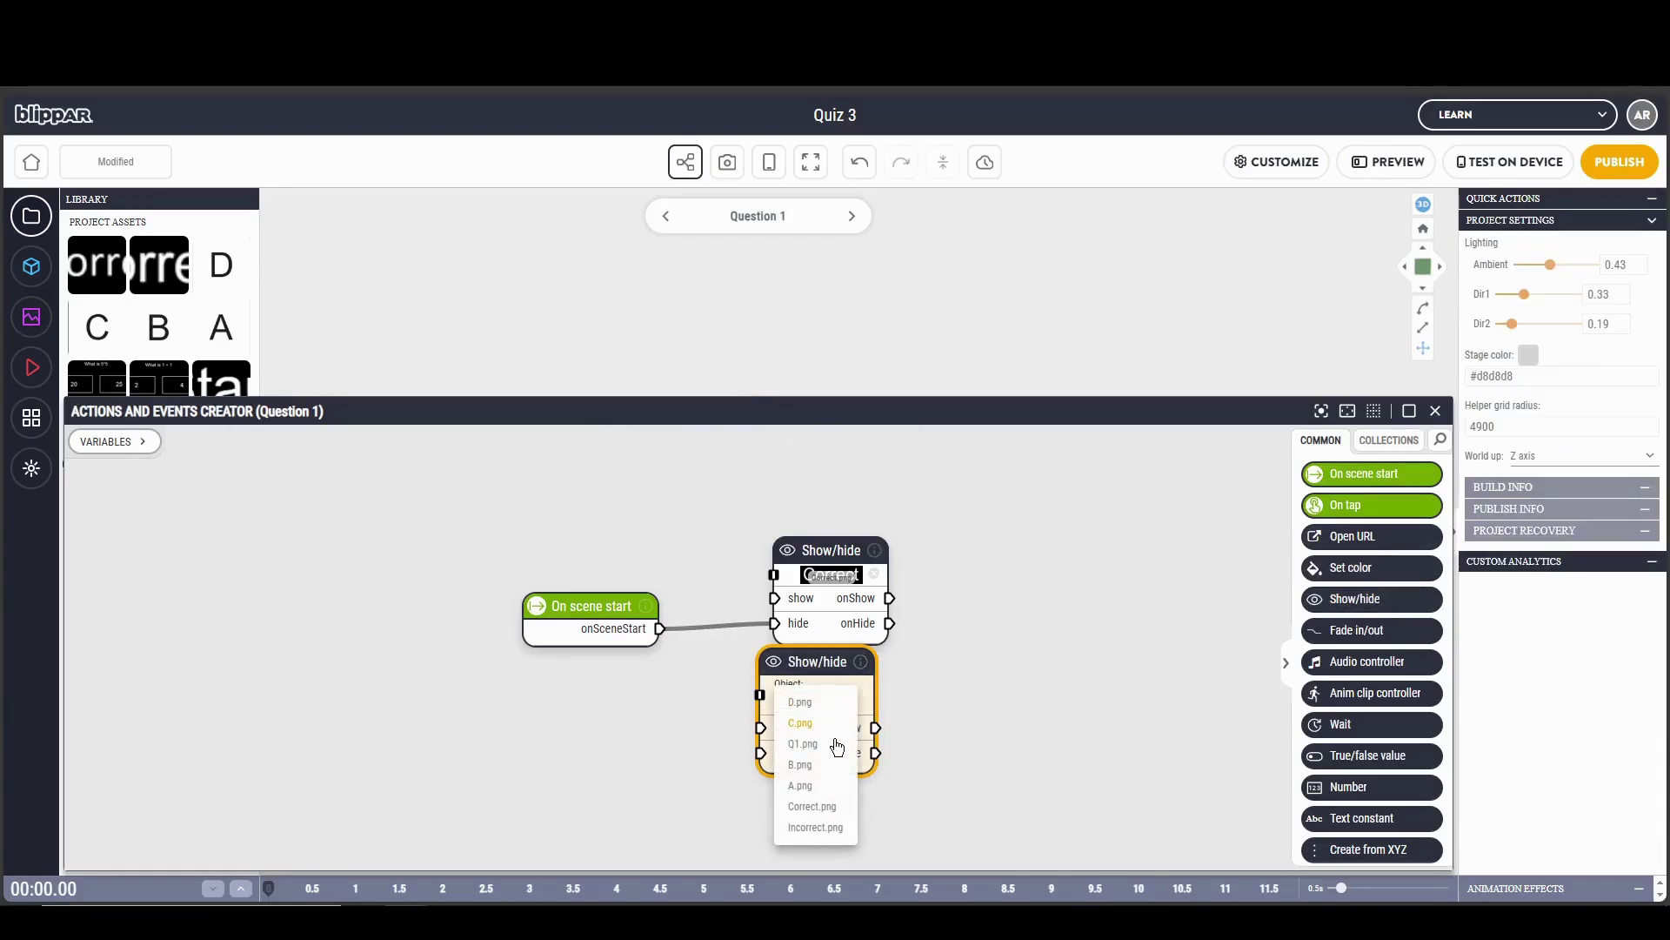
click(815, 827)
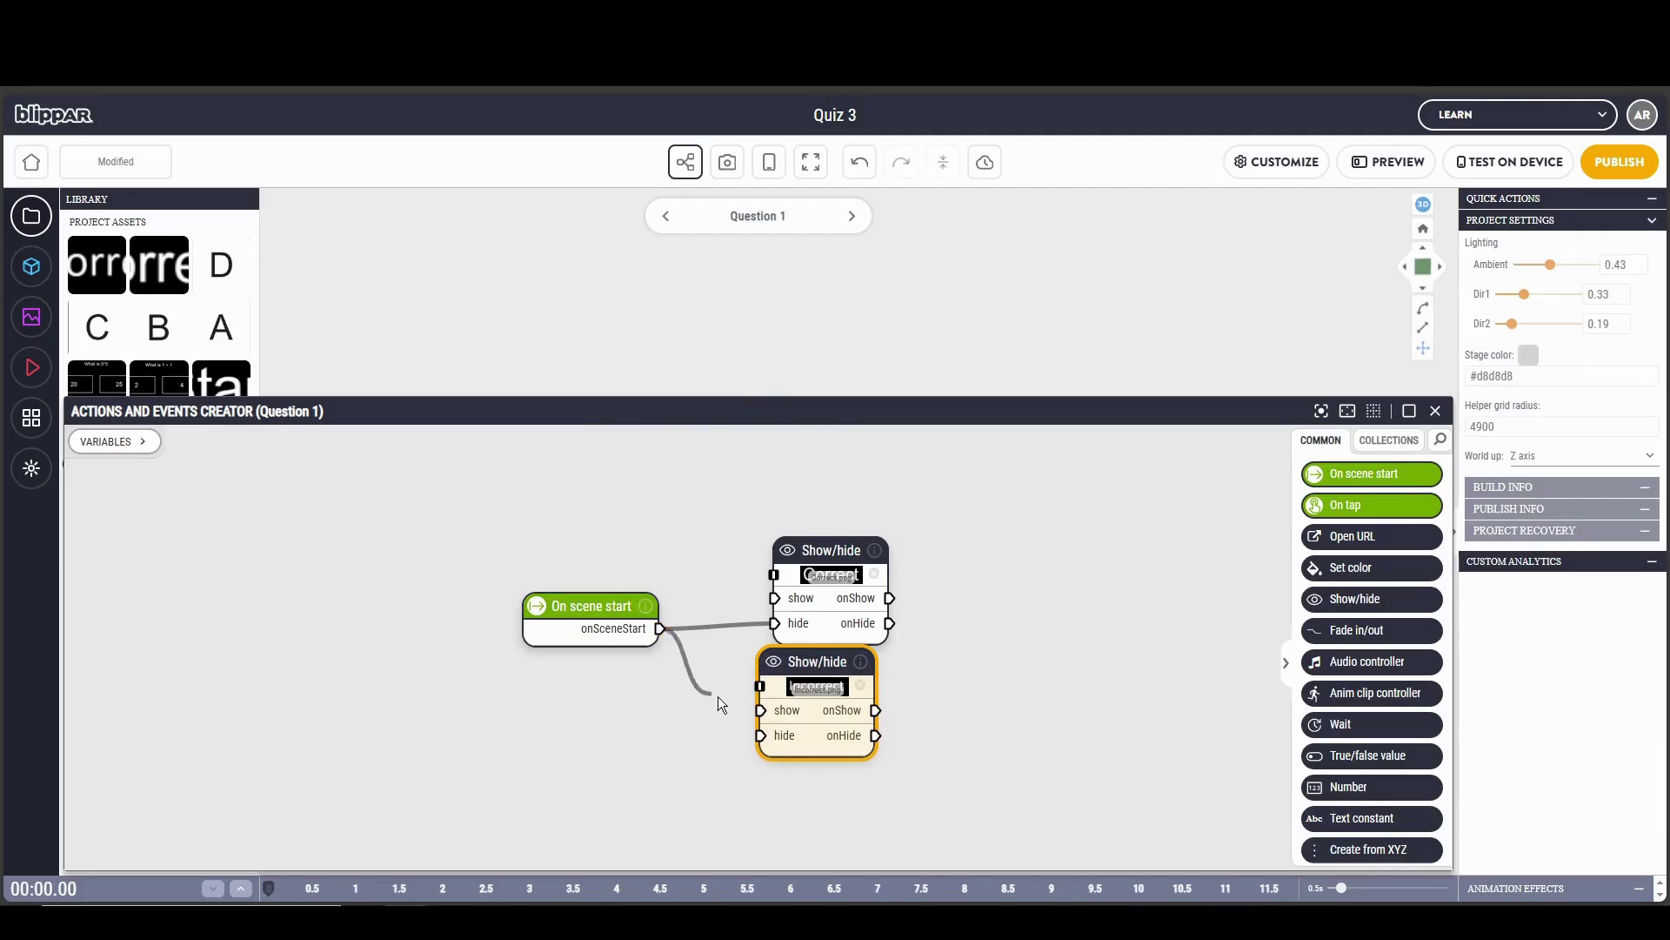
drag(750, 718, 760, 735)
mouse_move(797, 673)
mouse_down()
mouse_move(825, 687)
mouse_move(811, 688)
mouse_up()
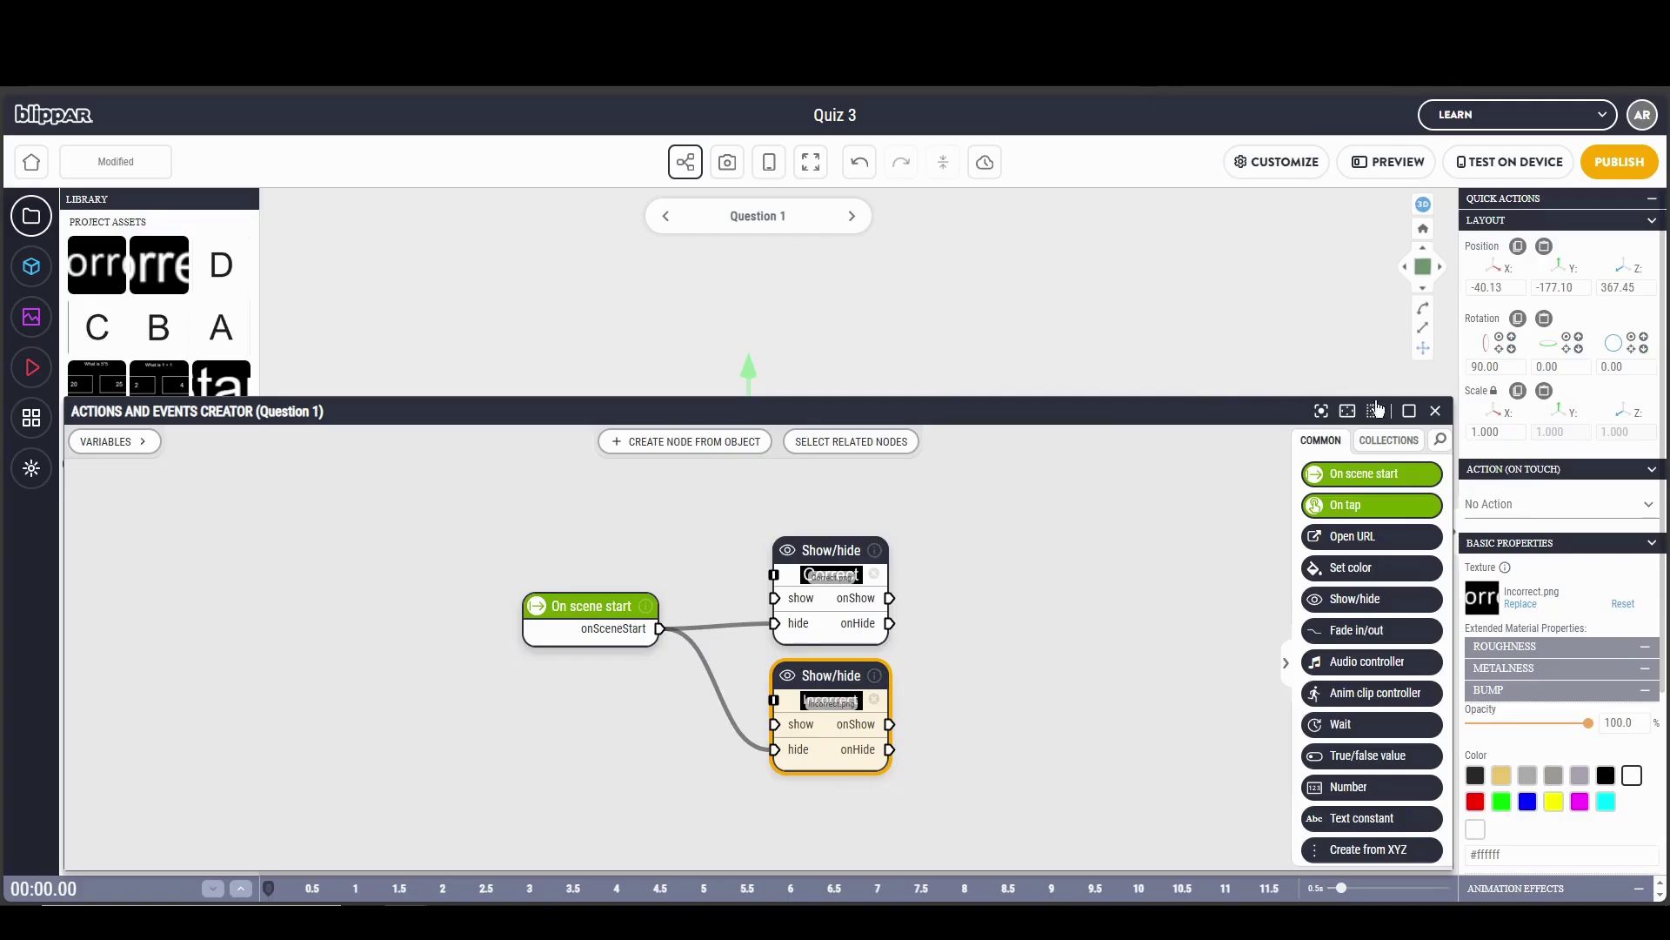
click(1436, 410)
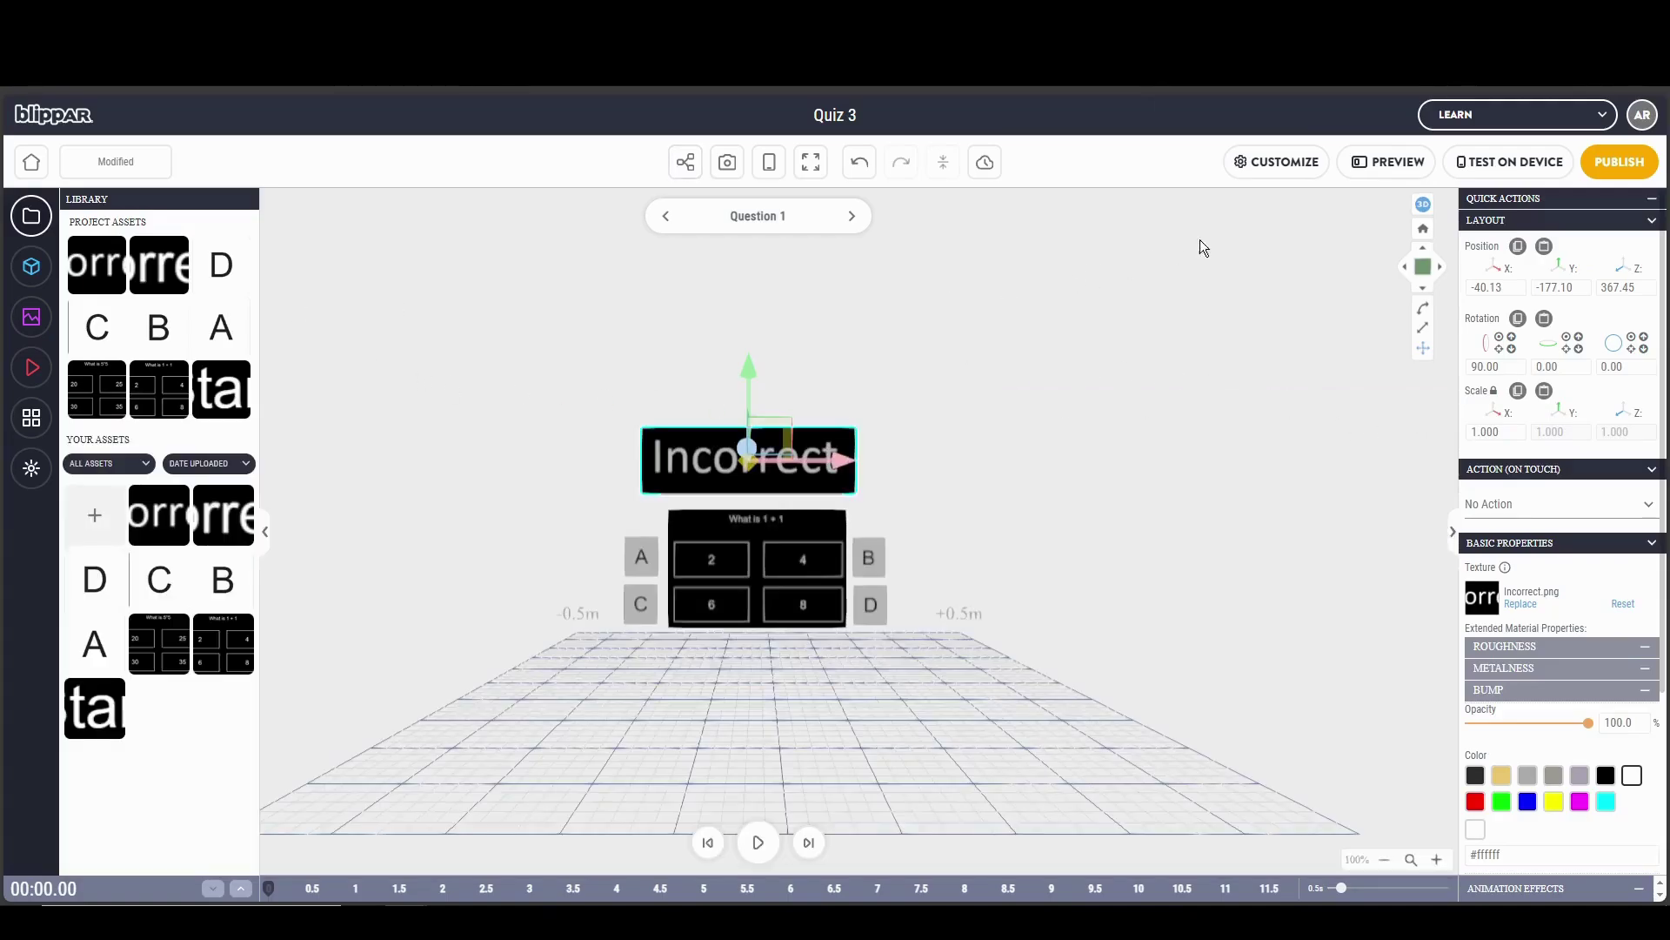
Preview the quiz, enter Question 1 through the Start panel, and check whether the feedback images are hidden at scene start
click(1389, 162)
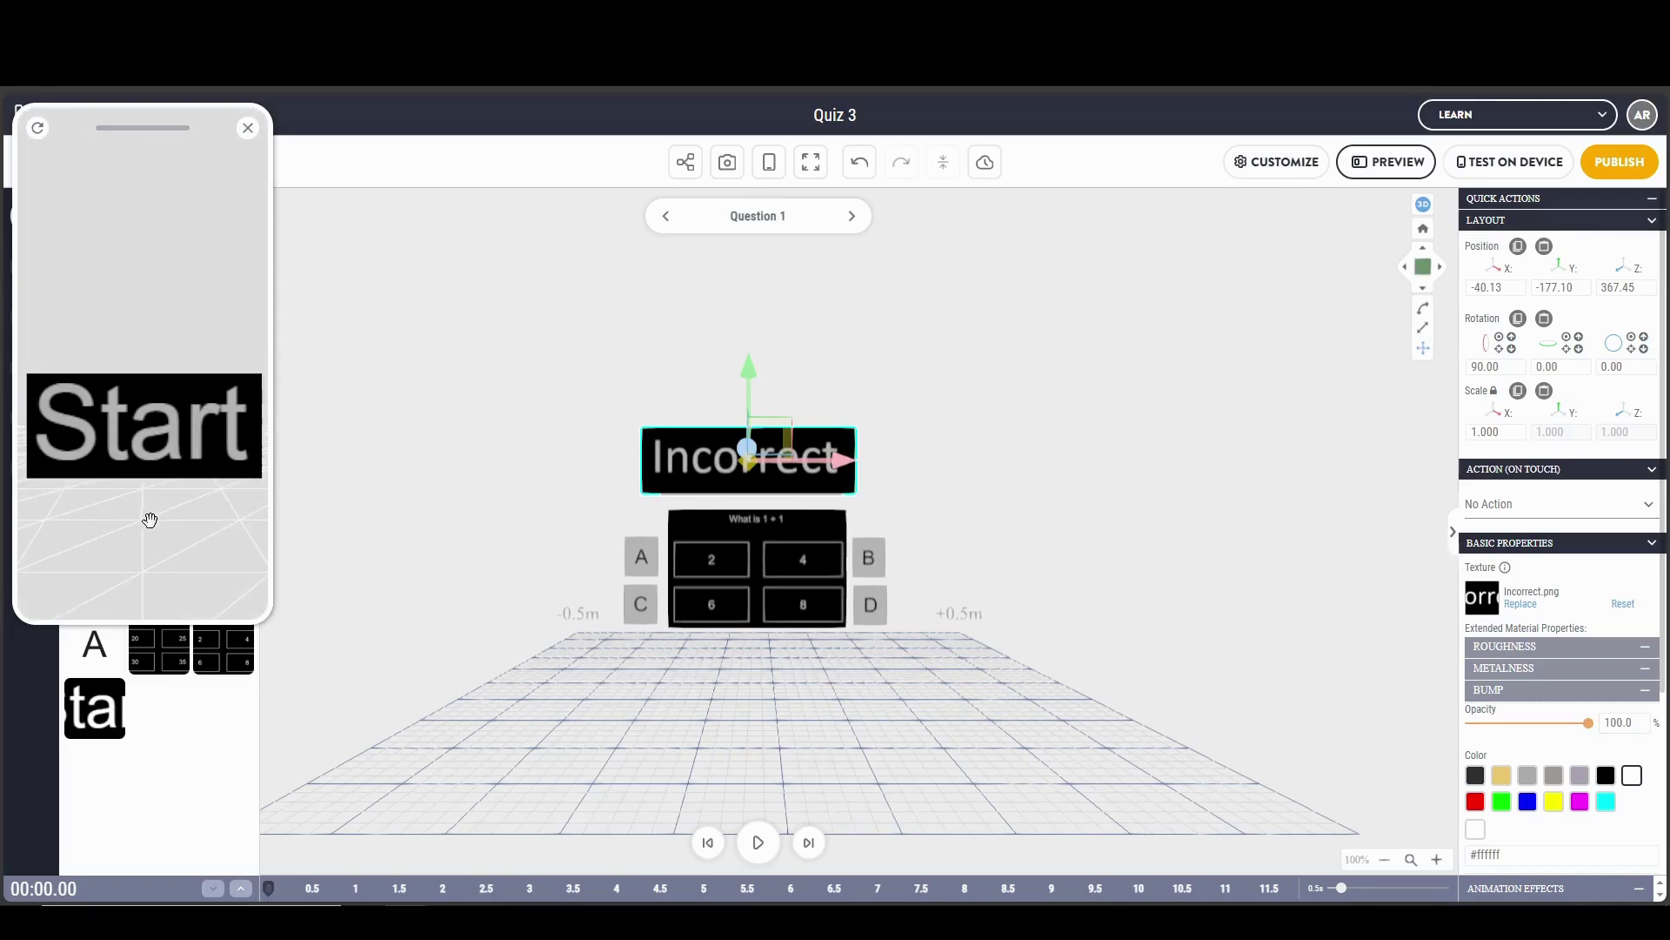
click(167, 462)
mouse_move(123, 459)
mouse_down()
mouse_move(186, 498)
mouse_move(12, 409)
mouse_move(184, 400)
mouse_move(139, 395)
mouse_move(56, 426)
mouse_move(186, 458)
mouse_move(104, 409)
mouse_move(156, 424)
mouse_move(113, 435)
mouse_up()
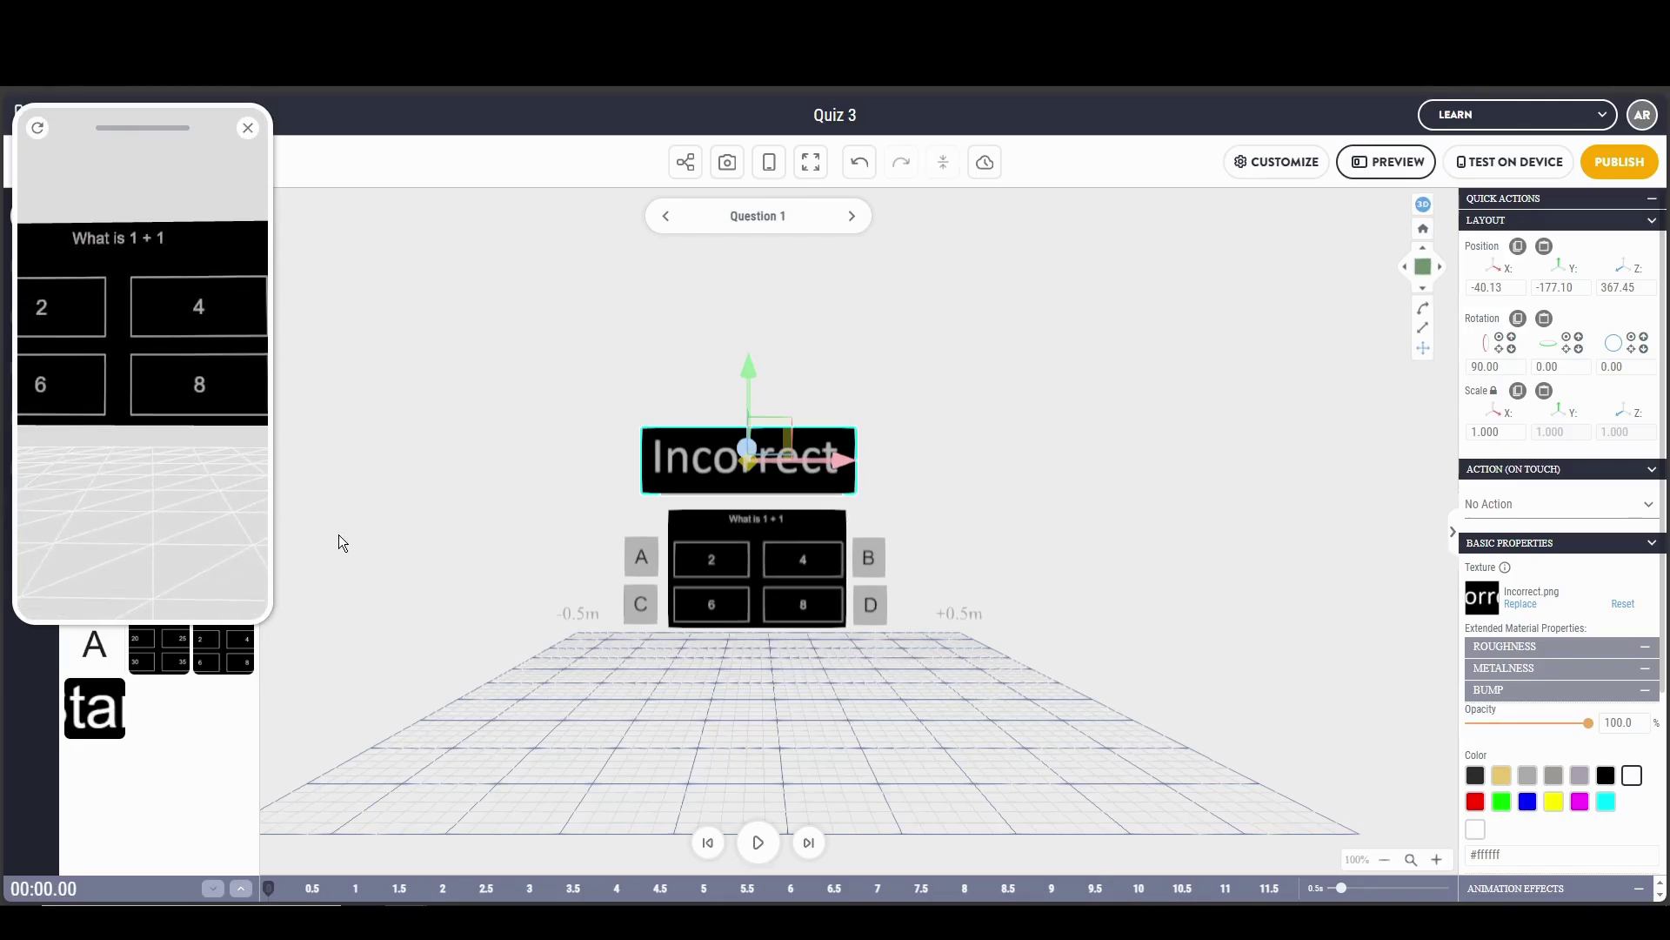
click(247, 128)
click(369, 269)
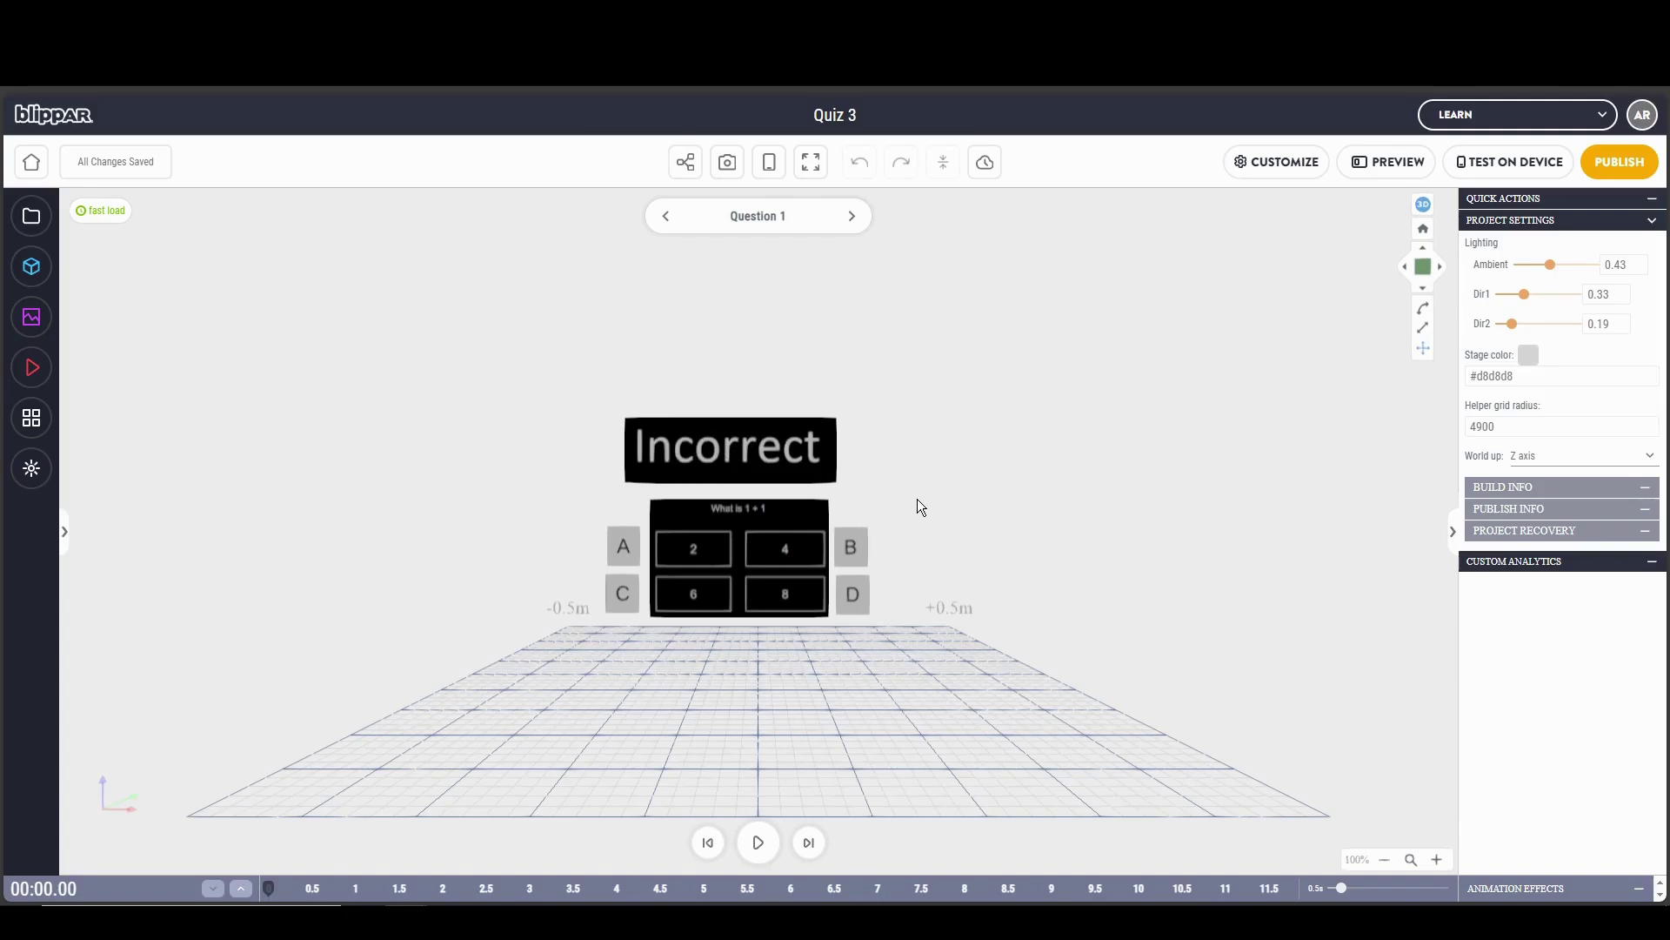
Add an On tap node for the B answer button to Question 1's event graph, apart from the scene-start nodes
click(850, 554)
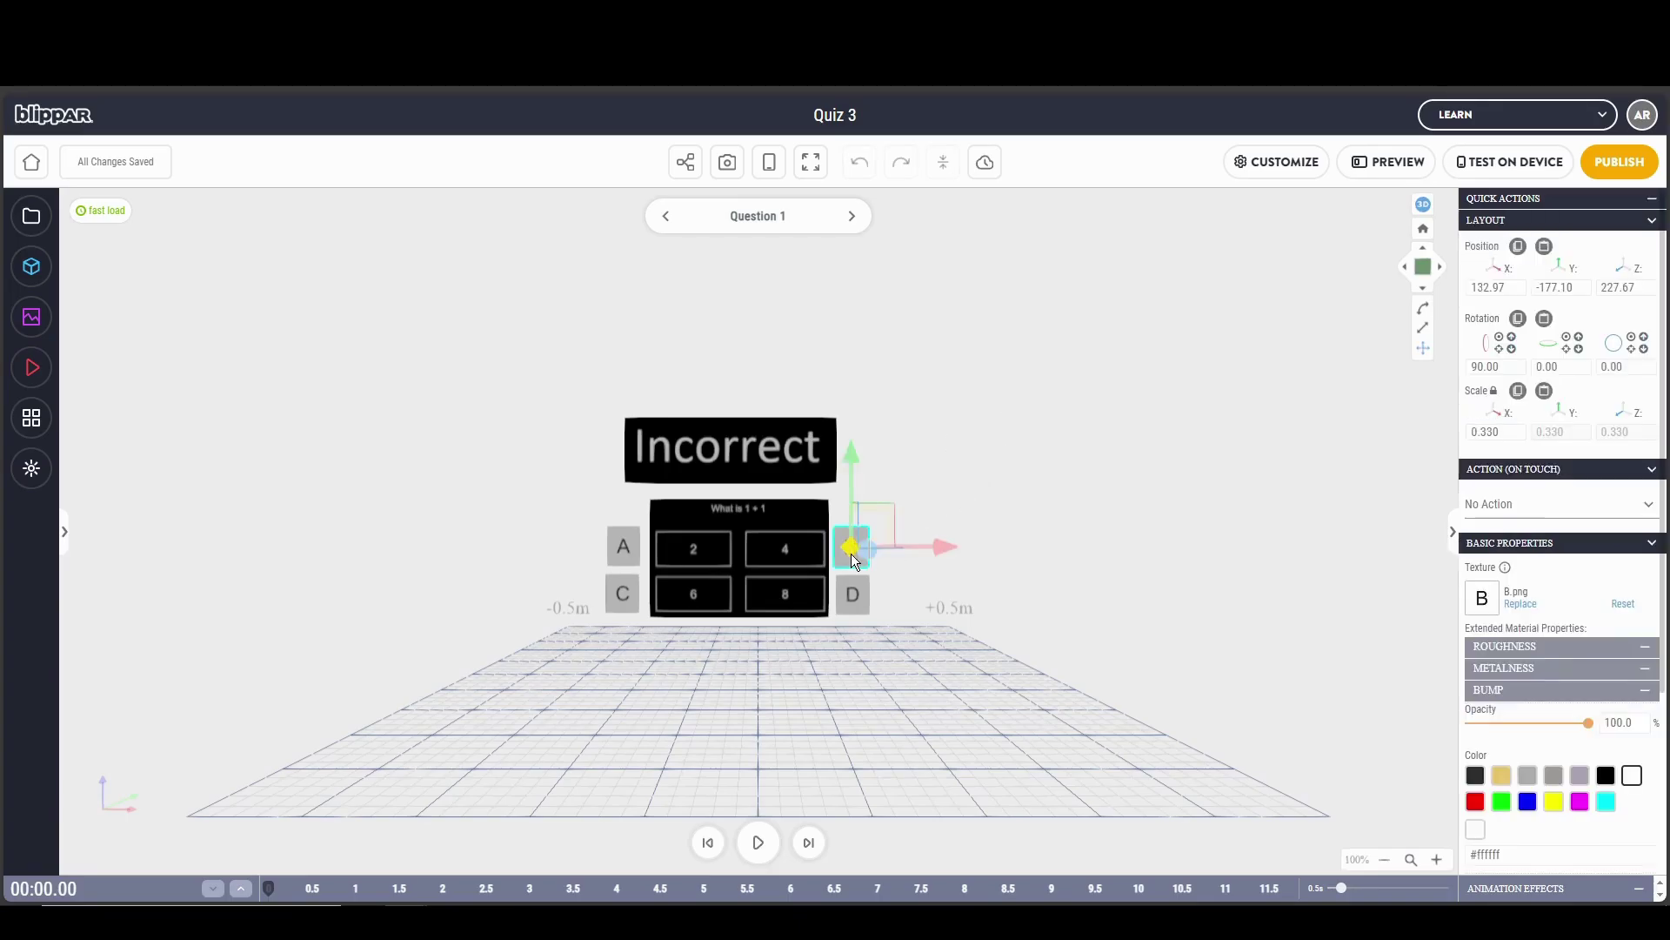
click(686, 164)
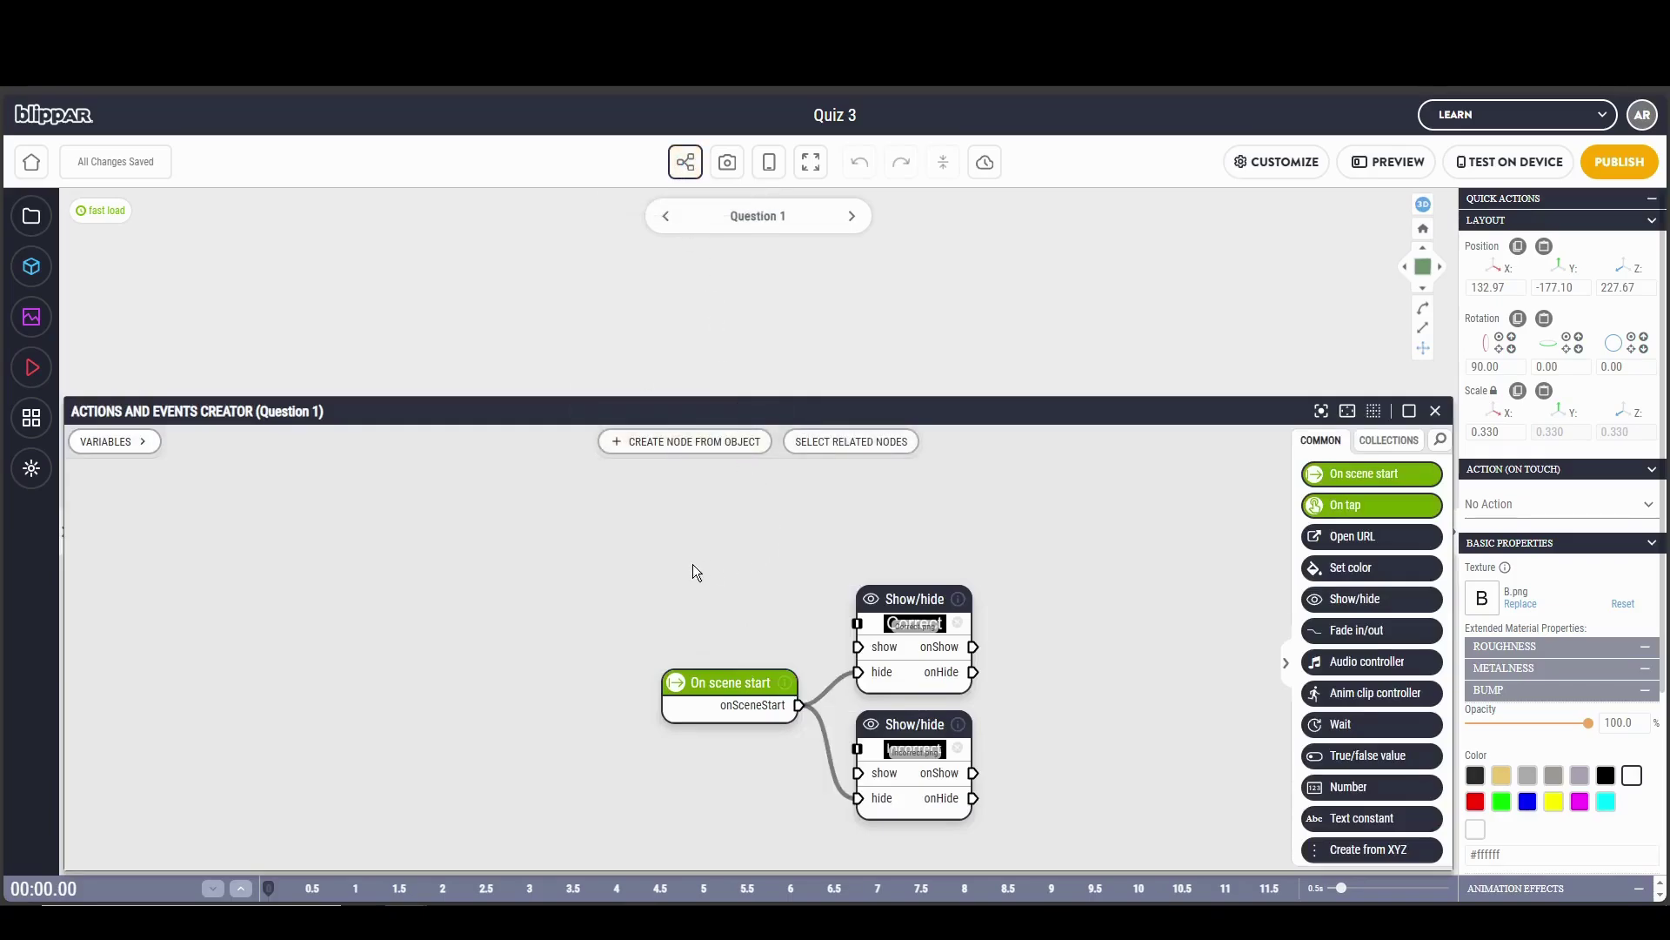
drag(692, 564, 117, 528)
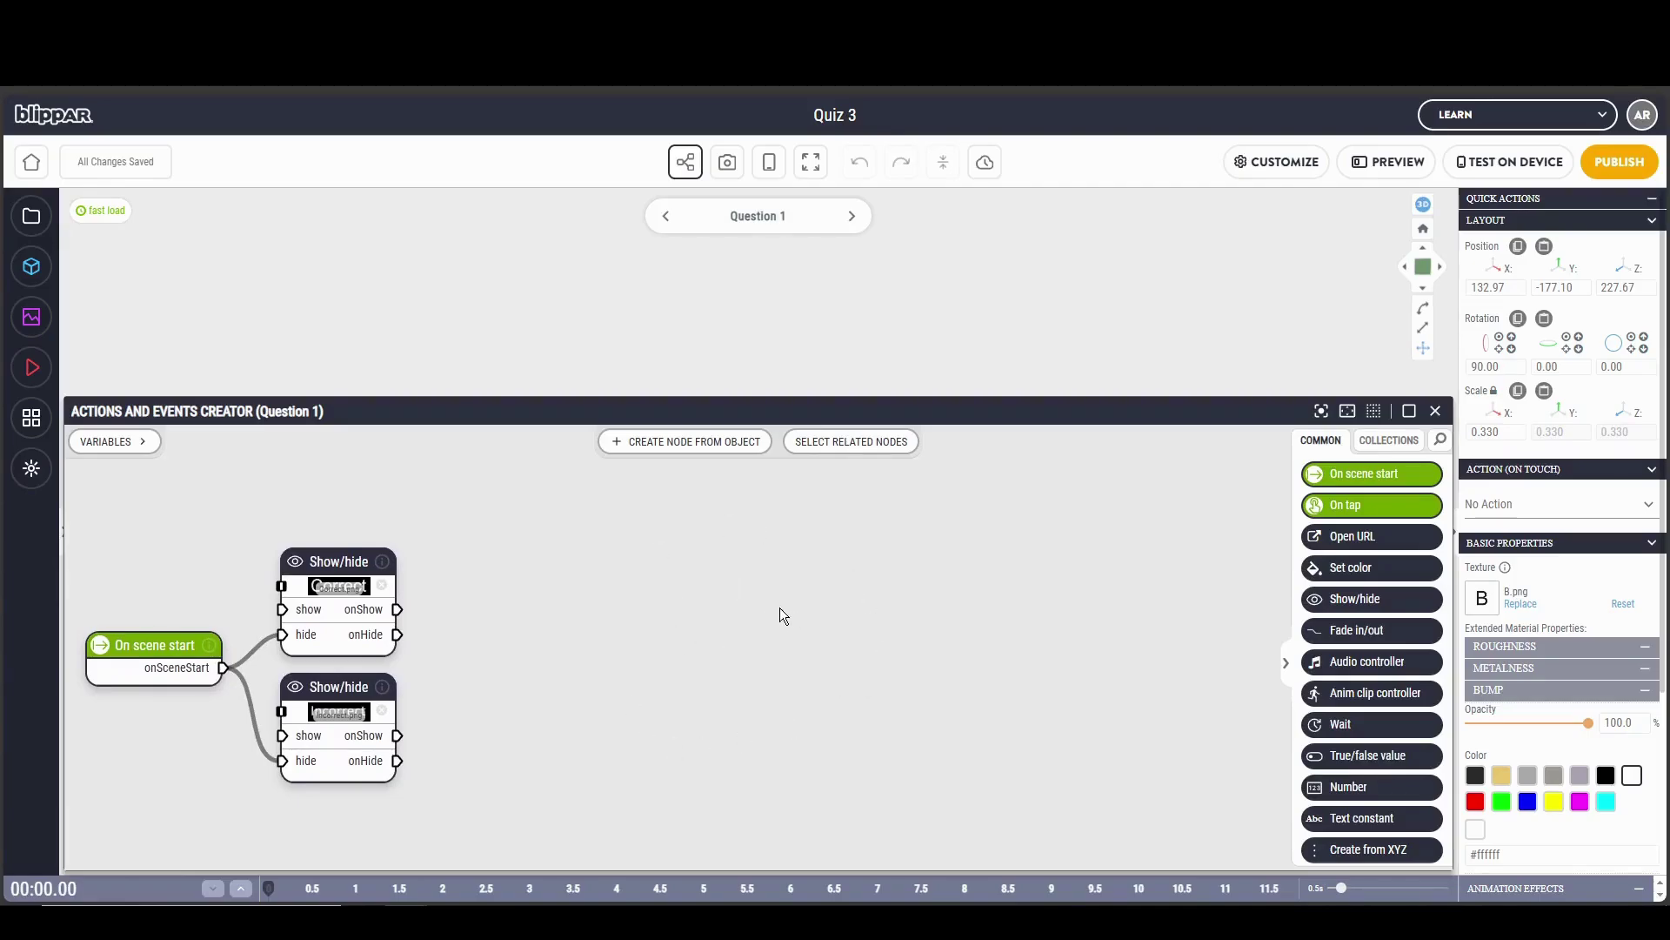
drag(779, 609, 678, 608)
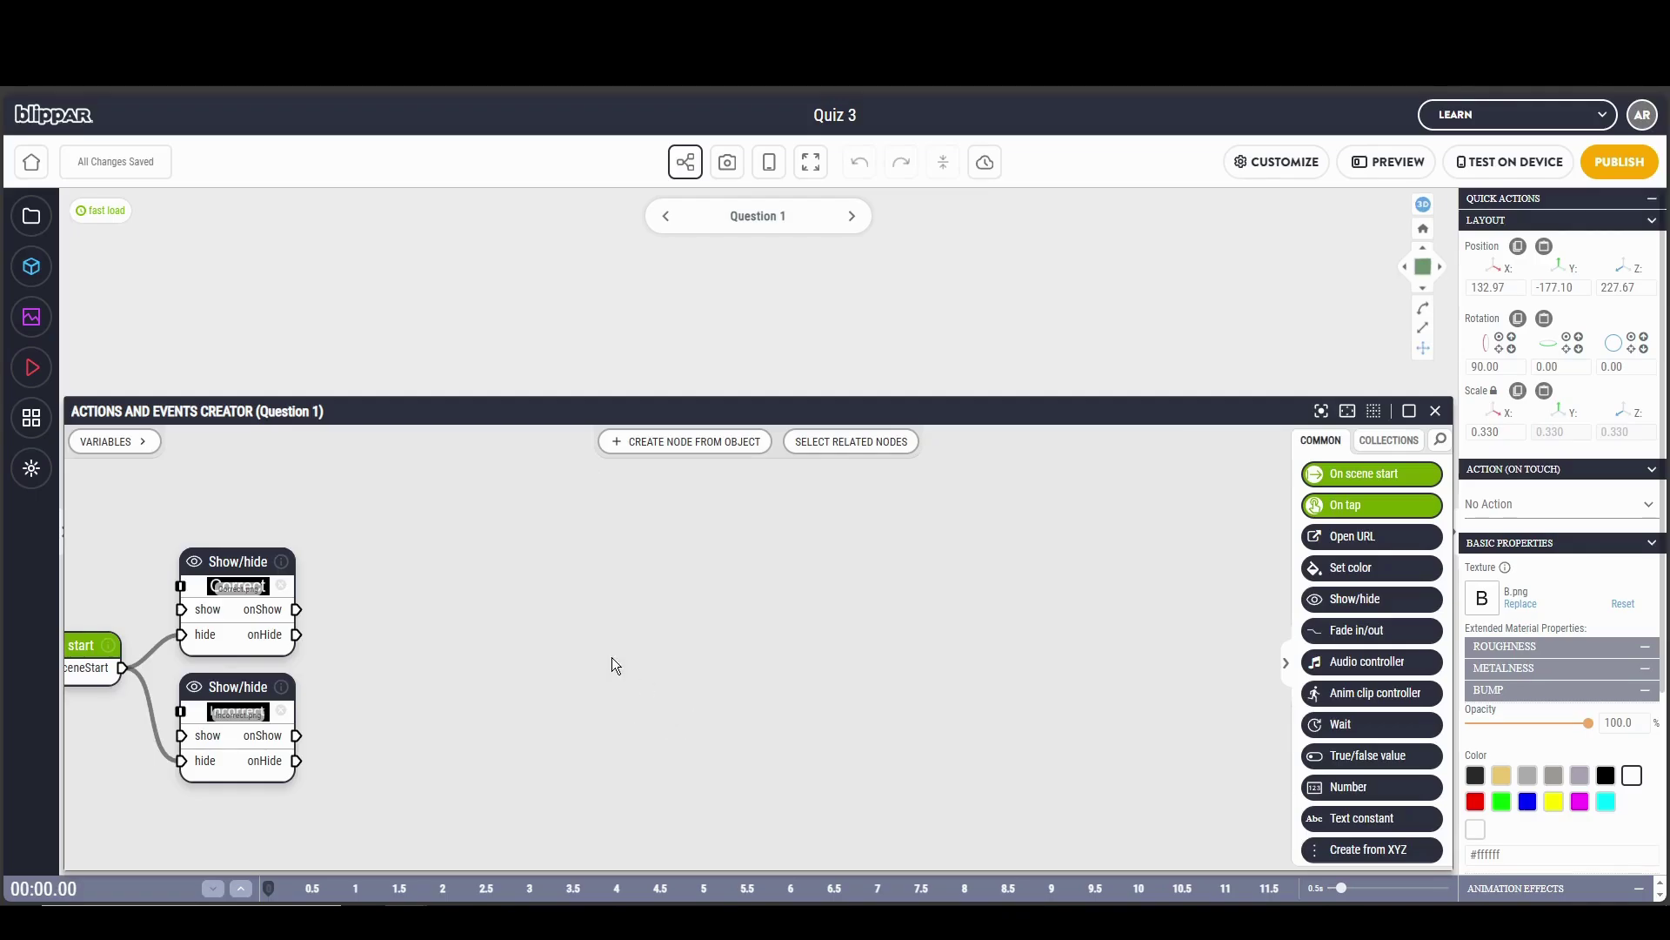
drag(1339, 505, 572, 629)
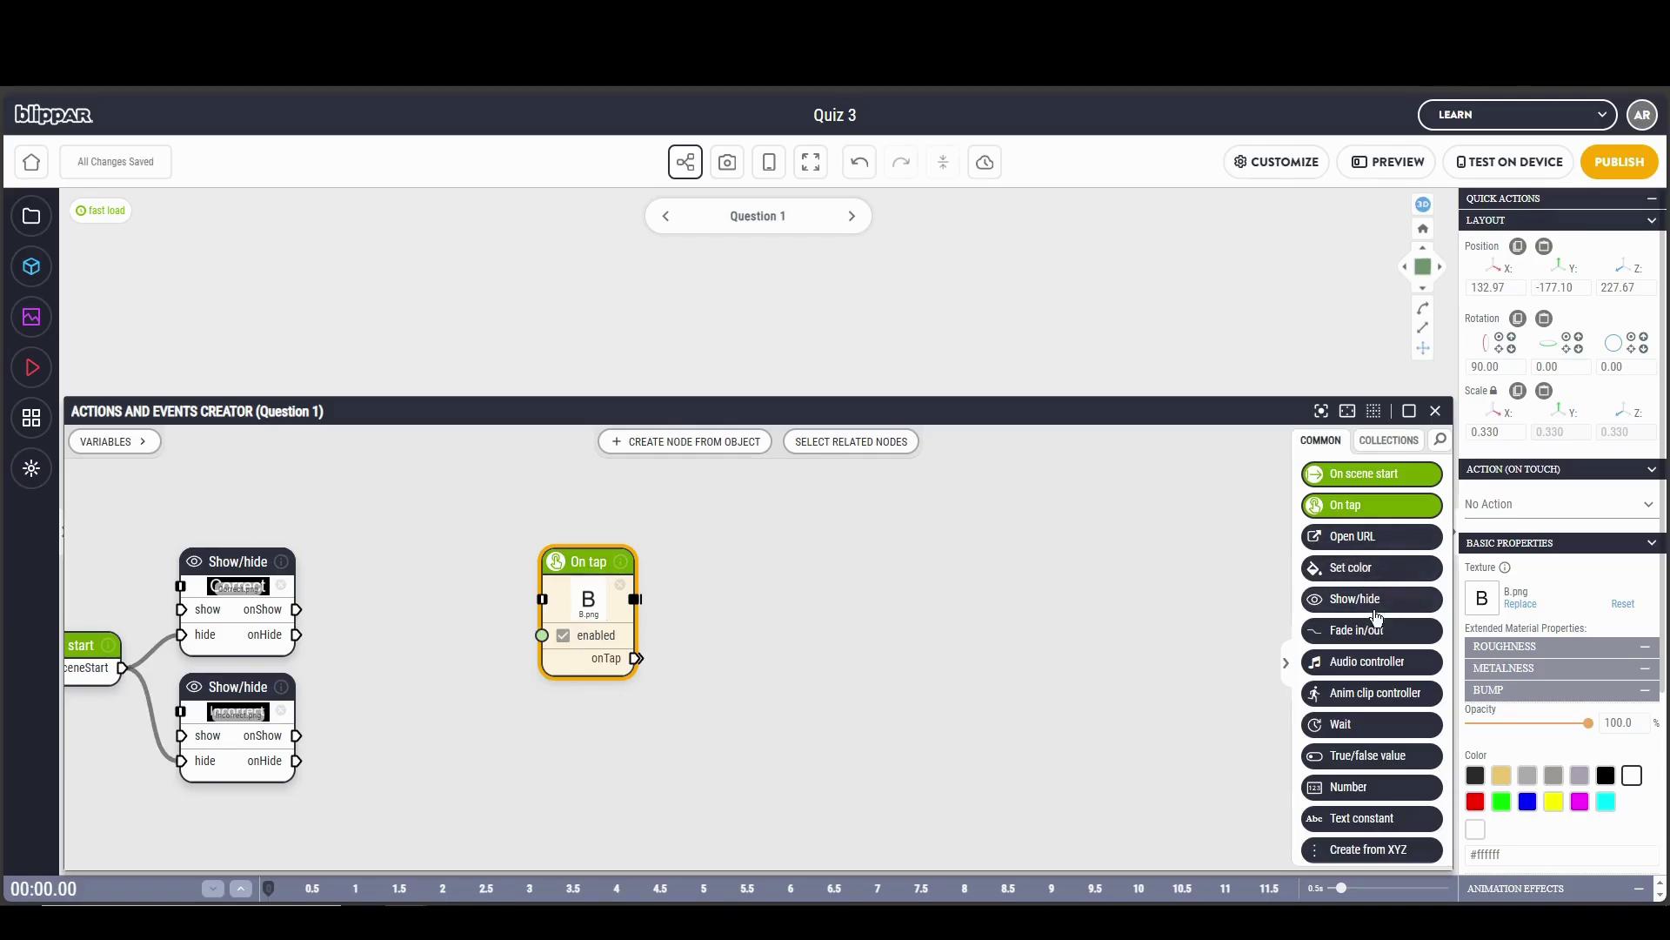
Add a Show/hide node for Incorrect.png beside the B tap node and connect onTap to its show input
drag(1369, 611, 911, 654)
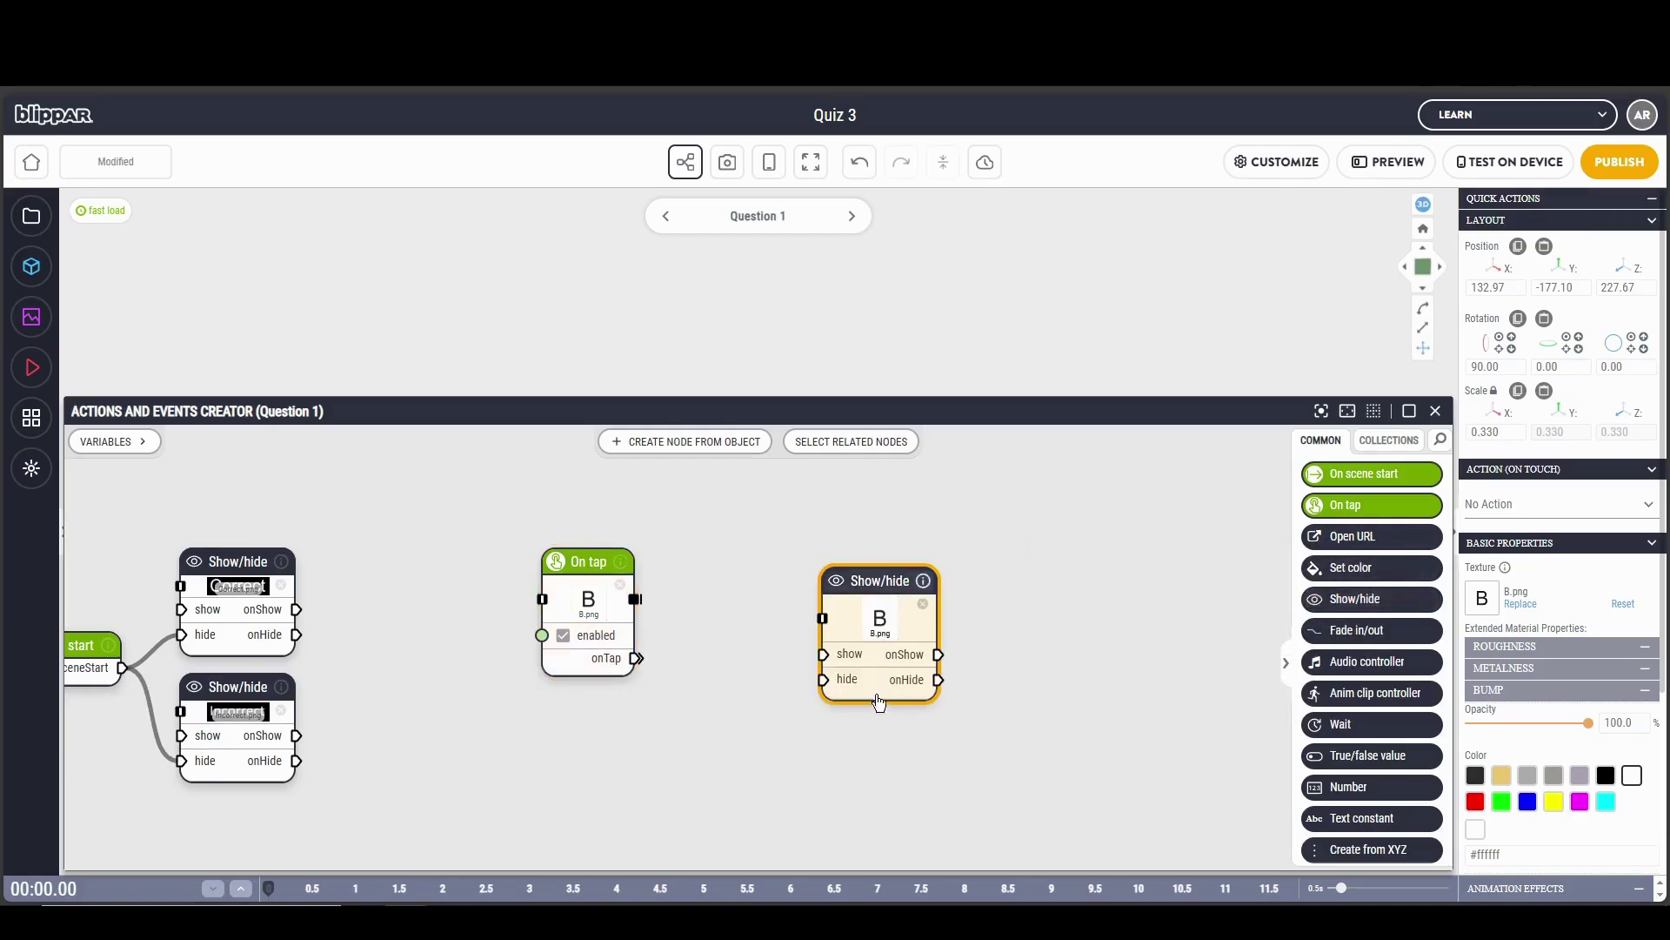
click(879, 618)
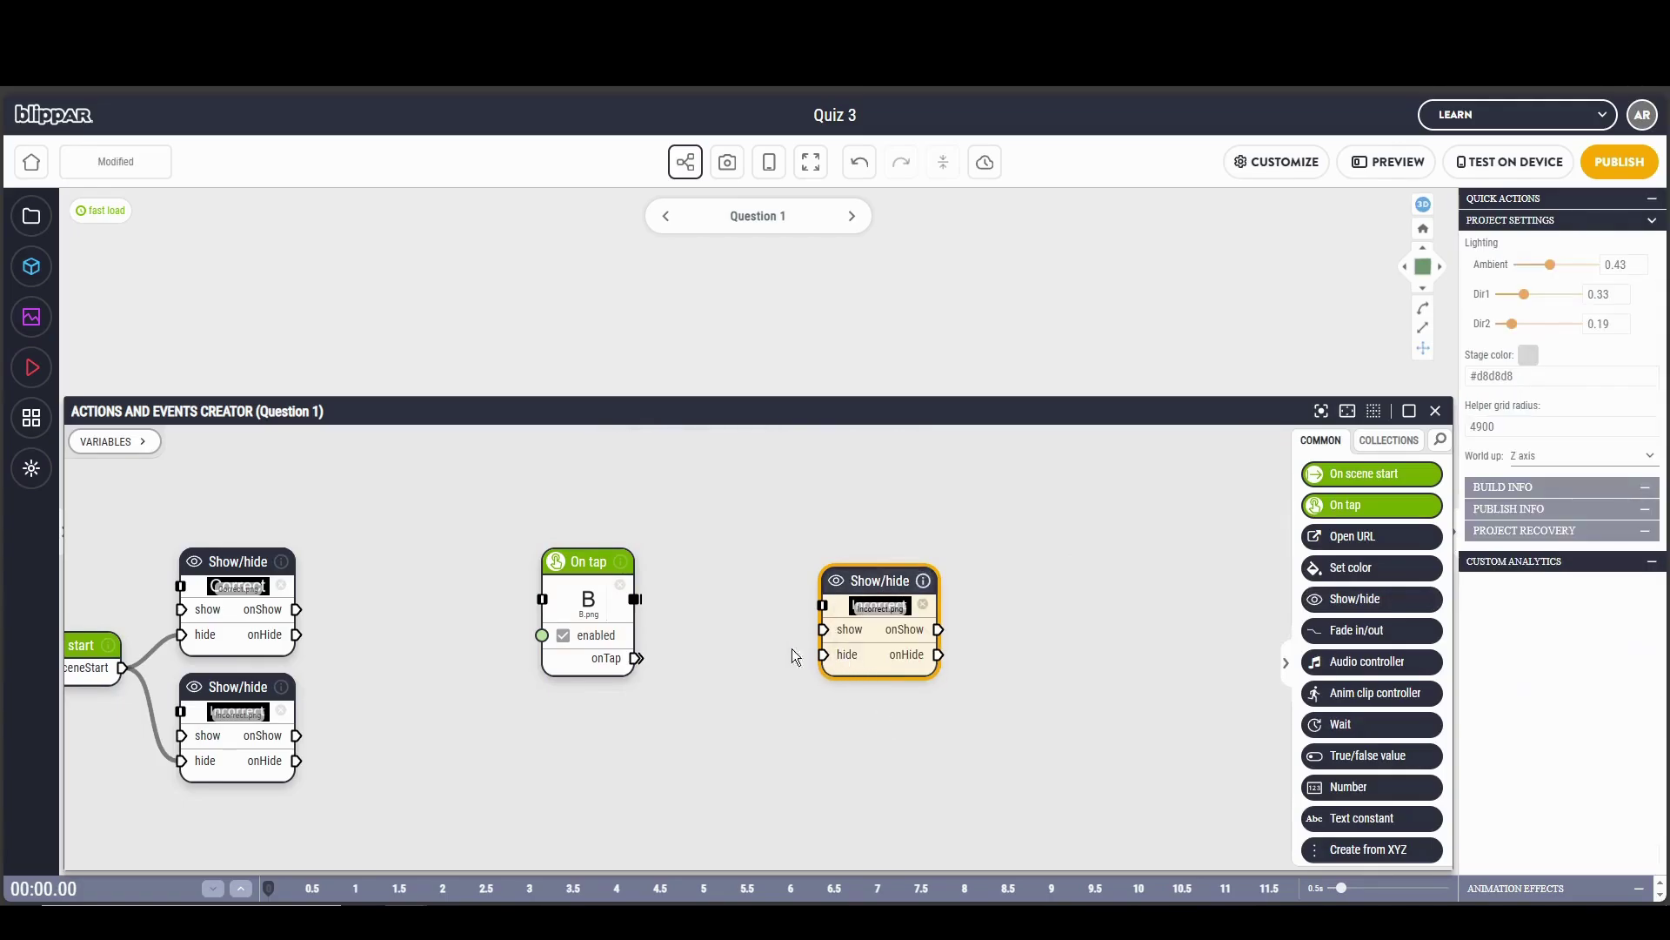
drag(638, 659, 722, 572)
click(851, 605)
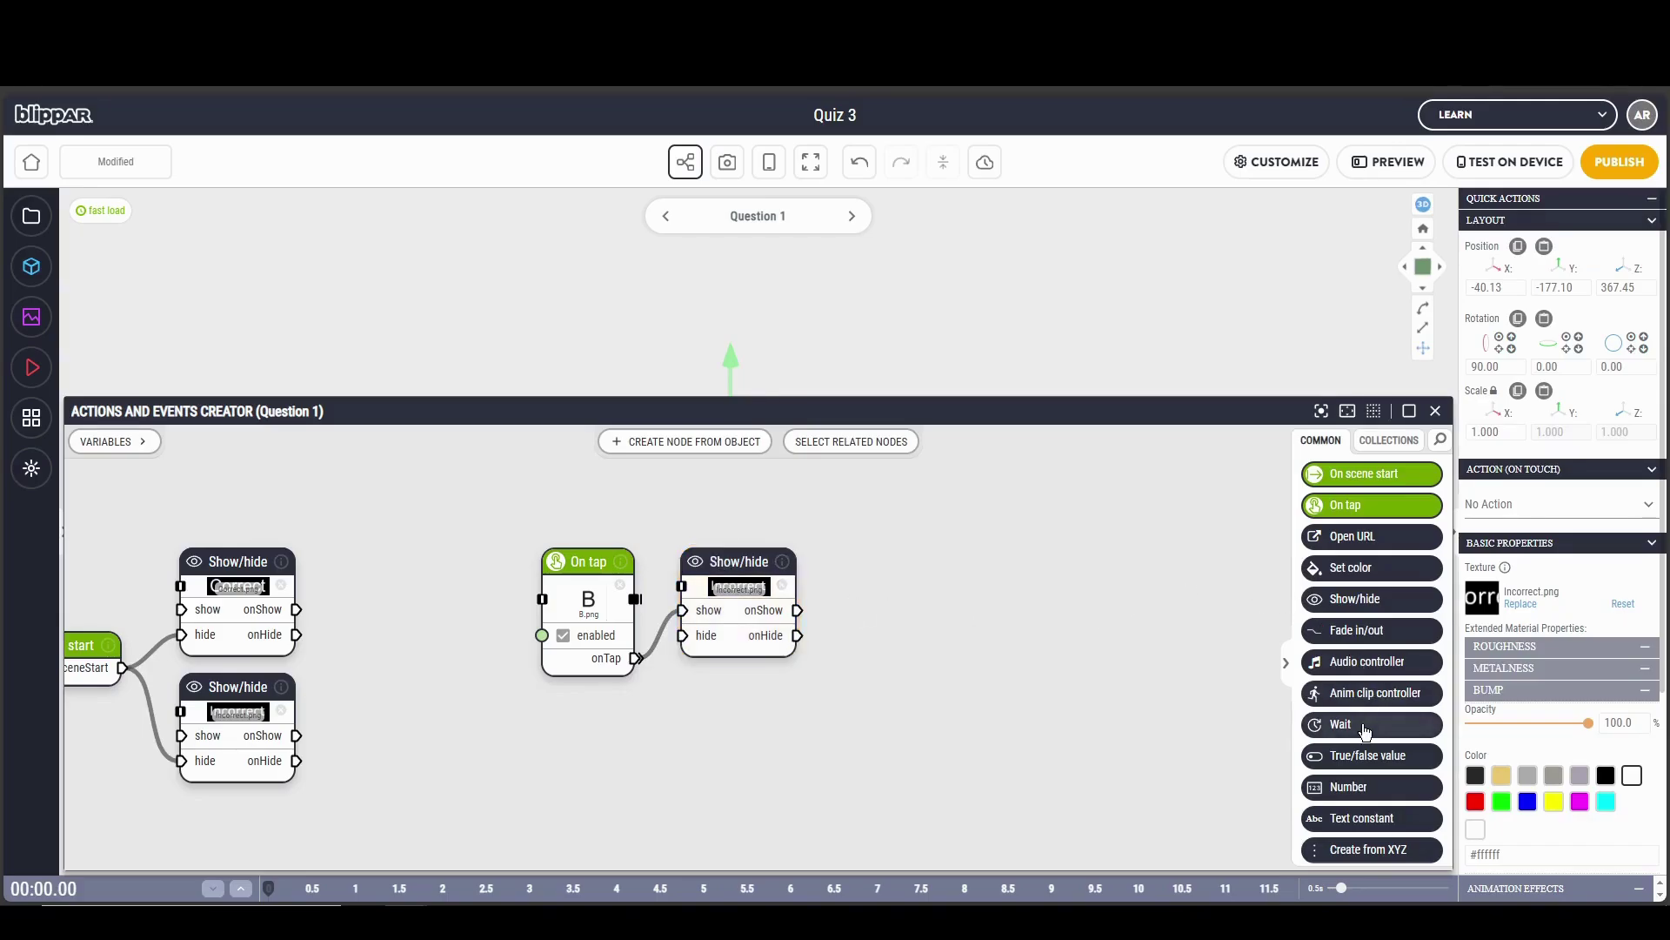
Add a Wait node with a 2-second interval and connect the Incorrect.png node's onShow to its begin input
drag(1344, 723, 909, 569)
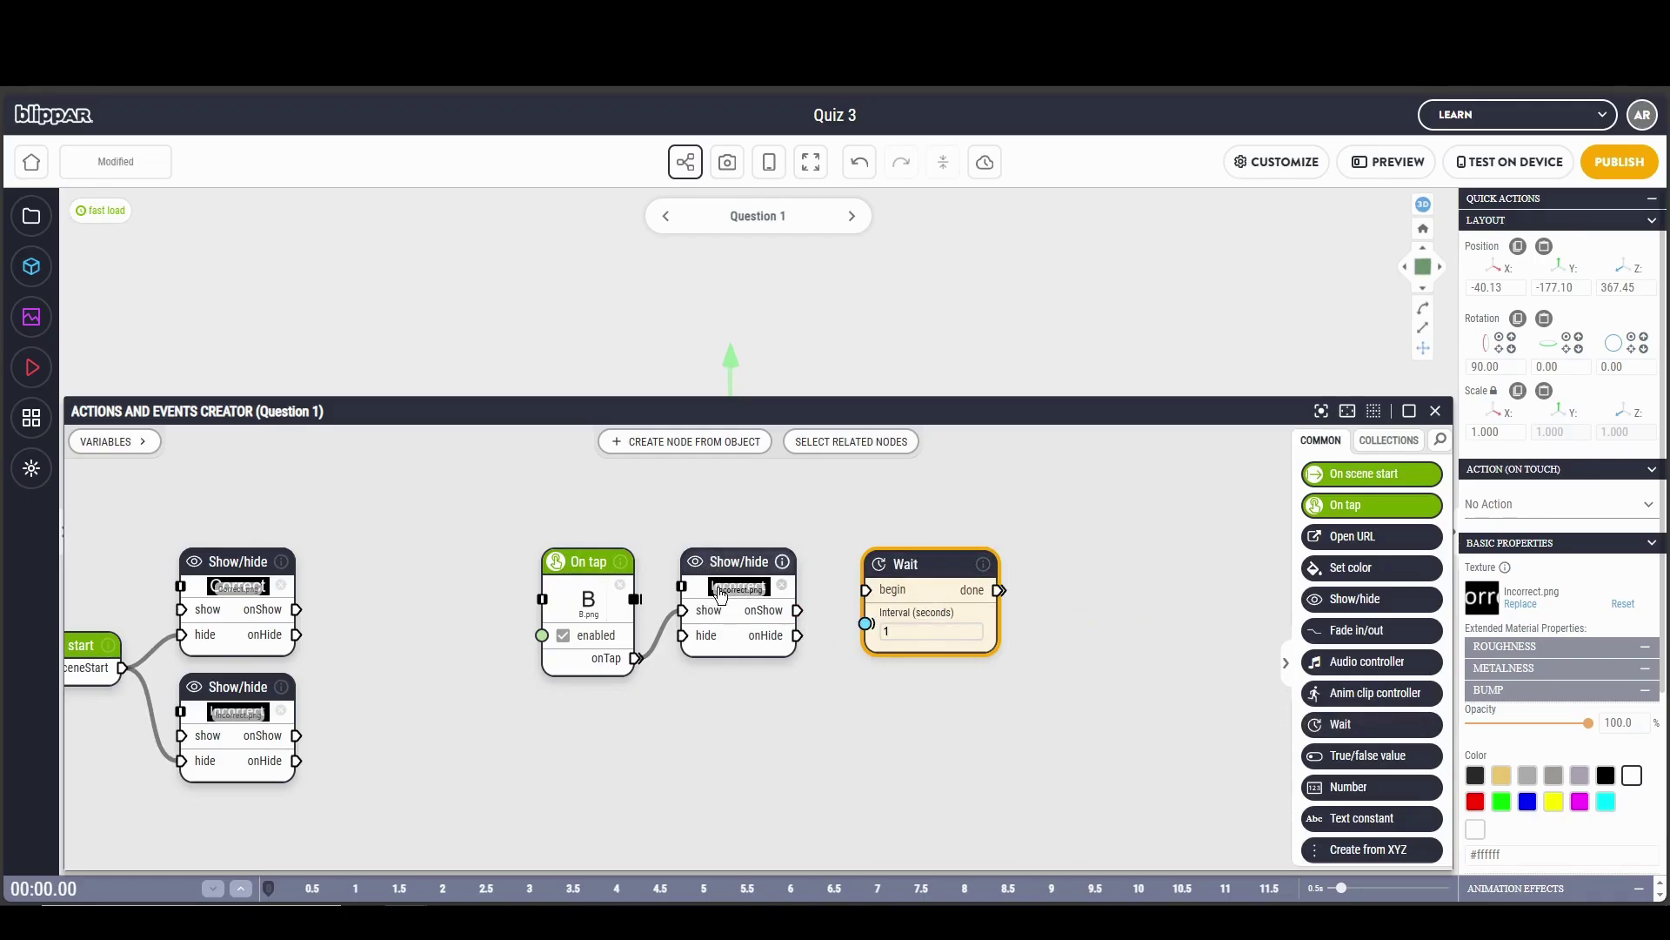
click(979, 628)
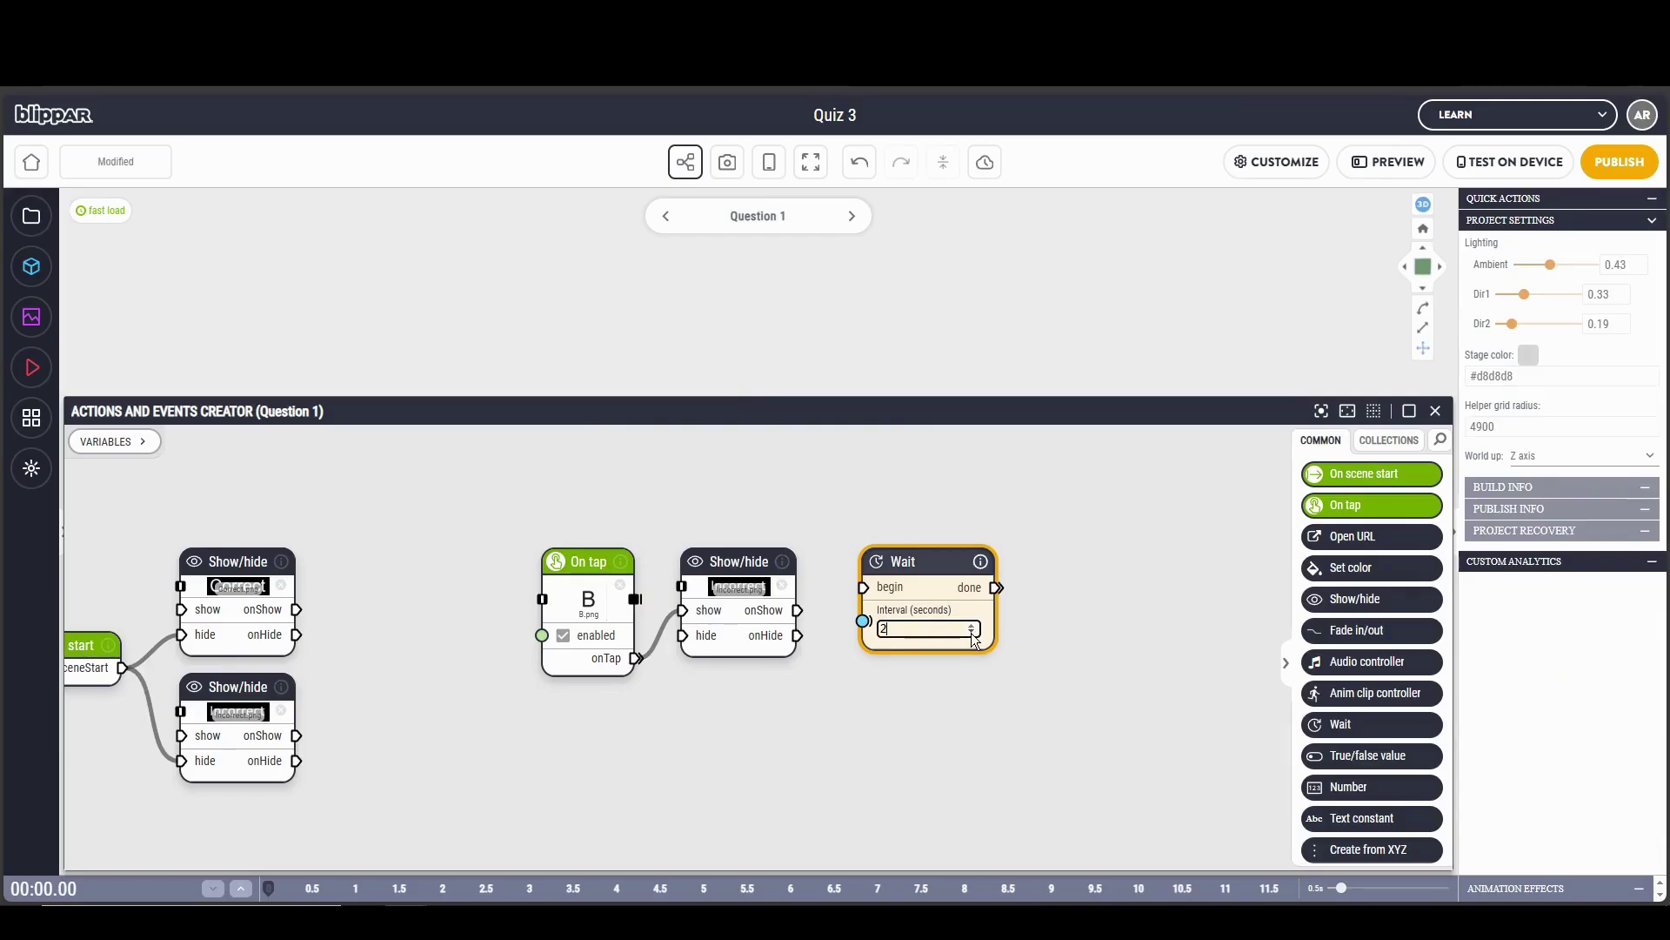
click(966, 666)
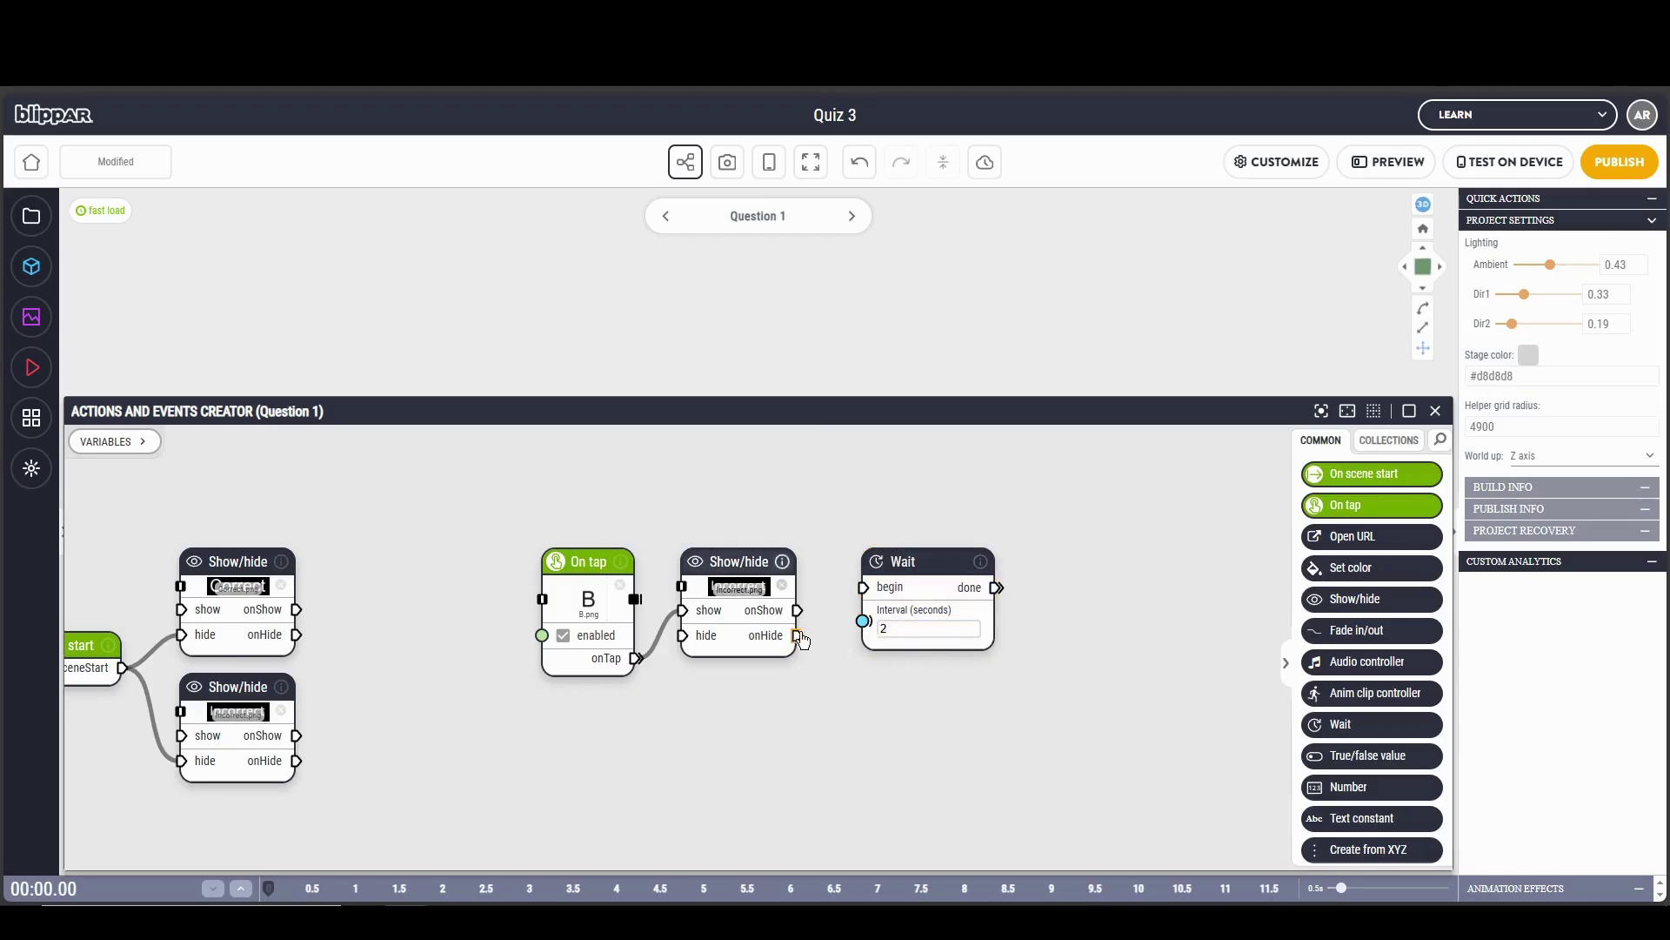
drag(797, 610, 864, 587)
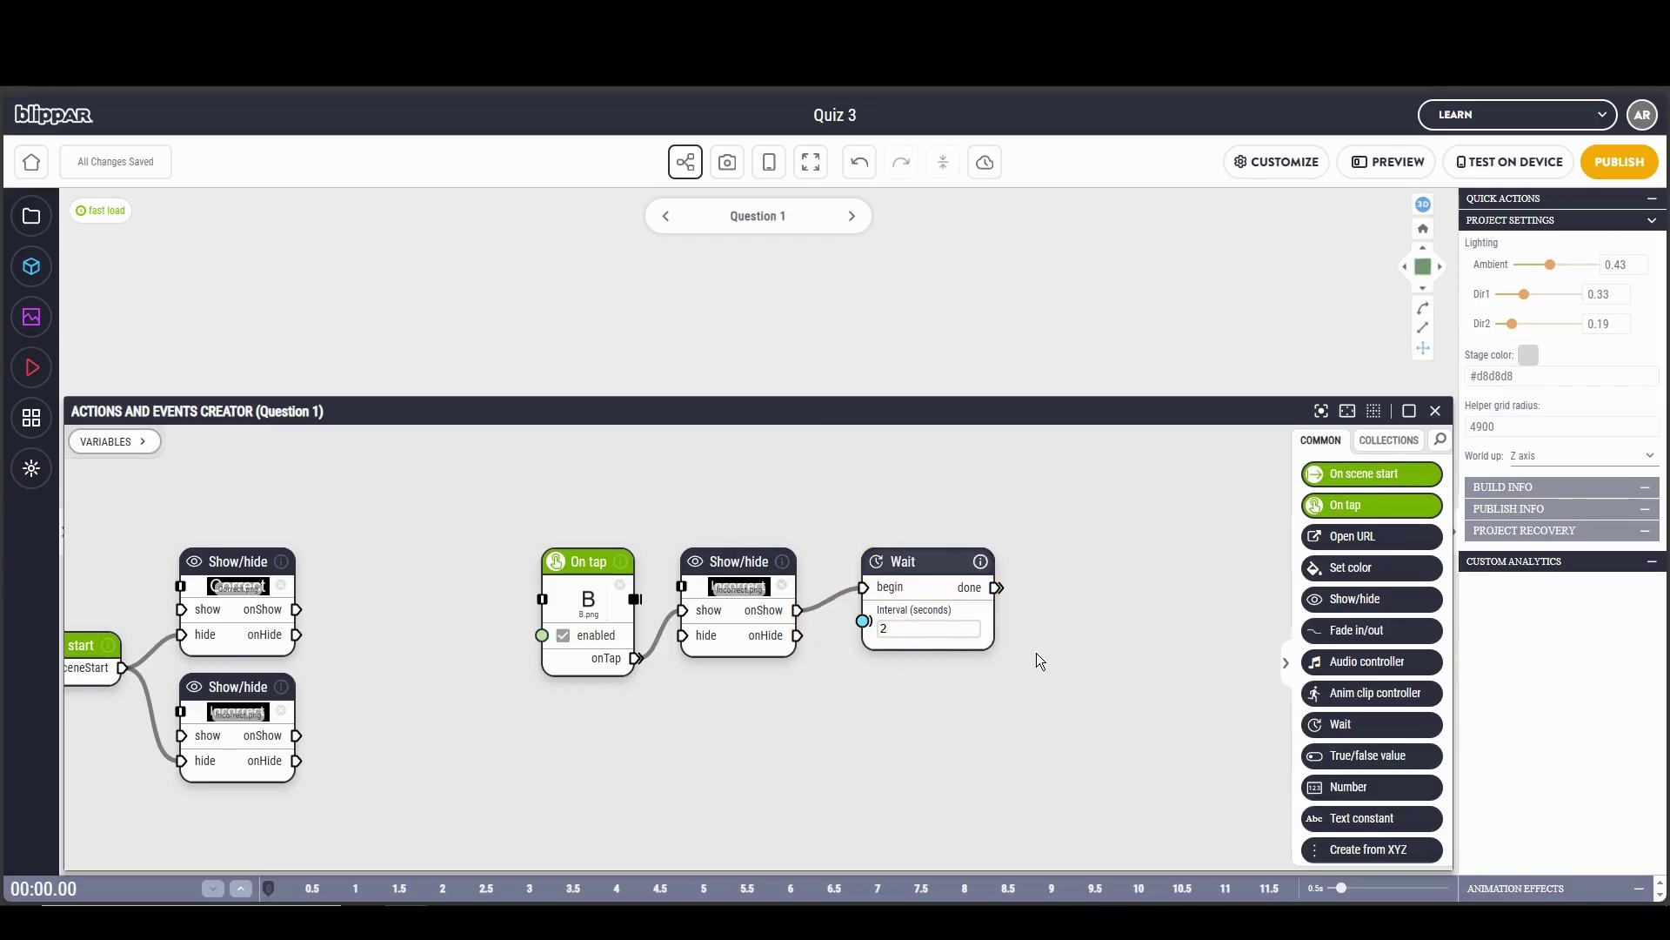
Connect the Wait node's done output back to the Incorrect.png node's hide input and close the events editor
drag(997, 587, 683, 635)
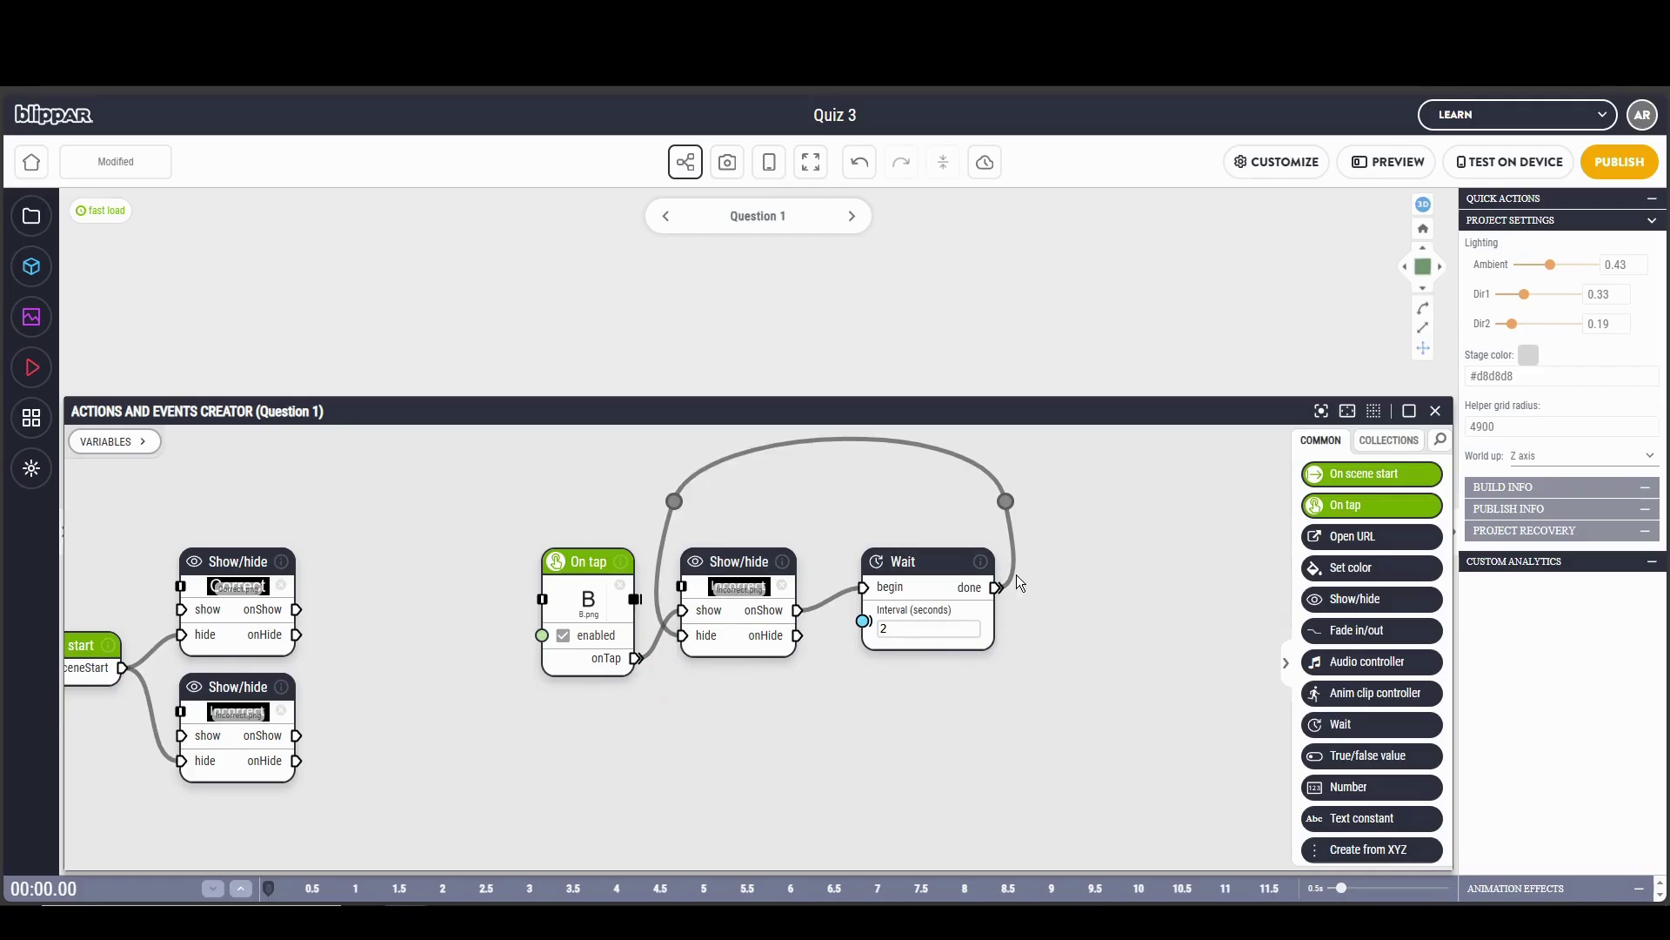
scroll(876, 455, up, 1)
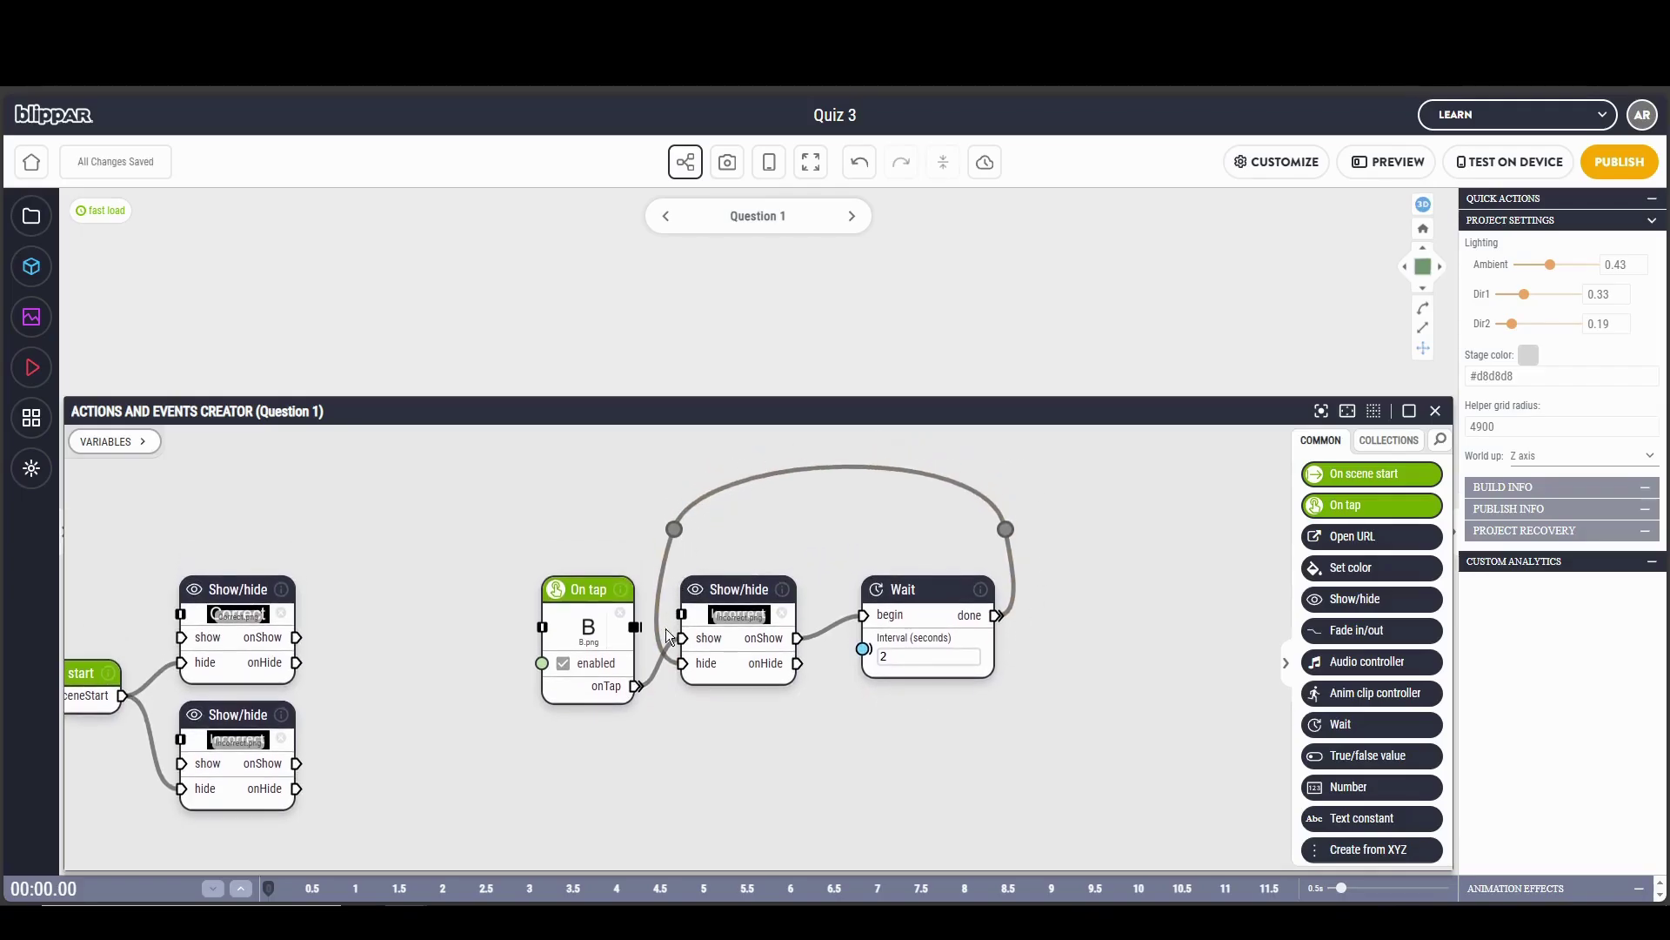
scroll(770, 614, right, 3)
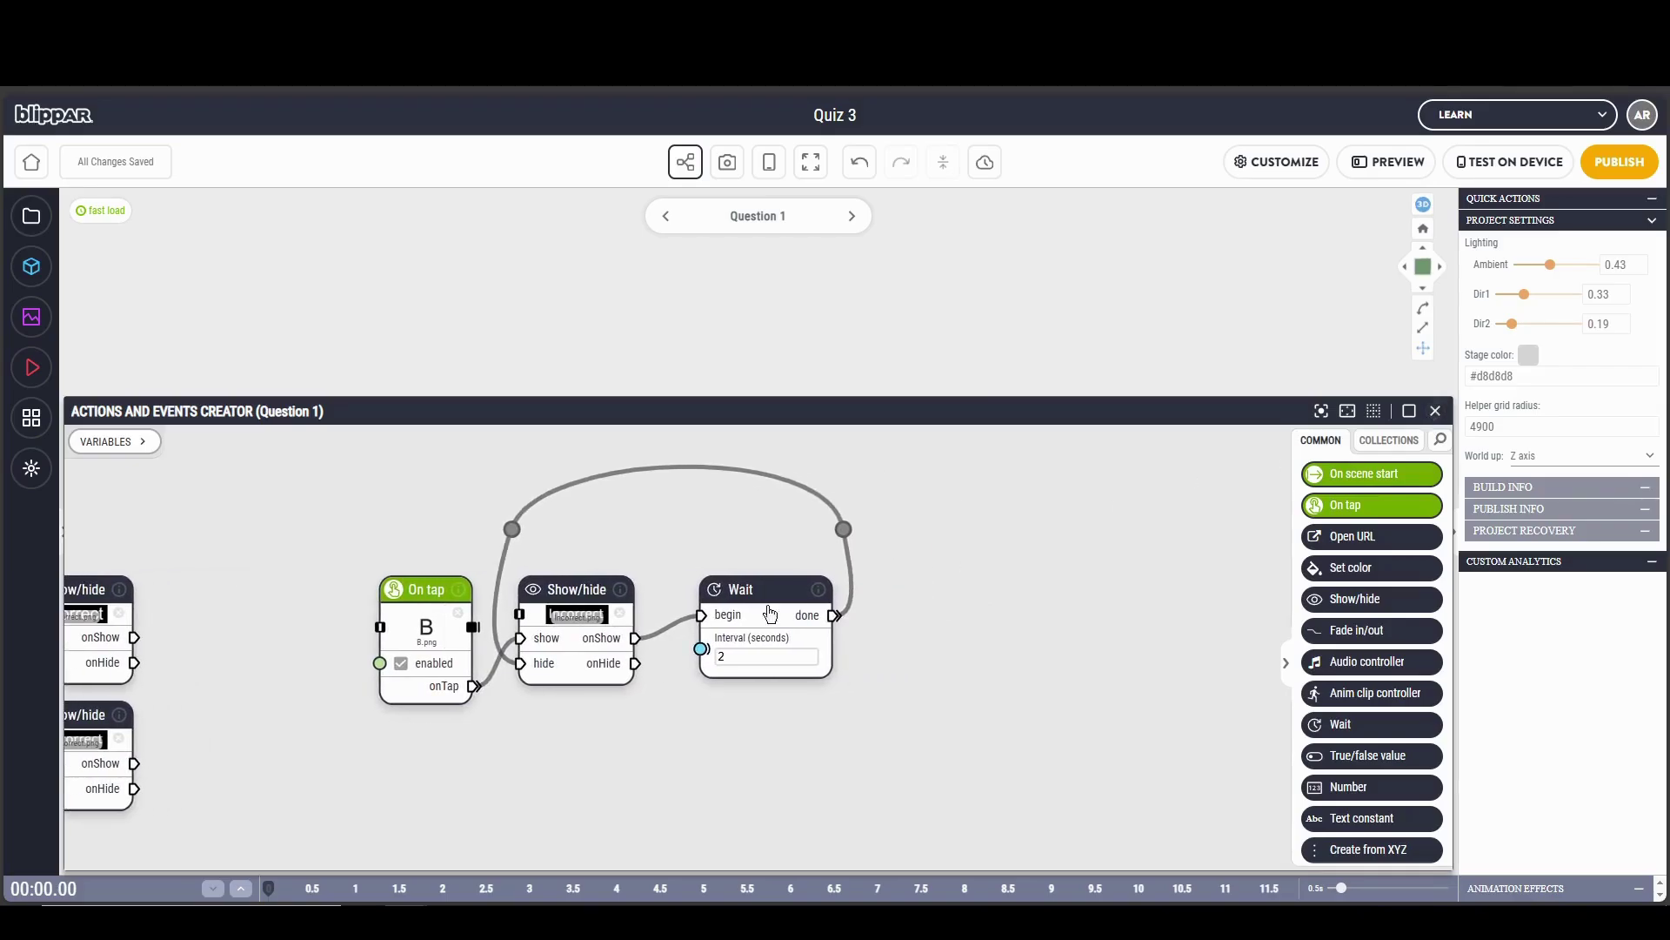
click(1435, 411)
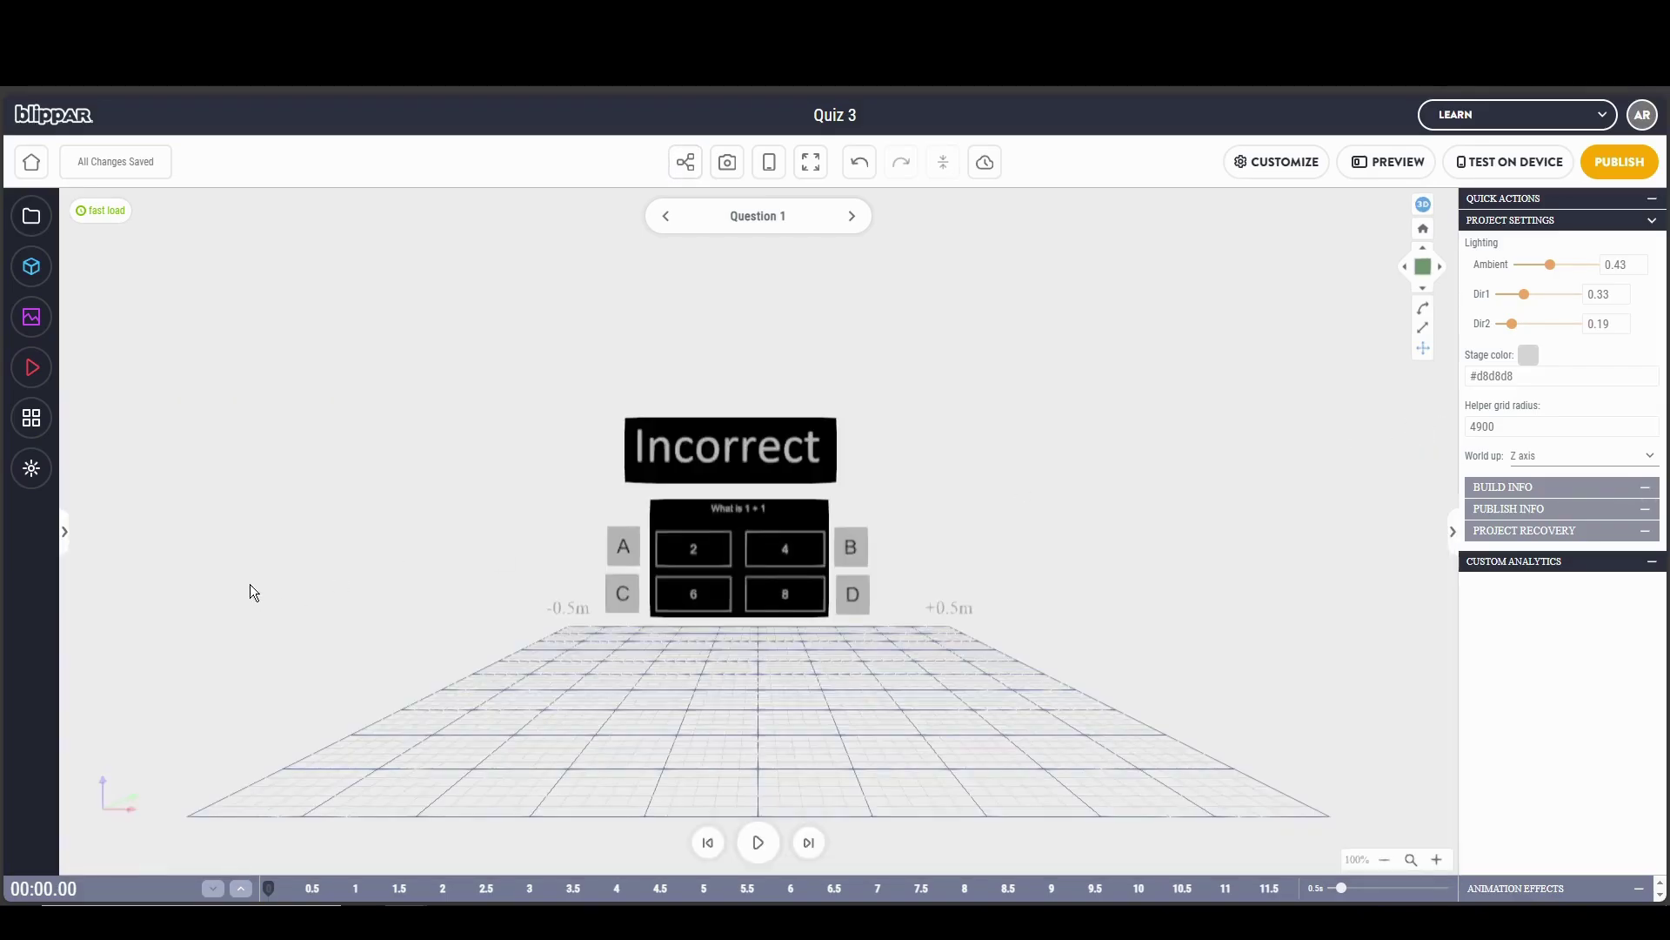
Preview the quiz, enter Question 1, bring all answer buttons into view, and test the response to tapping B
click(1388, 162)
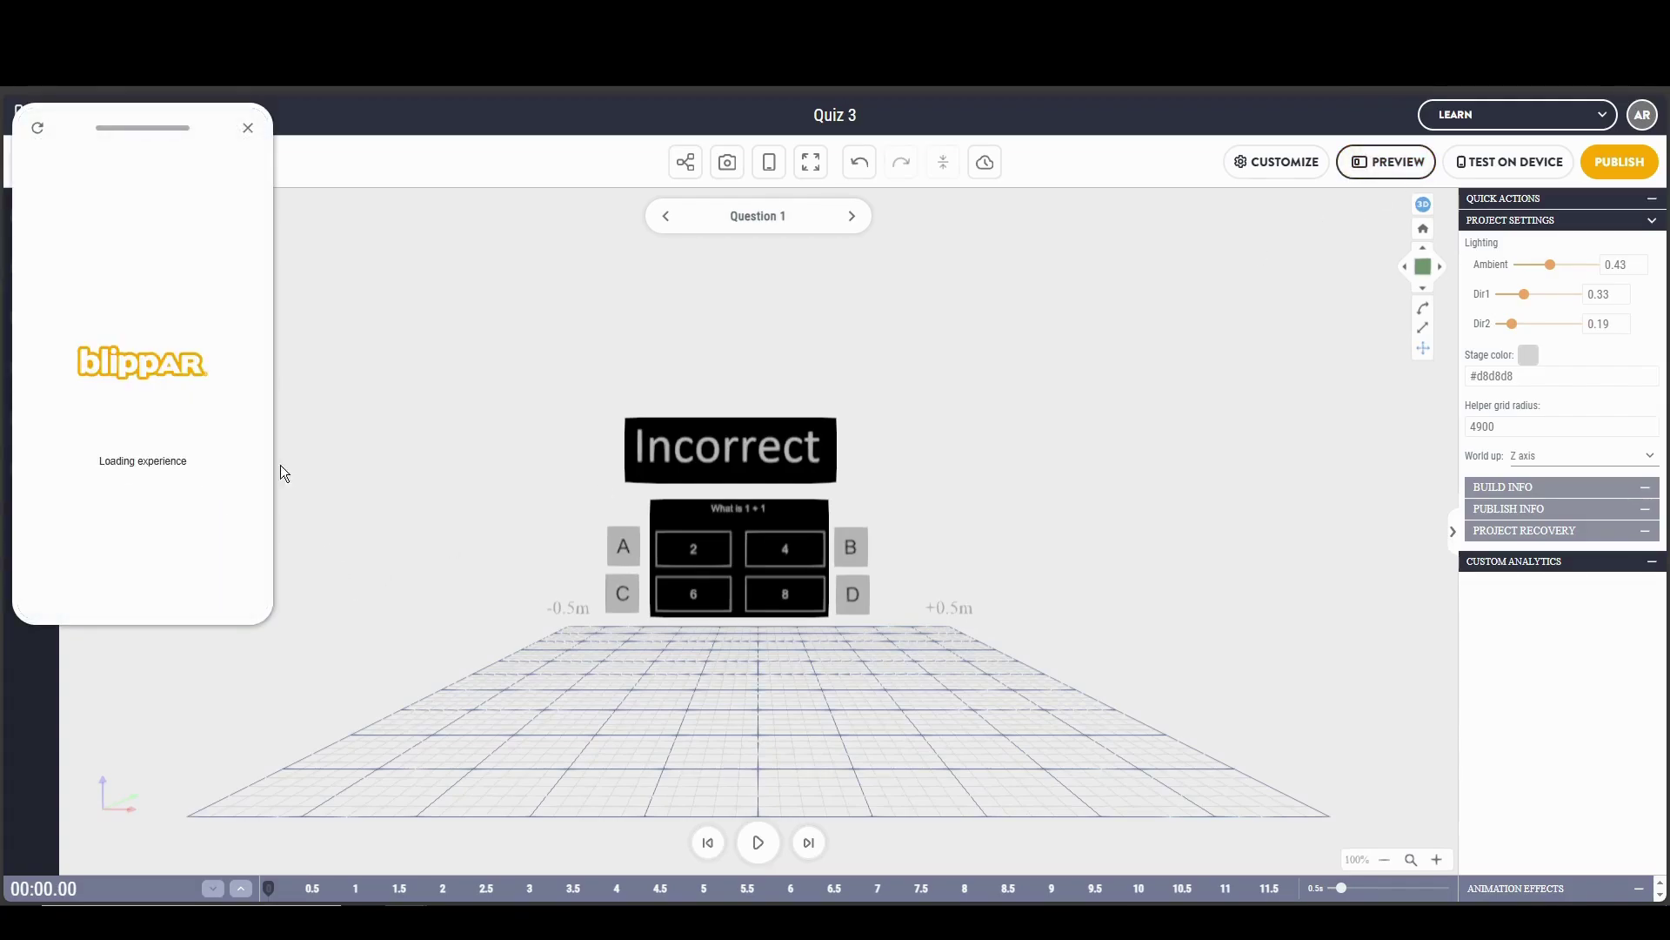
click(142, 422)
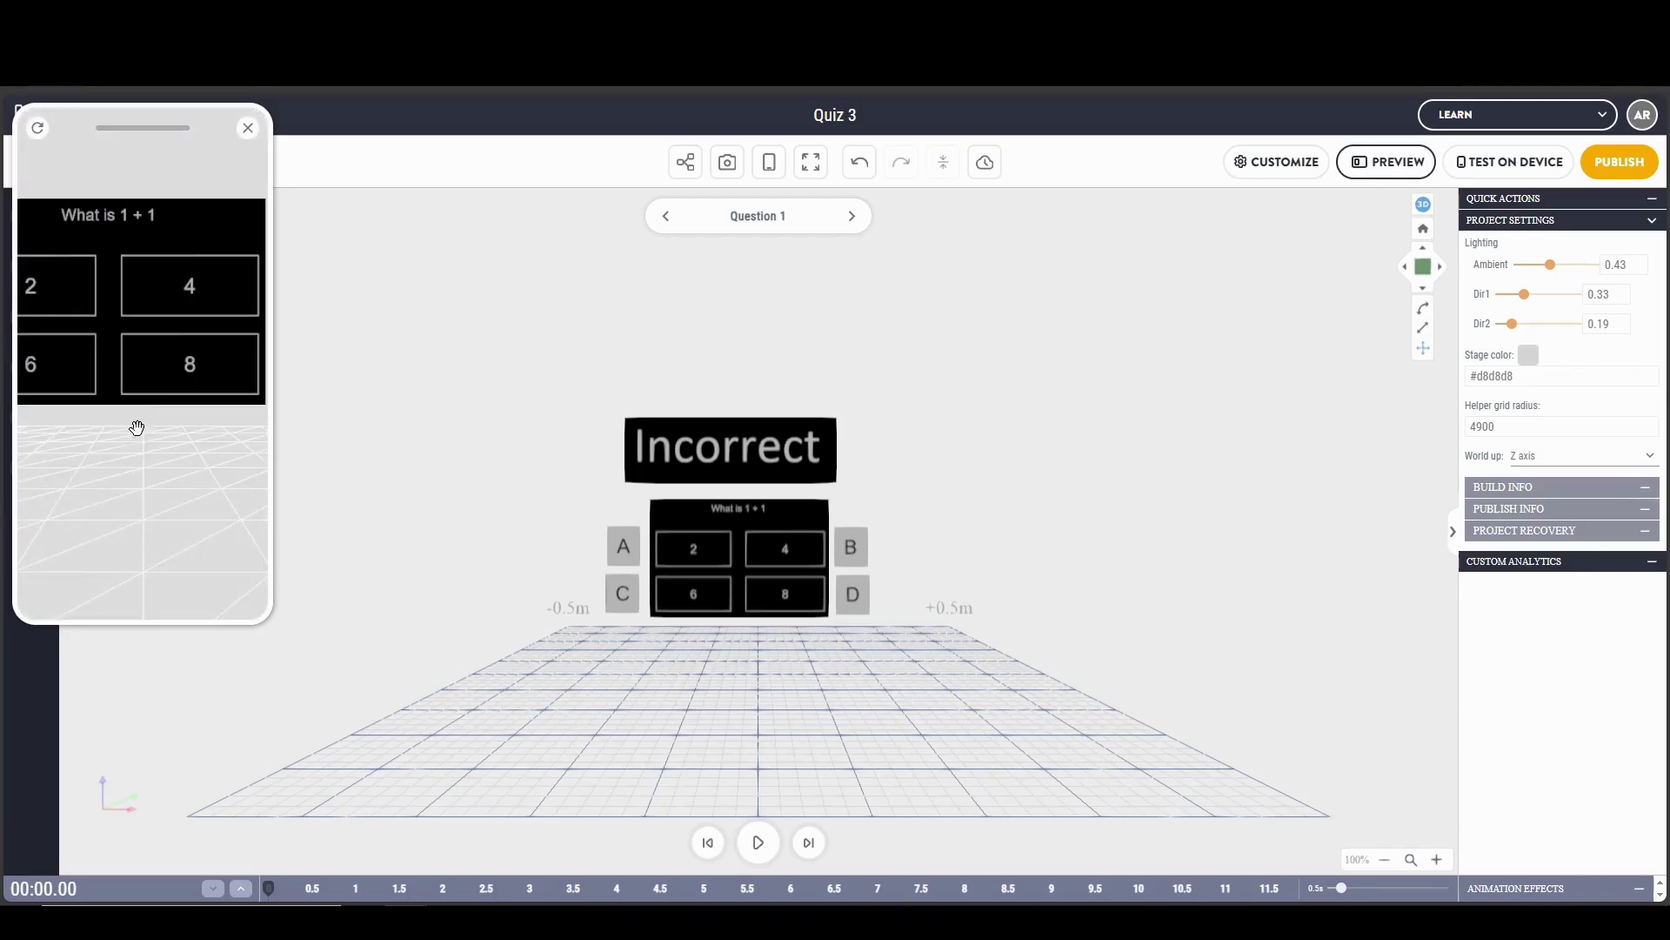
drag(142, 473, 212, 454)
click(235, 296)
drag(235, 297, 105, 396)
scroll(105, 417, down, 5)
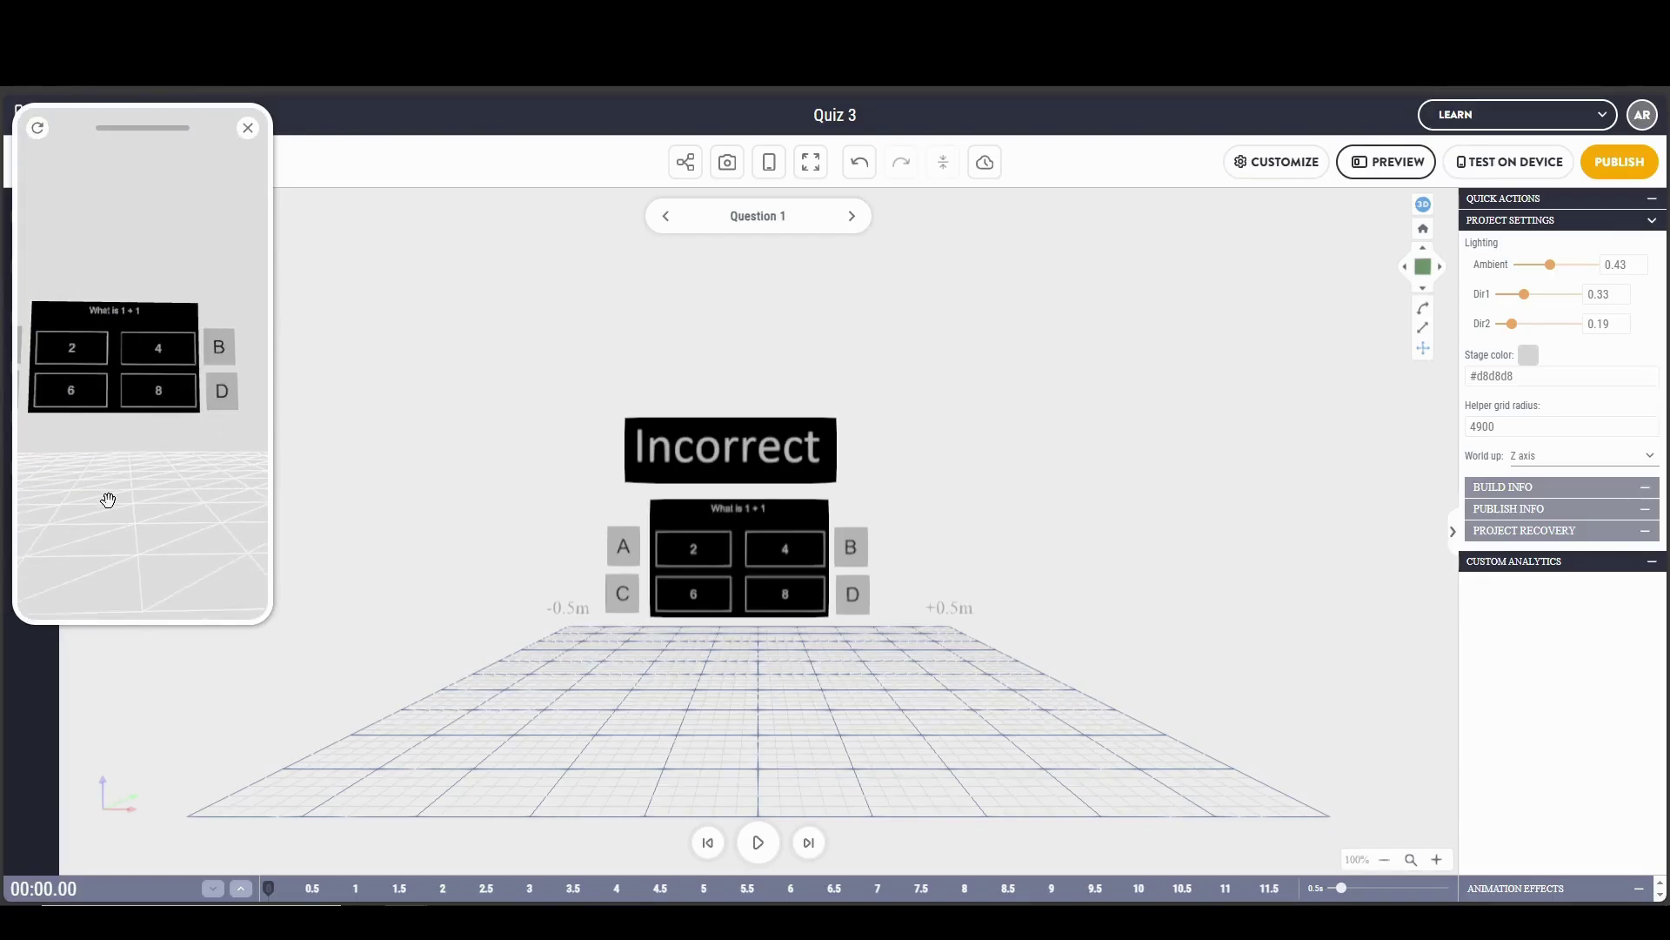
drag(76, 478, 45, 458)
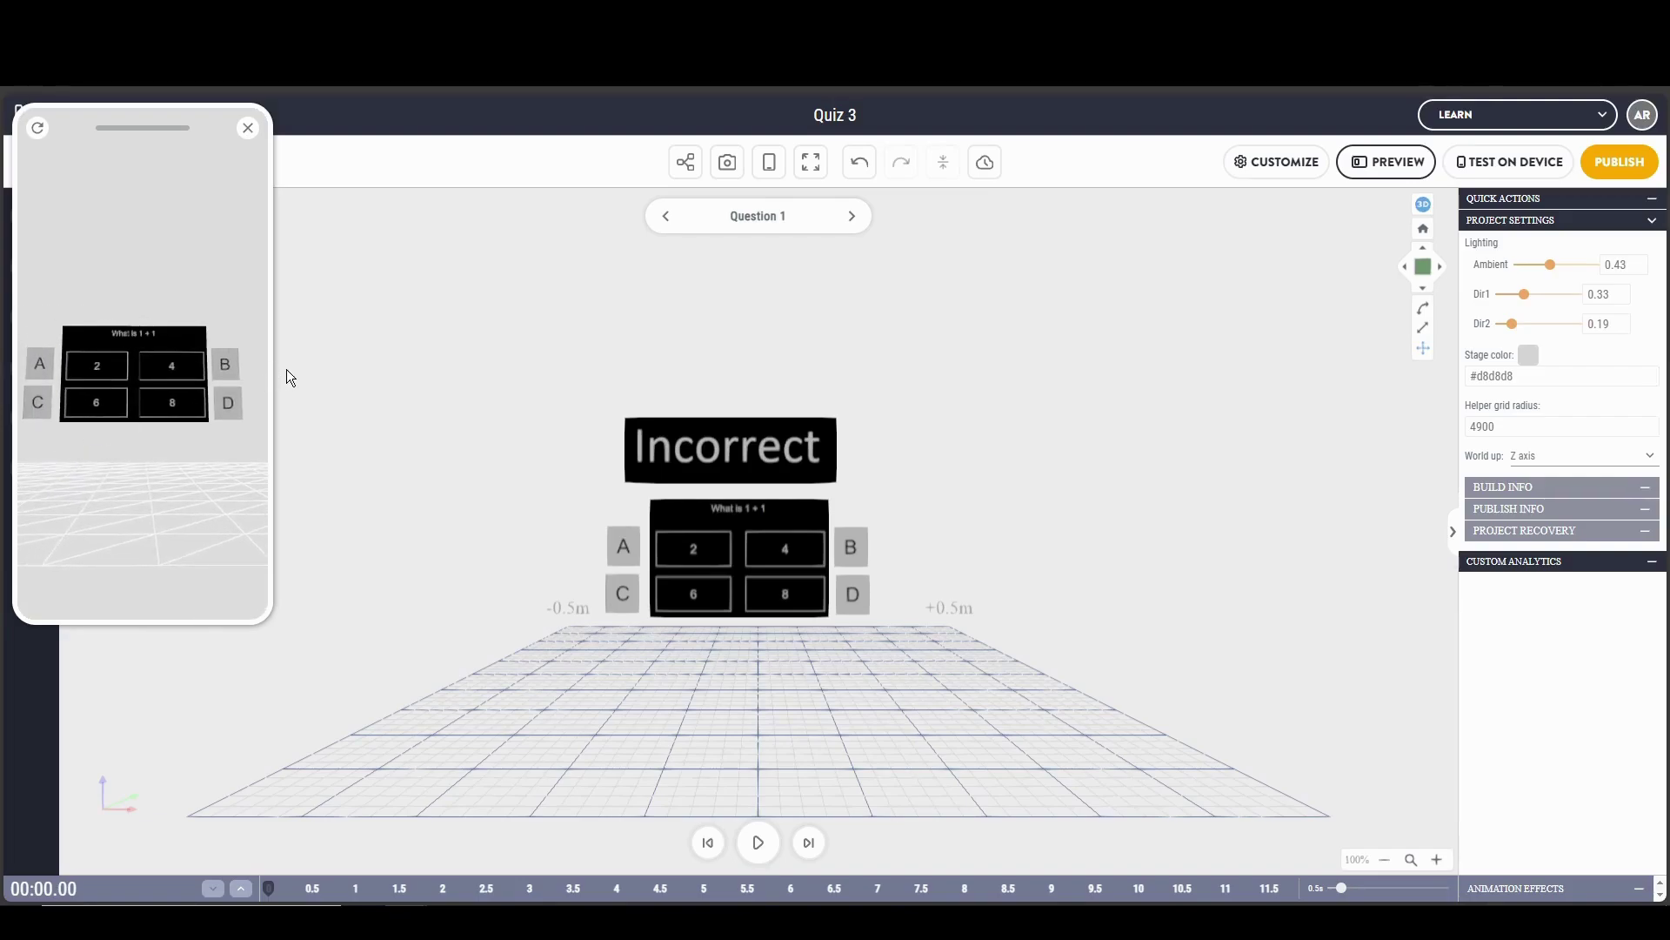
click(229, 366)
click(249, 131)
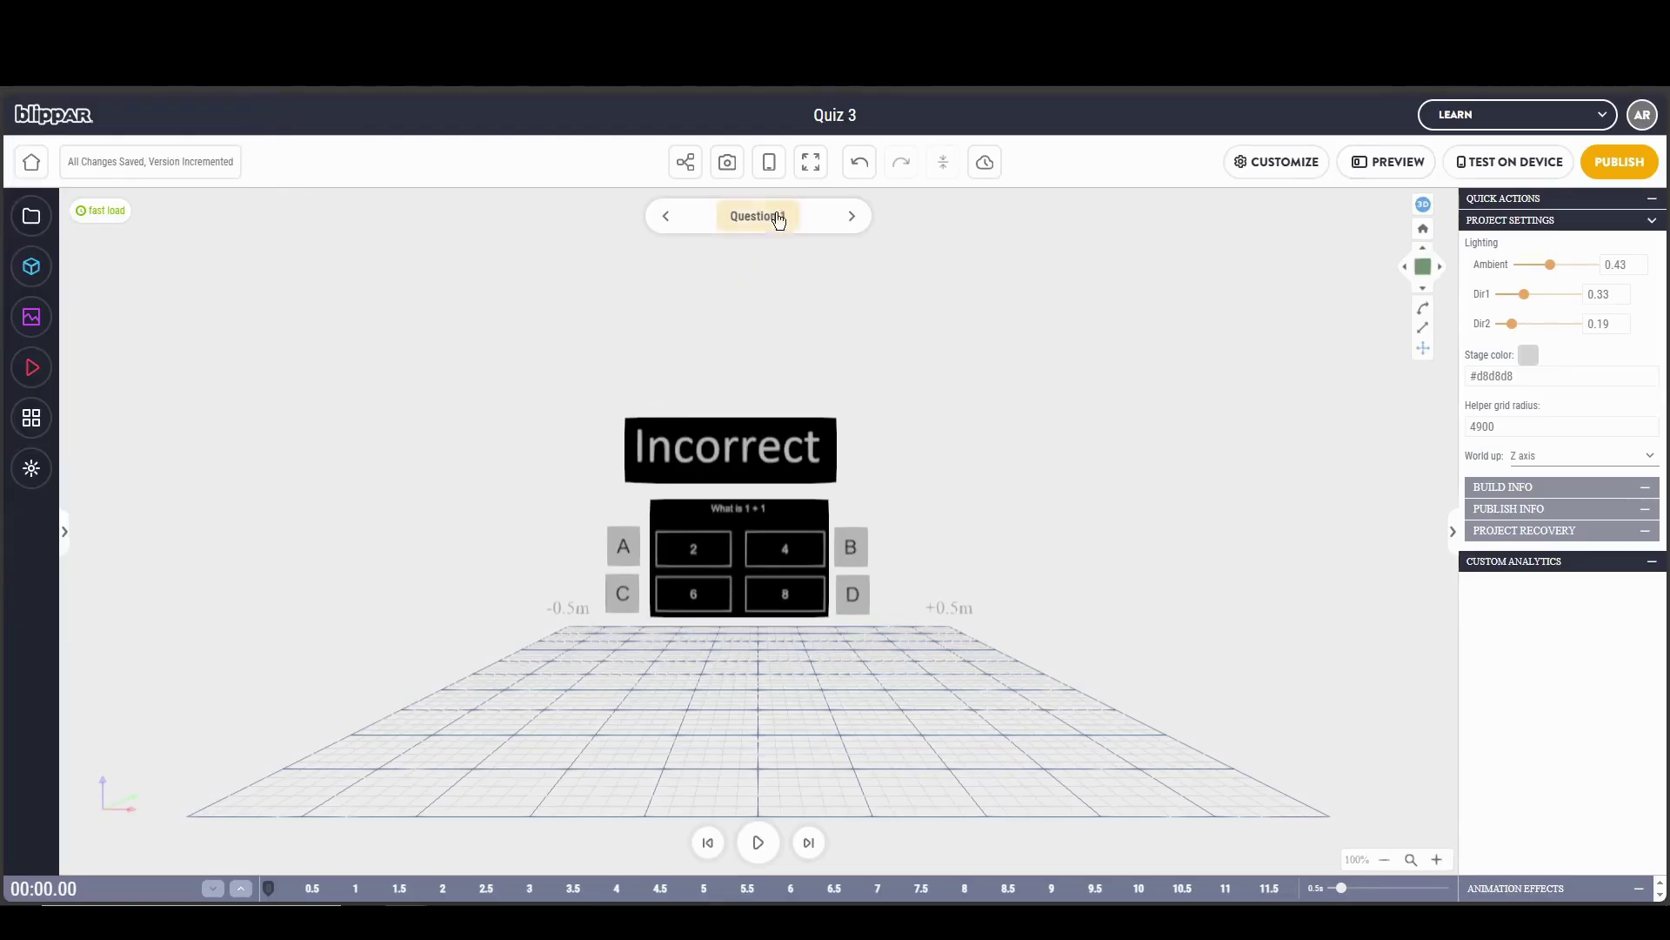
click(686, 162)
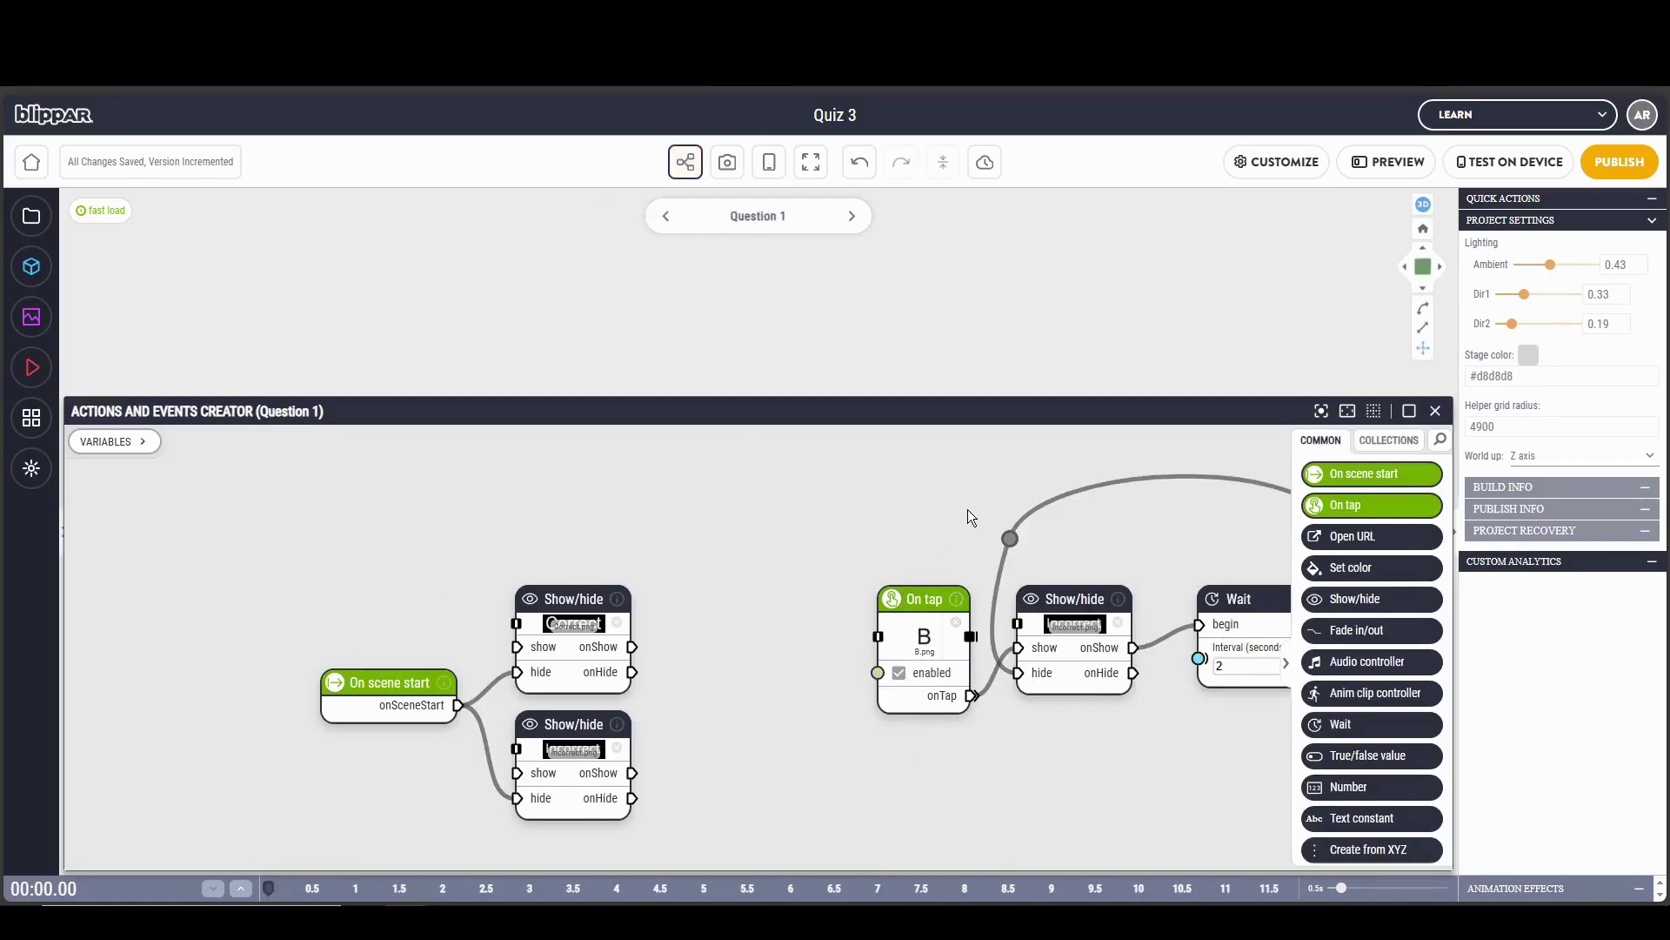
click(1436, 411)
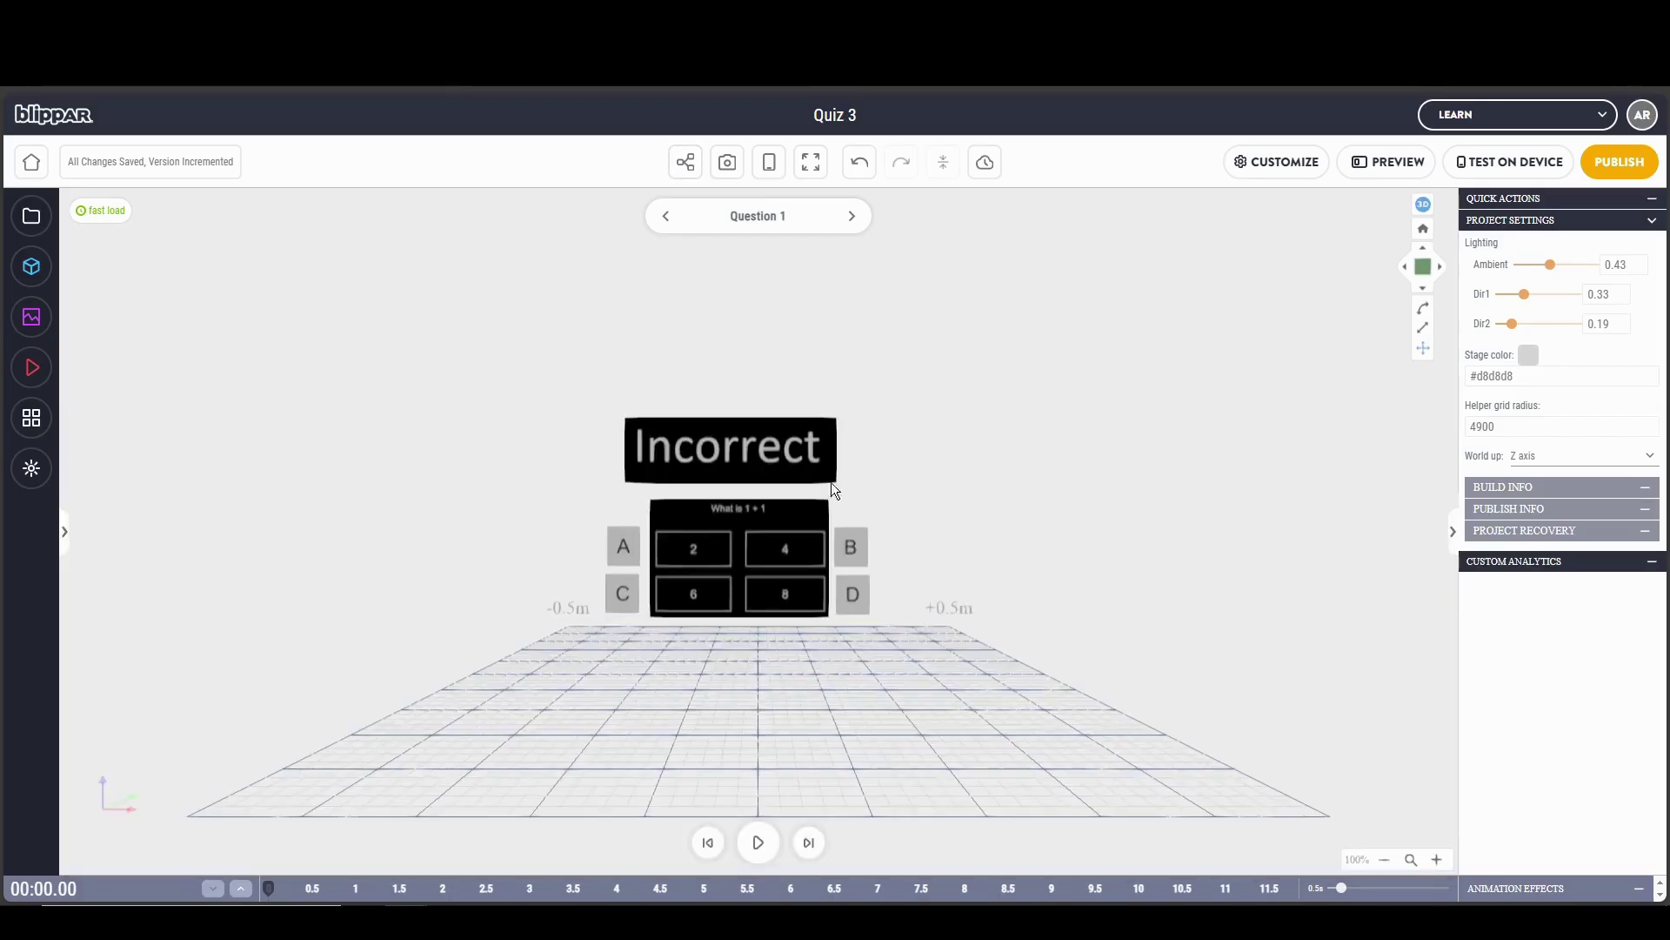
click(621, 547)
click(522, 547)
Add an On tap node for A.png in an empty area beyond the Wait node of Question 1's event graph
click(696, 175)
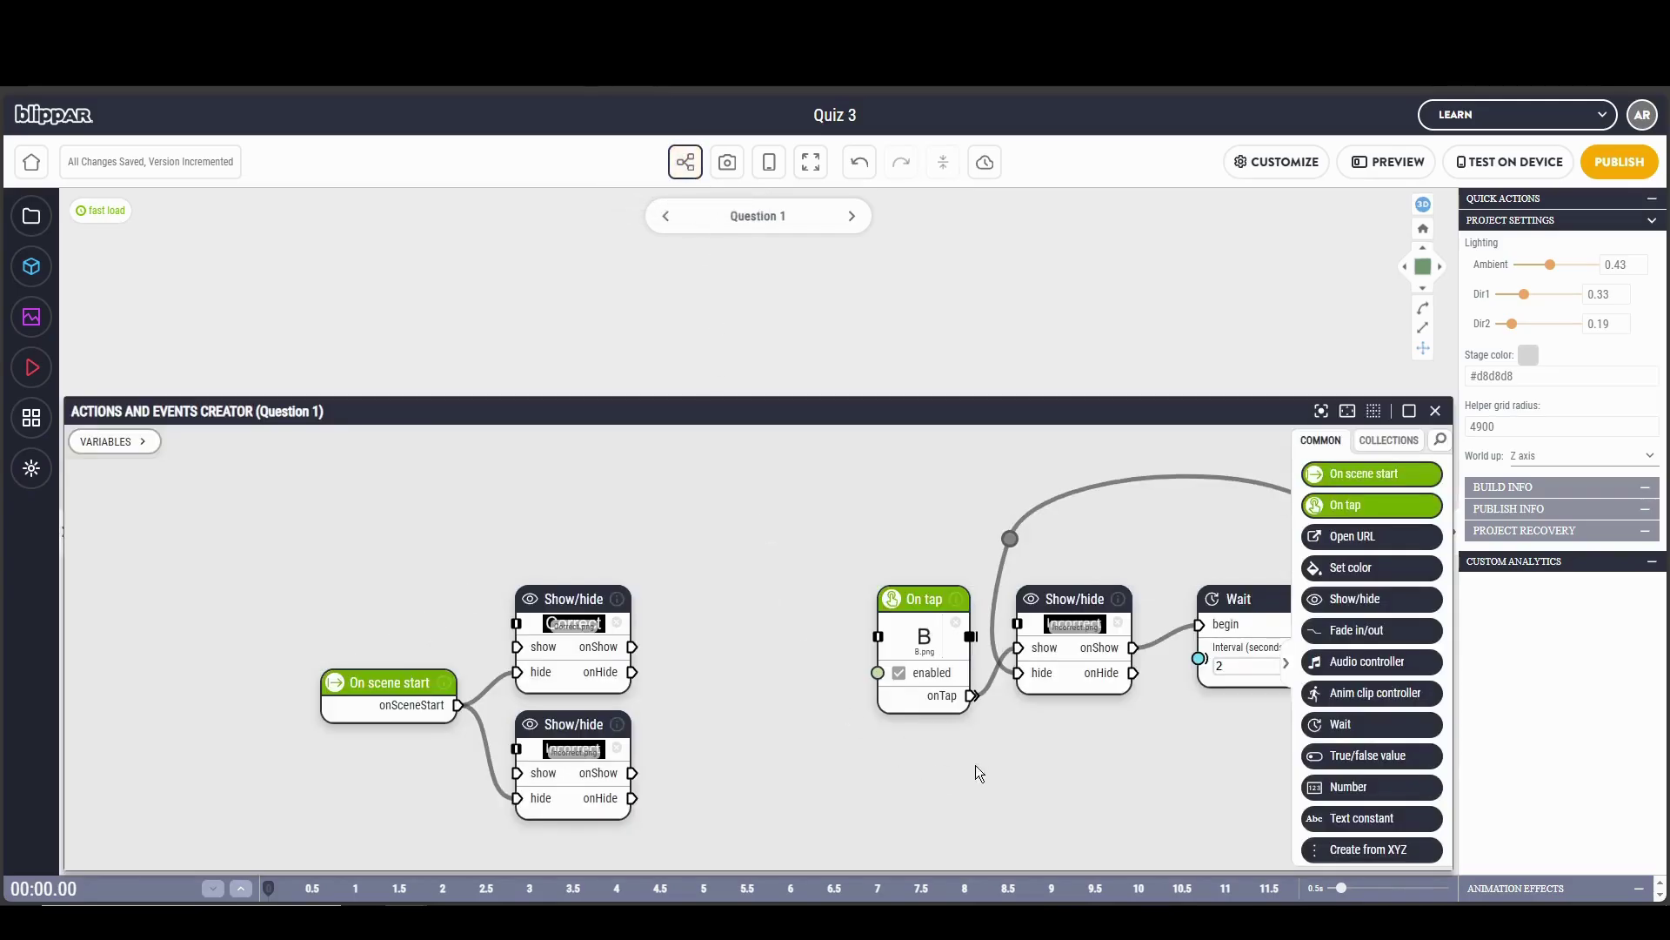
drag(977, 772, 645, 753)
drag(1171, 694, 513, 735)
drag(705, 682, 692, 683)
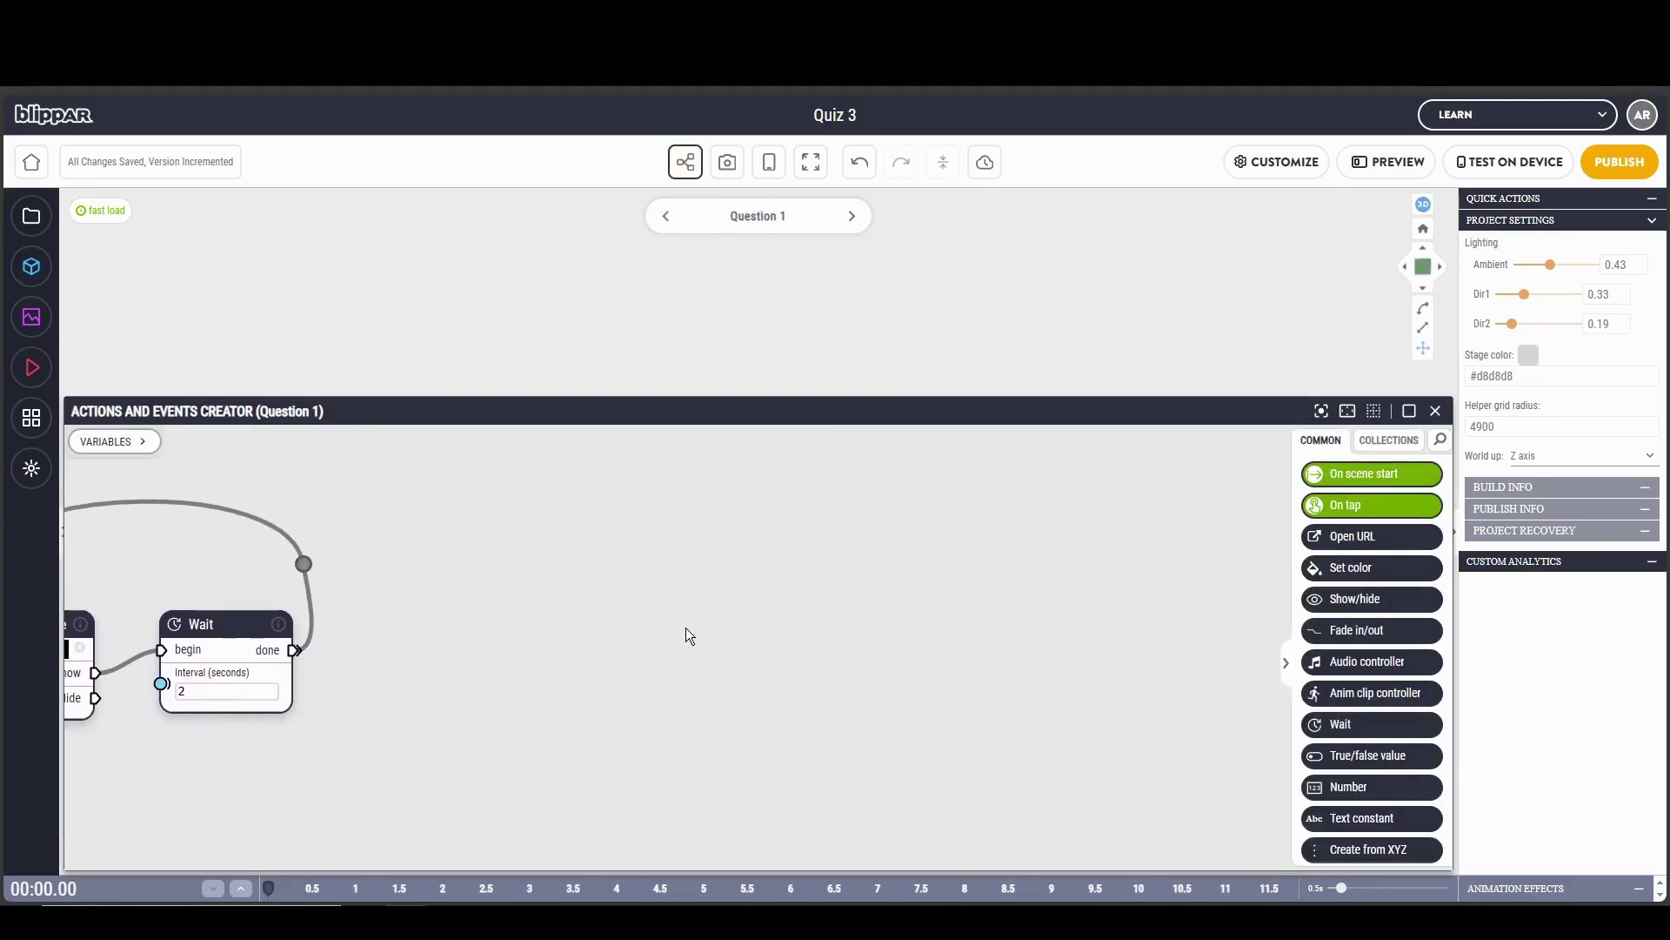
click(1361, 504)
click(816, 700)
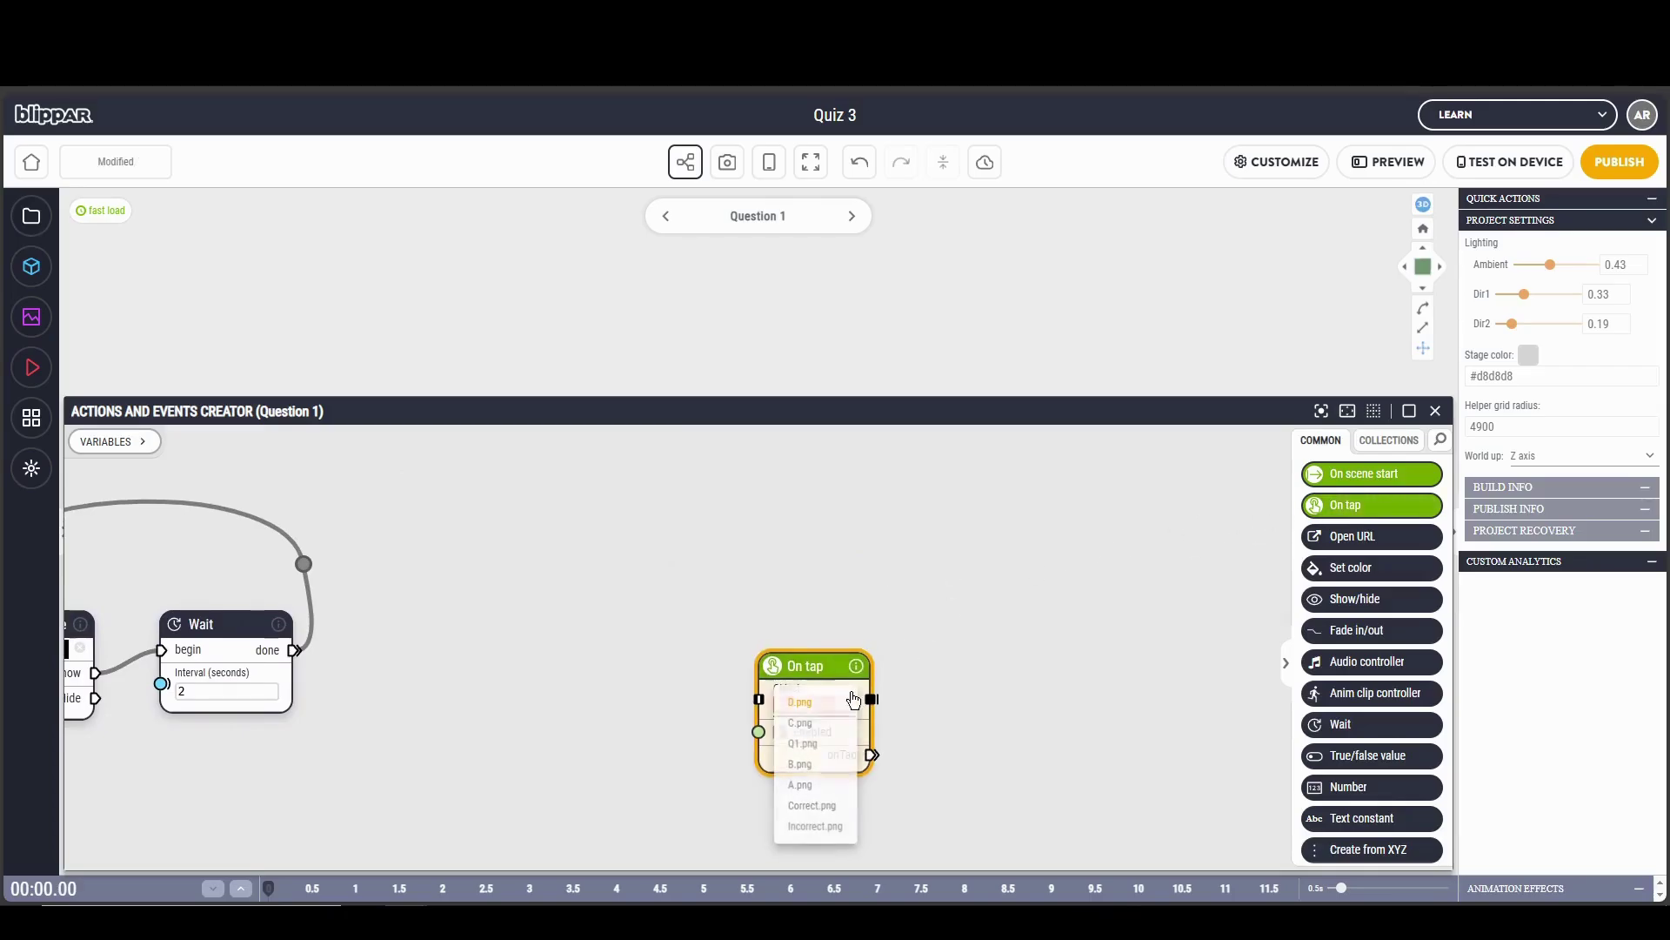
click(822, 787)
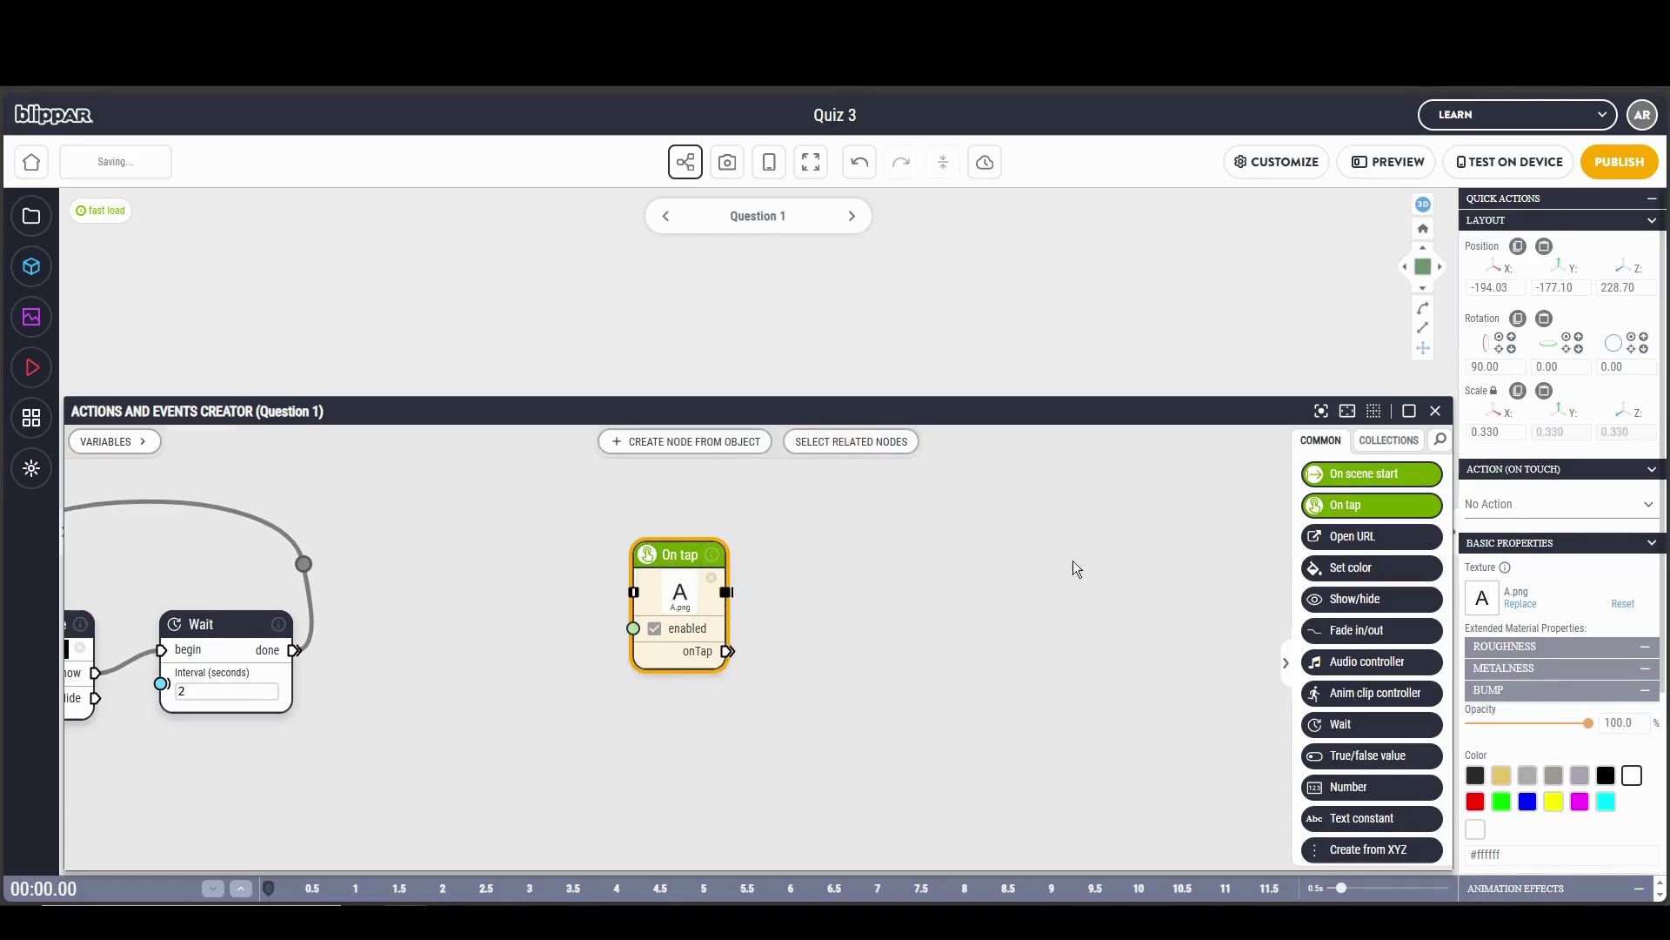
Add a Show/hide node targeting Correct.png beside the A.png On tap node and connect onTap to its show input
click(1348, 598)
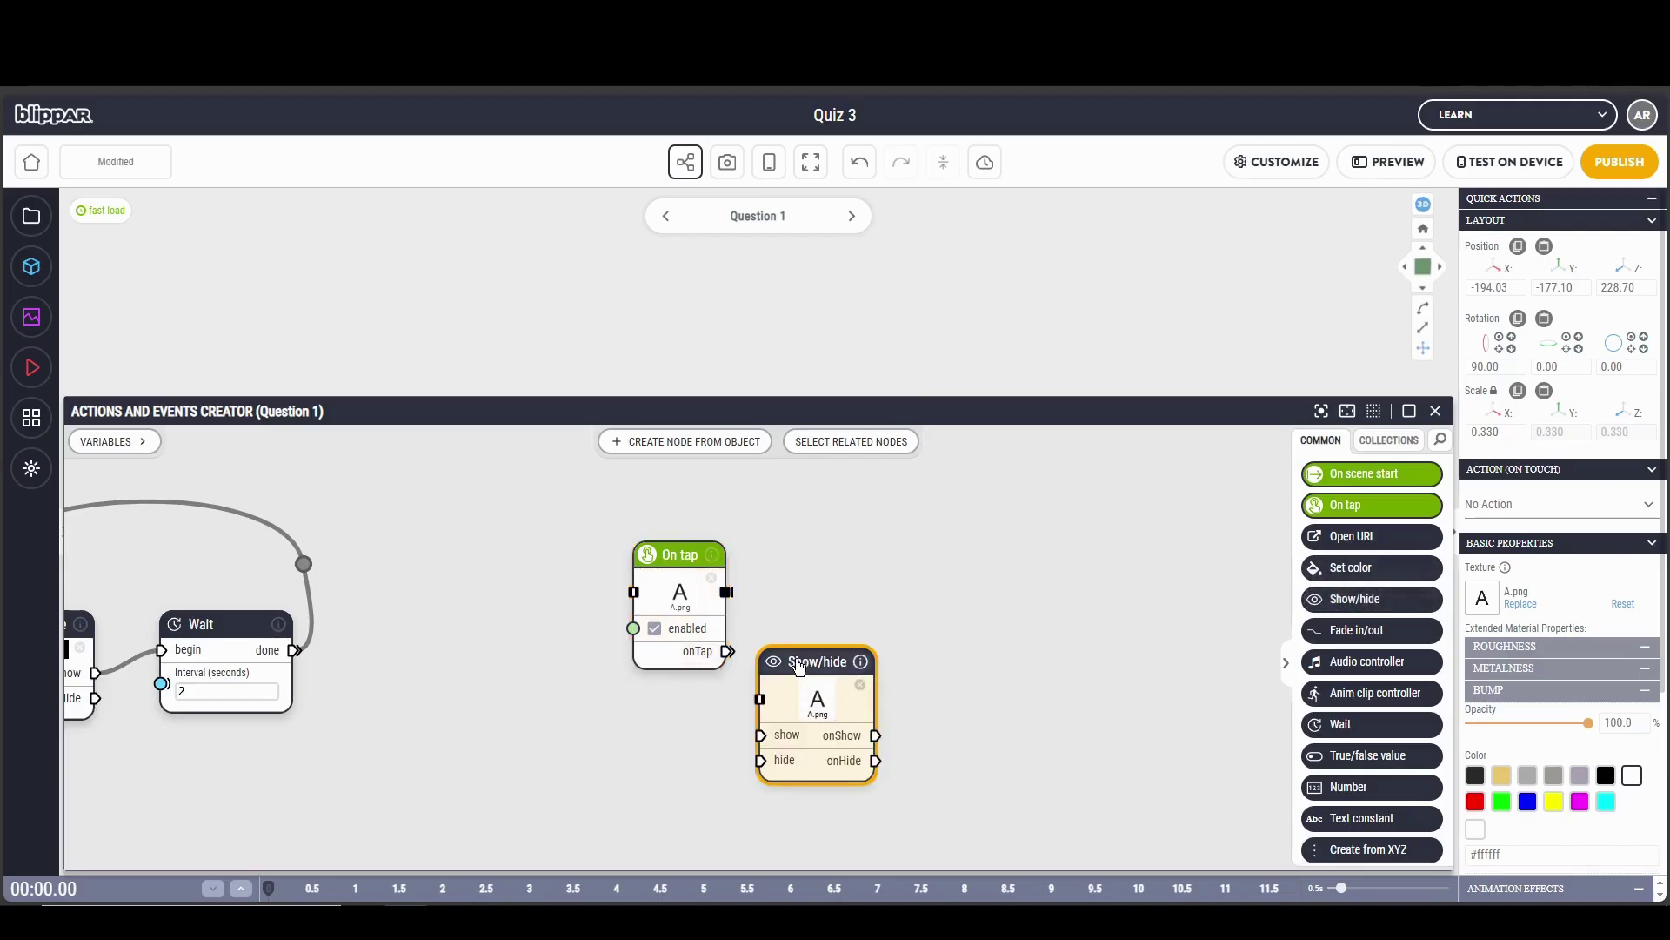
drag(795, 663, 821, 556)
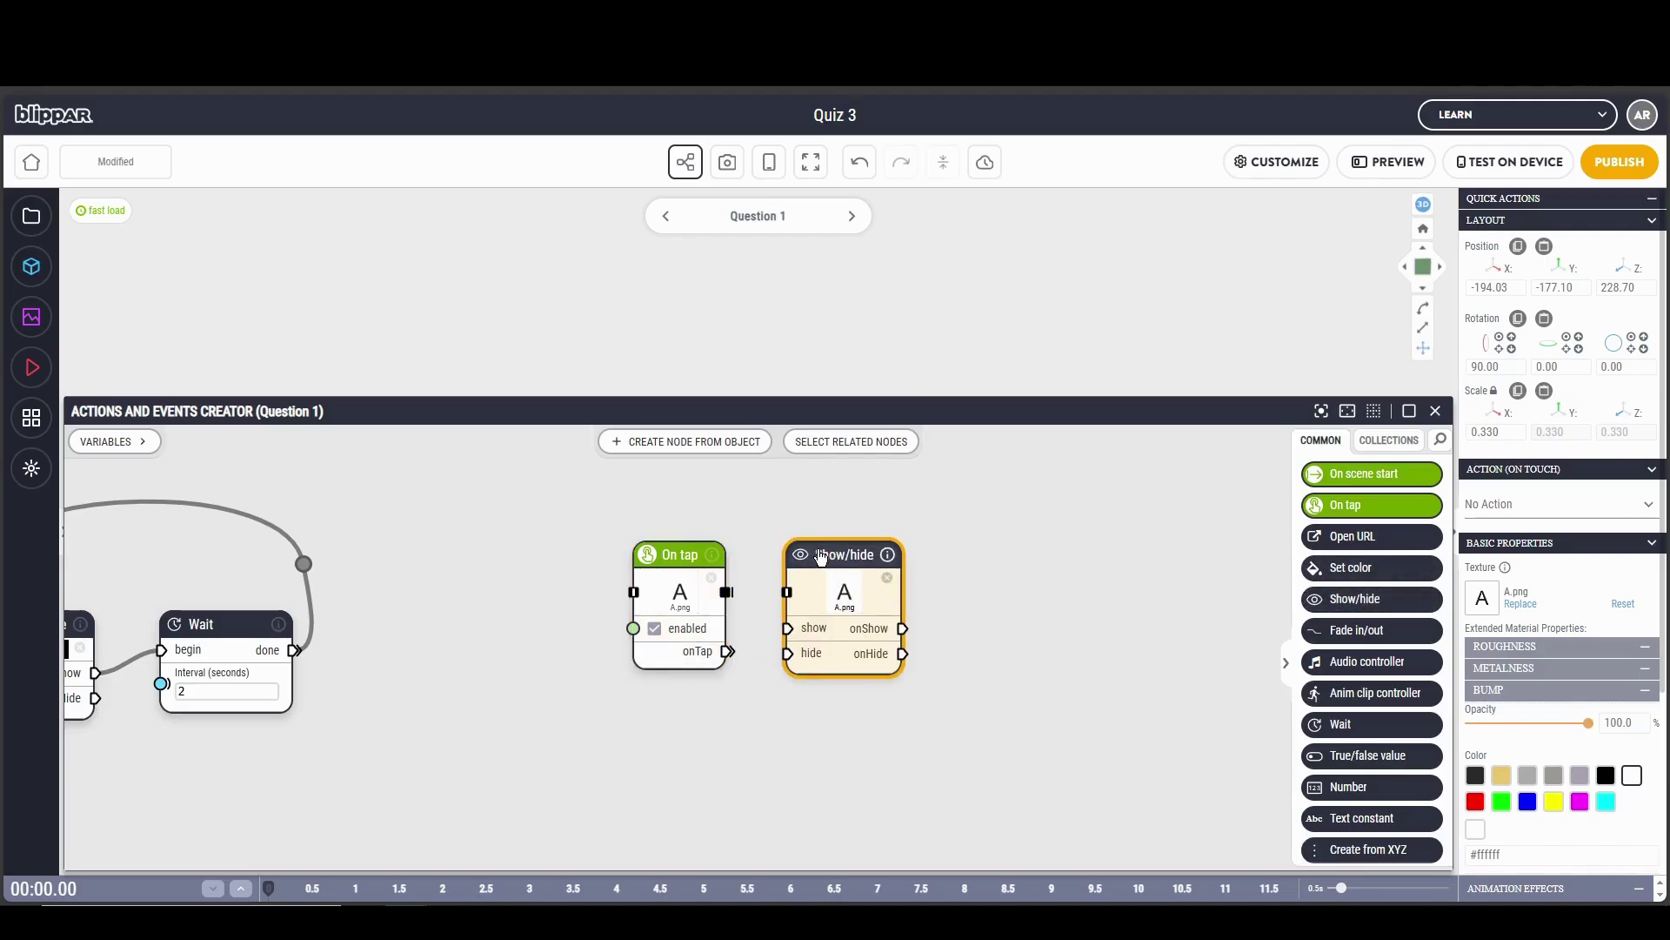
click(888, 583)
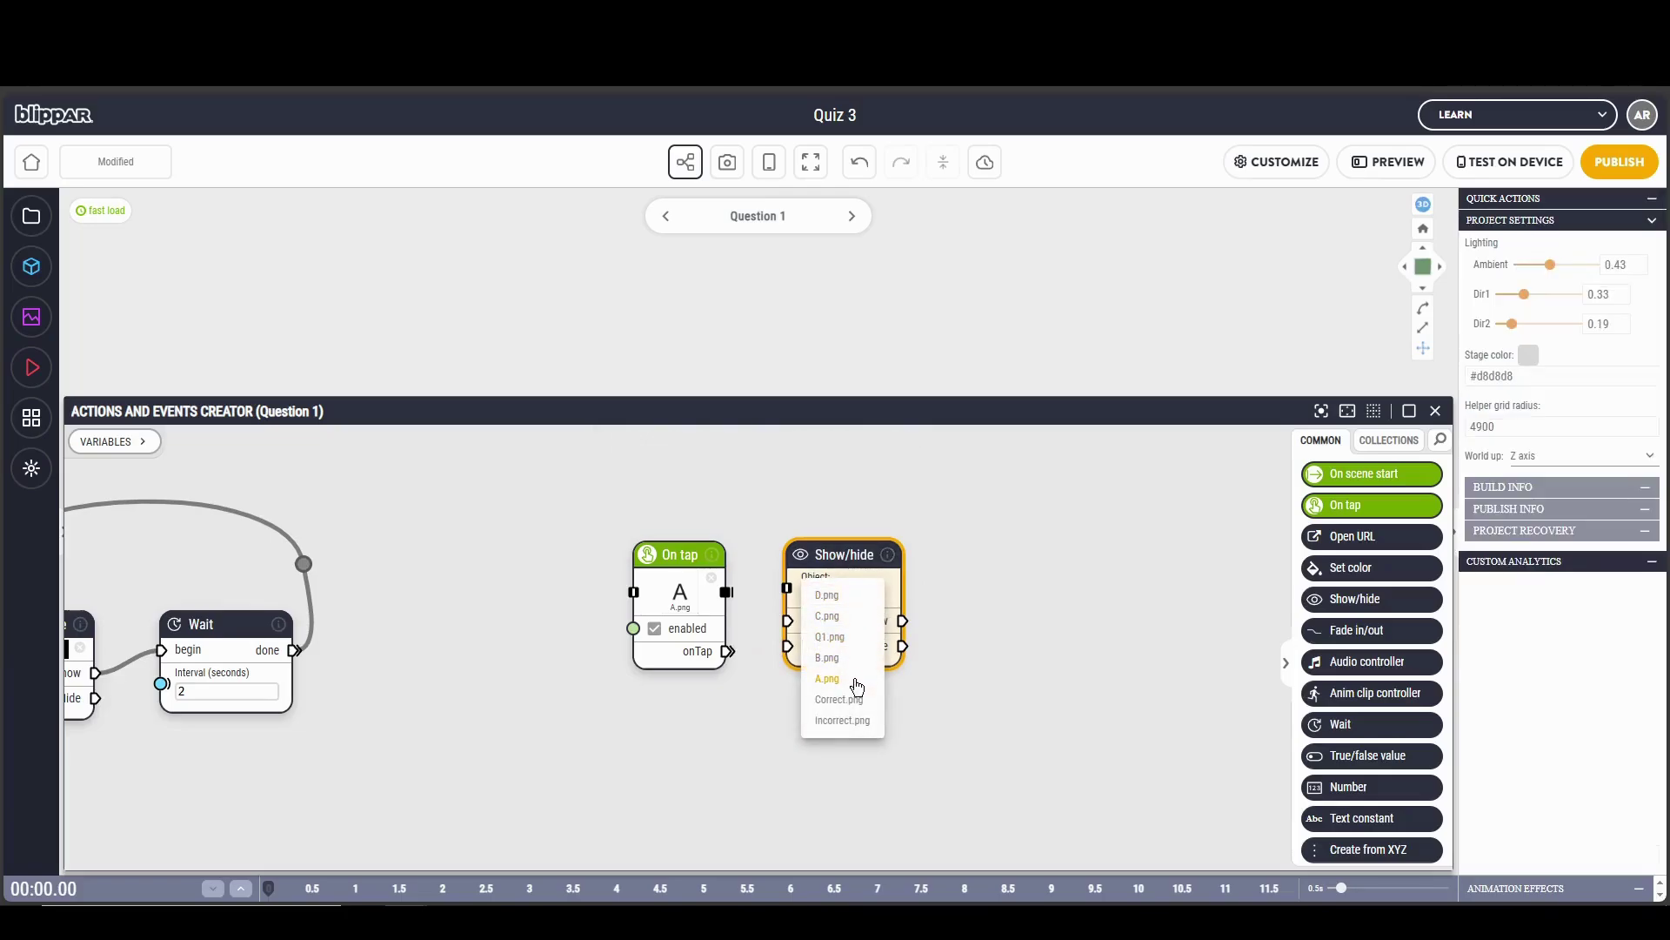
click(840, 699)
drag(728, 651, 788, 602)
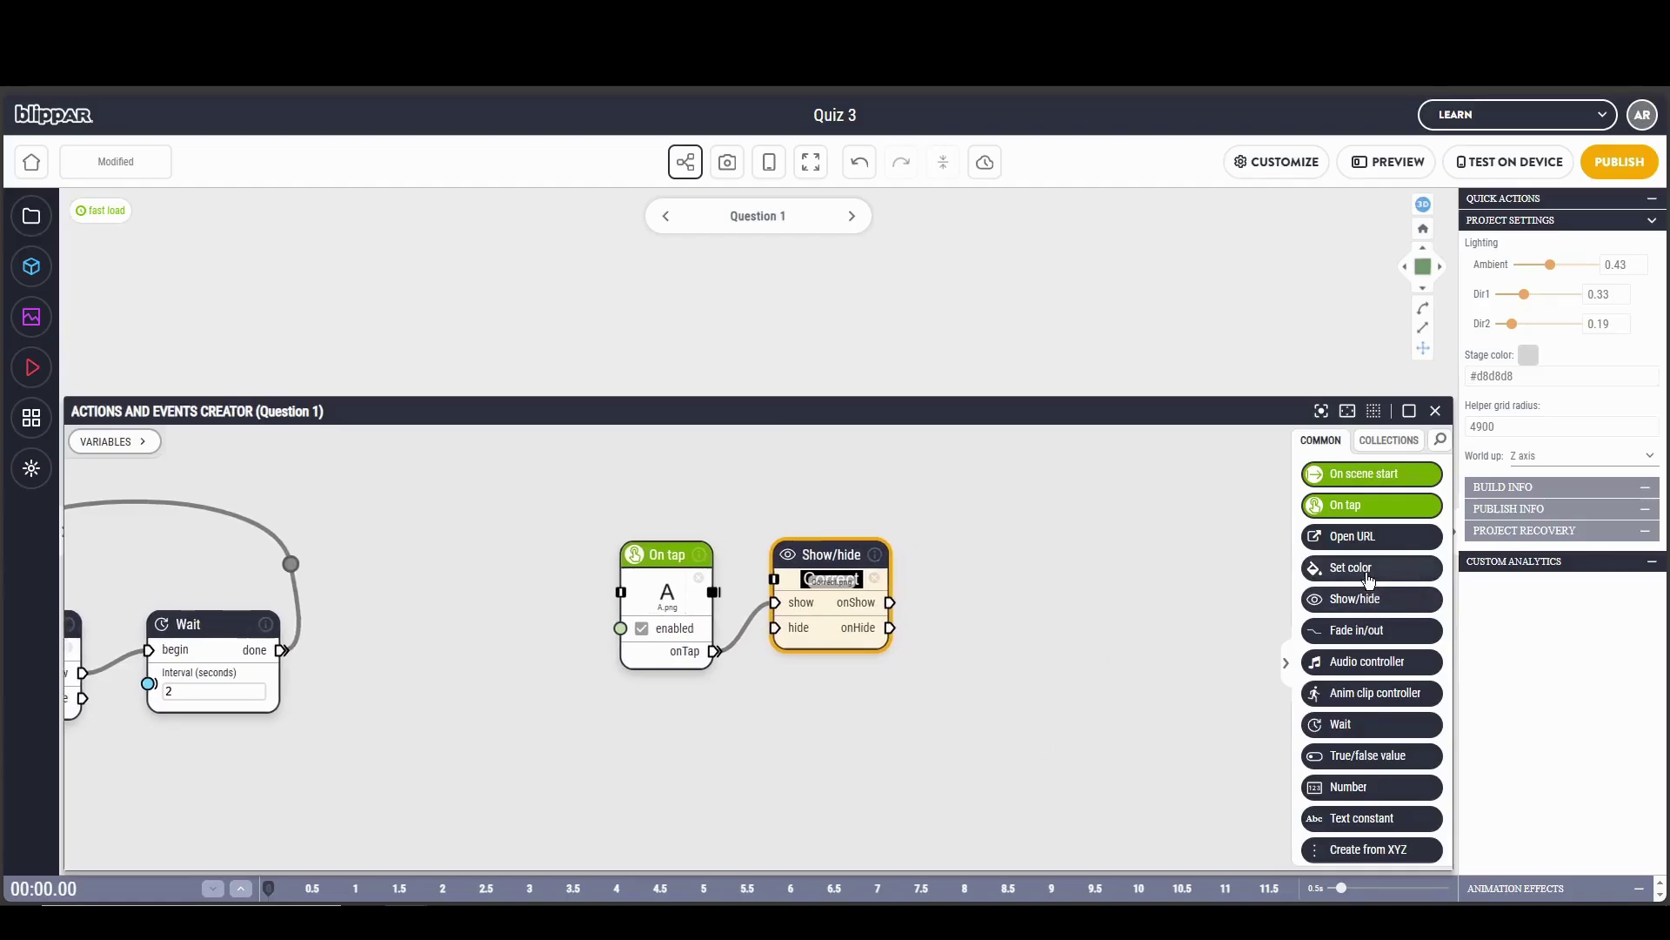
Add a Wait node with a 2-second interval and connect the Correct.png node's onShow to its begin input
click(1364, 728)
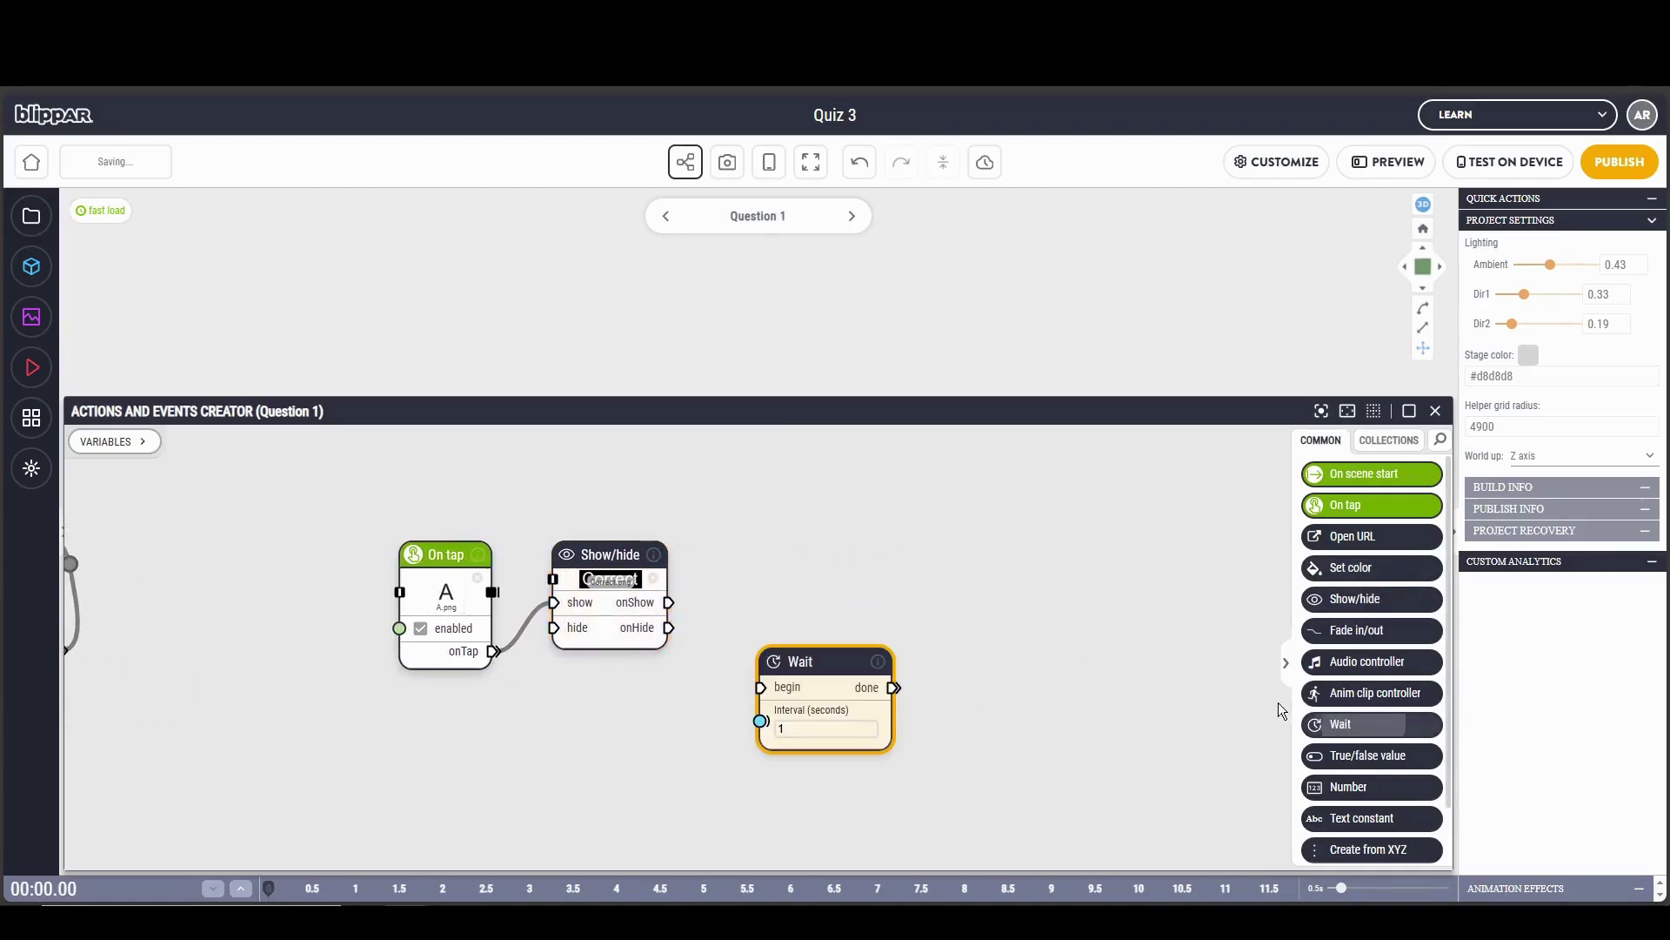
drag(791, 670, 764, 570)
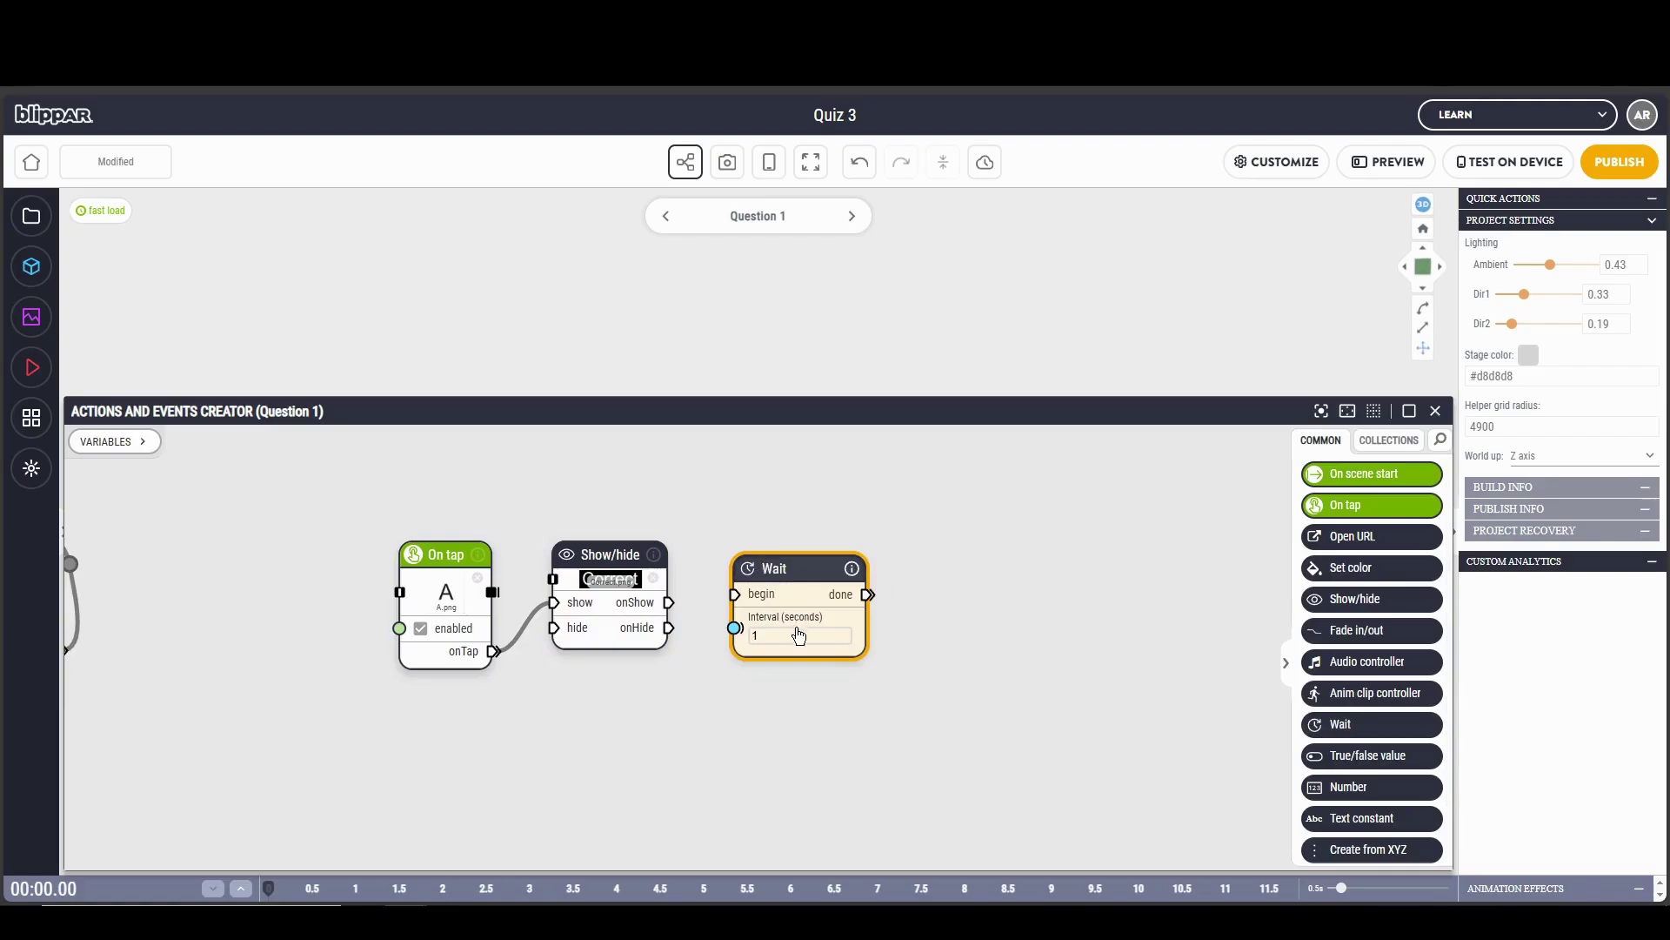
click(842, 630)
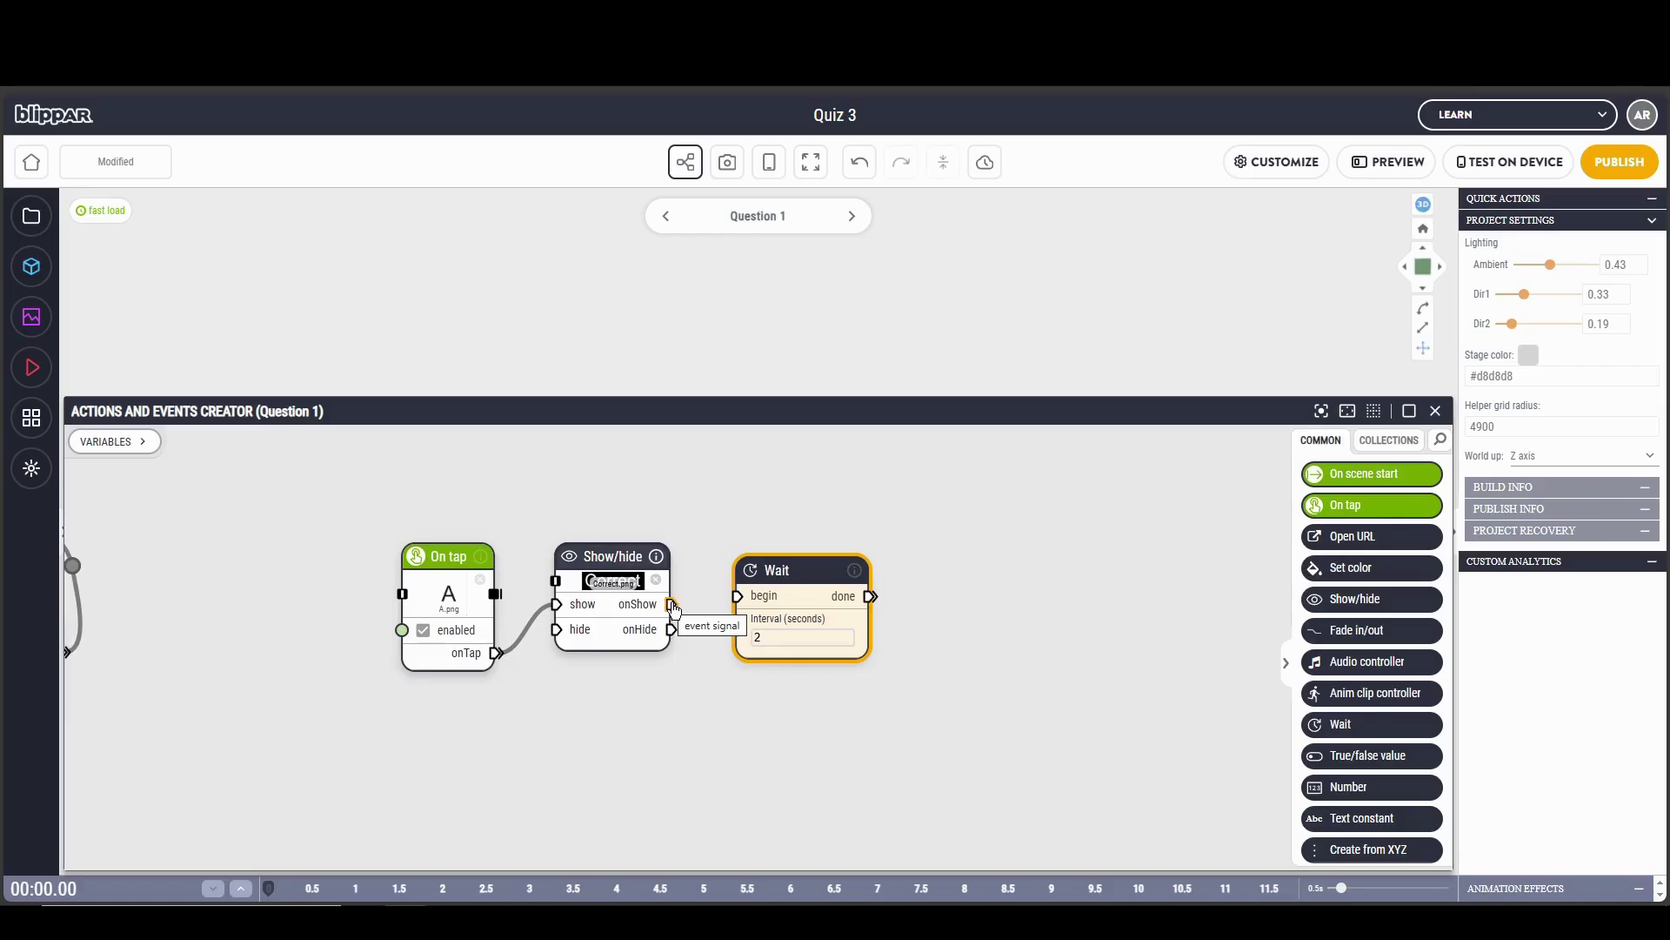
drag(672, 604, 738, 596)
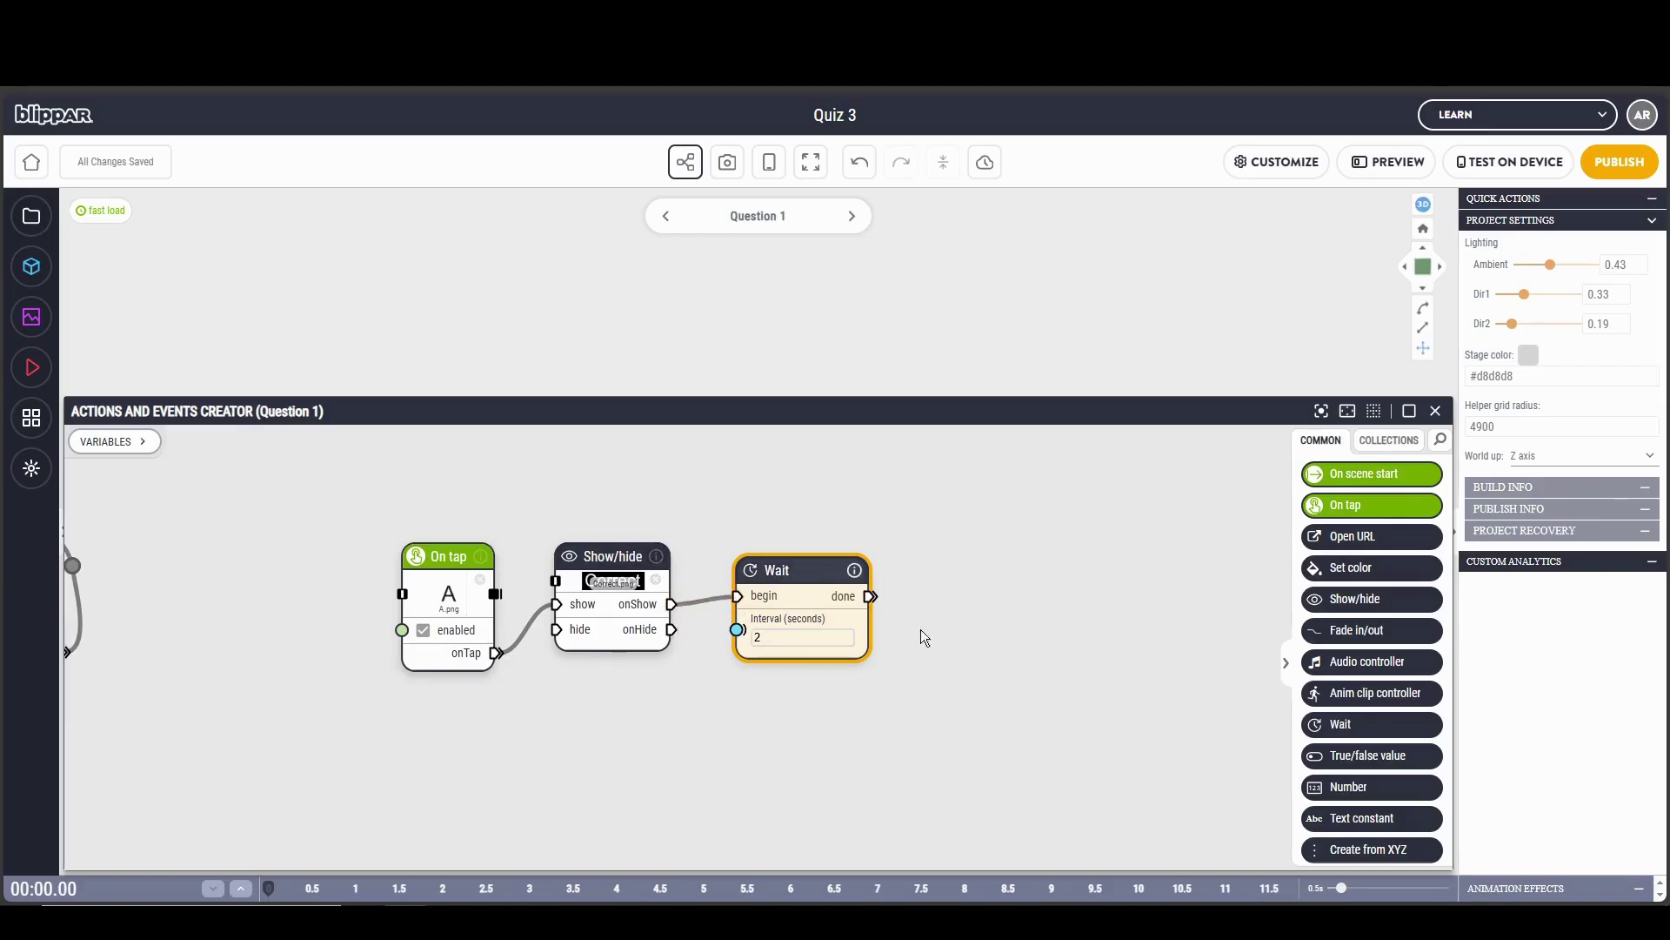
Find the Go to scene node by searching for "scene", add it beyond the Wait node, and set its scene to Question 2
scroll(1288, 661, down, 1)
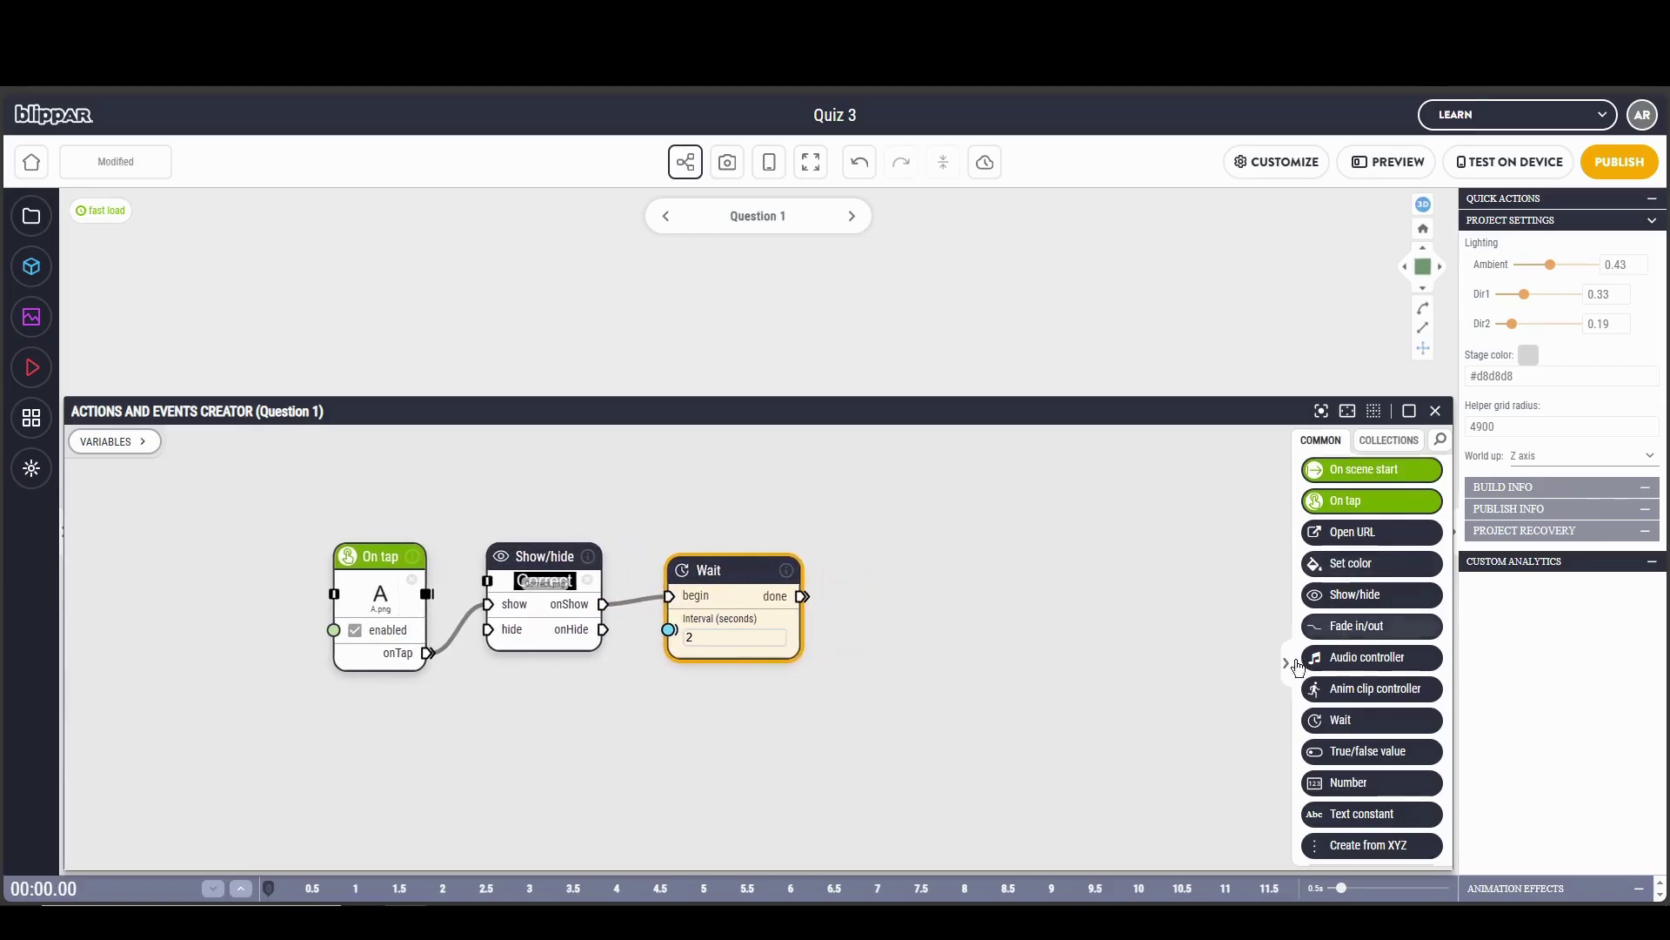
scroll(1349, 696, up, 1)
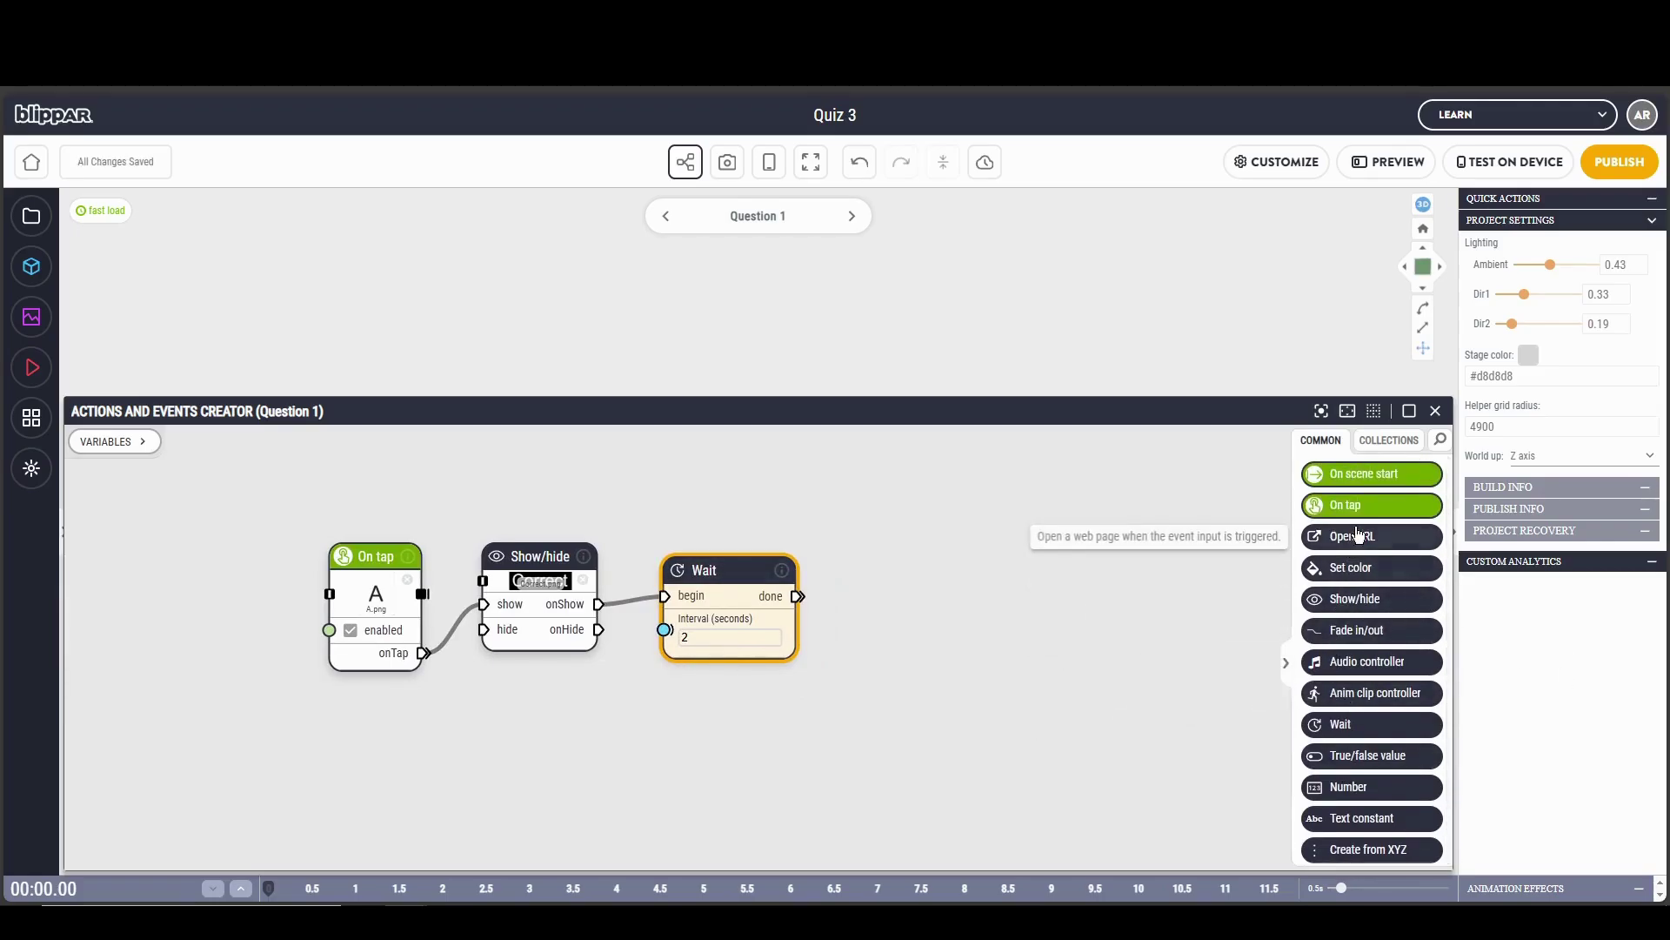
click(1440, 440)
text(scene)
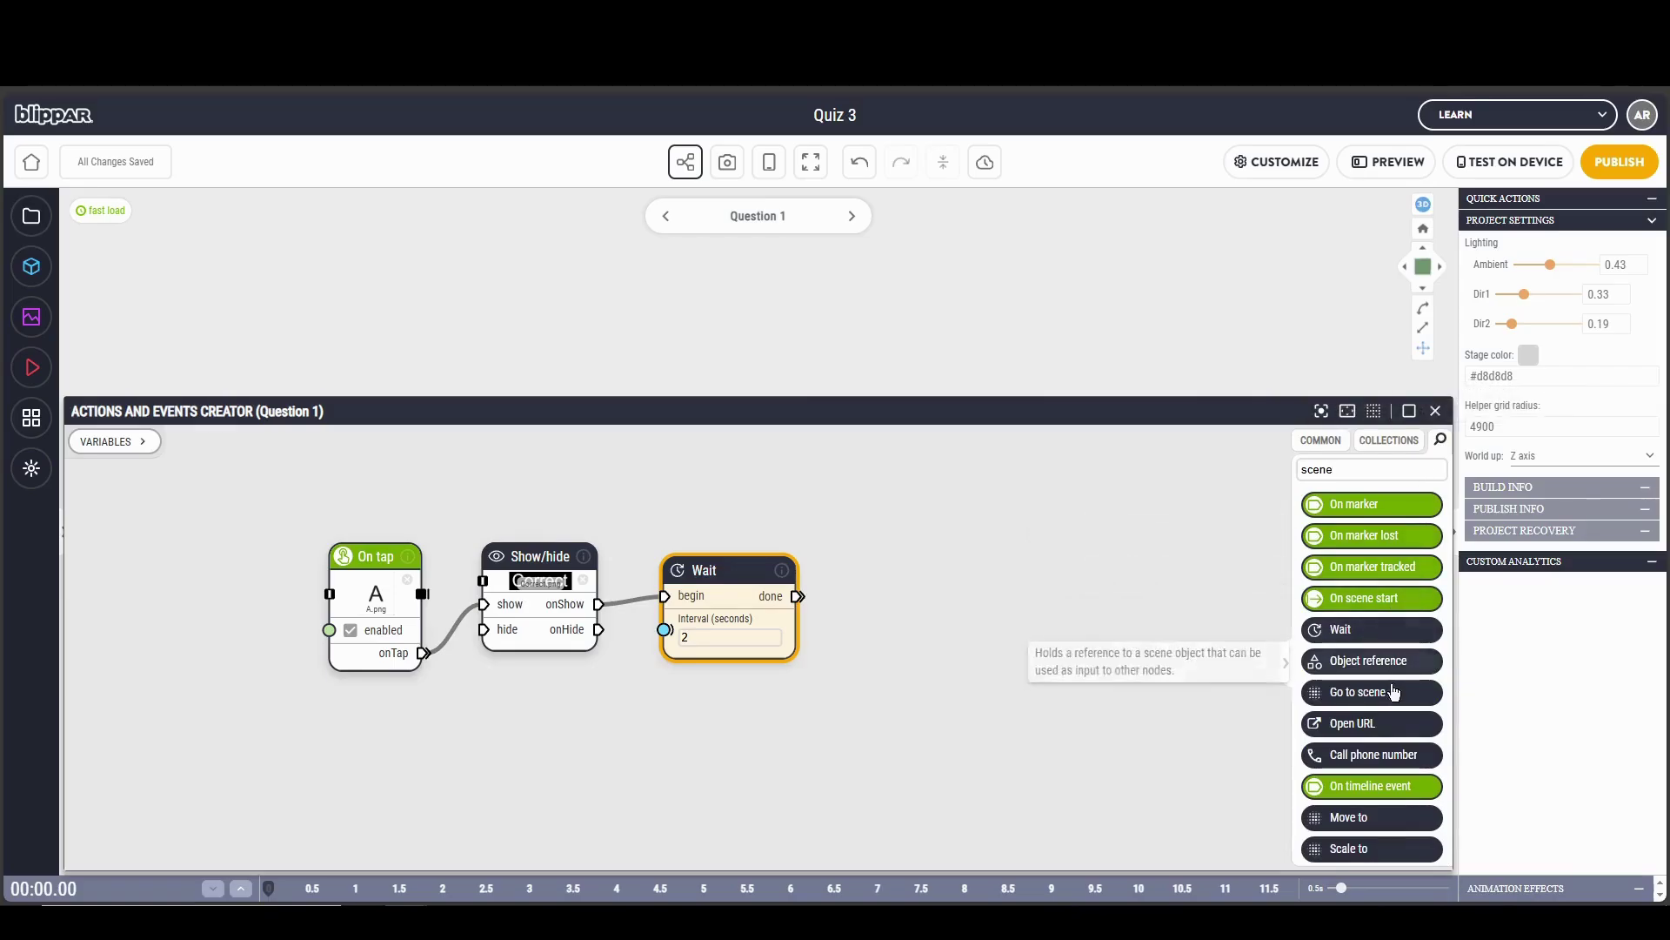
drag(1357, 692, 969, 587)
click(969, 664)
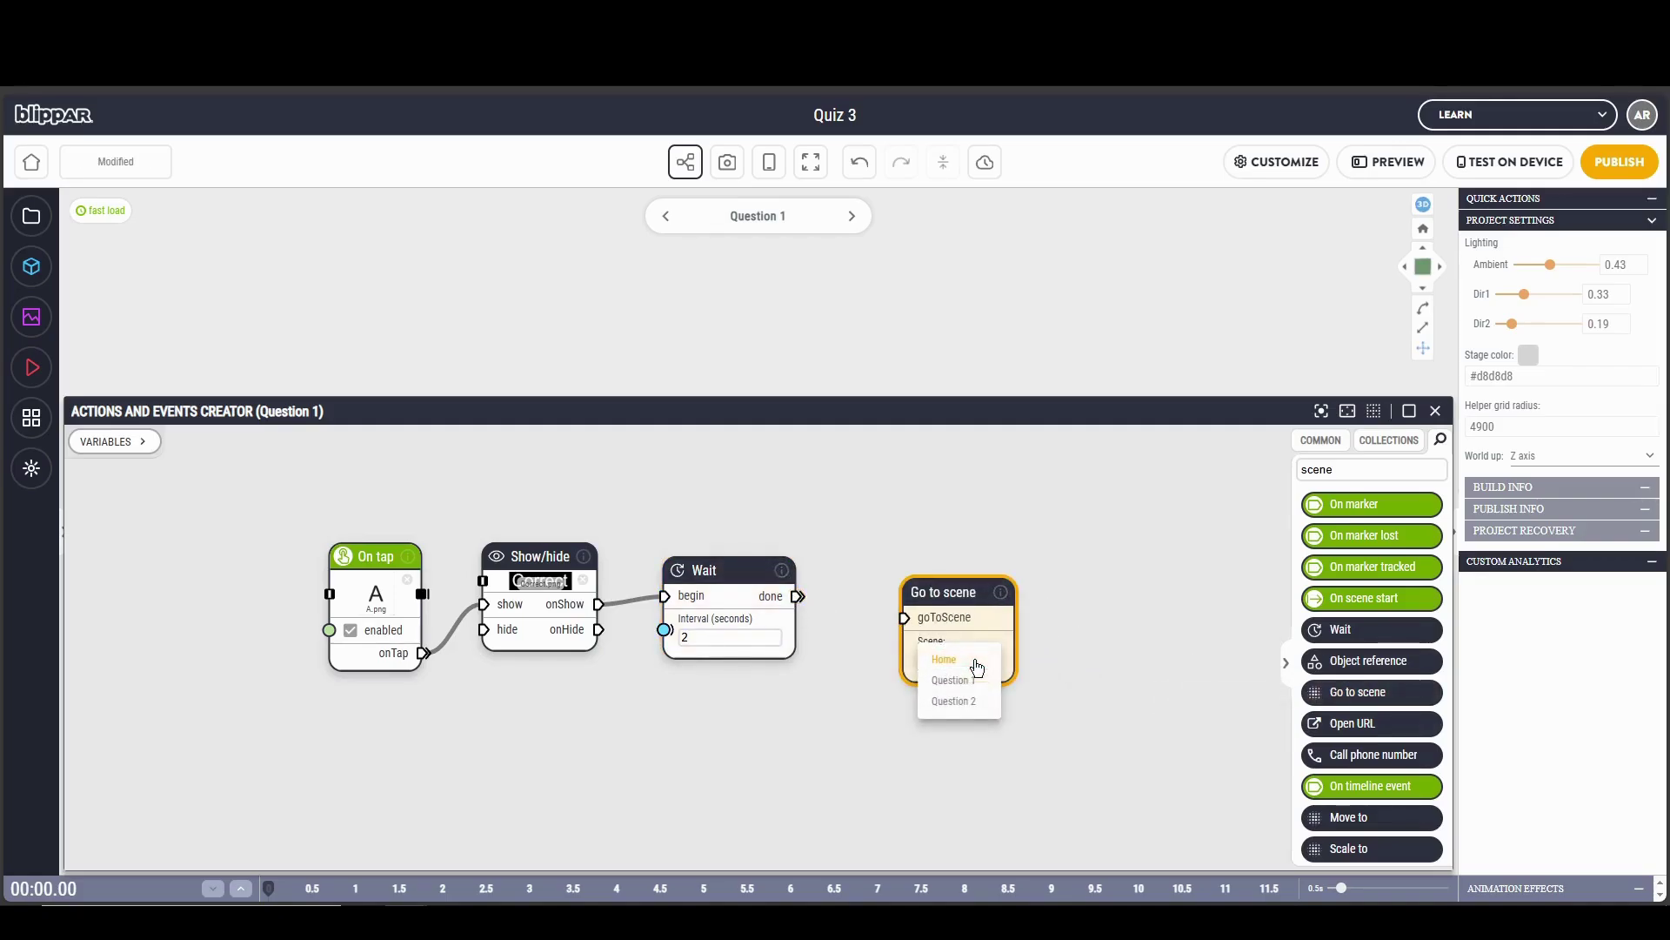
click(974, 701)
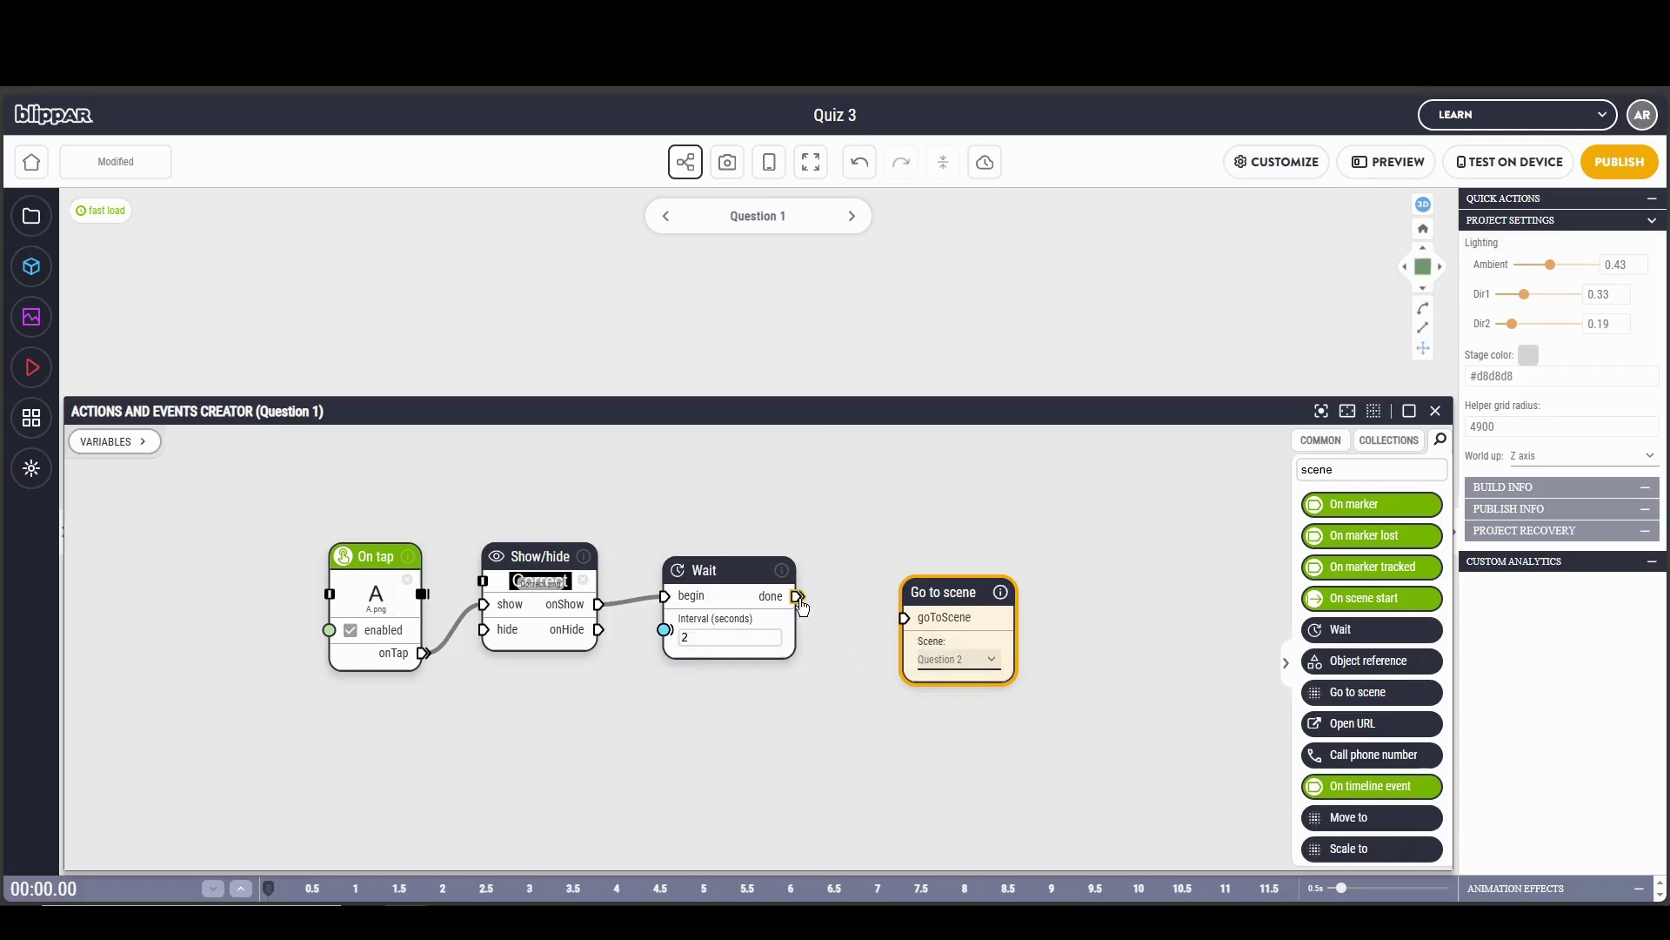
Connect the Wait node's done output to goToScene, shift the A.png On tap node slightly upward, and close the events editor
drag(798, 596, 883, 580)
drag(374, 563, 377, 525)
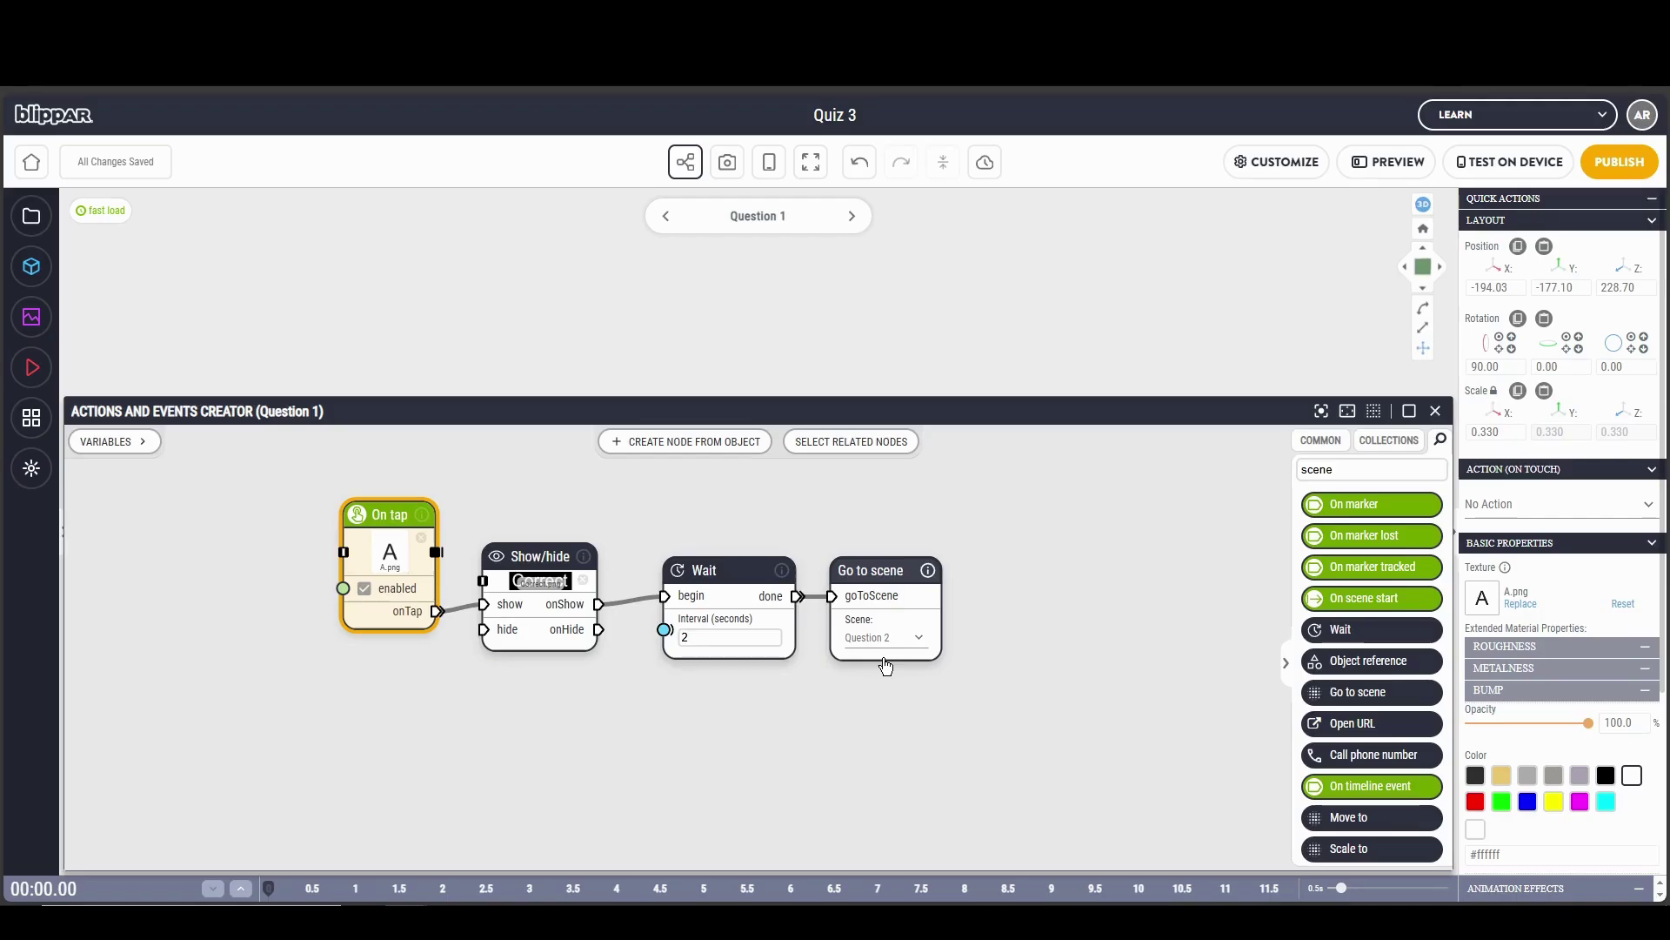
click(1435, 411)
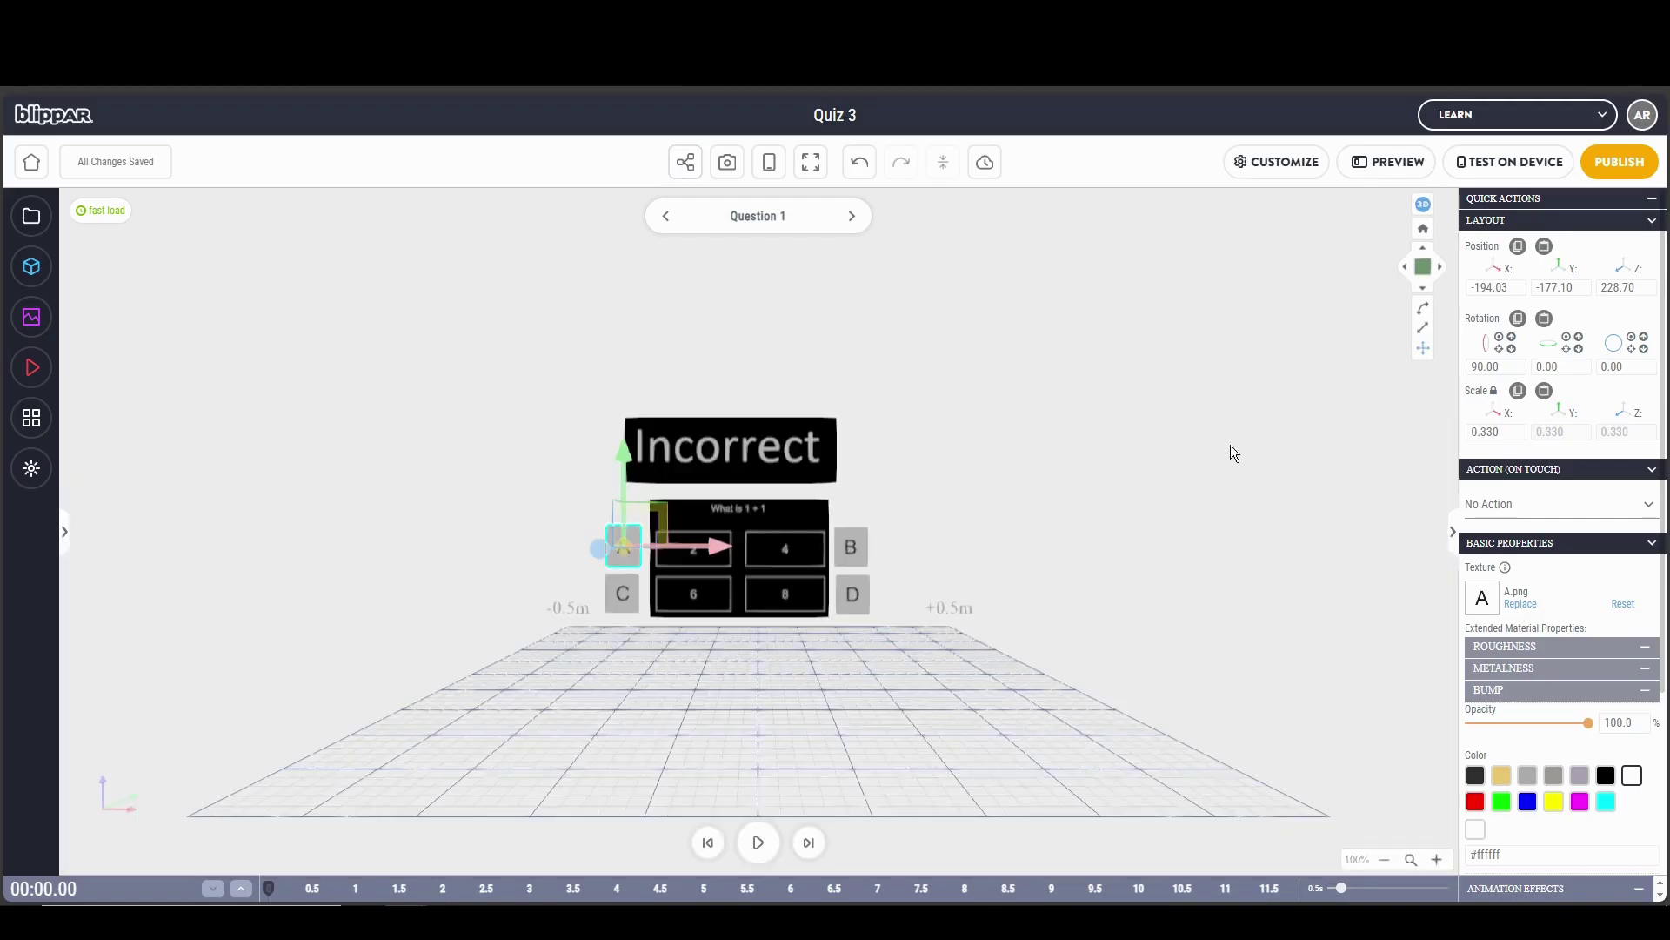
click(963, 477)
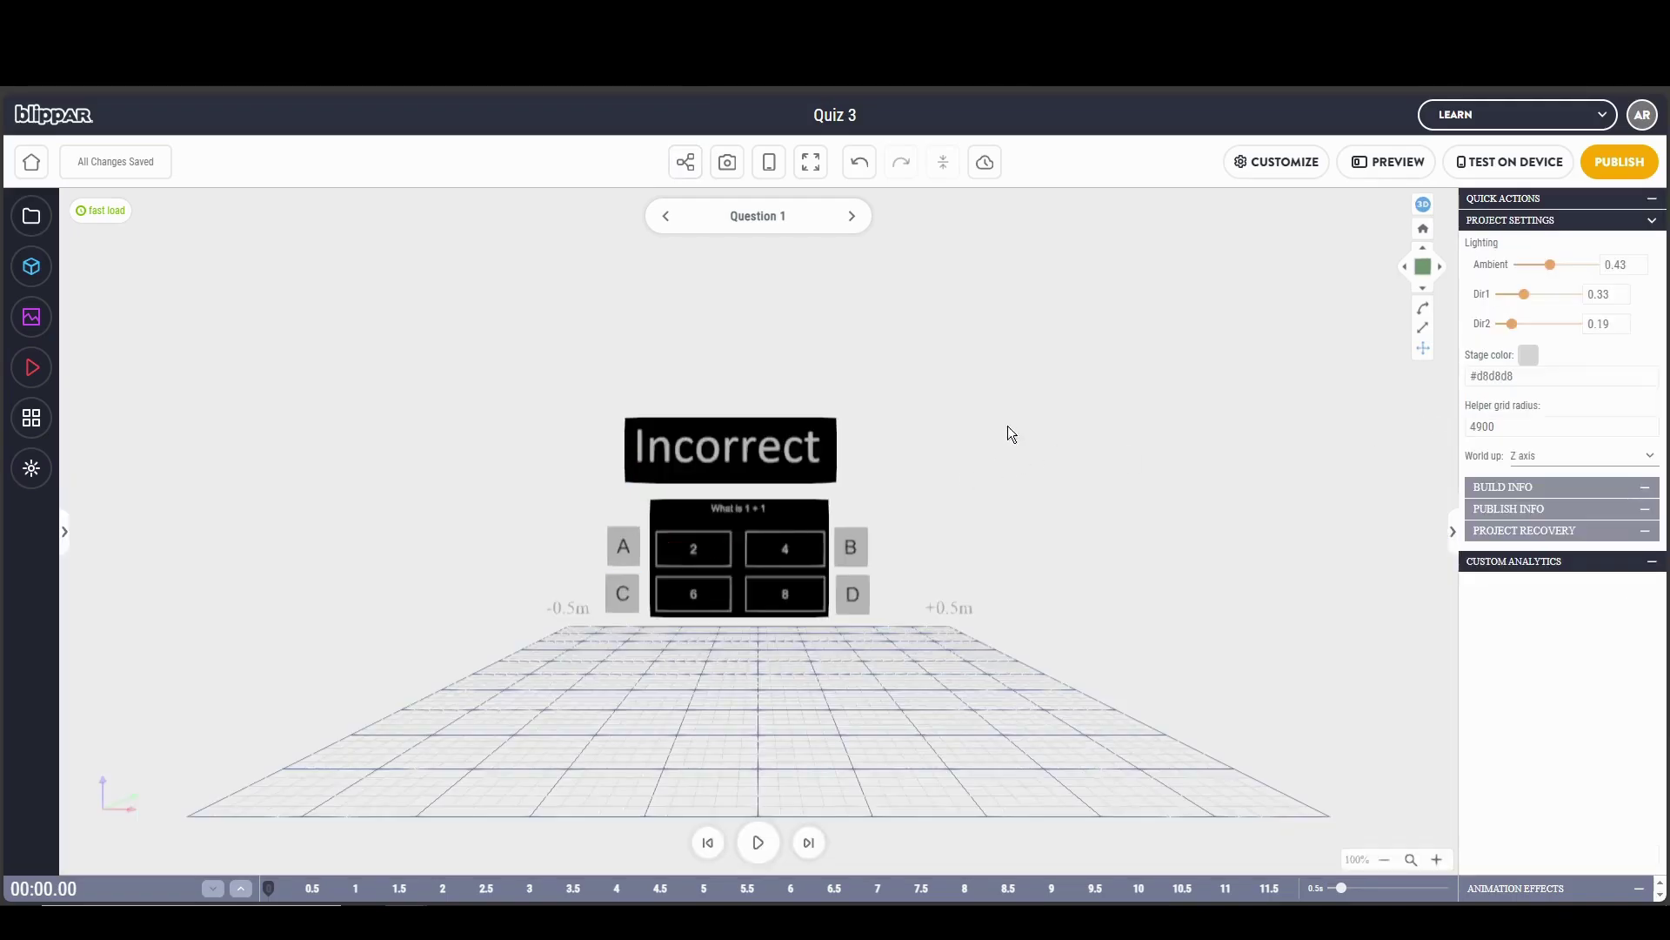
Preview the quiz, start Question 1, and test the responses to tapping B and A
click(1367, 164)
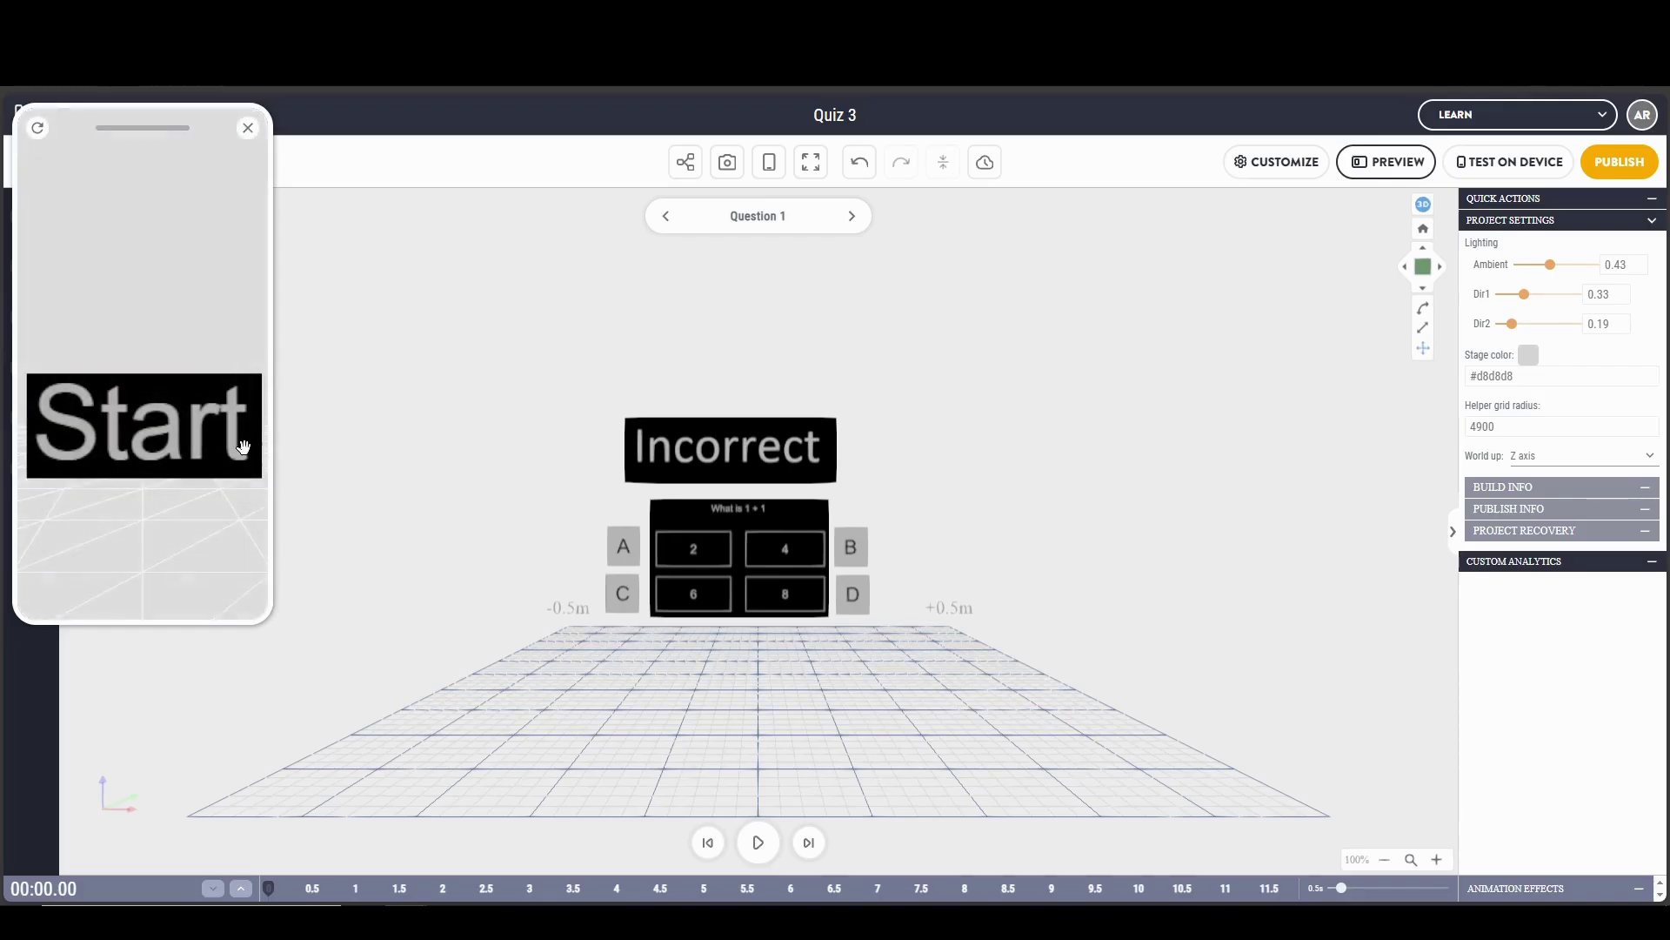
click(148, 464)
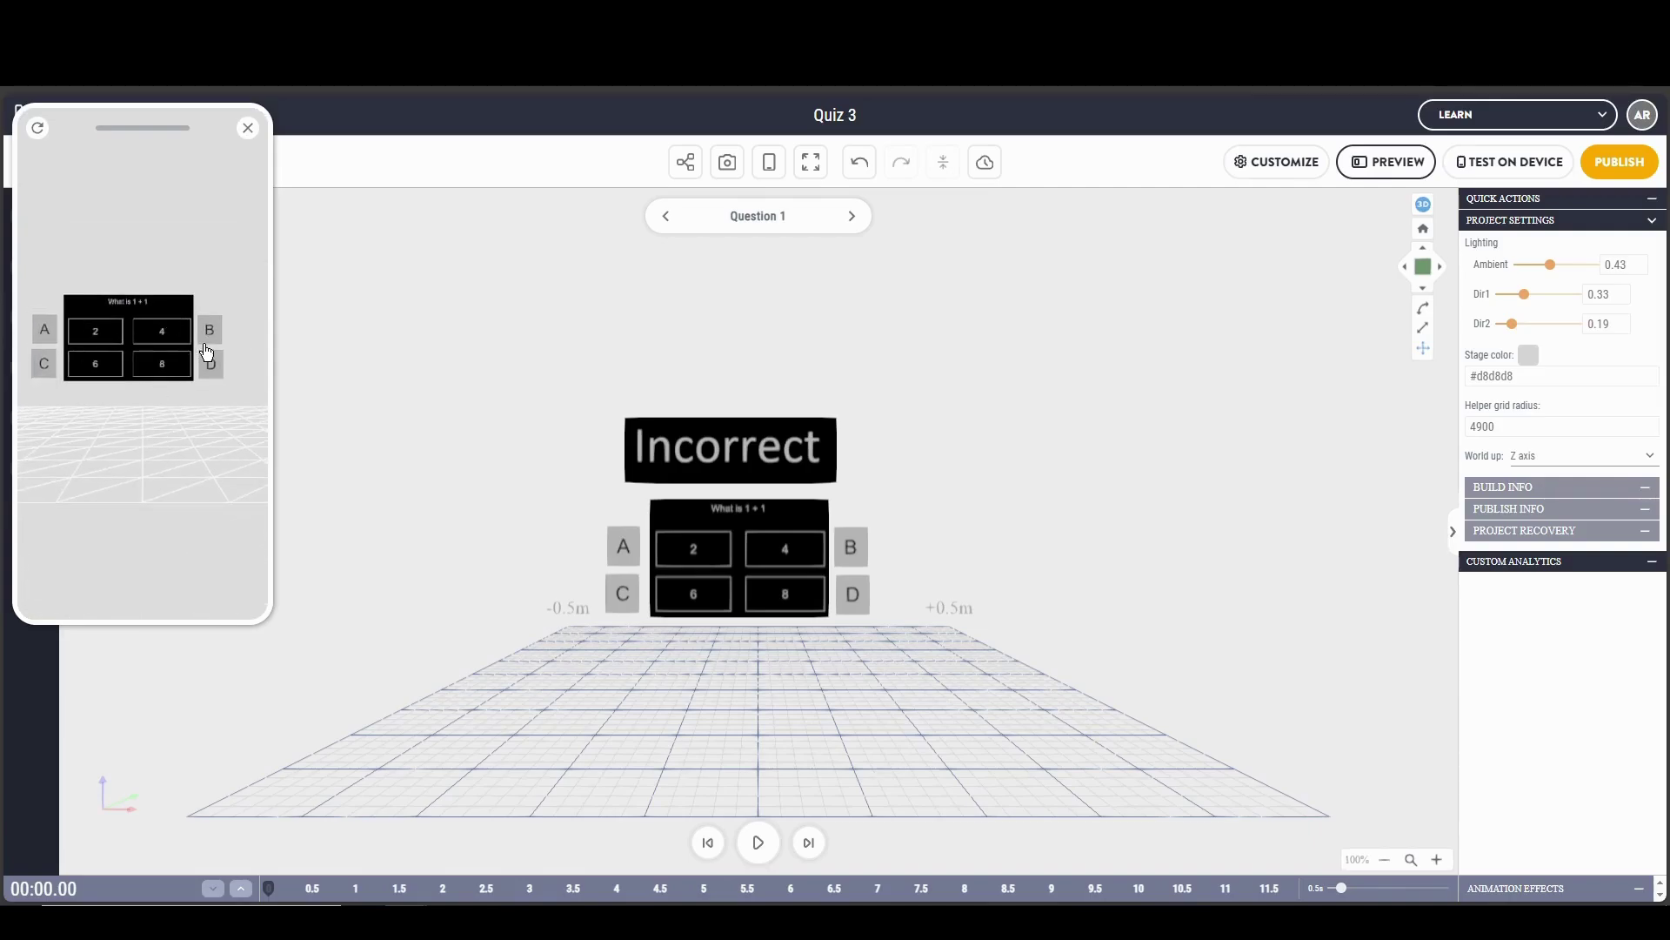
click(214, 334)
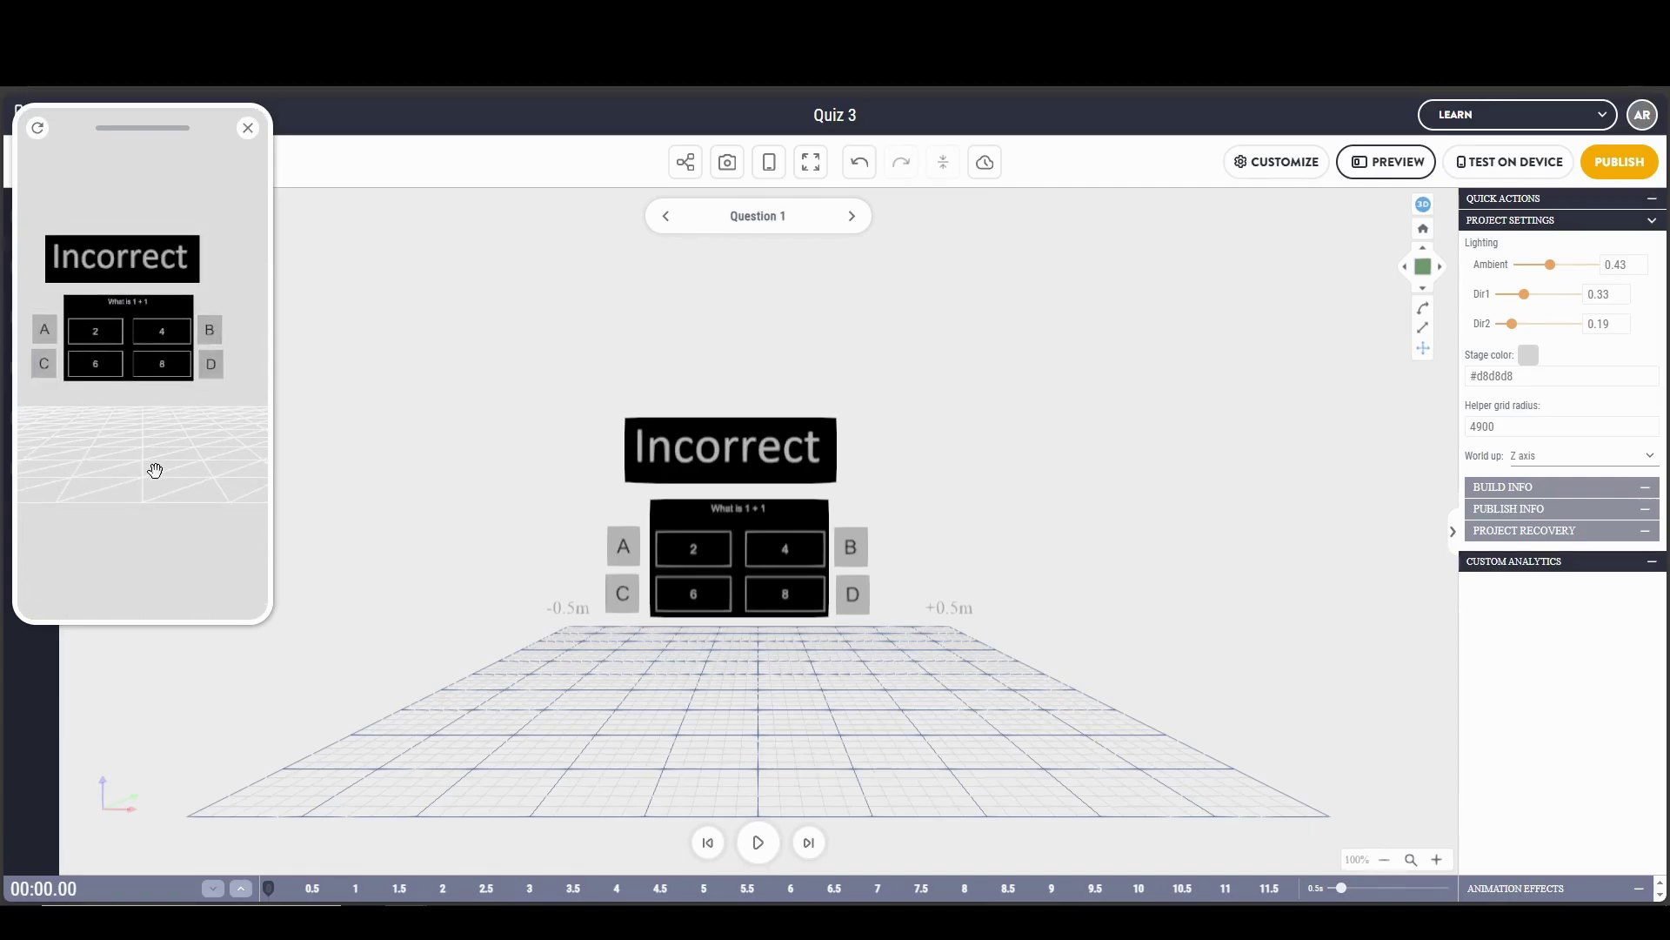
click(45, 336)
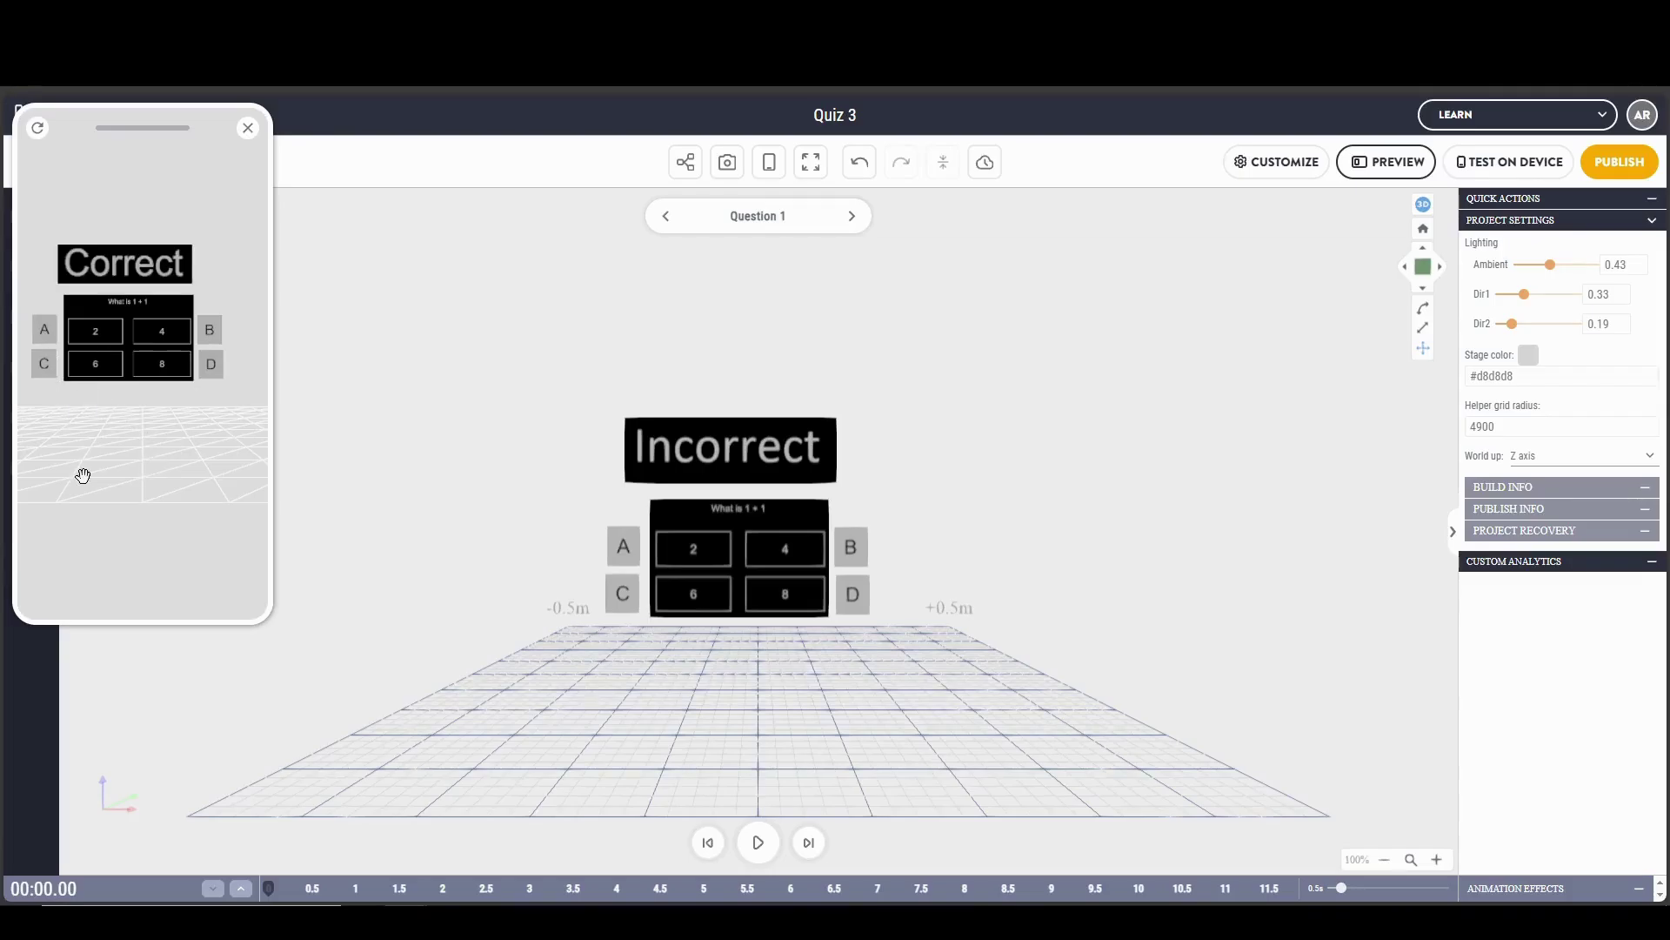